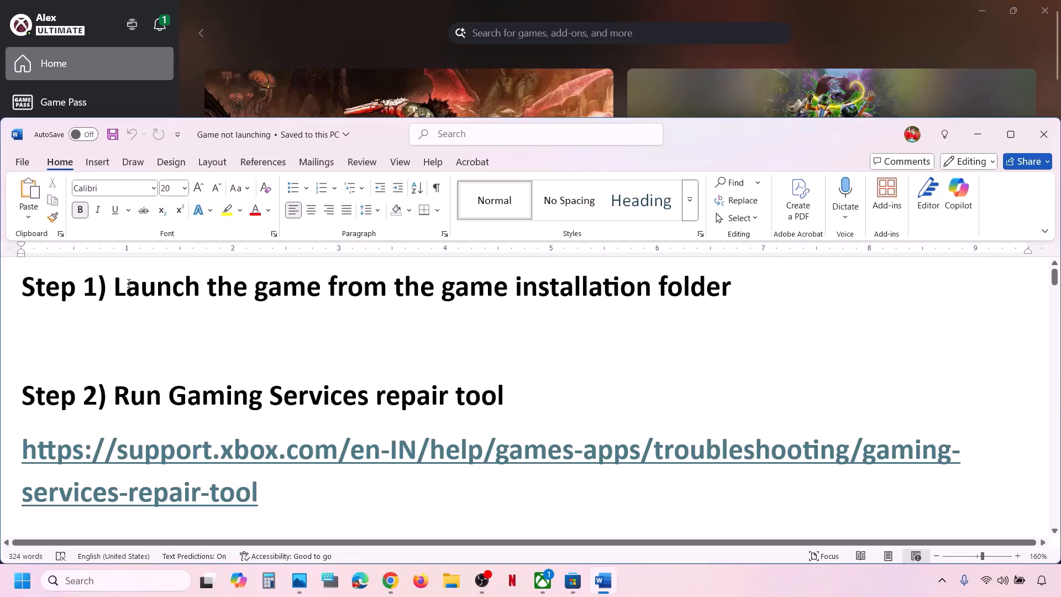
- Show DOOM: The Dark Ages' Manage > Files details: version 1.0.20.0, 69.54 GB in C:\XboxGames
{"action": "left_click_drag", "start_coordinate": [115, 287], "coordinate": [747, 272]}
{"action": "left_click", "coordinate": [388, 20]}
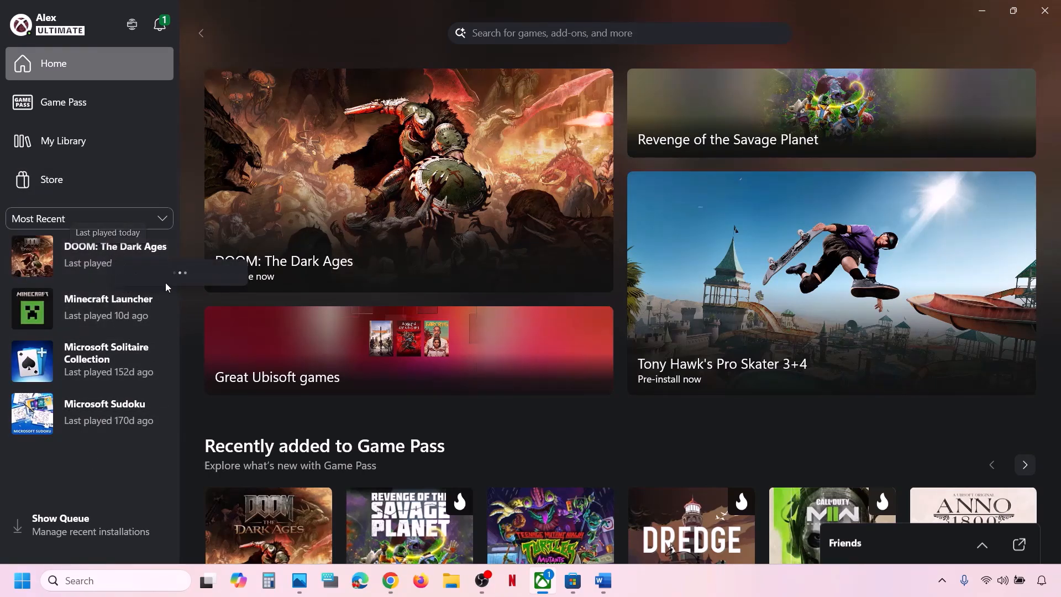
{"action": "left_click", "coordinate": [166, 277]}
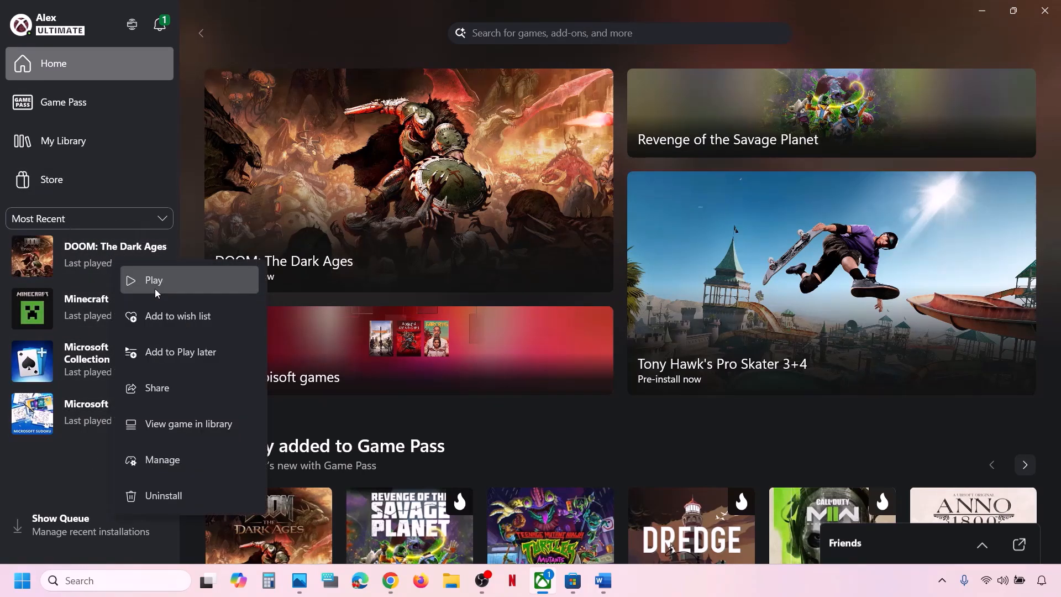
{"action": "left_click", "coordinate": [183, 459]}
{"action": "left_click", "coordinate": [578, 132]}
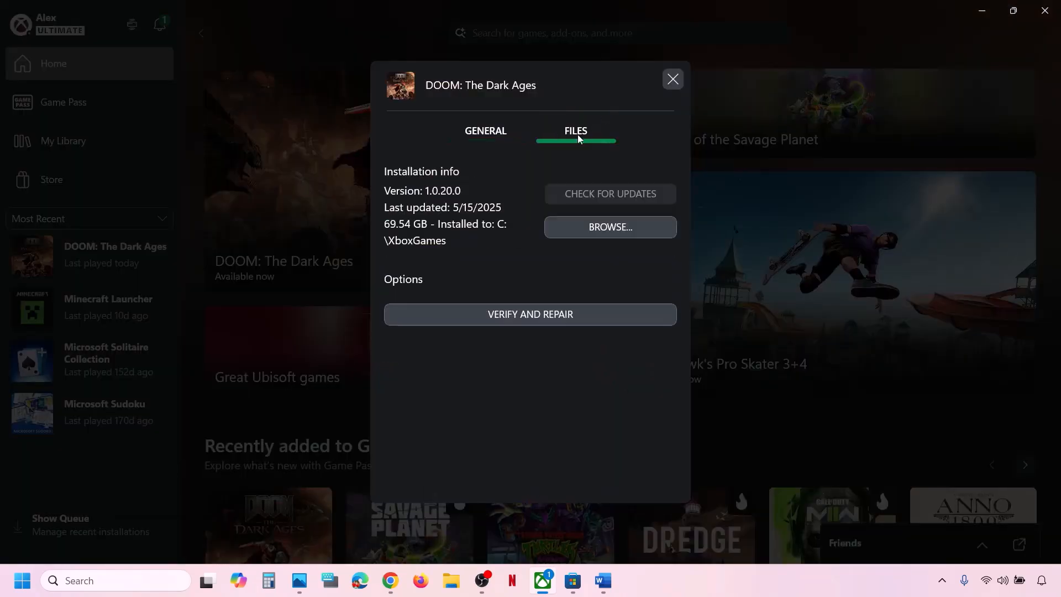
- Browse to the DOOM- The Dark Ages Content folder and inspect the DOOMTheDarkAges application
{"action": "left_click", "coordinate": [612, 229]}
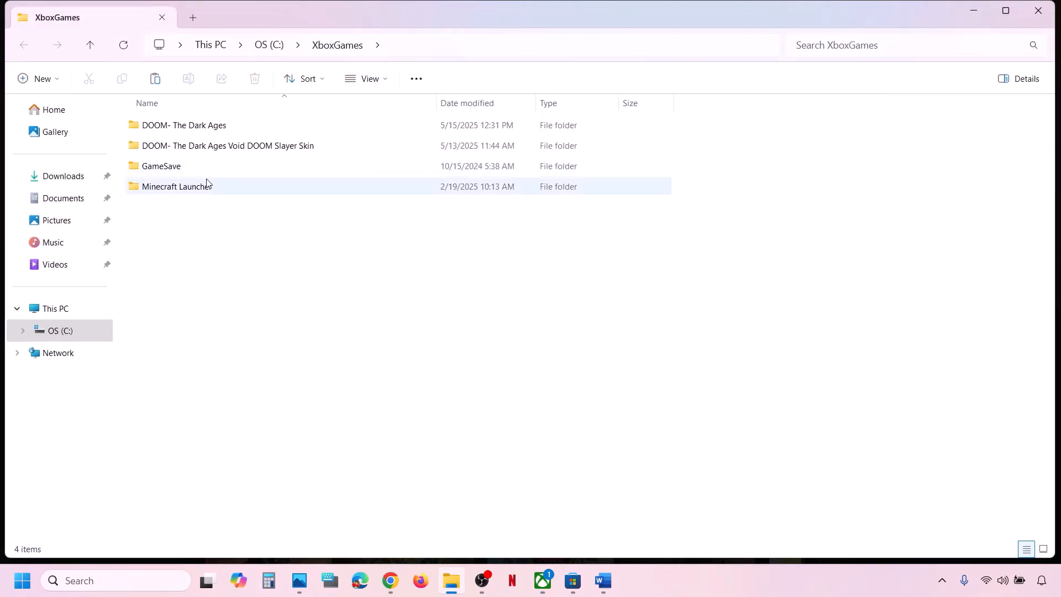
{"action": "double_click", "coordinate": [201, 131]}
{"action": "double_click", "coordinate": [182, 130]}
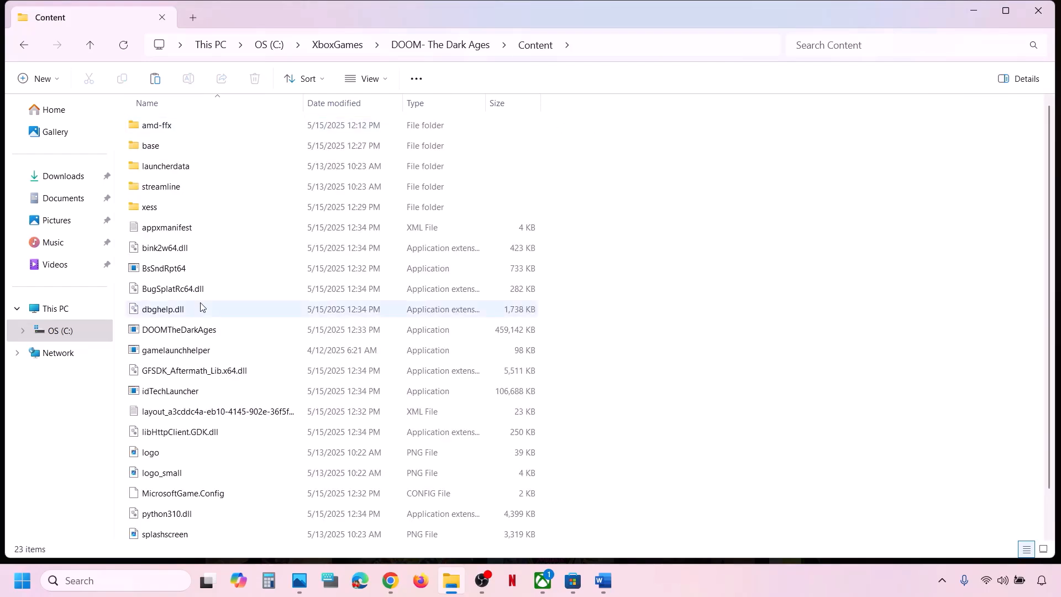
{"action": "scroll", "coordinate": [202, 308], "scroll_direction": "down", "scroll_amount": 1}
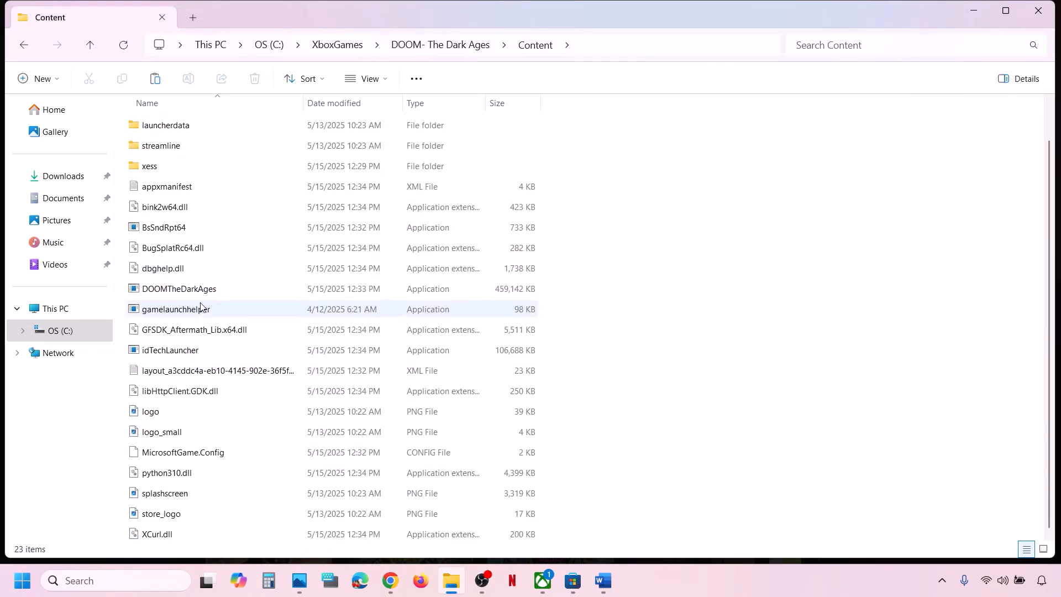
{"action": "scroll", "coordinate": [203, 308], "scroll_direction": "up", "scroll_amount": 1}
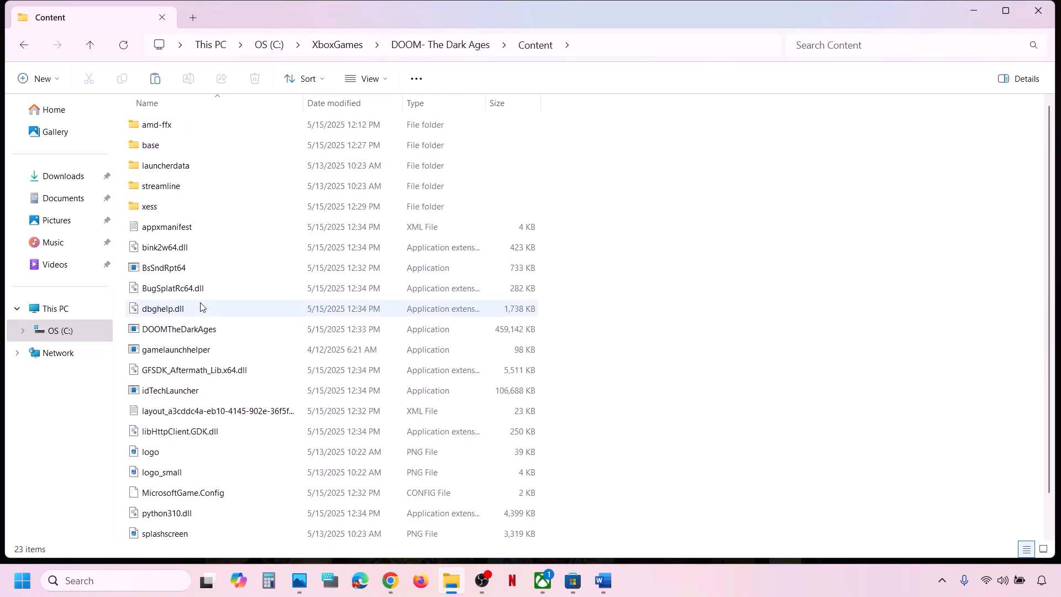
{"action": "left_click", "coordinate": [178, 332]}
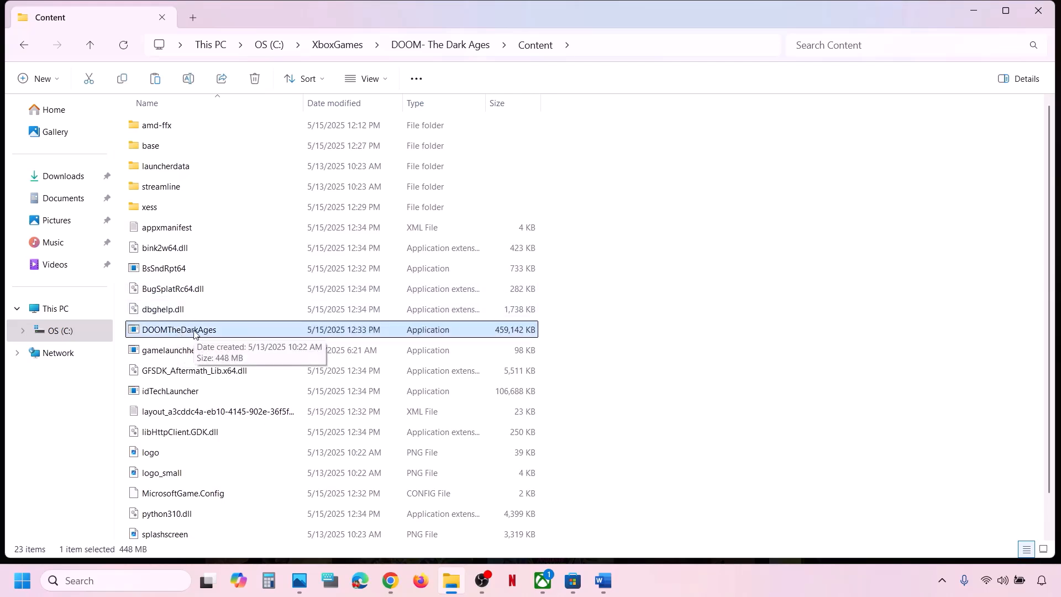
{"action": "right_click", "coordinate": [194, 332]}
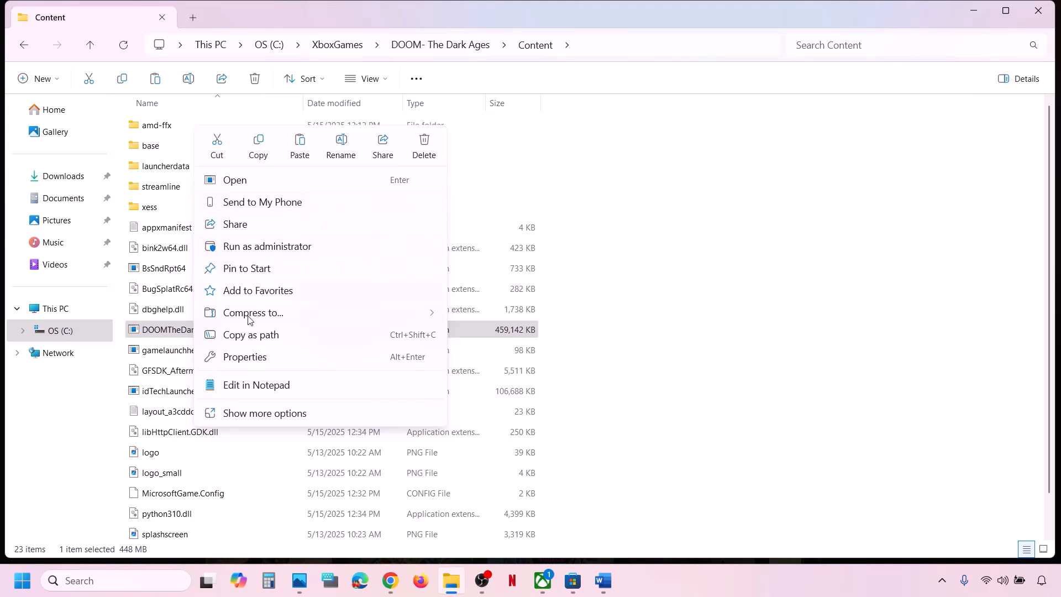
{"action": "left_click", "coordinate": [181, 332]}
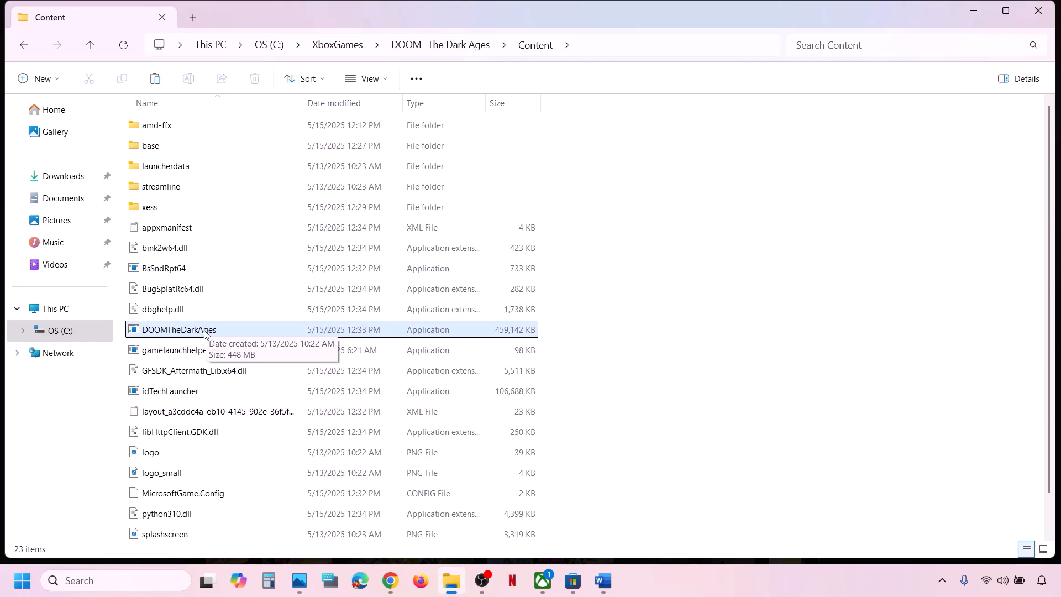
- Launch the game via gamelaunchhelper, close the launcher, and return to the Word notes
{"action": "left_click", "coordinate": [184, 352]}
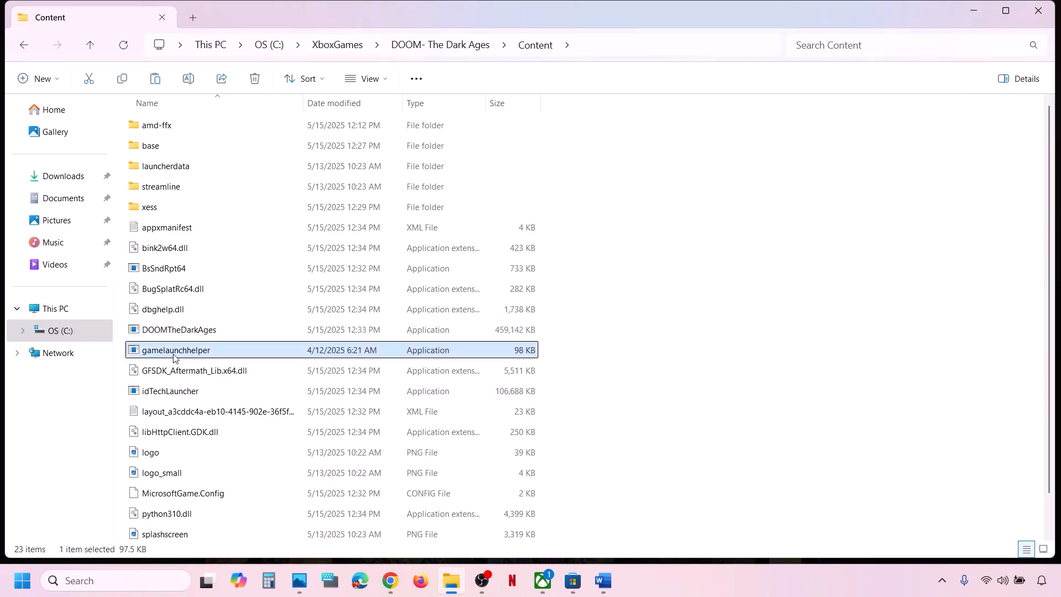
{"action": "scroll", "coordinate": [183, 345], "scroll_direction": "down", "scroll_amount": 2}
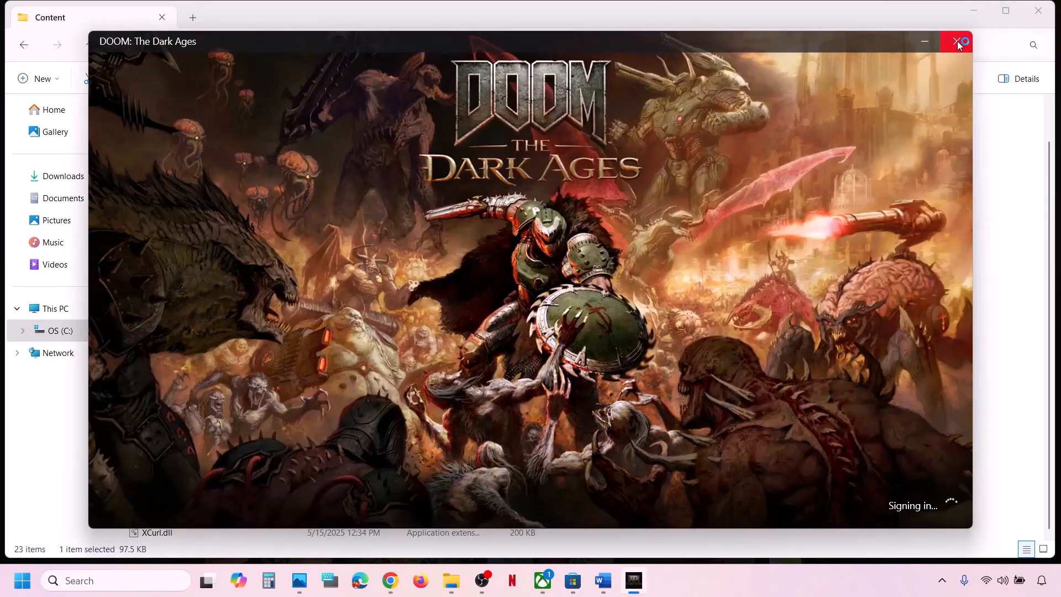
{"action": "left_click", "coordinate": [957, 43]}
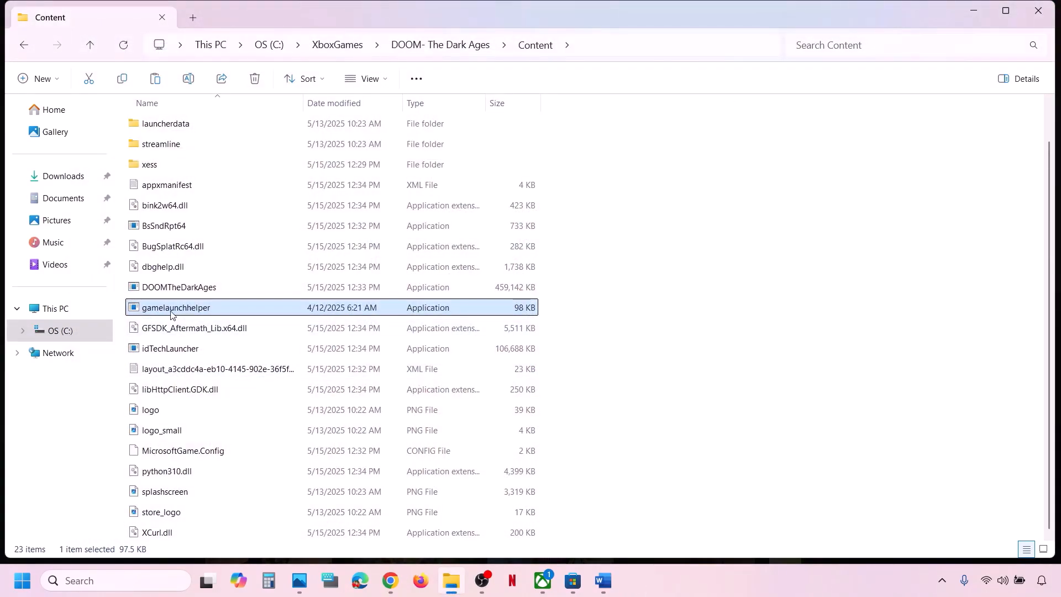
{"action": "left_click", "coordinate": [161, 291]}
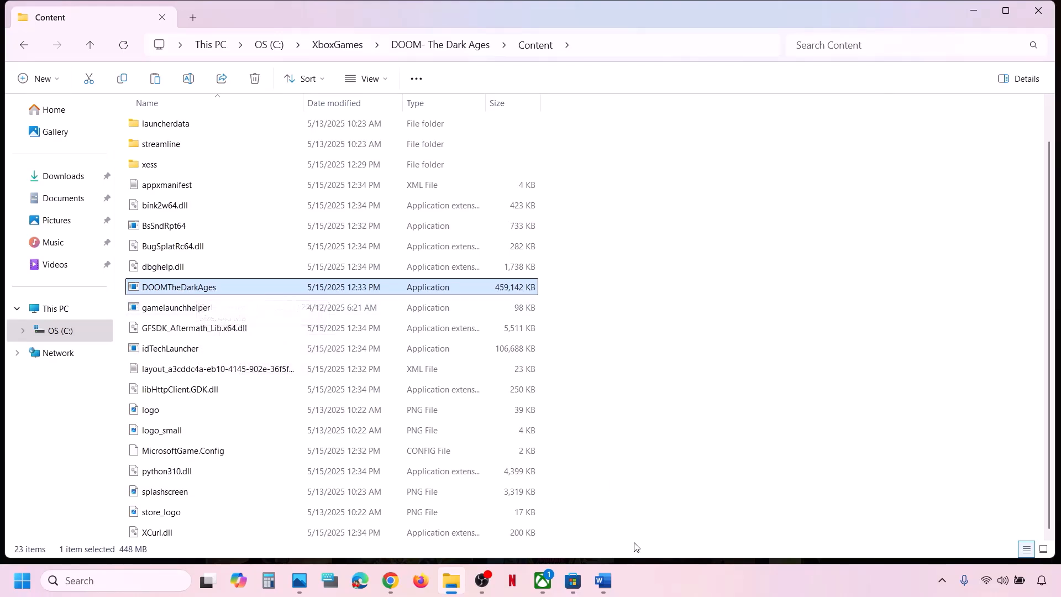
{"action": "left_click", "coordinate": [603, 581]}
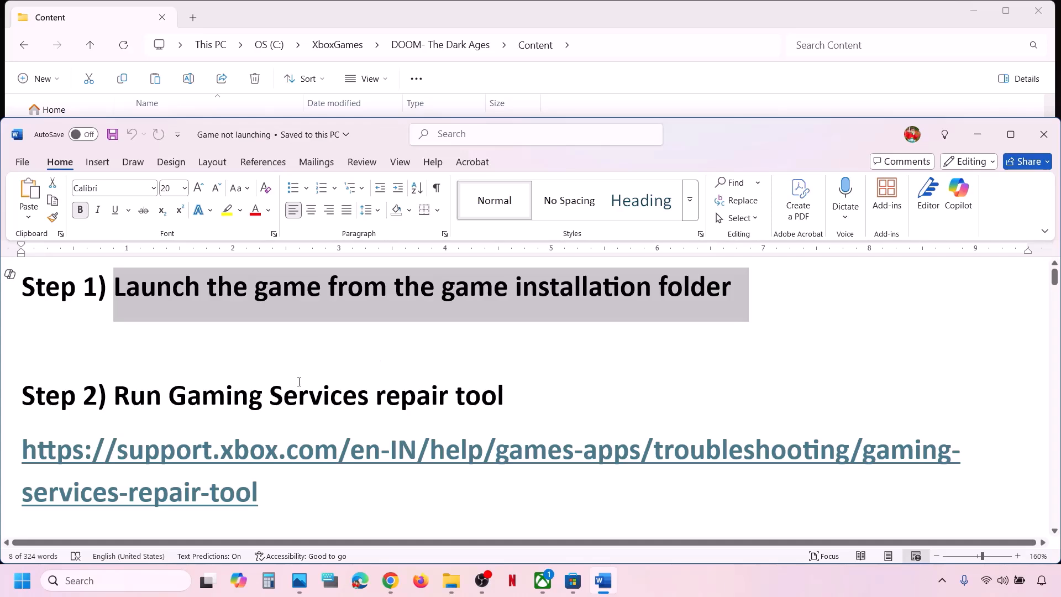
- Highlight the Step 2 heading in the notes and close DOOM's file details in the Xbox app
{"action": "scroll", "coordinate": [272, 450], "scroll_direction": "down", "scroll_amount": 1}
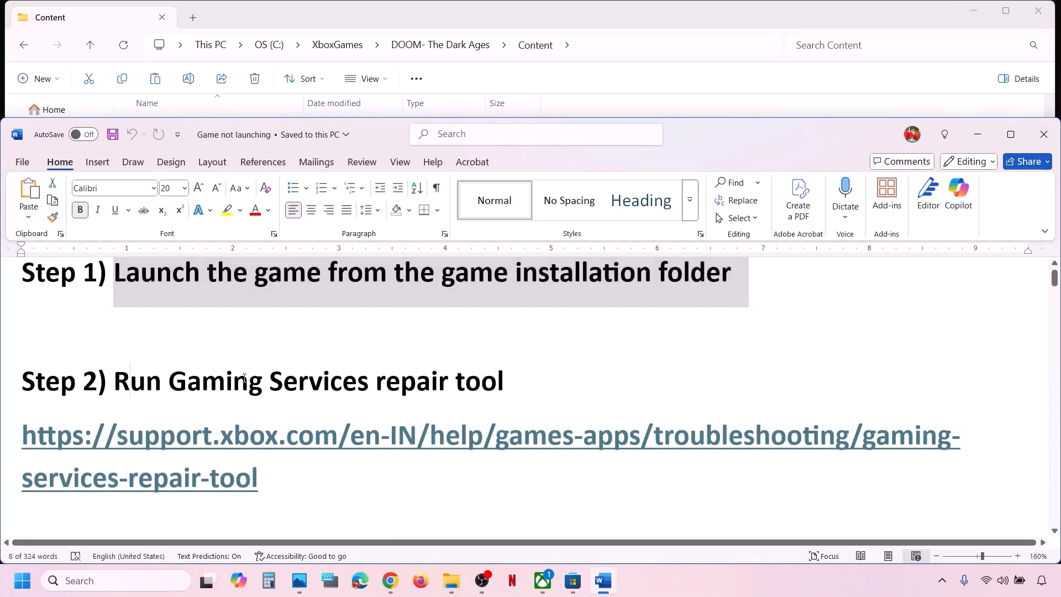
{"action": "left_click_drag", "start_coordinate": [114, 387], "coordinate": [504, 387]}
{"action": "left_click", "coordinate": [544, 590]}
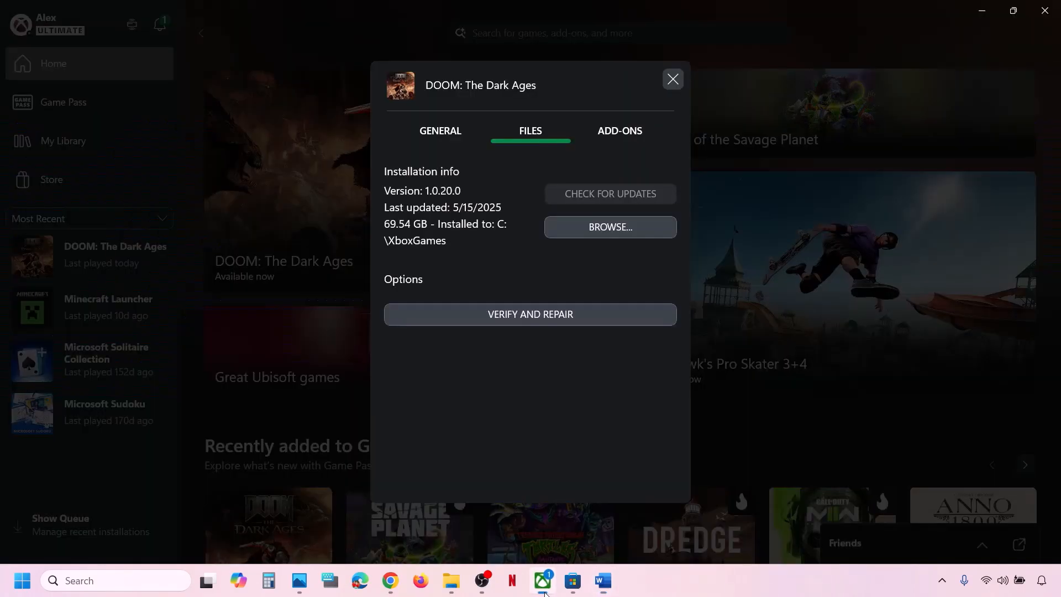
{"action": "left_click", "coordinate": [673, 79]}
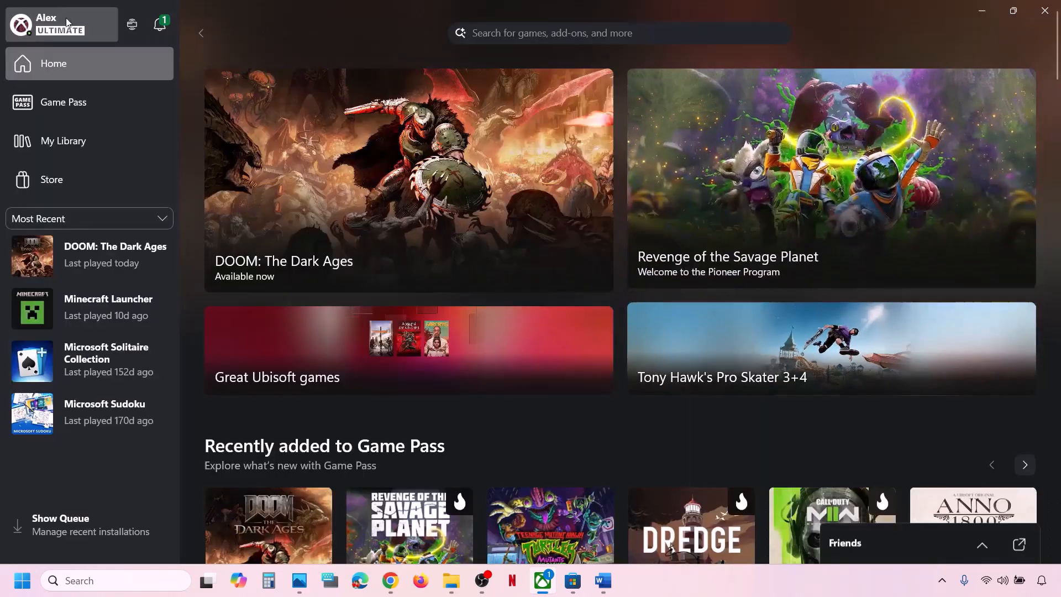
- Run the Gaming Services Repair Tool from profile Support until every component shows Completed
{"action": "left_click", "coordinate": [66, 25]}
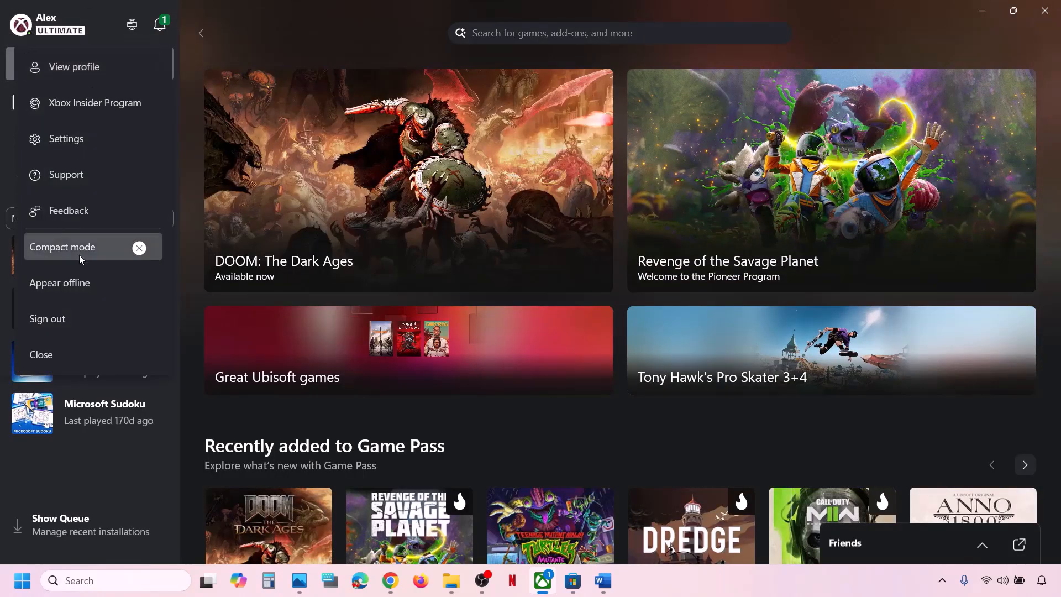
{"action": "left_click", "coordinate": [72, 179]}
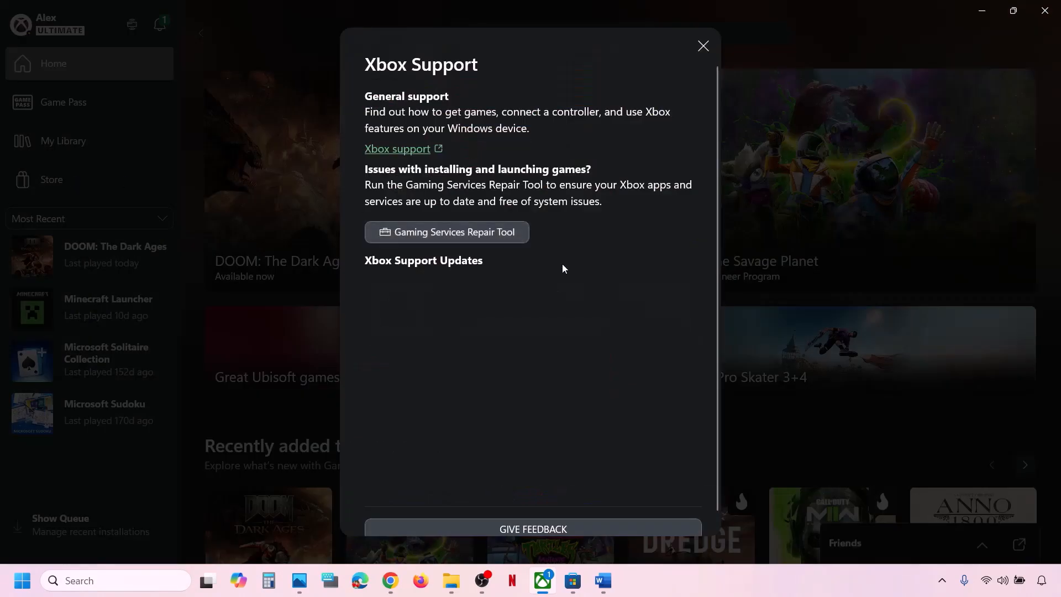
{"action": "left_click", "coordinate": [468, 237]}
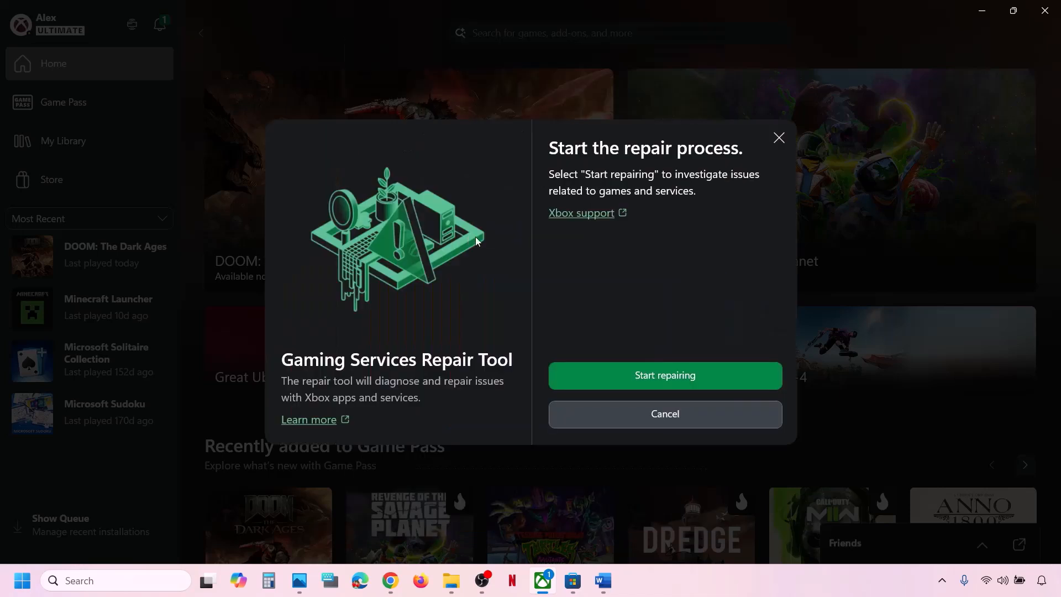
{"action": "left_click", "coordinate": [666, 379]}
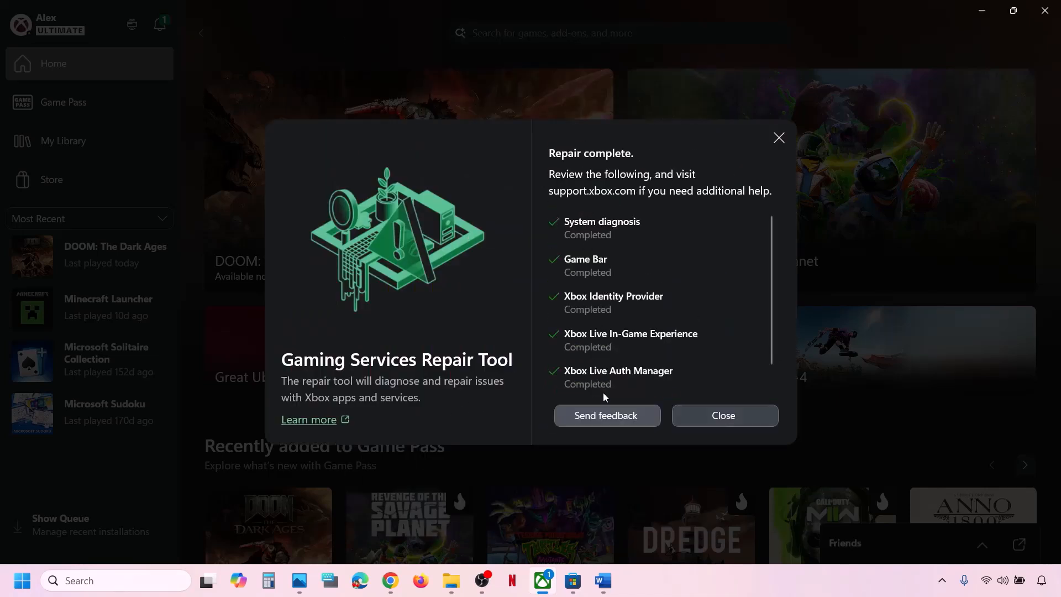
{"action": "scroll", "coordinate": [584, 332], "scroll_direction": "down", "scroll_amount": 2}
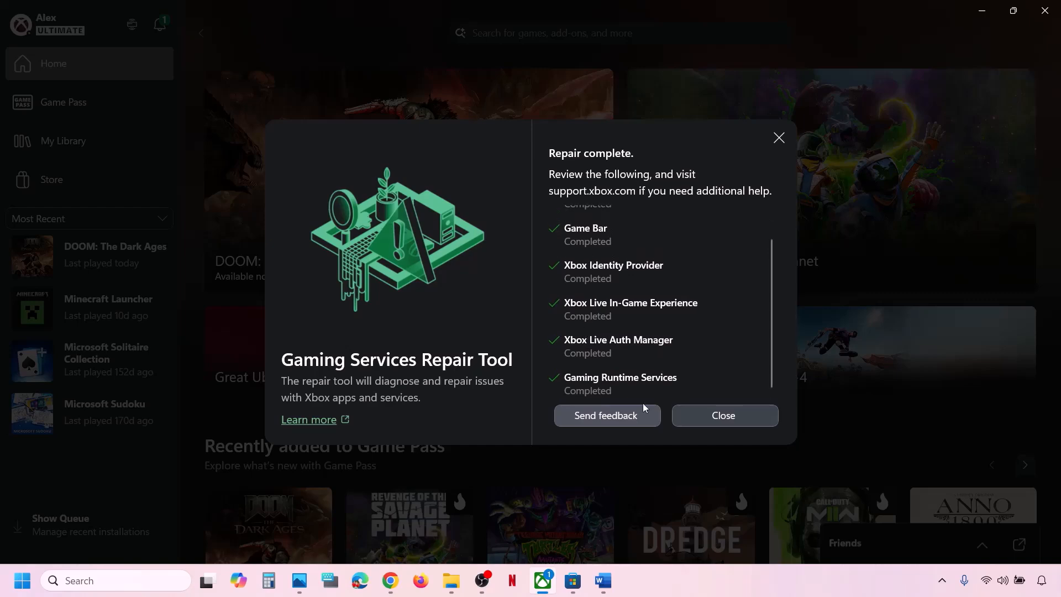
{"action": "left_click", "coordinate": [721, 416]}
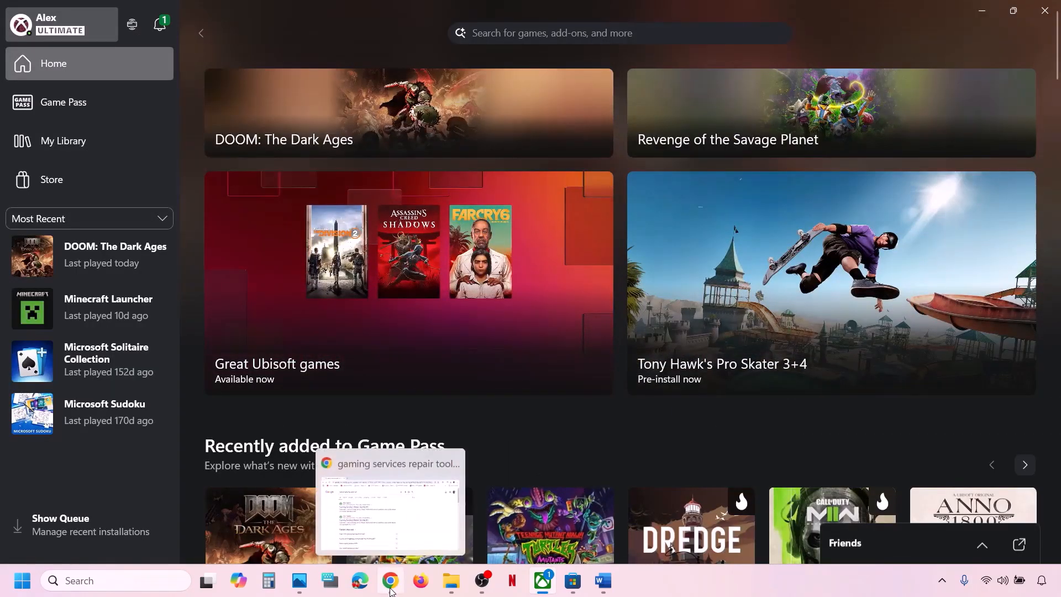
- Download GamingRepairTool (1).exe from the support page's Downloadable version and run it to a successful 0x0 finish
{"action": "left_click", "coordinate": [368, 504]}
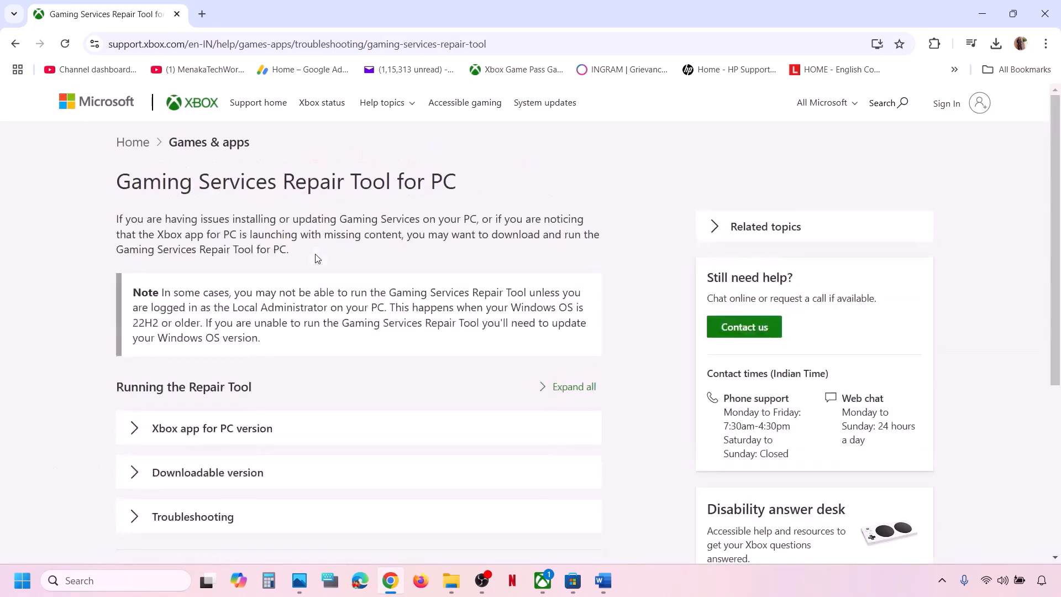
{"action": "scroll", "coordinate": [318, 258], "scroll_direction": "down", "scroll_amount": 3}
{"action": "left_click", "coordinate": [223, 277]}
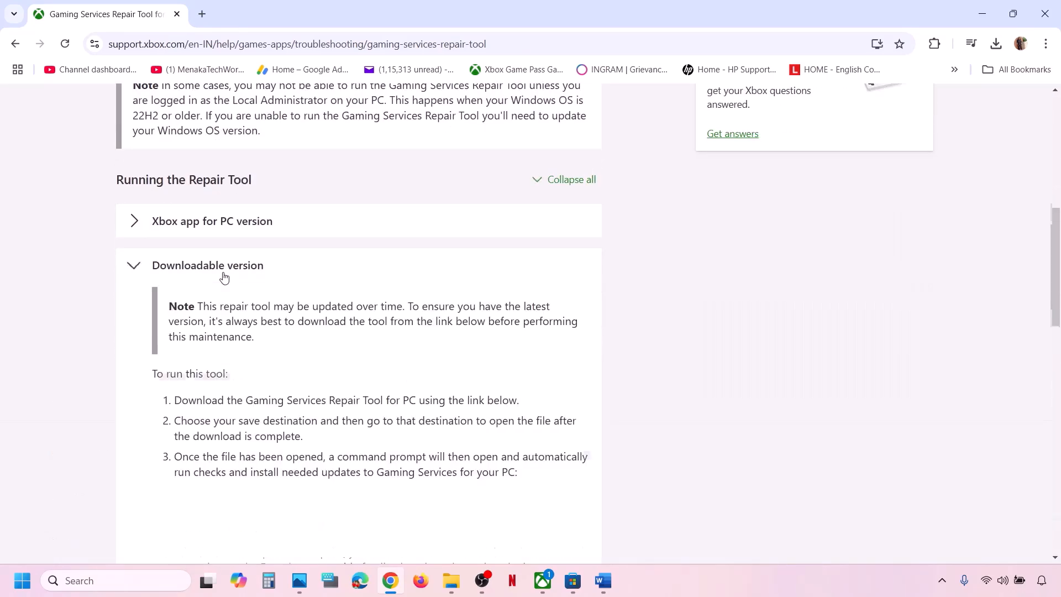
{"action": "scroll", "coordinate": [223, 277], "scroll_direction": "down", "scroll_amount": 10}
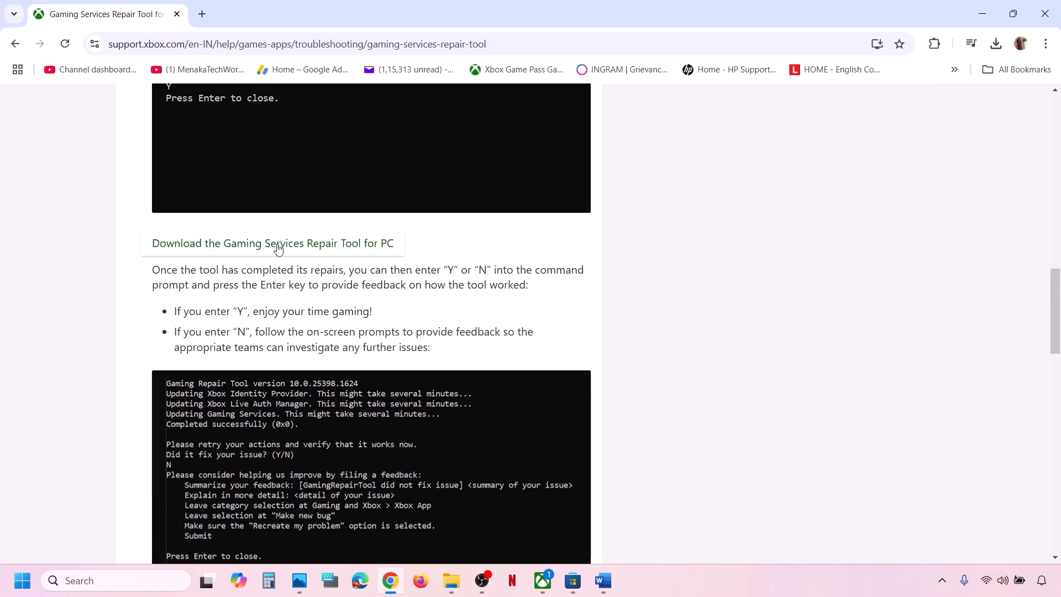
{"action": "left_click", "coordinate": [327, 244]}
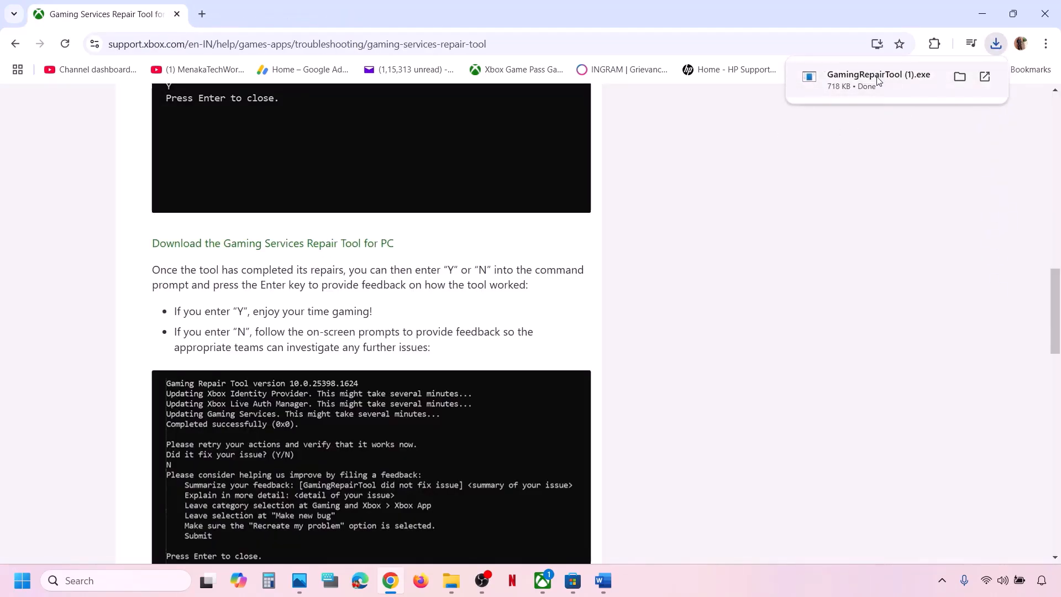
{"action": "left_click", "coordinate": [878, 81]}
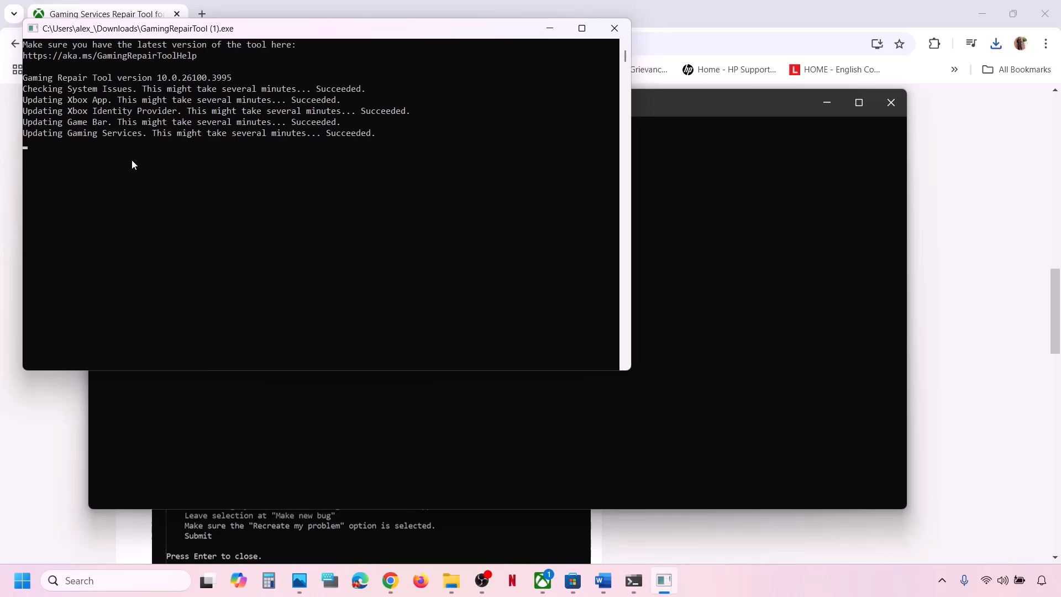
{"action": "left_click", "coordinate": [612, 31]}
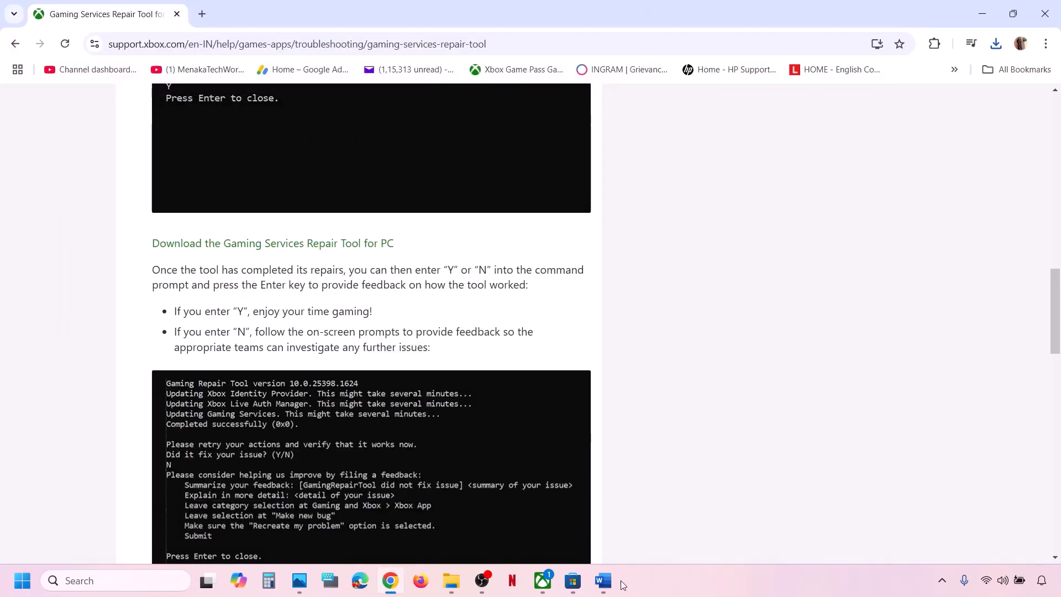
- Maximize the Word troubleshooting notes window to show the Step 3 list
{"action": "left_click", "coordinate": [604, 580]}
{"action": "scroll", "coordinate": [350, 429], "scroll_direction": "down", "scroll_amount": 4}
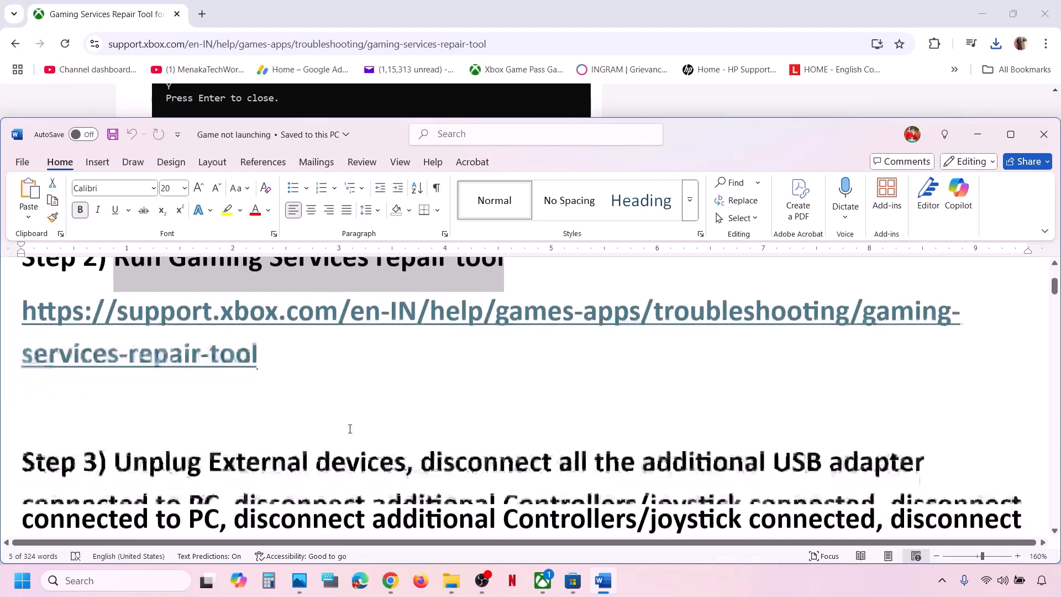
{"action": "scroll", "coordinate": [350, 429], "scroll_direction": "down", "scroll_amount": 3}
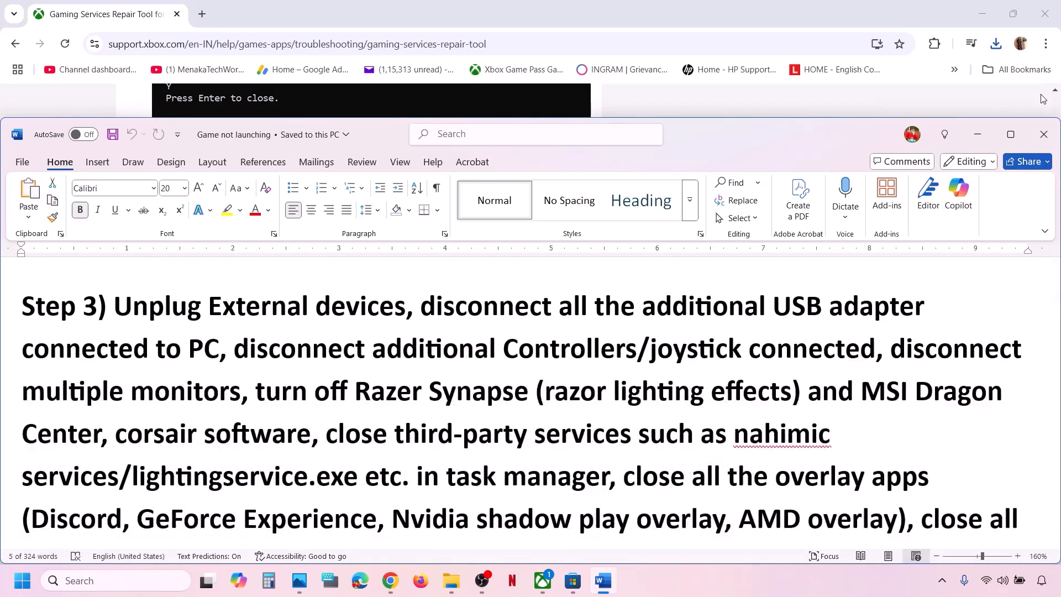
{"action": "left_click", "coordinate": [1011, 135]}
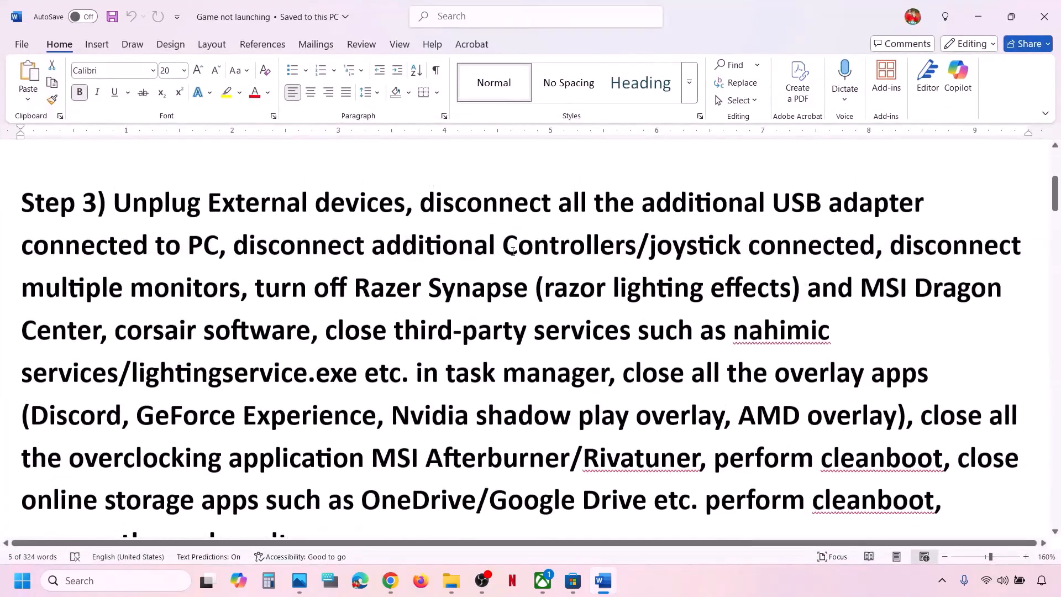
- Highlight the disconnect additional Controllers phrase and the word Discord in Step 3
{"action": "left_click_drag", "start_coordinate": [421, 207], "coordinate": [1022, 249]}
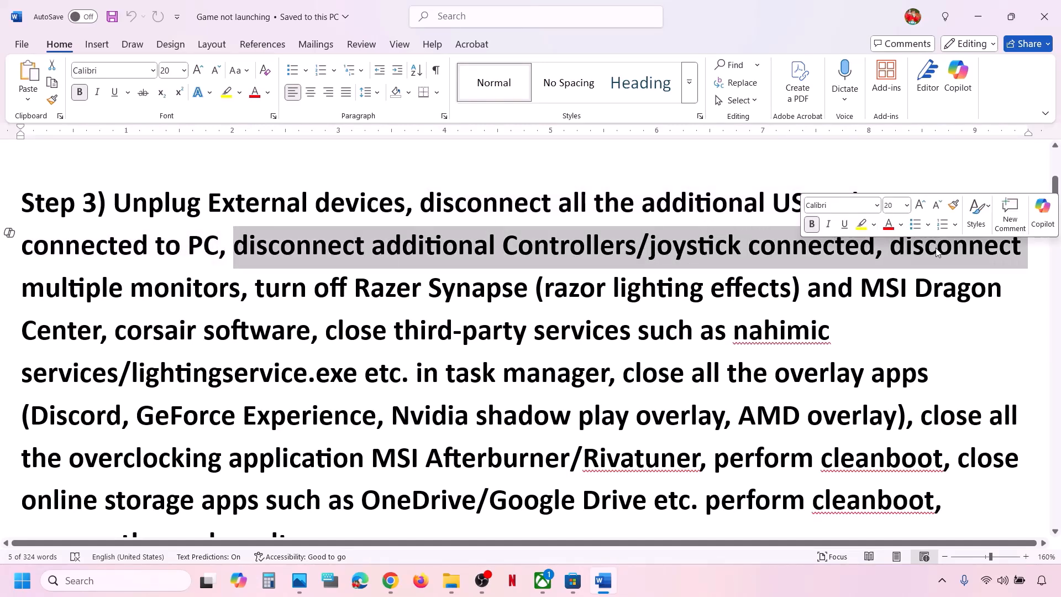
{"action": "left_click", "coordinate": [476, 249]}
{"action": "left_click_drag", "start_coordinate": [233, 240], "coordinate": [902, 379]}
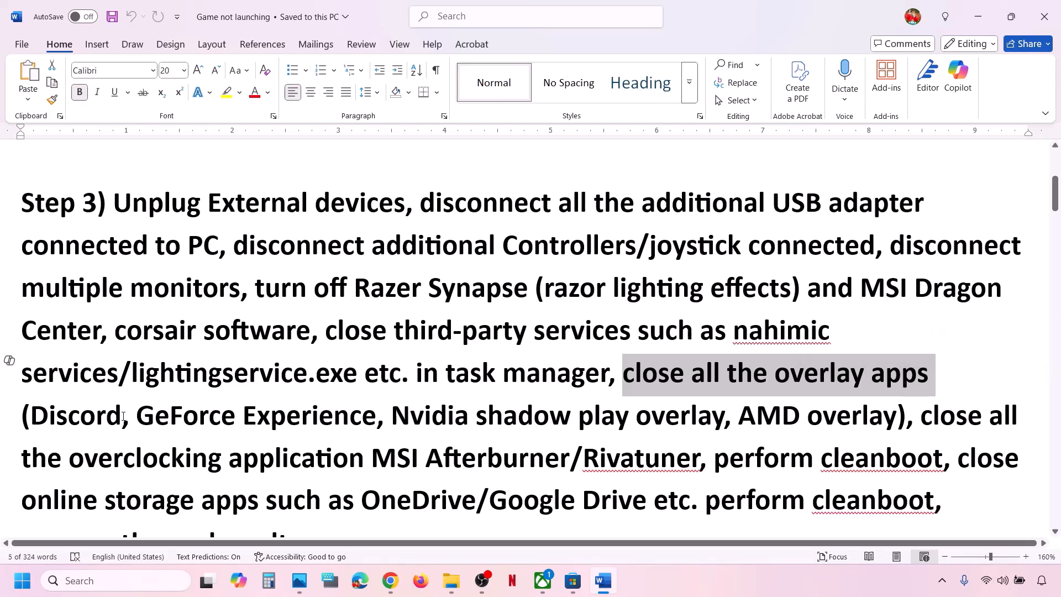
{"action": "left_click_drag", "start_coordinate": [123, 417], "coordinate": [30, 417]}
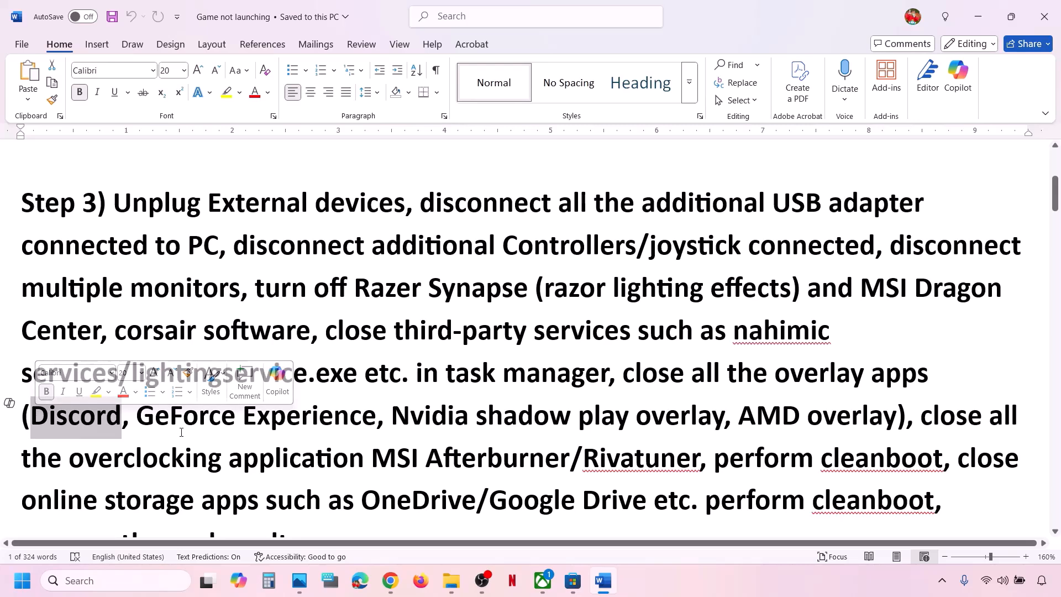
{"action": "left_click", "coordinate": [112, 582]}
{"action": "type", "text": "nv"}
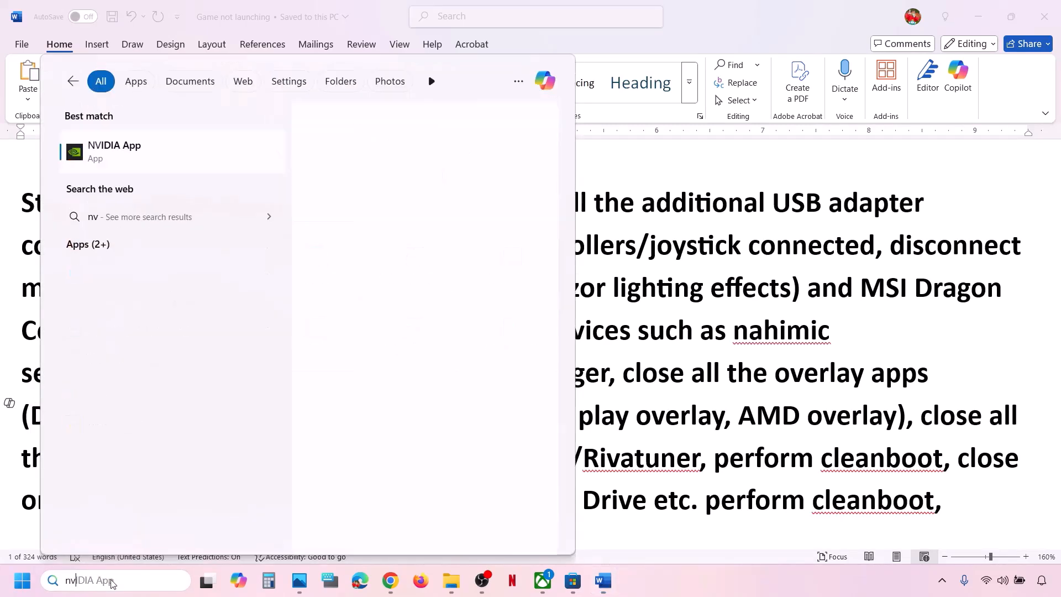
{"action": "key", "text": "Return"}
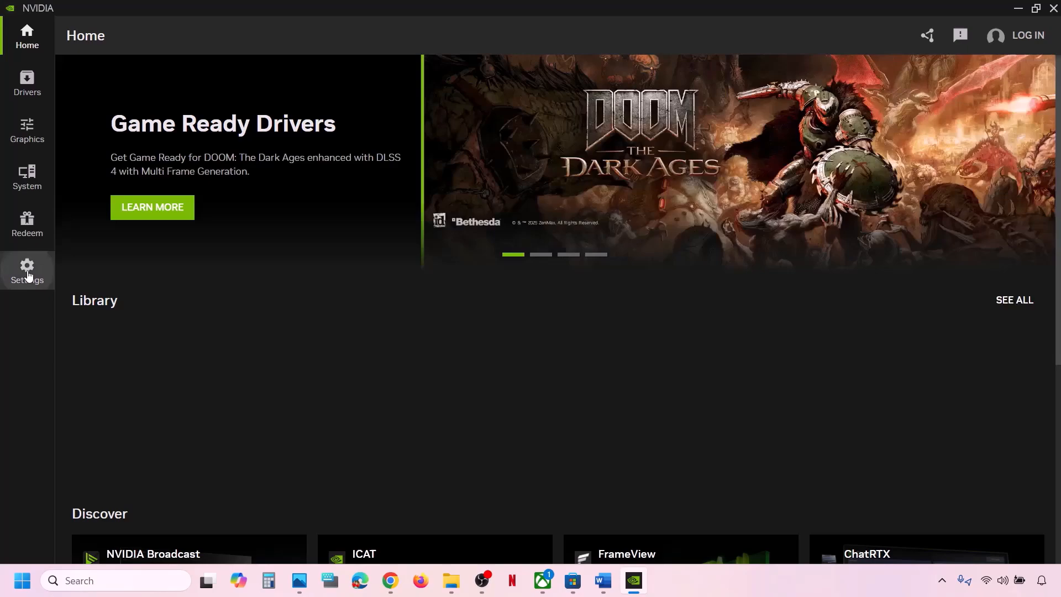
{"action": "left_click", "coordinate": [27, 269]}
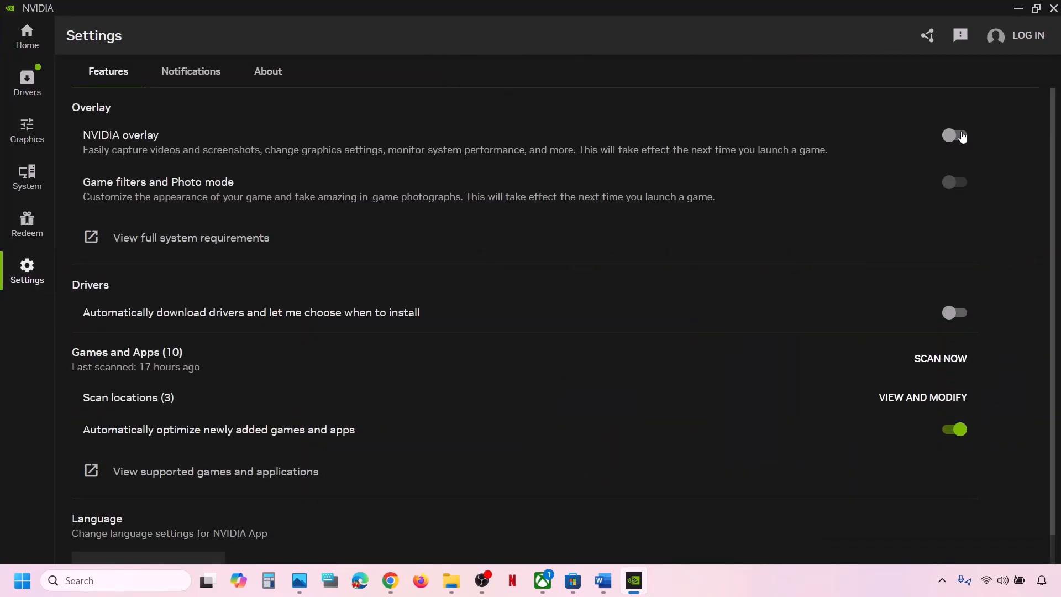
{"action": "left_click", "coordinate": [1051, 10]}
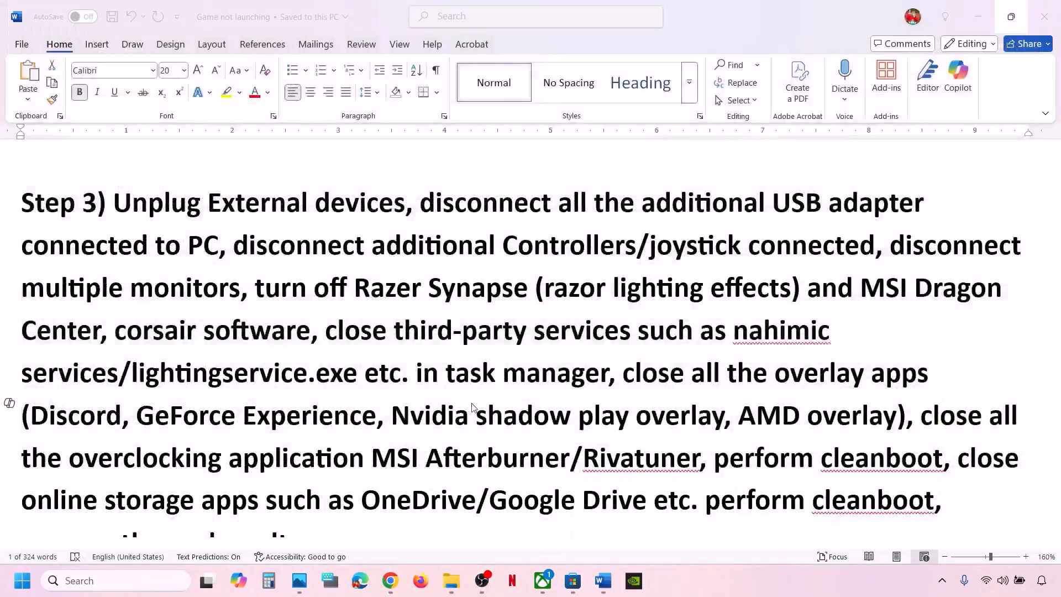
{"action": "scroll", "coordinate": [474, 386], "scroll_direction": "down", "scroll_amount": 1}
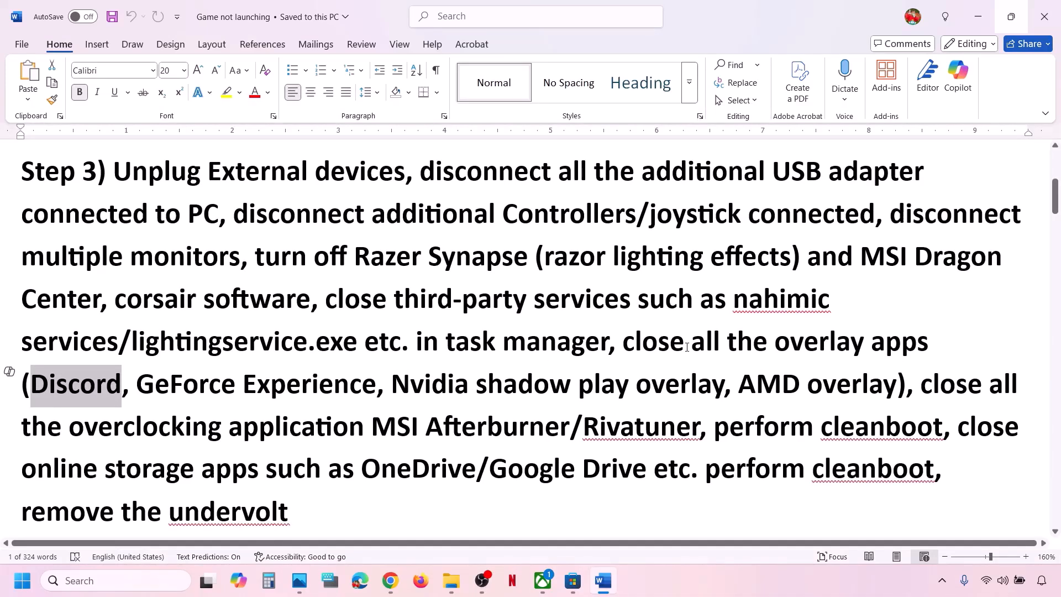
{"action": "left_click_drag", "start_coordinate": [626, 343], "coordinate": [570, 429]}
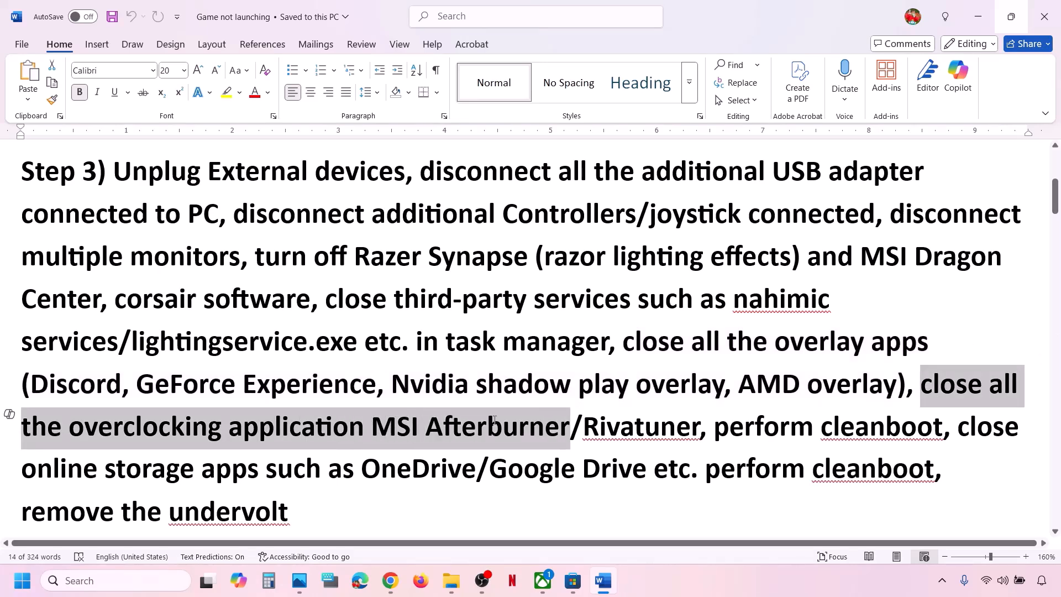
{"action": "scroll", "coordinate": [494, 420], "scroll_direction": "down", "scroll_amount": 1}
- Highlight MSI Afterburner/Rivatuner in the notes and launch both apps from search
{"action": "left_click", "coordinate": [374, 415]}
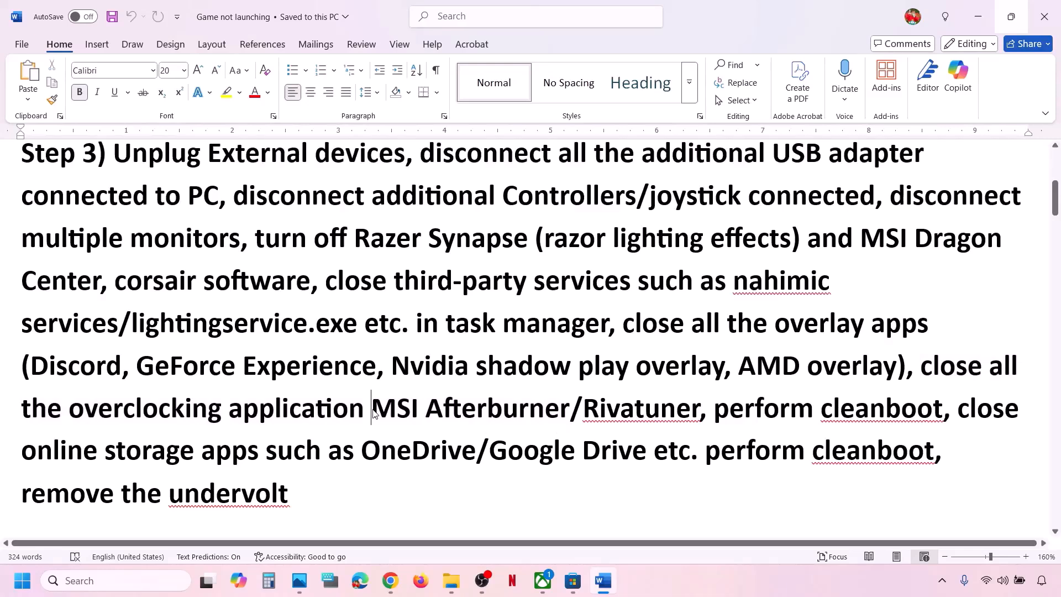
{"action": "left_click_drag", "start_coordinate": [374, 415], "coordinate": [669, 395]}
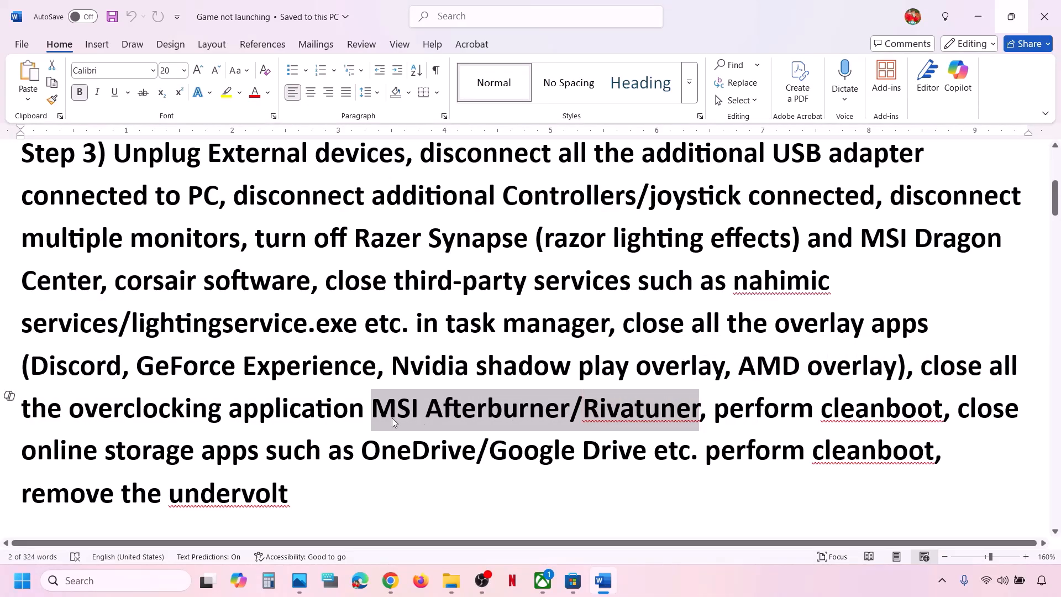
{"action": "left_click", "coordinate": [126, 579]}
{"action": "type", "text": "msi afterburner"}
{"action": "key", "text": "Return"}
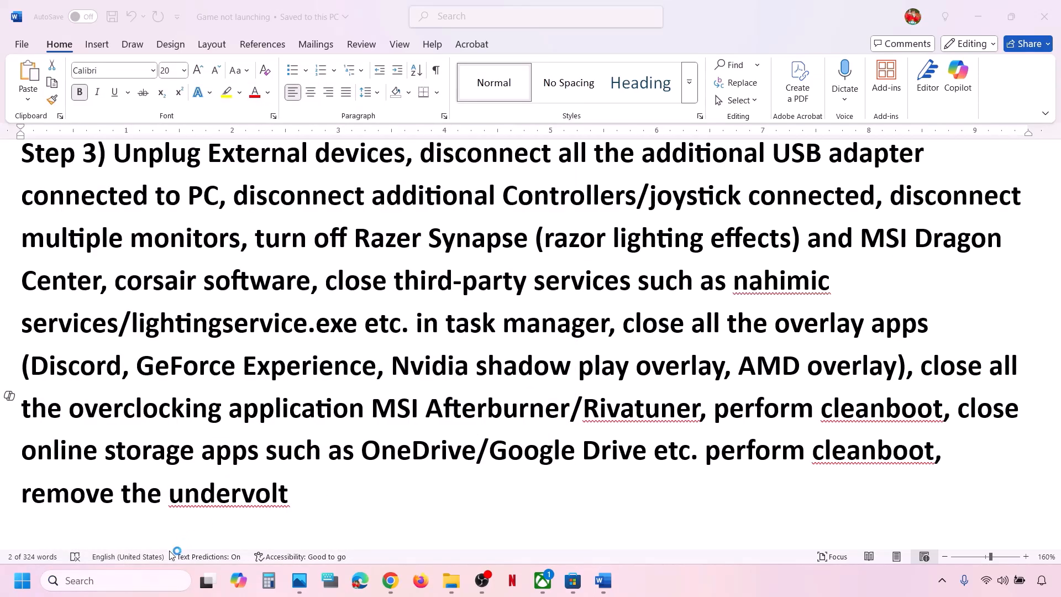
{"action": "left_click", "coordinate": [151, 578]}
{"action": "type", "text": "riva"}
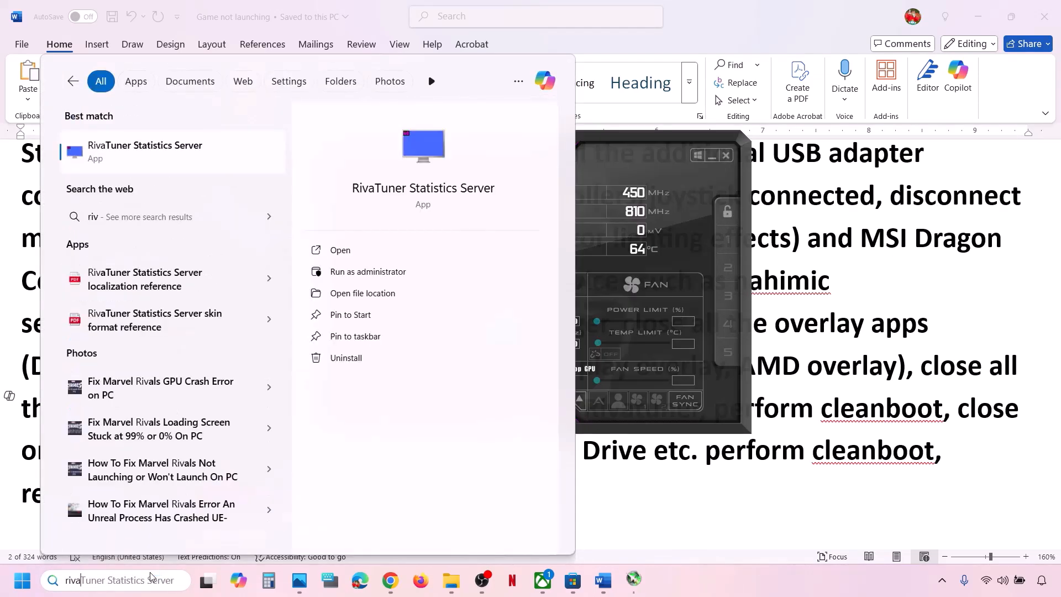
{"action": "key", "text": "Return"}
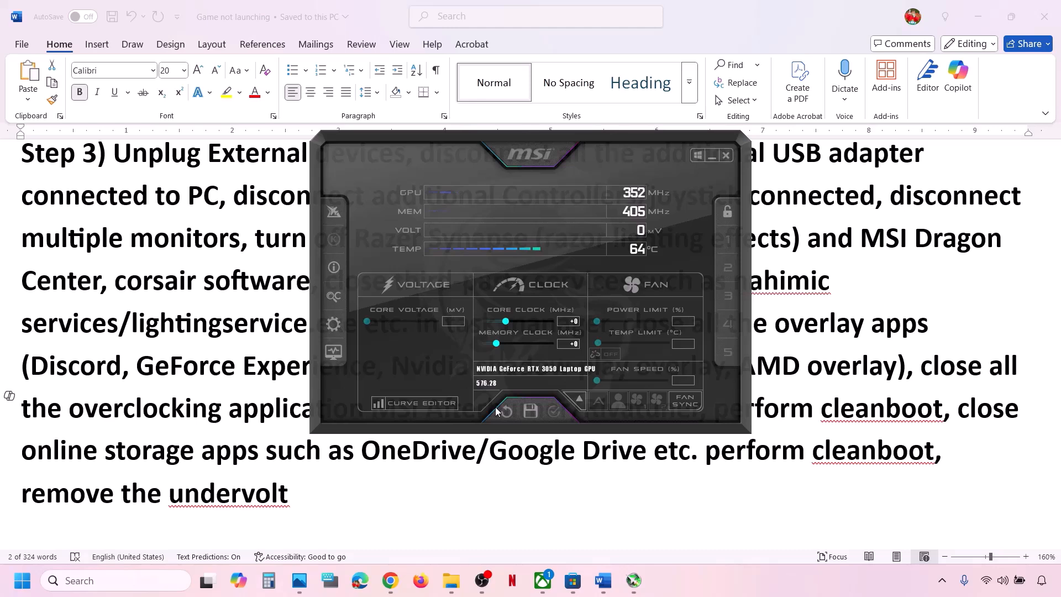
- Close the MSI Afterburner window and exit RivaTuner from its tray icon, dismissing the update prompt
{"action": "left_click", "coordinate": [726, 156]}
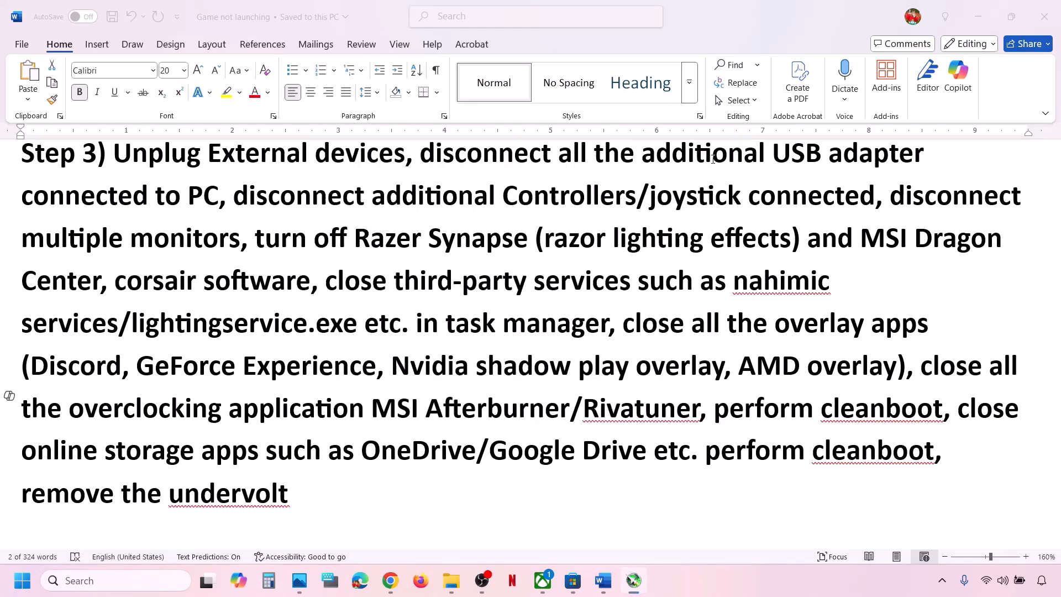
{"action": "left_click", "coordinate": [943, 582]}
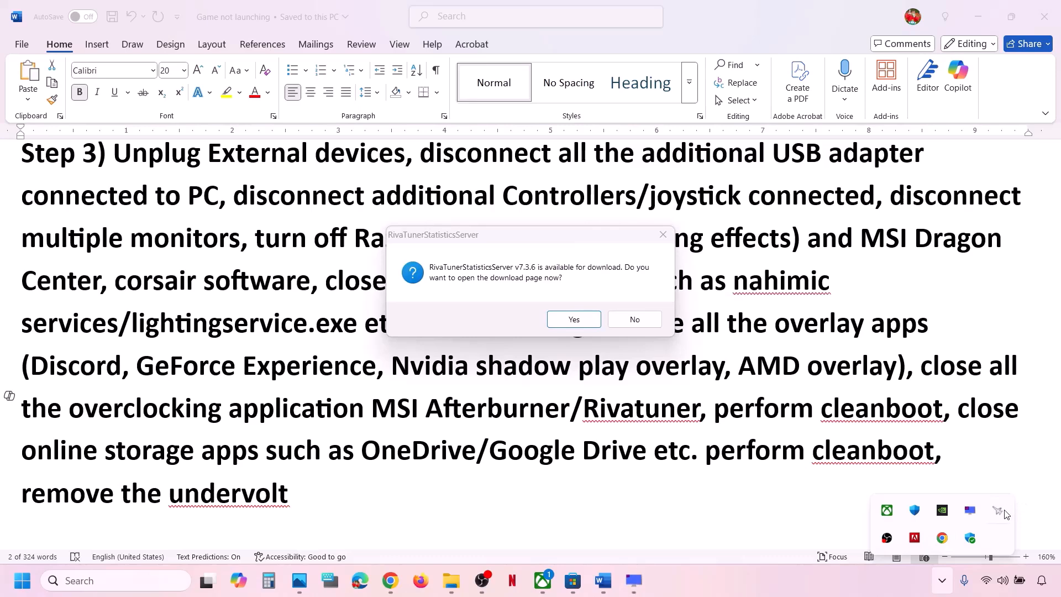
{"action": "right_click", "coordinate": [999, 511]}
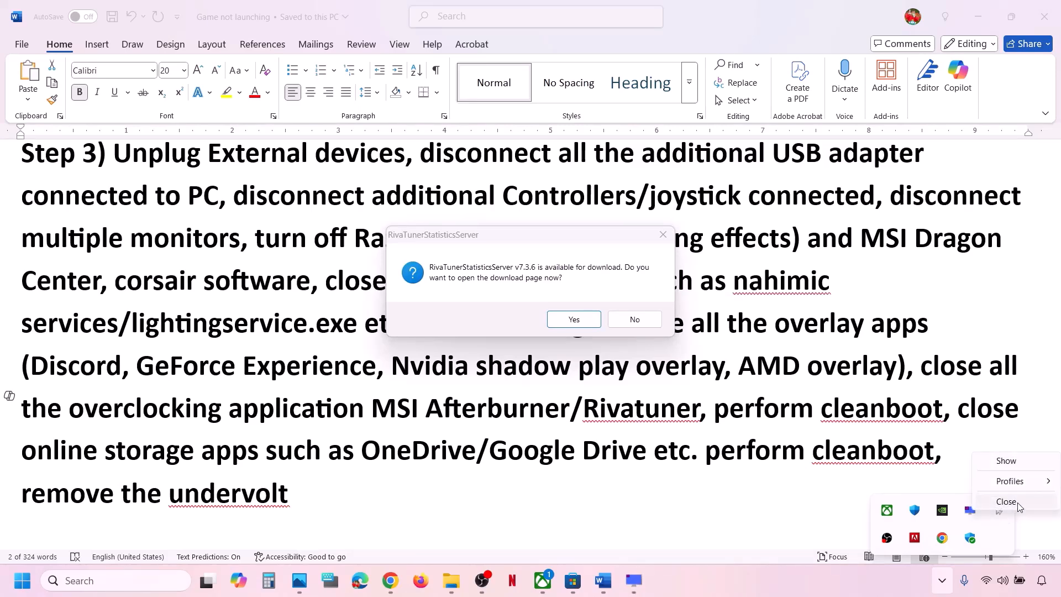
{"action": "left_click", "coordinate": [1019, 502]}
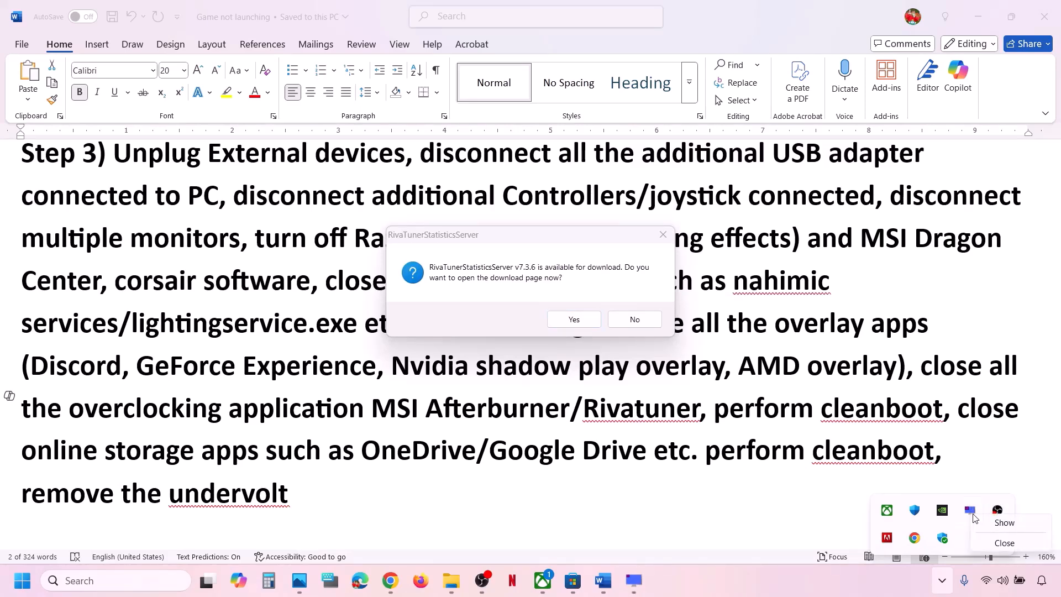
{"action": "left_click", "coordinate": [574, 319]}
{"action": "left_click", "coordinate": [610, 442]}
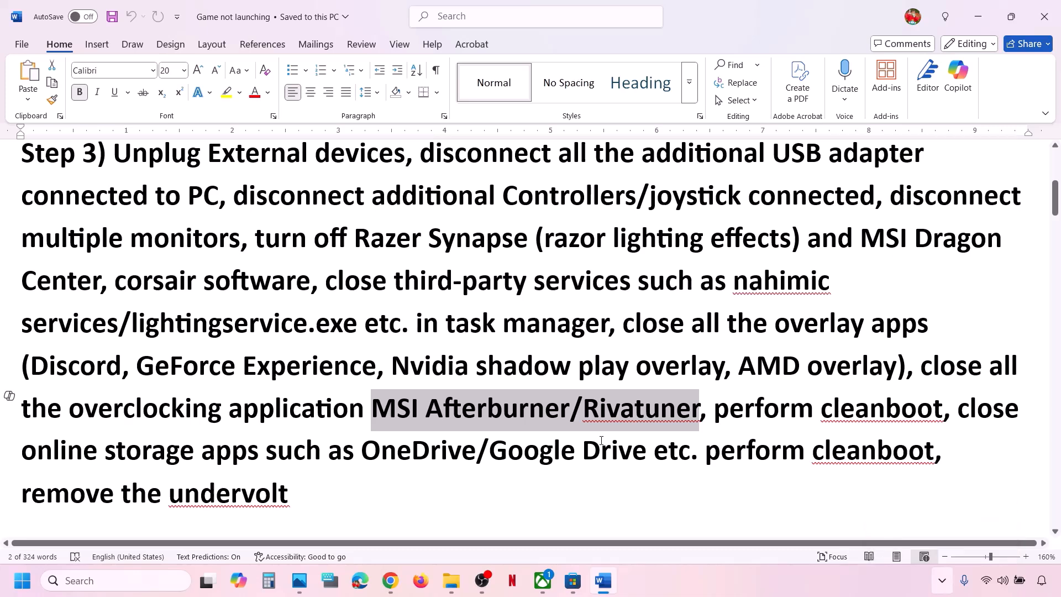
- Insert 'Set overclocking to default,' after 'AMD overlay),' in Step 3 and select it
{"action": "left_click_drag", "start_coordinate": [71, 409], "coordinate": [337, 402]}
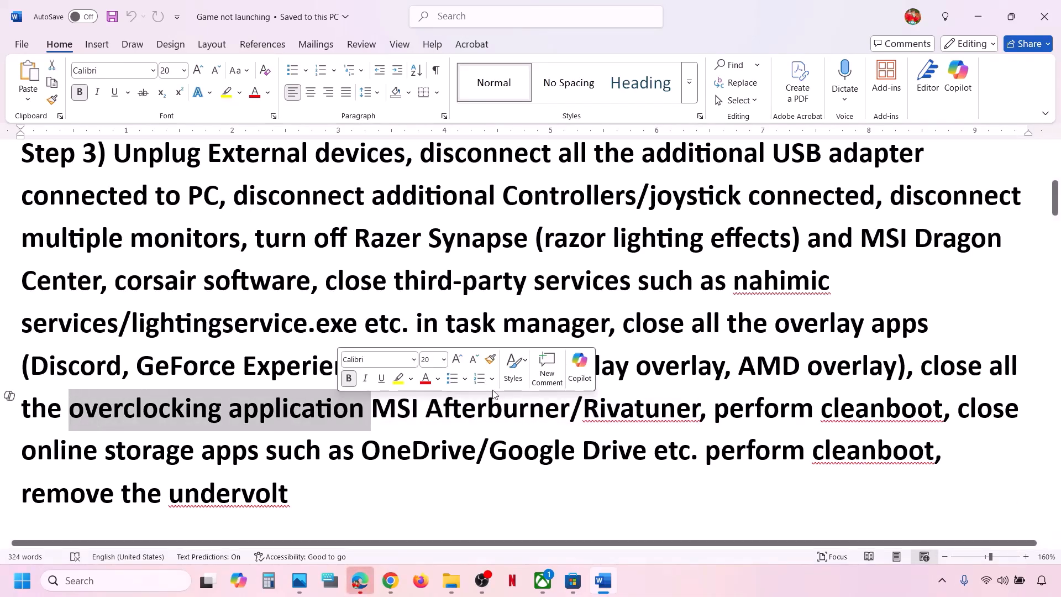
{"action": "left_click", "coordinate": [789, 408]}
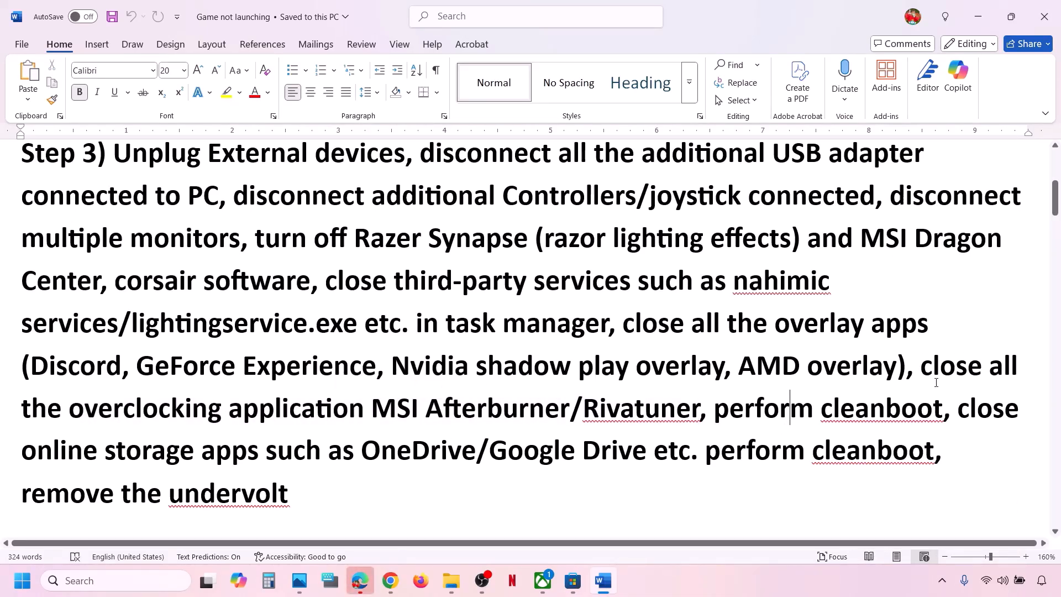
{"action": "left_click", "coordinate": [921, 369]}
{"action": "type", "text": "Set"}
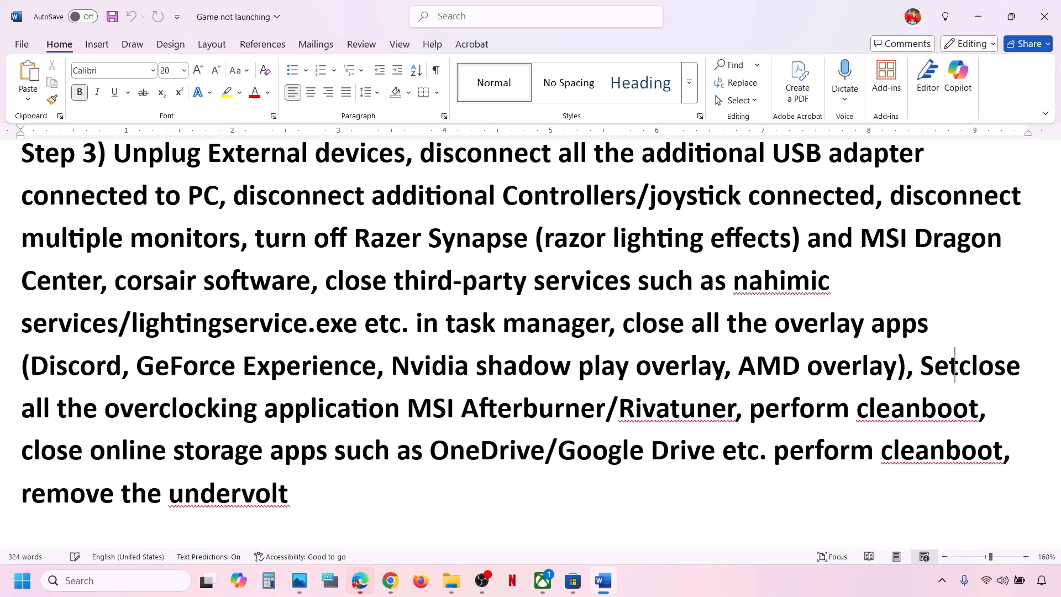
{"action": "type", "text": " overc"}
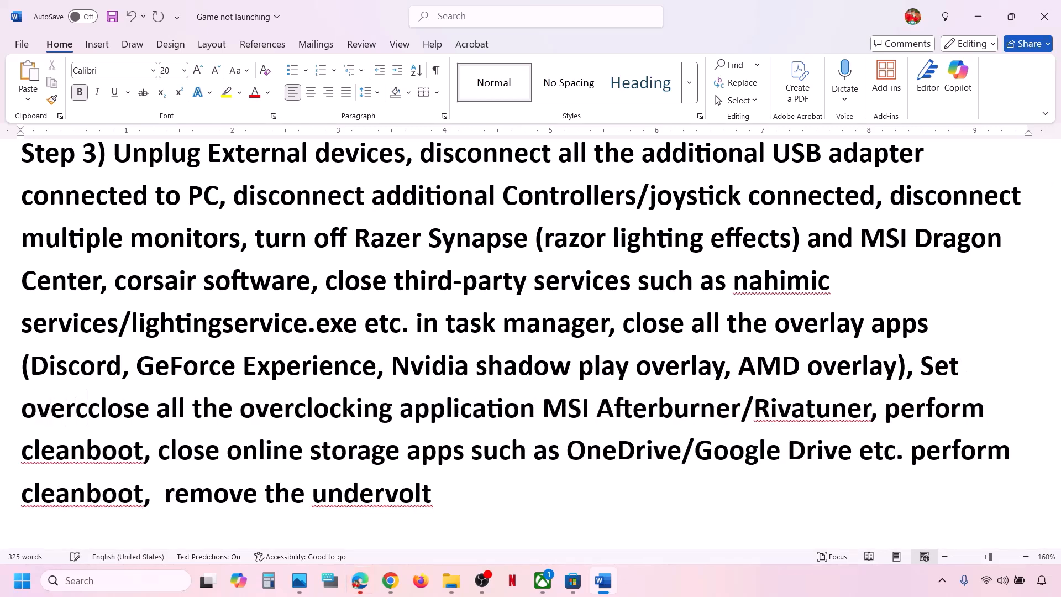
{"action": "type", "text": "locking to "}
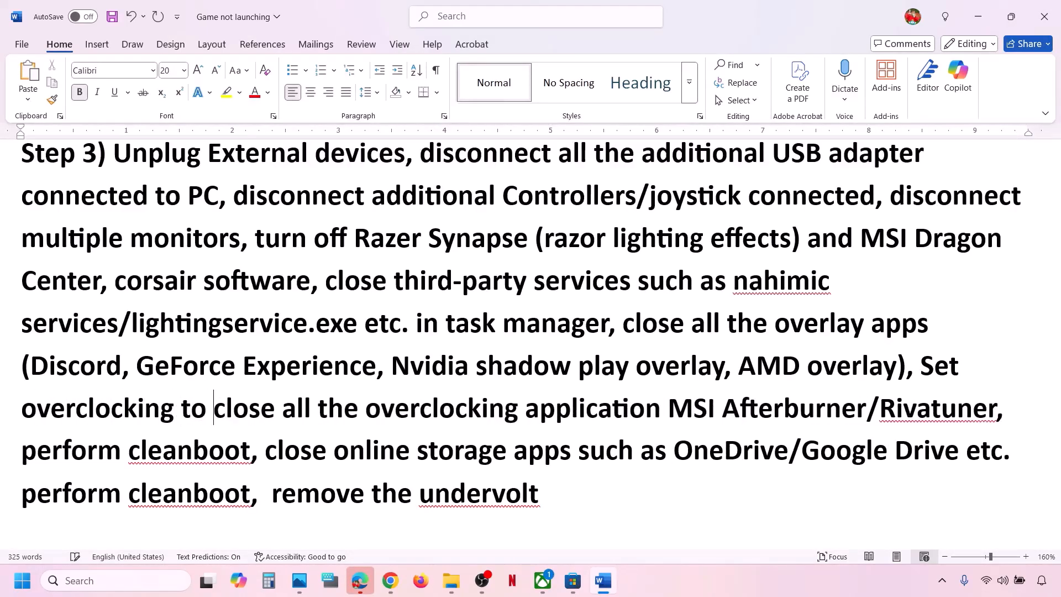
{"action": "type", "text": "default"}
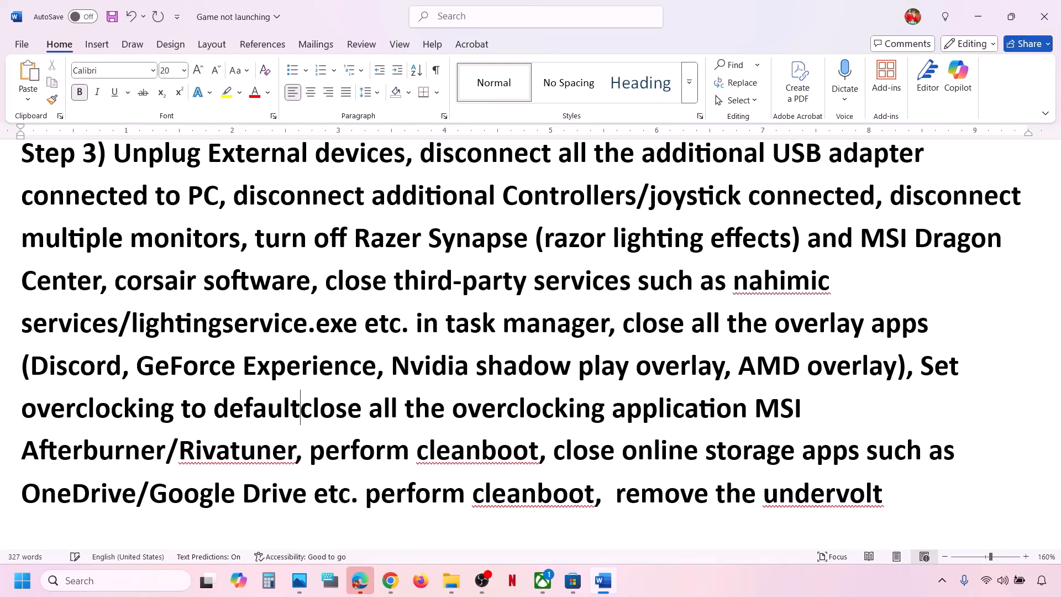
{"action": "type", "text": ","}
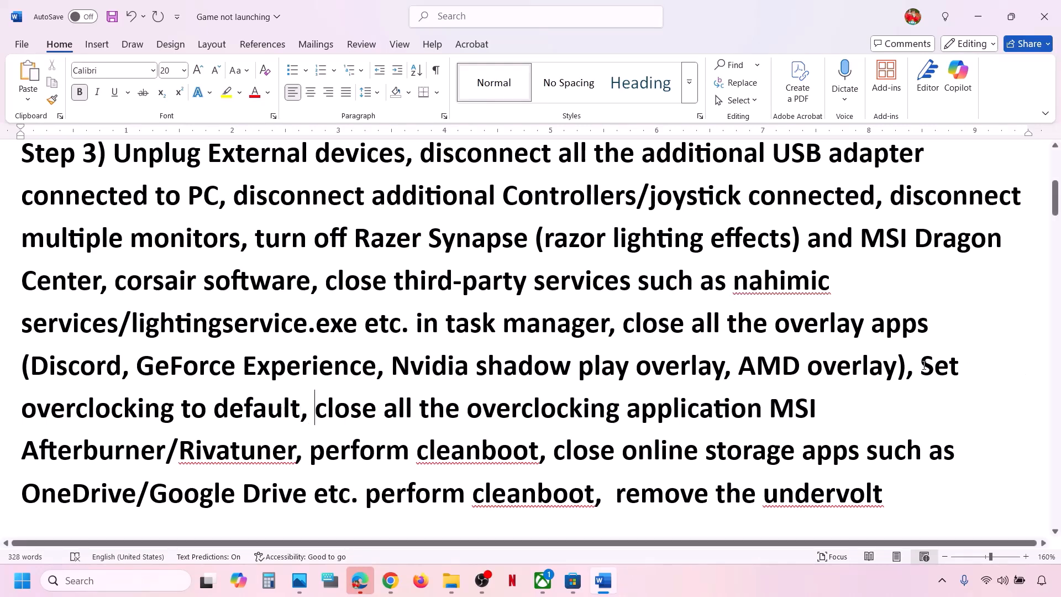
{"action": "left_click_drag", "start_coordinate": [922, 366], "coordinate": [538, 450]}
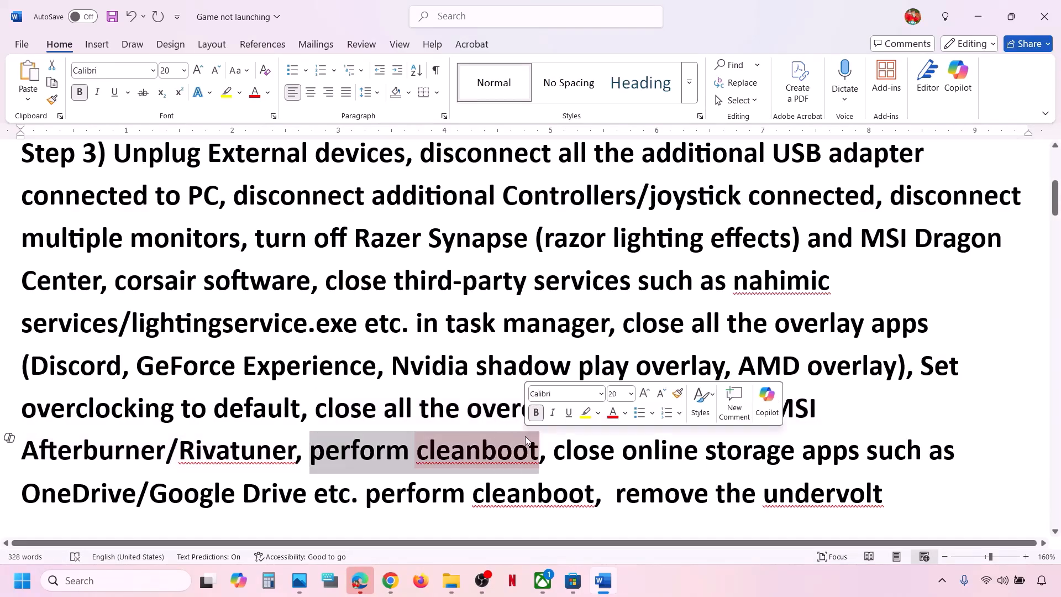
- In System Configuration Services, hide Microsoft services, disable all others, apply, and decline the restart
{"action": "type", "text": "s"}
{"action": "left_click", "coordinate": [146, 580]}
{"action": "type", "text": "ystem "}
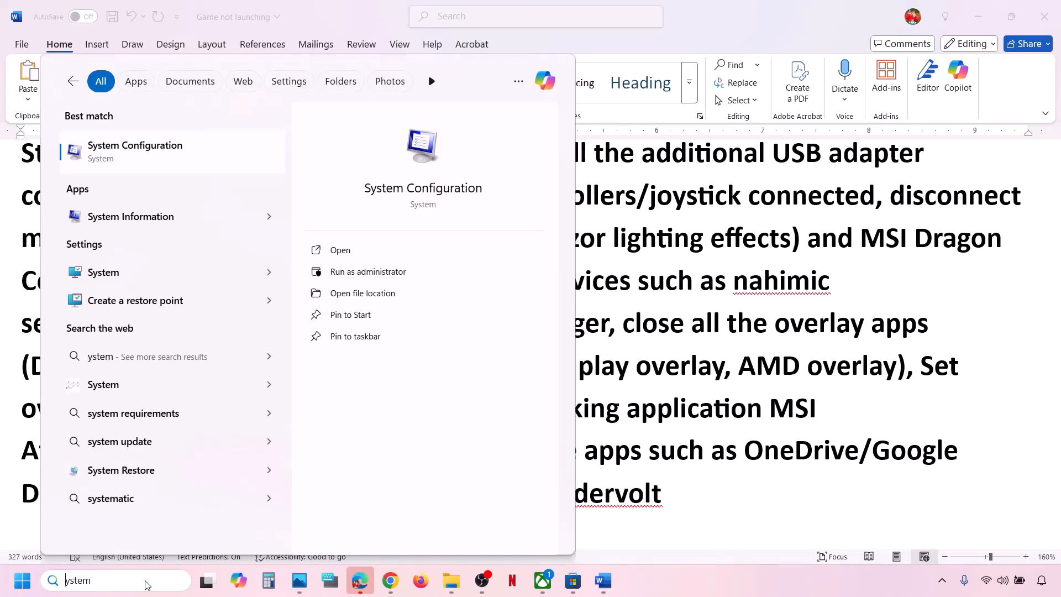
{"action": "type", "text": "s"}
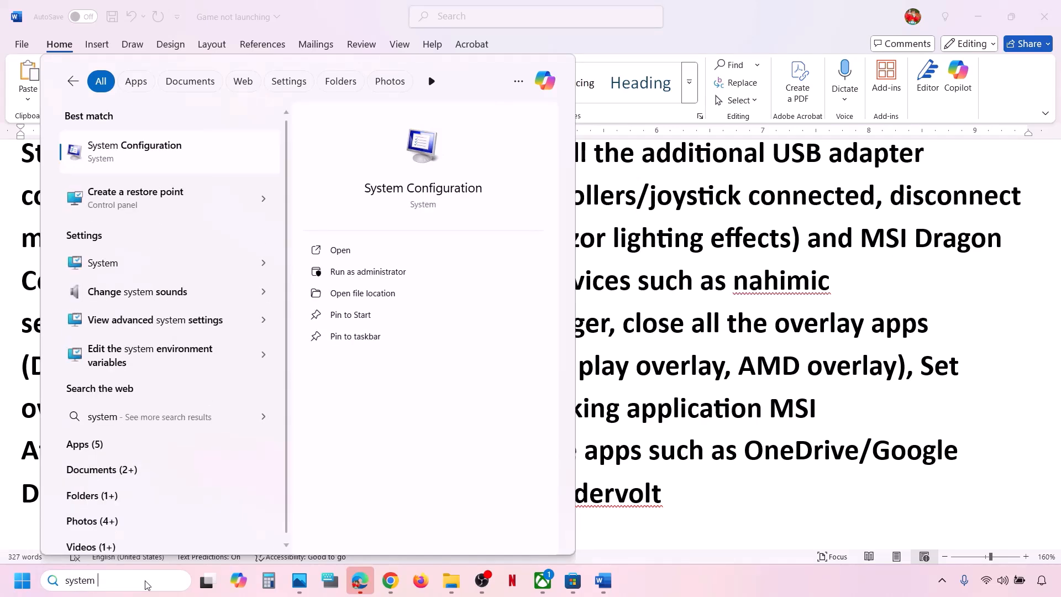
{"action": "type", "text": "cobfi"}
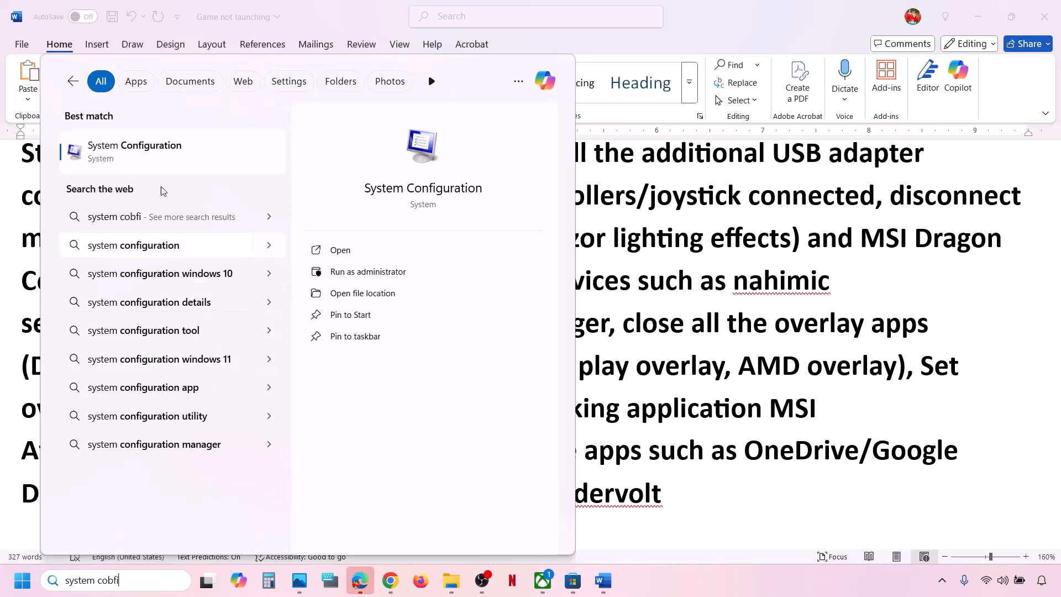
{"action": "left_click", "coordinate": [159, 148]}
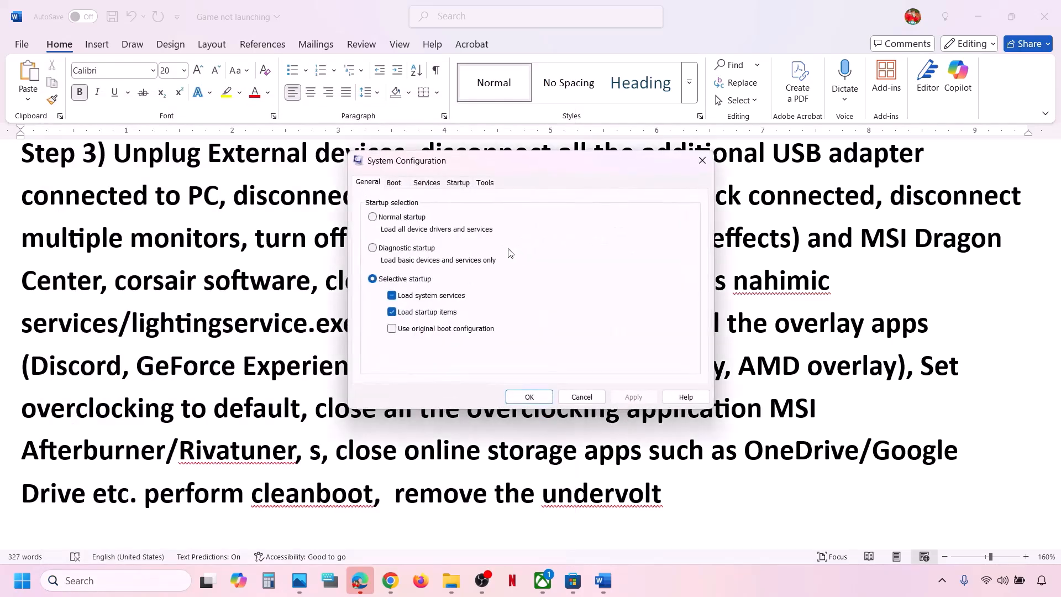
{"action": "left_click", "coordinate": [434, 184]}
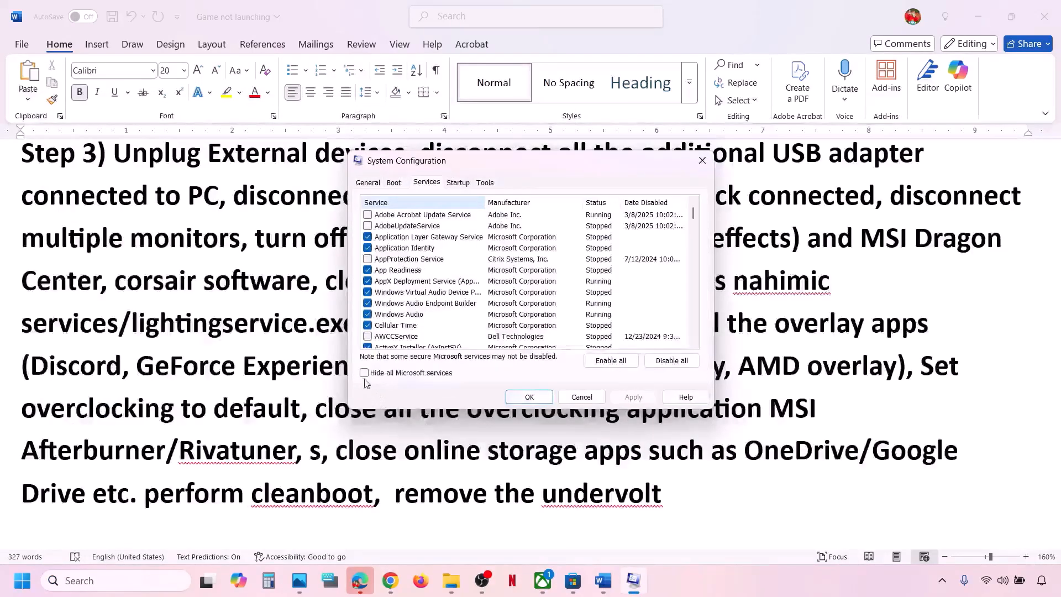
{"action": "left_click", "coordinate": [364, 374]}
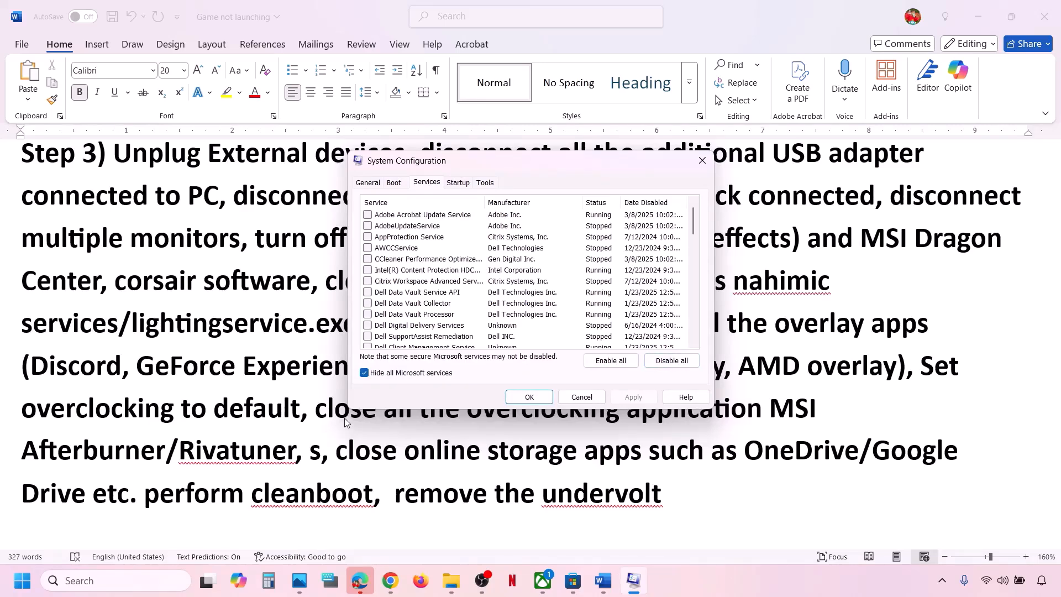
{"action": "left_click", "coordinate": [667, 358]}
{"action": "left_click", "coordinate": [639, 398]}
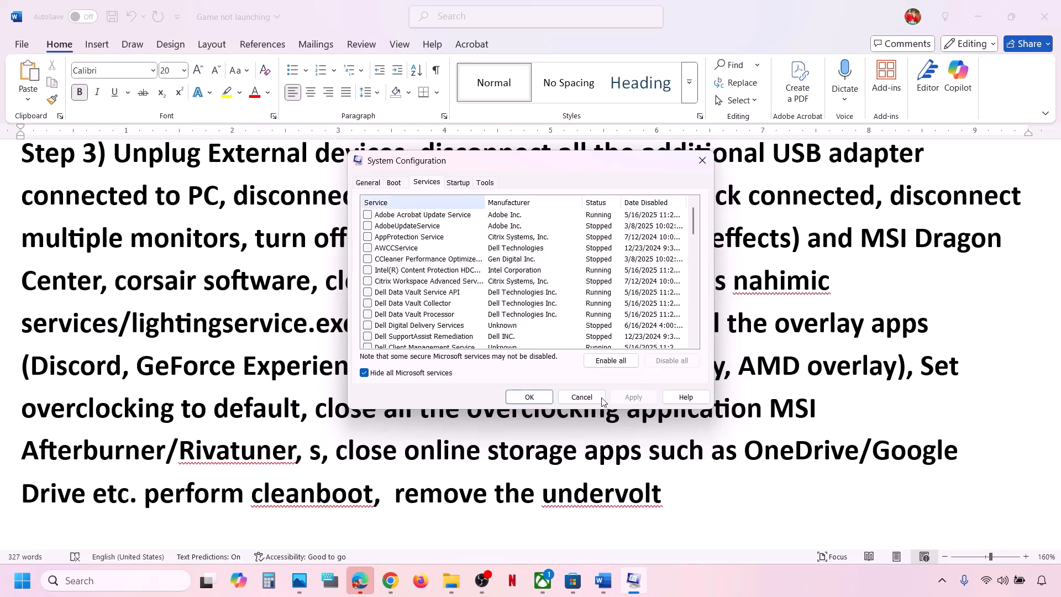
{"action": "left_click", "coordinate": [539, 398]}
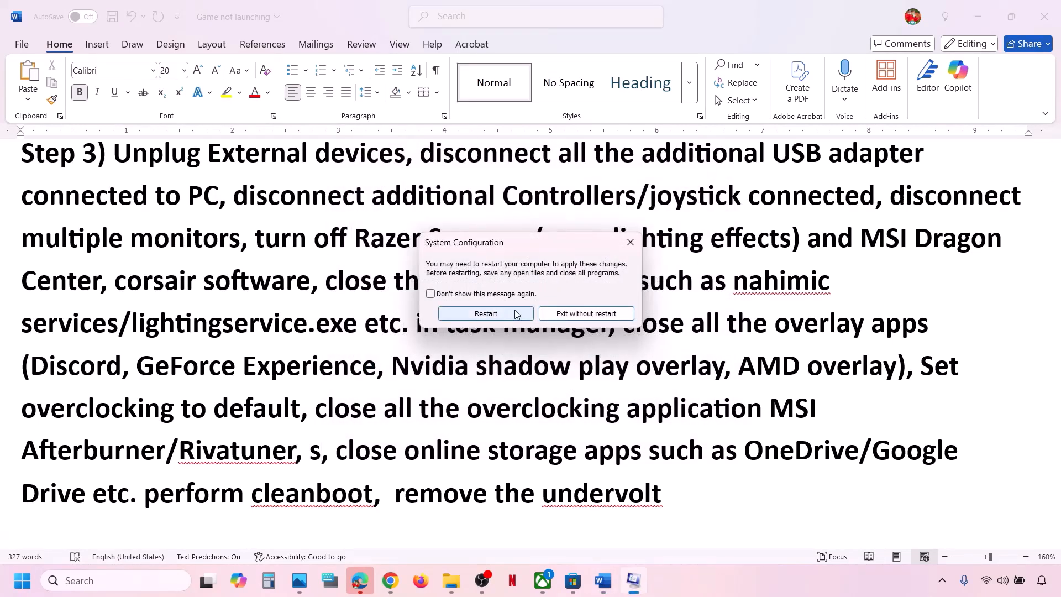
{"action": "left_click", "coordinate": [637, 244]}
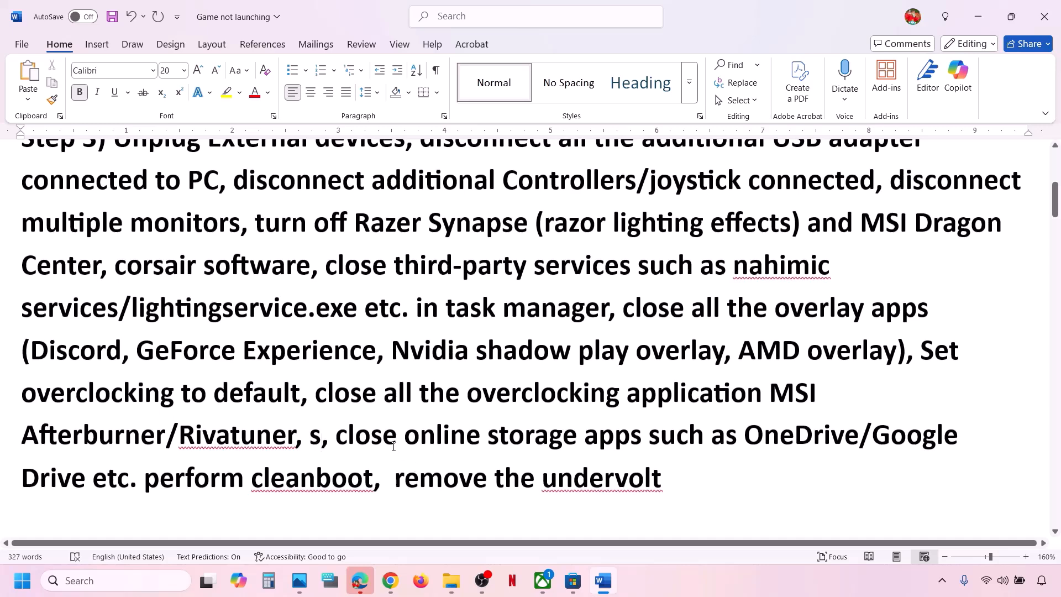
- Fix the stray 's' in Step 3, then highlight the online storage, undervolt and Restart PC phrases
{"action": "key", "text": "ctrl+z"}
{"action": "left_click_drag", "start_coordinate": [554, 436], "coordinate": [350, 468]}
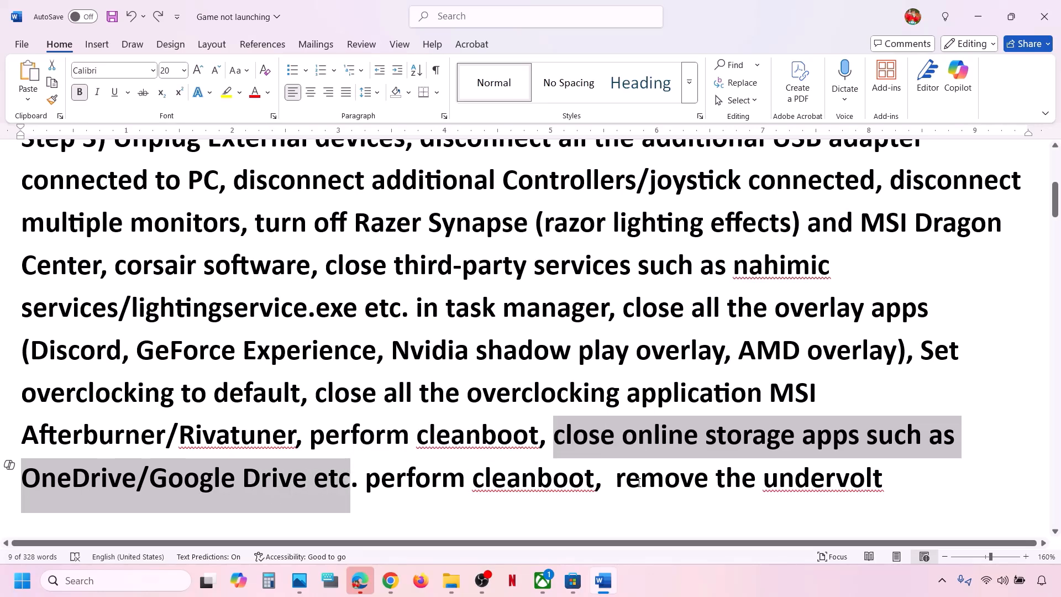
{"action": "left_click_drag", "start_coordinate": [622, 478], "coordinate": [883, 478]}
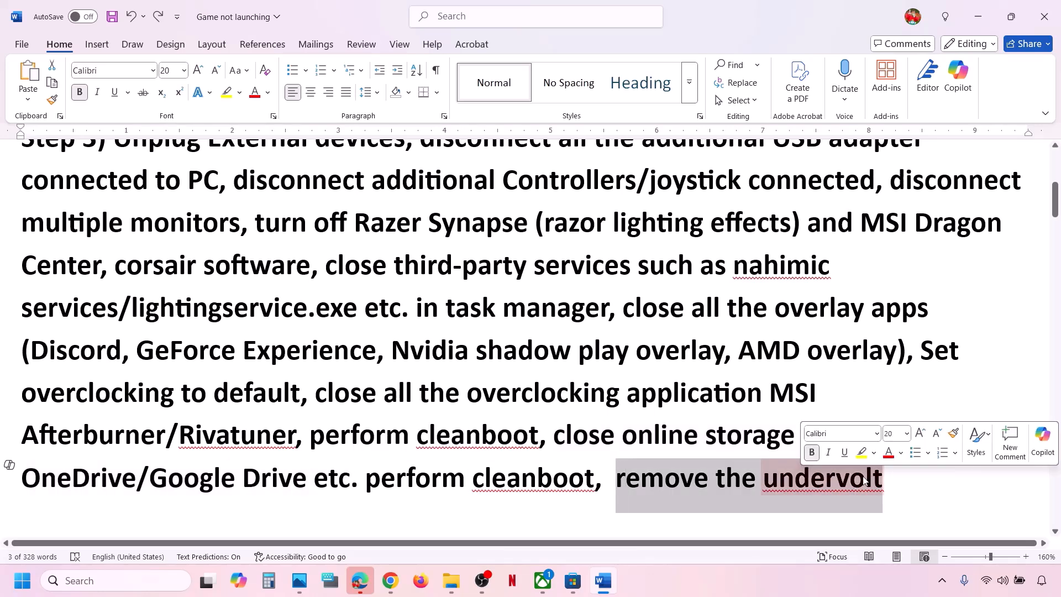
{"action": "left_click", "coordinate": [315, 417]}
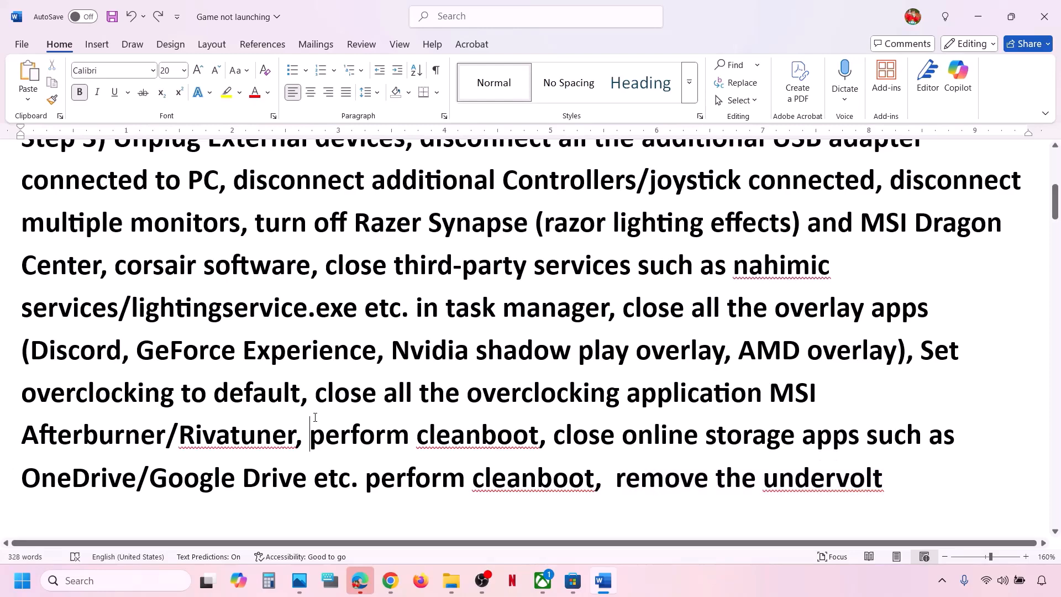
{"action": "scroll", "coordinate": [315, 420], "scroll_direction": "down", "scroll_amount": 3}
{"action": "left_click_drag", "start_coordinate": [113, 425], "coordinate": [238, 425]}
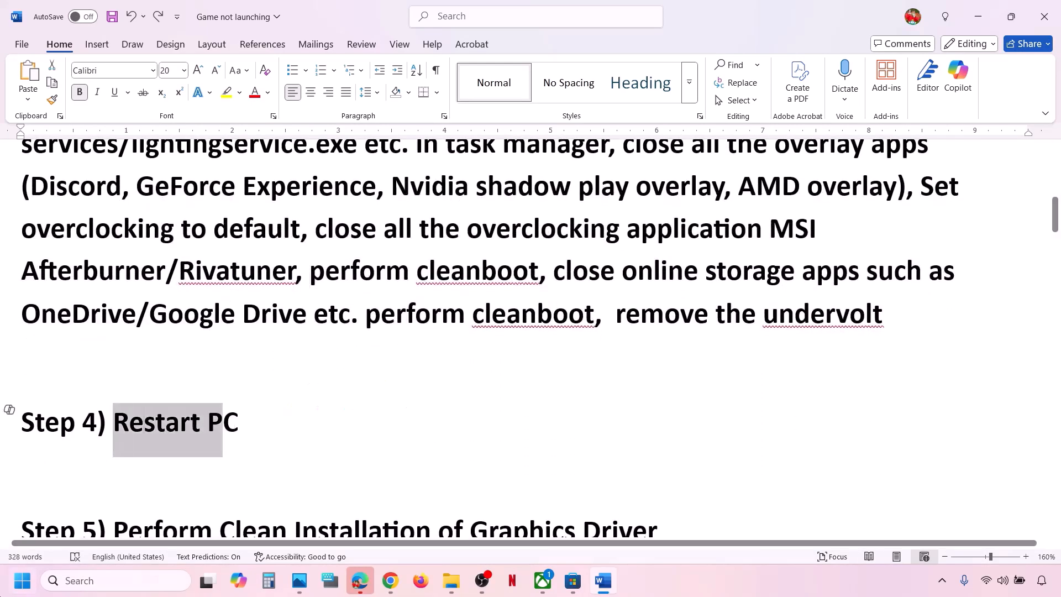
- Check the Restart option in the Start menu's power options, then return to Word
{"action": "left_click", "coordinate": [22, 581]}
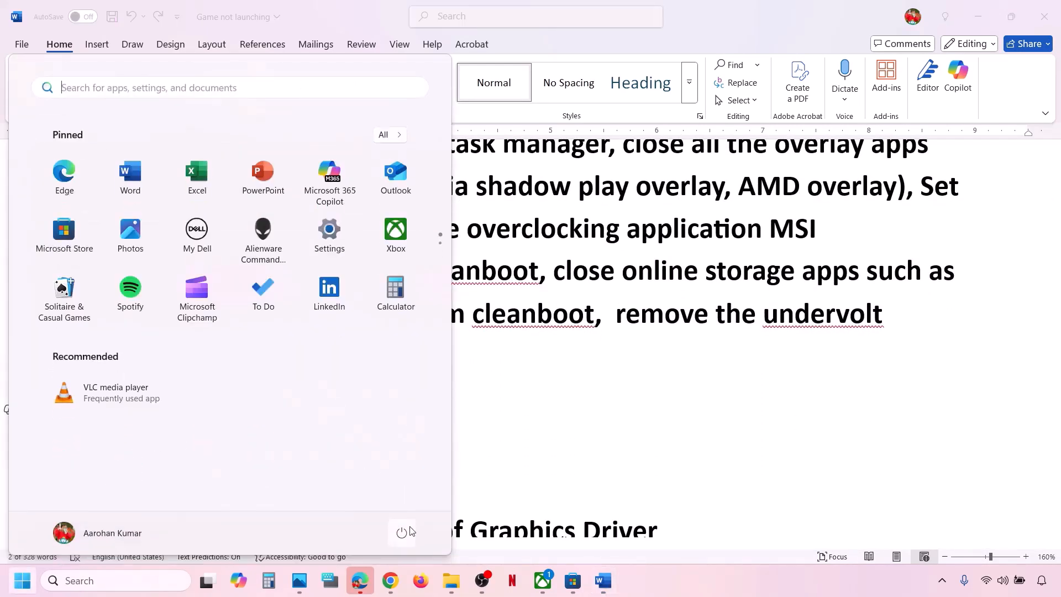
{"action": "left_click", "coordinate": [402, 532]}
{"action": "key", "text": "Escape"}
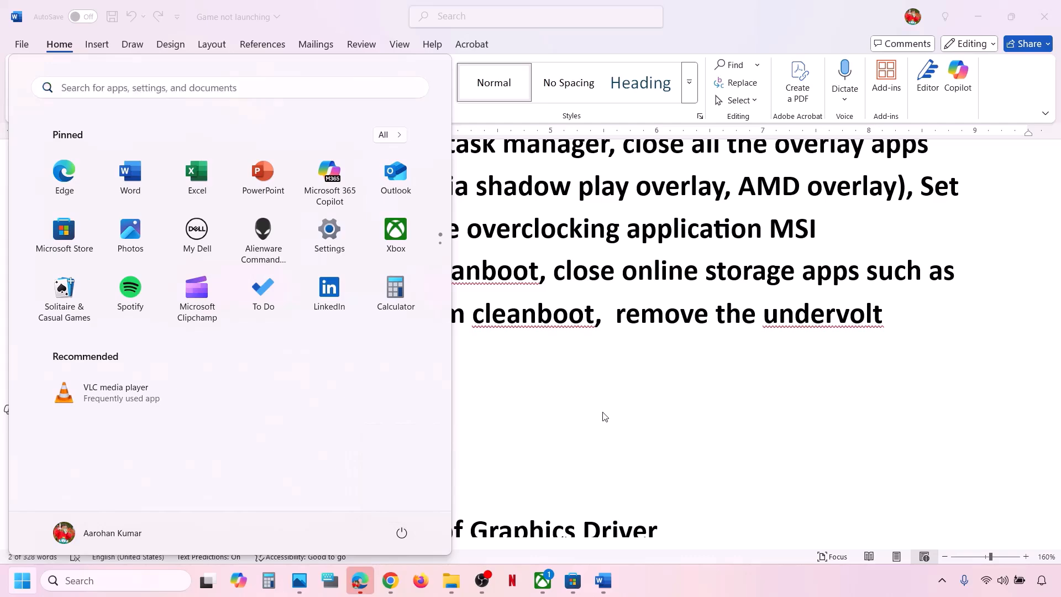
{"action": "left_click", "coordinate": [504, 414]}
- Highlight Step 5's Installation of Graphics Driver heading and the NVIDIA and AMD download links
{"action": "scroll", "coordinate": [505, 412], "scroll_direction": "down", "scroll_amount": 2}
{"action": "scroll", "coordinate": [507, 411], "scroll_direction": "down", "scroll_amount": 2}
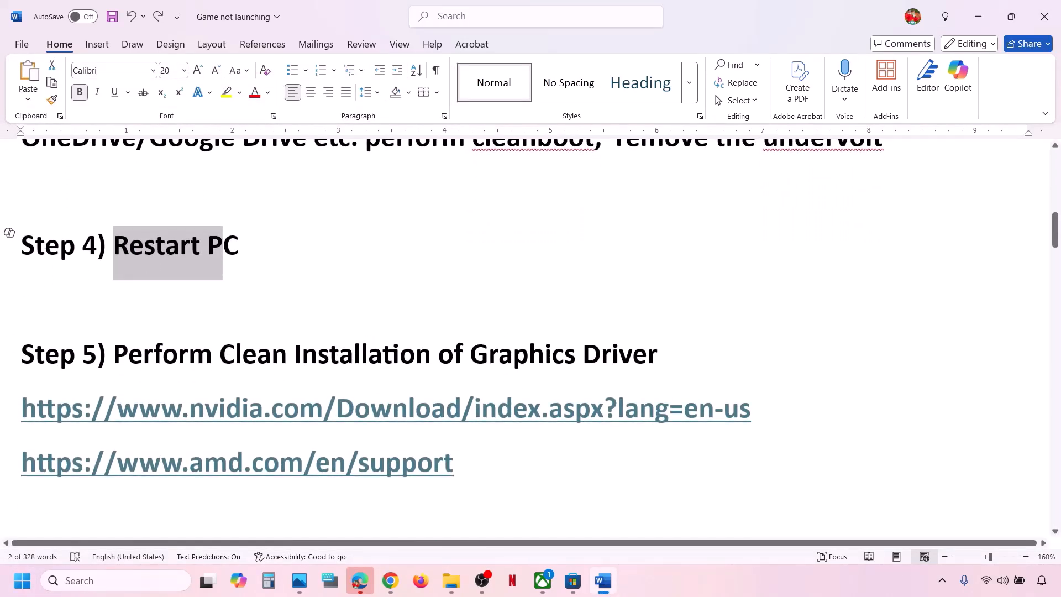
{"action": "left_click_drag", "start_coordinate": [336, 351], "coordinate": [672, 355]}
{"action": "left_click_drag", "start_coordinate": [103, 404], "coordinate": [750, 409]}
{"action": "left_click_drag", "start_coordinate": [22, 462], "coordinate": [354, 462]}
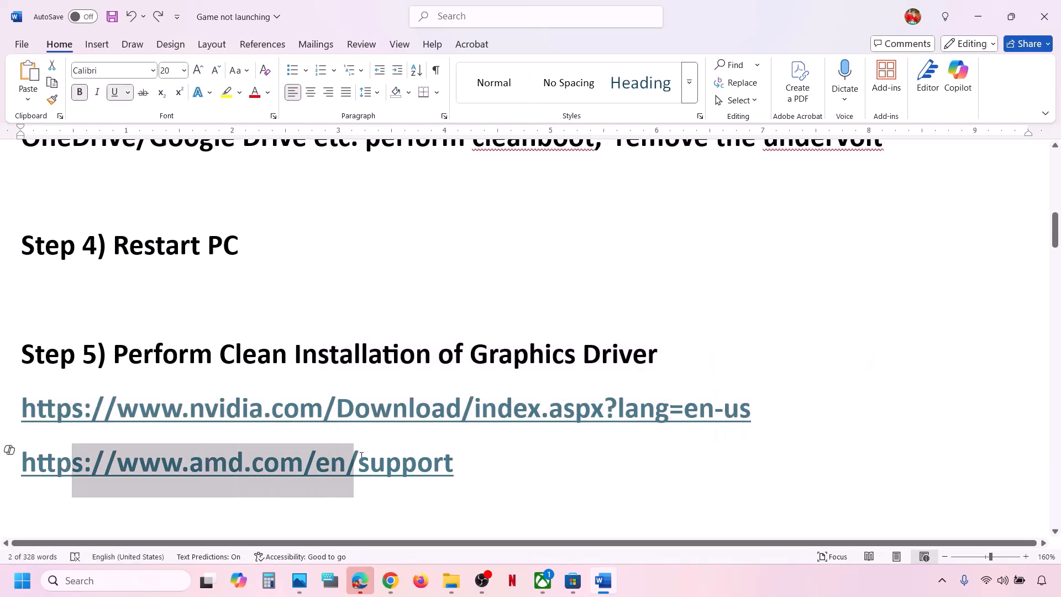
{"action": "left_click", "coordinate": [786, 586]}
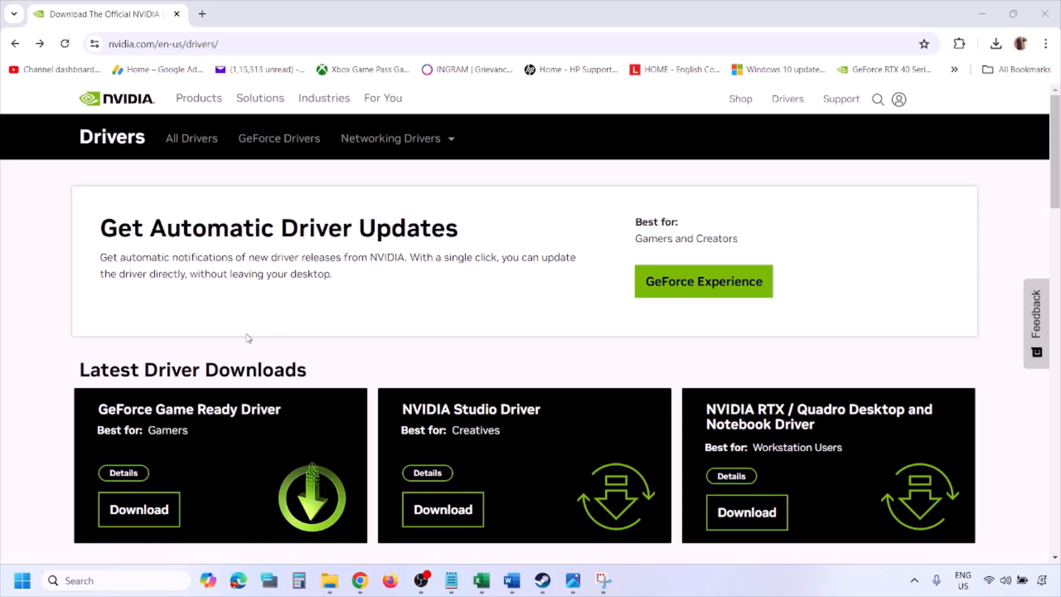
- Search NVIDIA drivers for the RTX 3050 Laptop GPU on Windows 11 and view the result screenshots
{"action": "scroll", "coordinate": [248, 339], "scroll_direction": "down", "scroll_amount": 8}
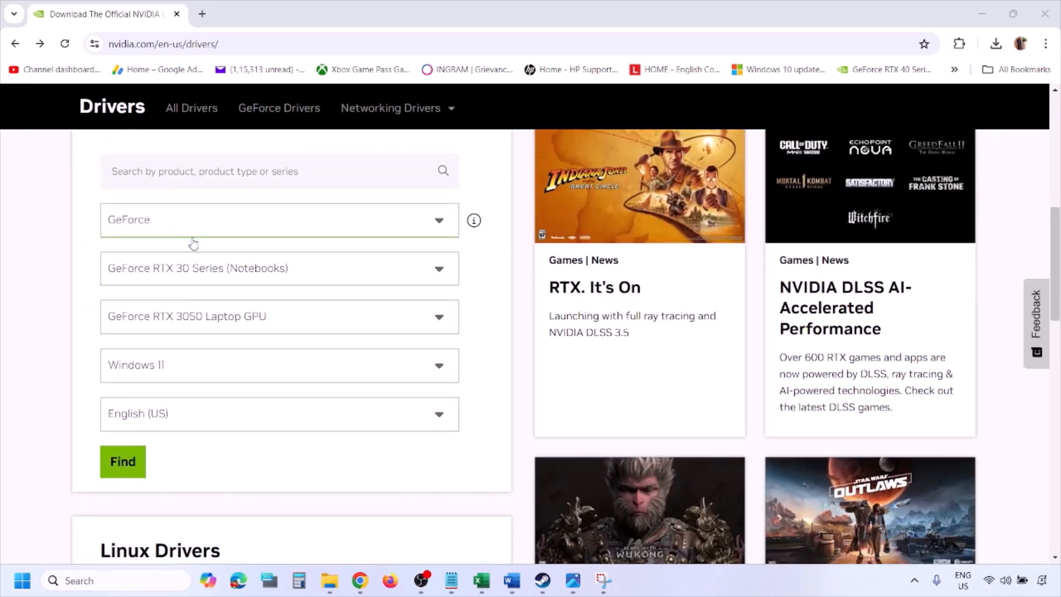
{"action": "left_click", "coordinate": [176, 370]}
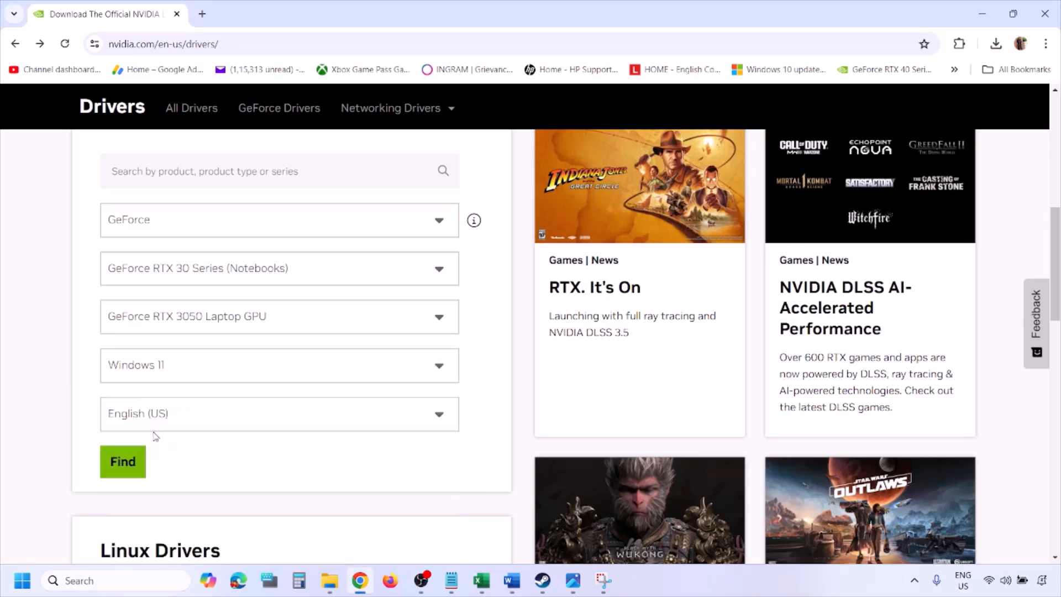
{"action": "left_click", "coordinate": [157, 434]}
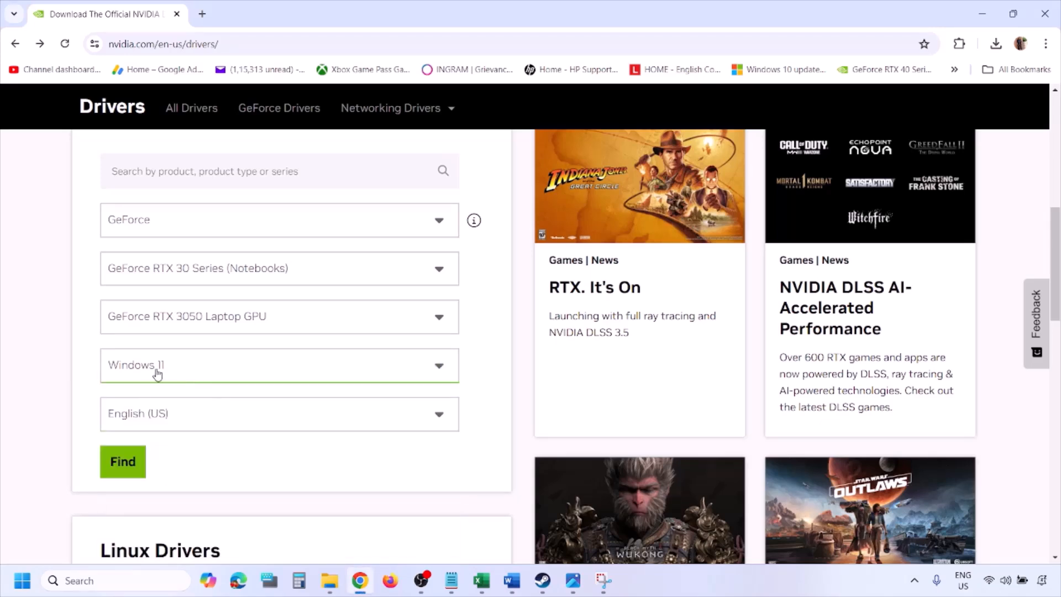
{"action": "left_click", "coordinate": [123, 462]}
{"action": "left_click", "coordinate": [573, 580]}
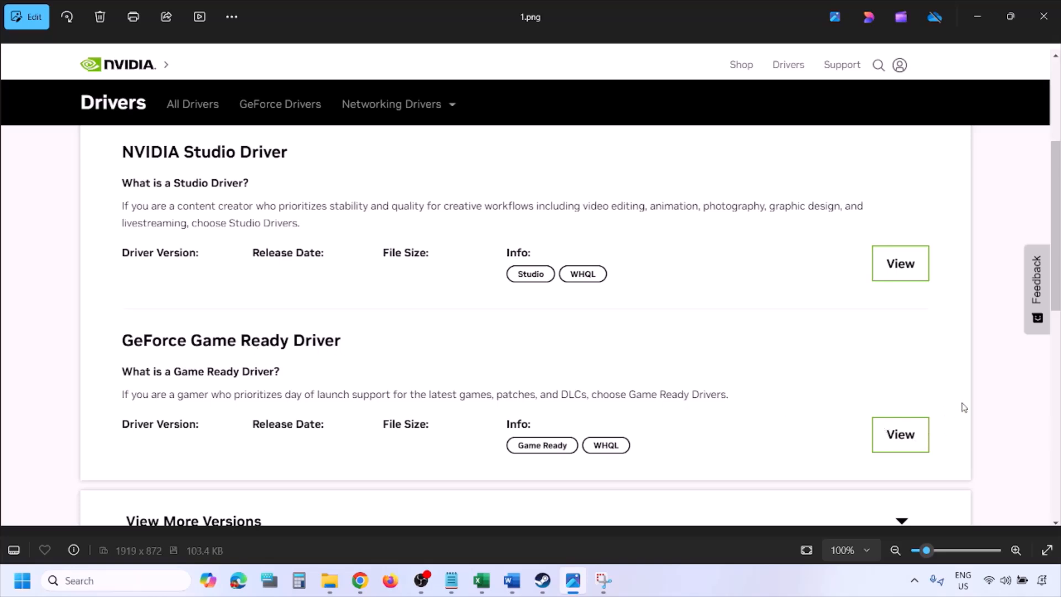
- Step through the driver screenshots to the custom install options, then show the Start power options
{"action": "key", "text": "Right"}
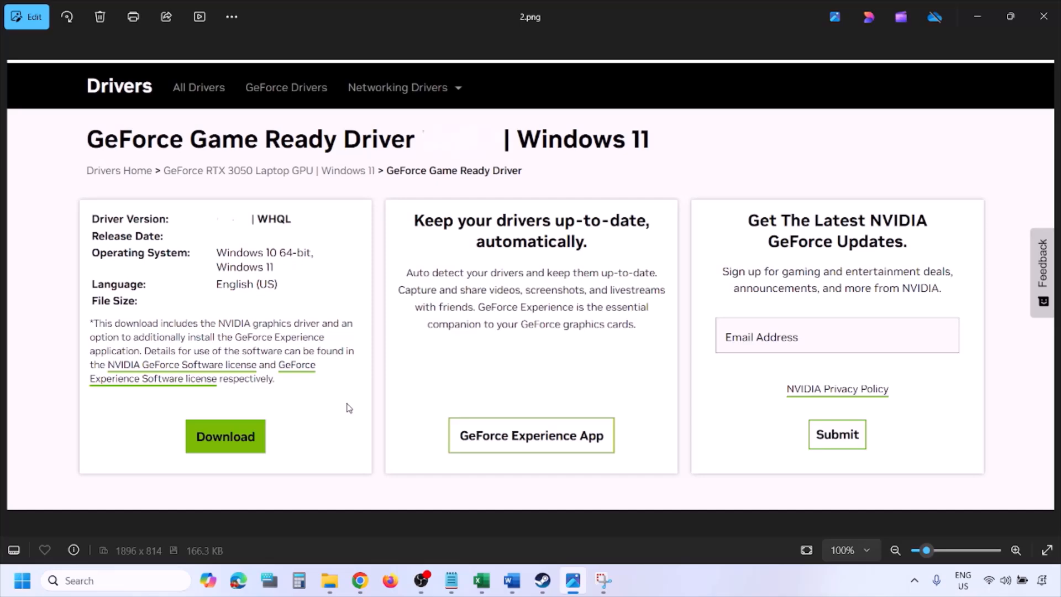
{"action": "key", "text": "Right"}
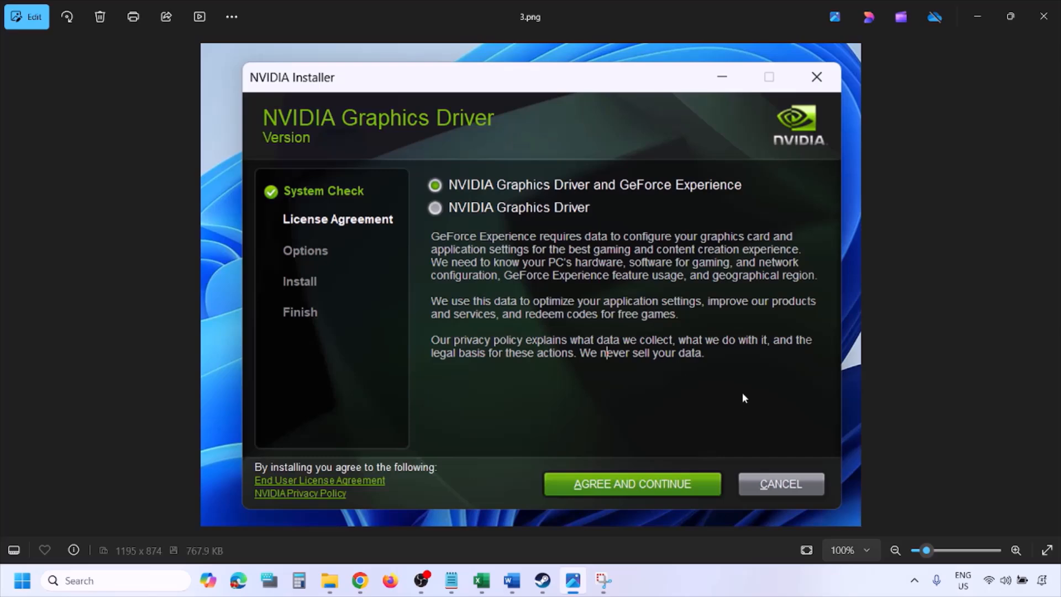
{"action": "key", "text": "Right"}
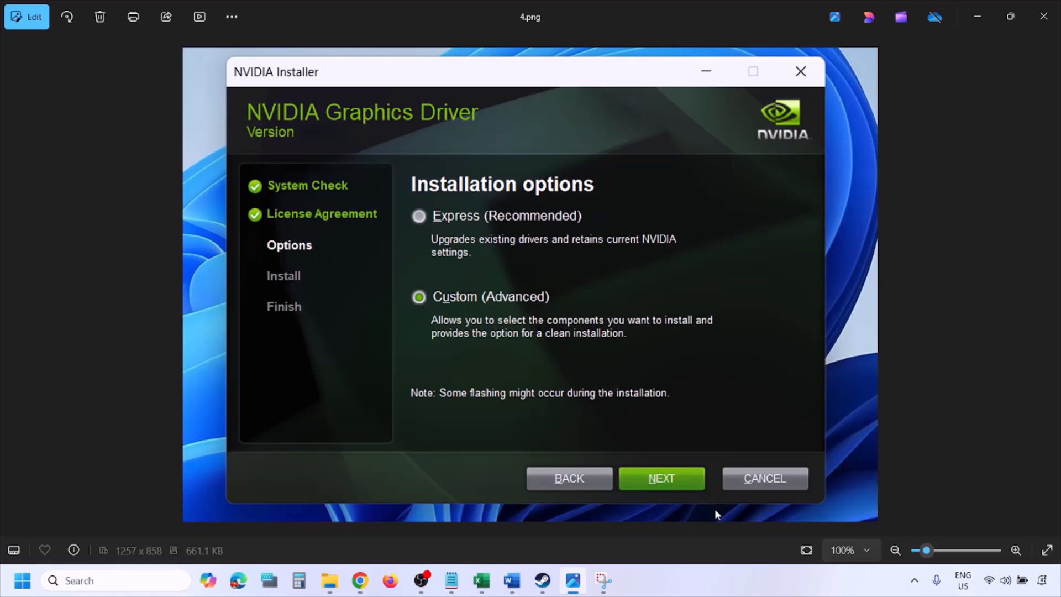
{"action": "key", "text": "Right"}
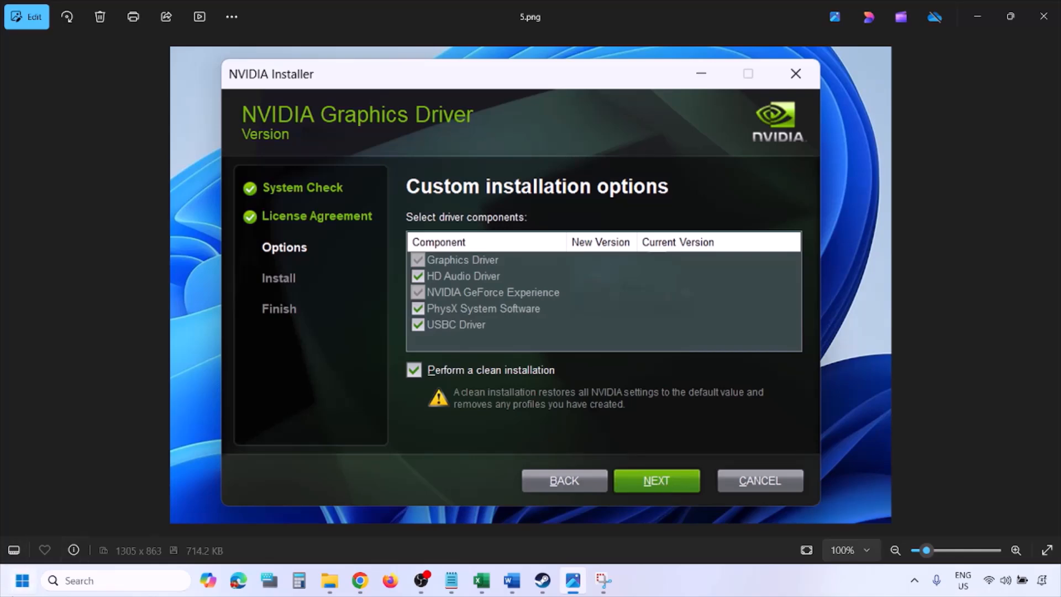
{"action": "left_click", "coordinate": [22, 580]}
{"action": "left_click", "coordinate": [403, 534]}
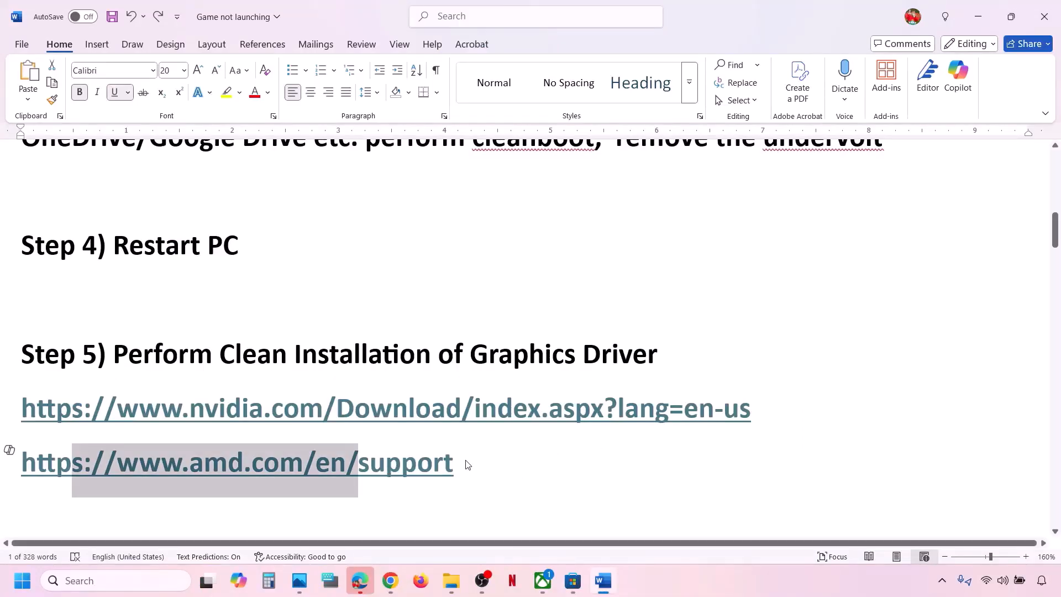
{"action": "left_click_drag", "start_coordinate": [459, 466], "coordinate": [68, 483]}
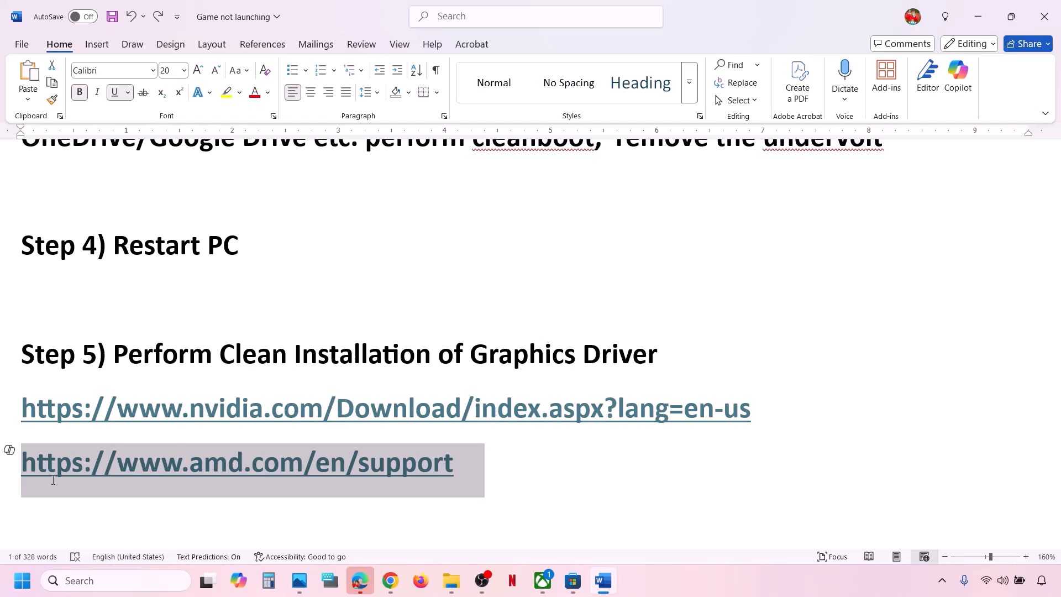
{"action": "left_click", "coordinate": [515, 450]}
{"action": "scroll", "coordinate": [515, 450], "scroll_direction": "down", "scroll_amount": 3}
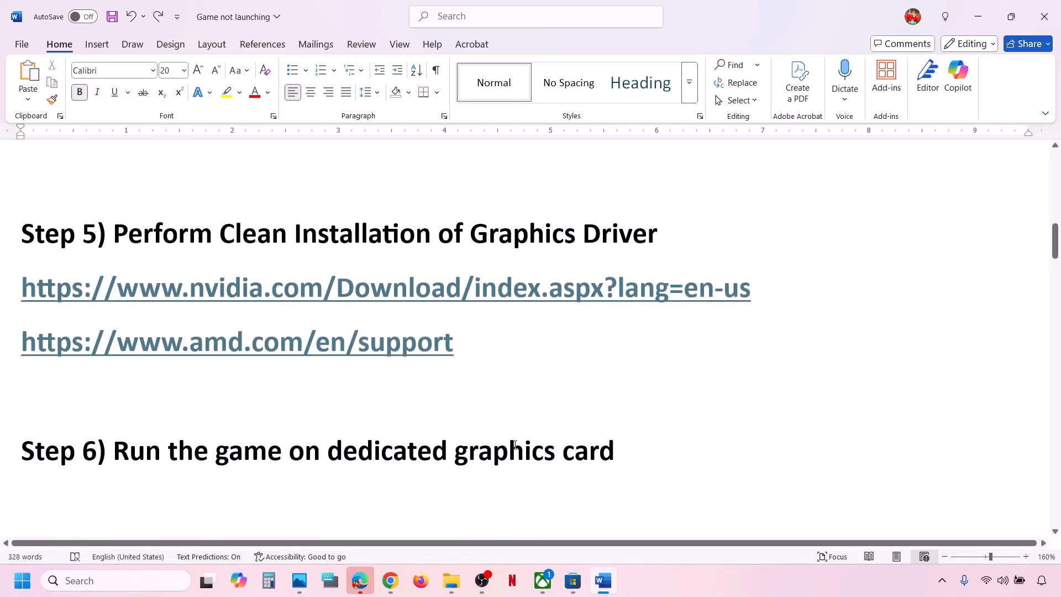
{"action": "double_click", "coordinate": [526, 450]}
{"action": "key", "text": "ctrl+c"}
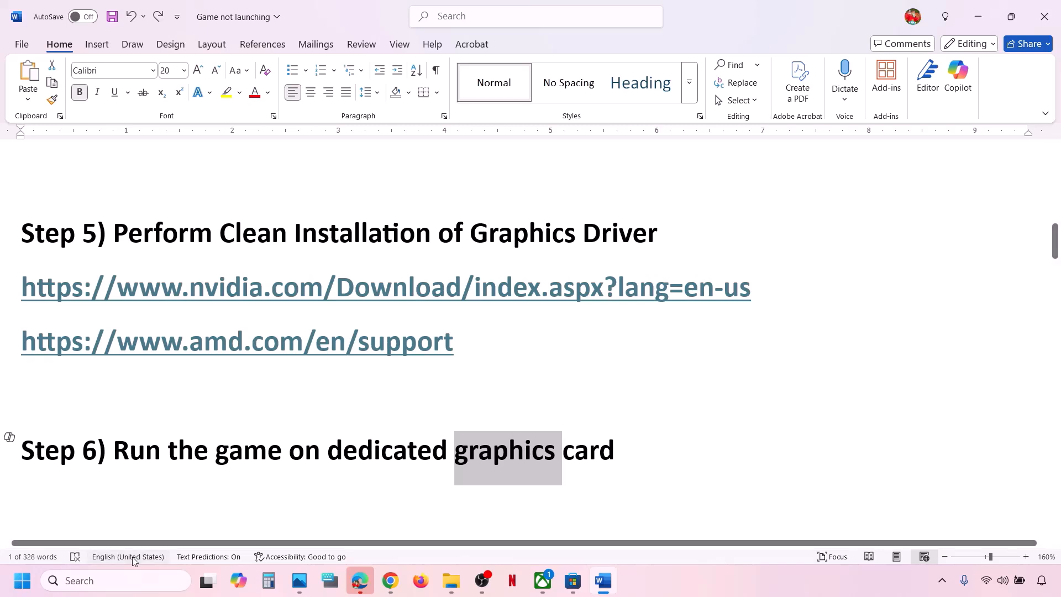
- Search Windows for graphics settings and open the Graphics settings page
{"action": "left_click", "coordinate": [114, 577]}
{"action": "key", "text": "ctrl+v"}
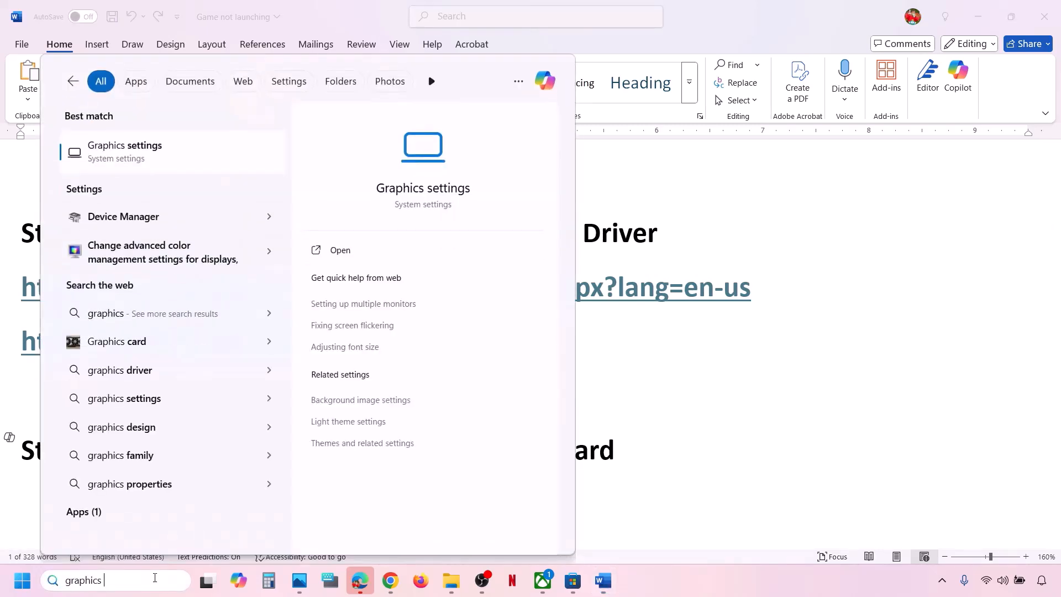
{"action": "type", "text": "settings"}
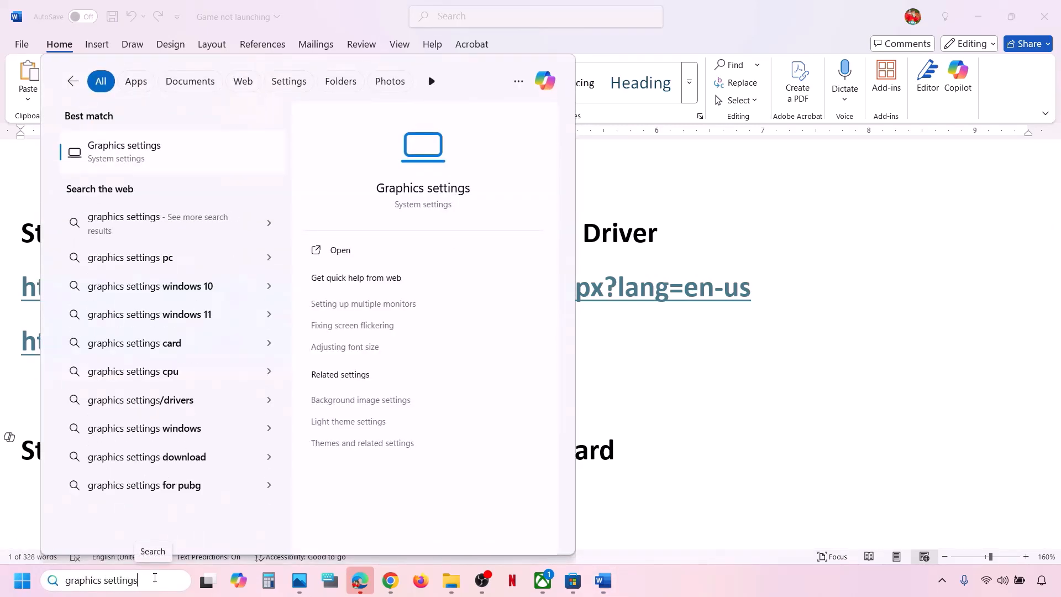
{"action": "left_click", "coordinate": [120, 160]}
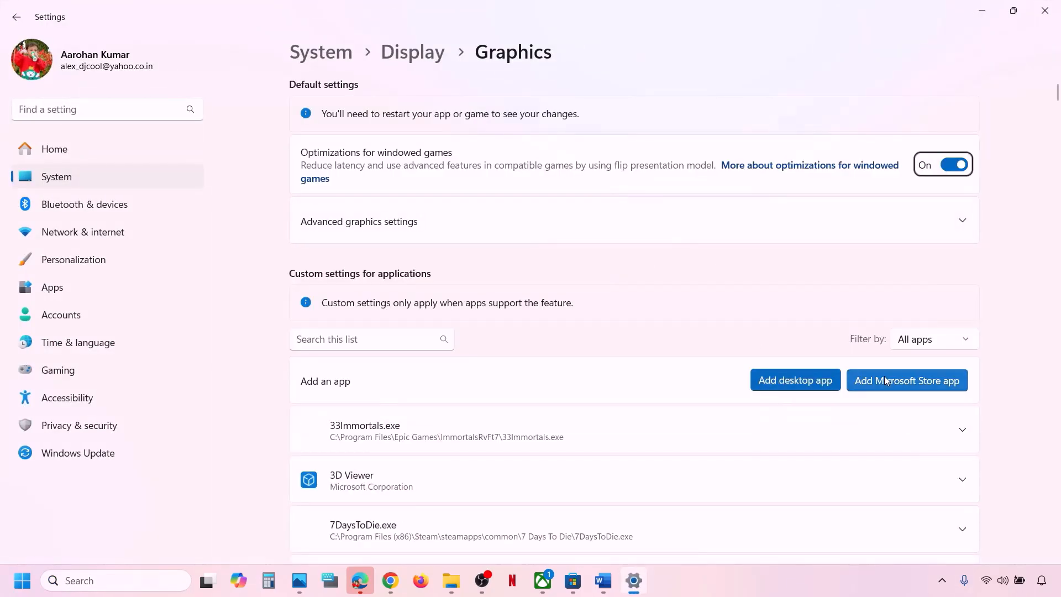
- Browse the Microsoft Store app list, then close it without adding an app
{"action": "left_click", "coordinate": [922, 382]}
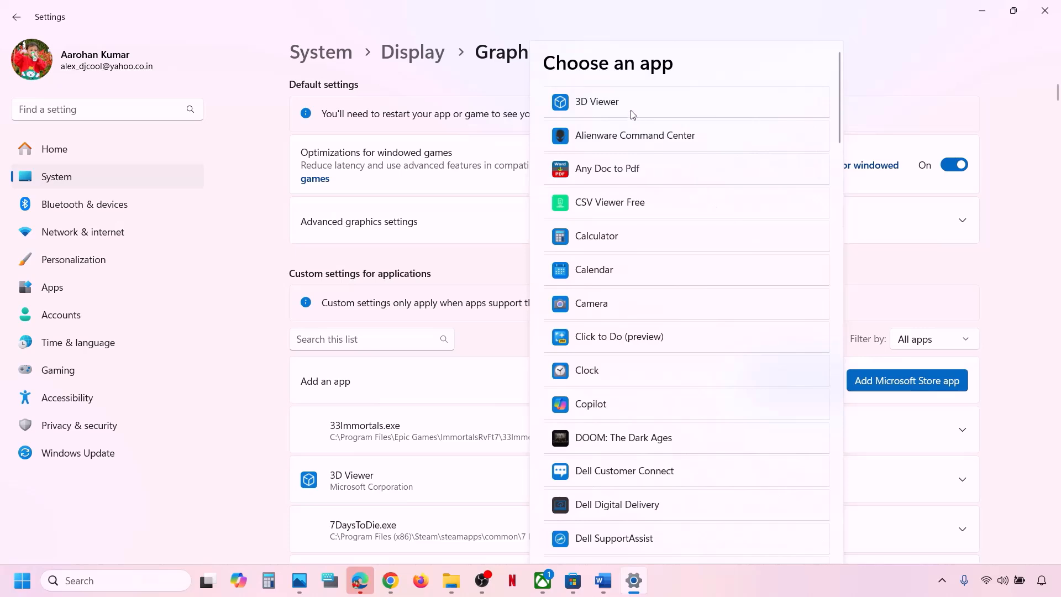
{"action": "scroll", "coordinate": [664, 427], "scroll_direction": "down", "scroll_amount": 3}
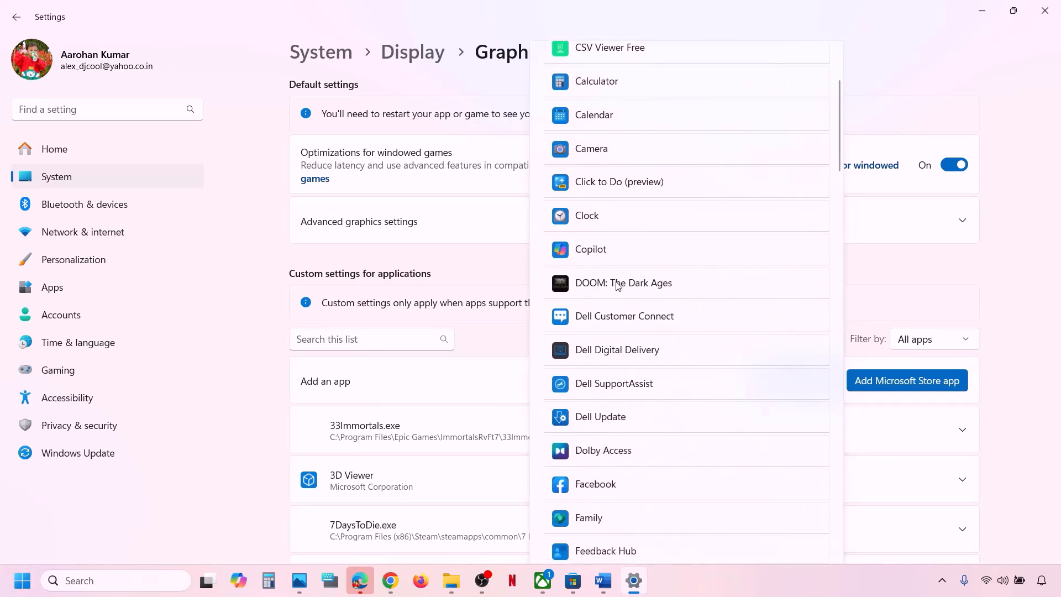
{"action": "left_click", "coordinate": [617, 284]}
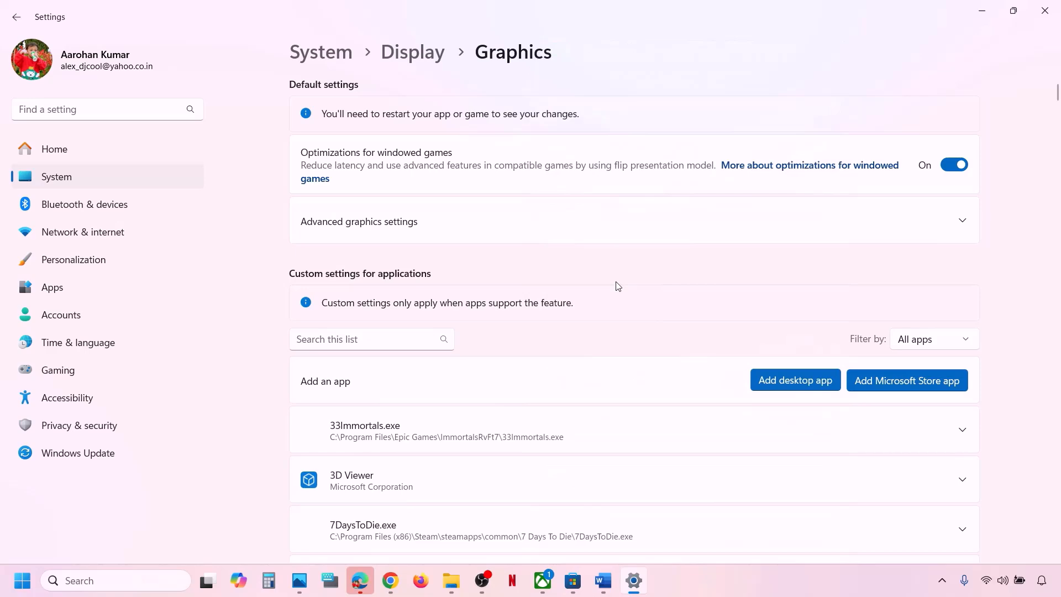
{"action": "scroll", "coordinate": [434, 442], "scroll_direction": "down", "scroll_amount": 20}
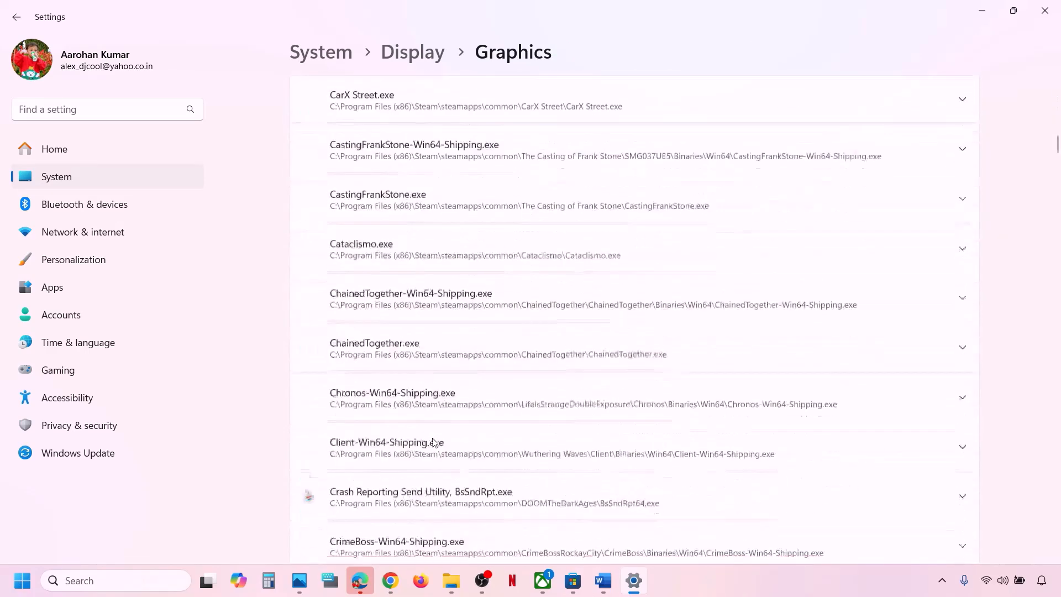
{"action": "scroll", "coordinate": [432, 441], "scroll_direction": "down", "scroll_amount": 4}
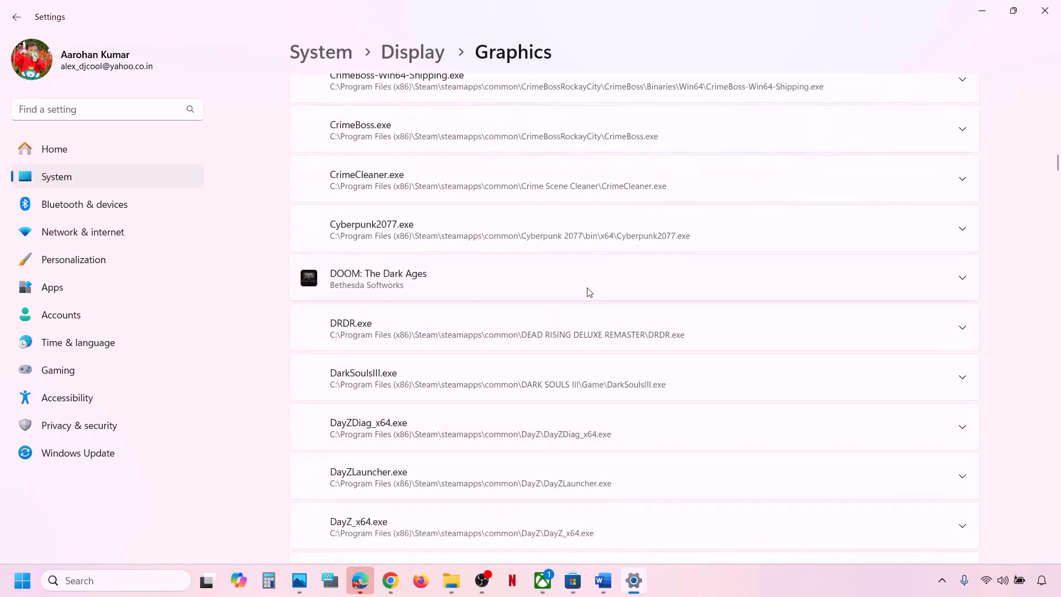
- Set DOOM: The Dark Ages' GPU preference to High Performance (NVIDIA GeForce RTX 3050 Laptop GPU)
{"action": "left_click", "coordinate": [590, 286]}
{"action": "scroll", "coordinate": [590, 286], "scroll_direction": "down", "scroll_amount": 1}
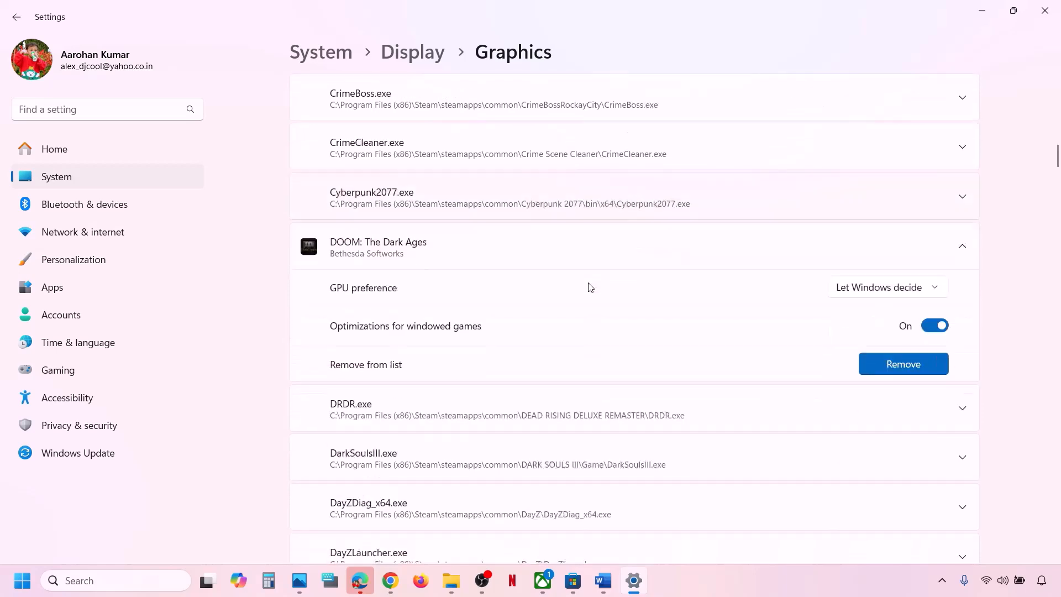
{"action": "scroll", "coordinate": [589, 287], "scroll_direction": "down", "scroll_amount": 10}
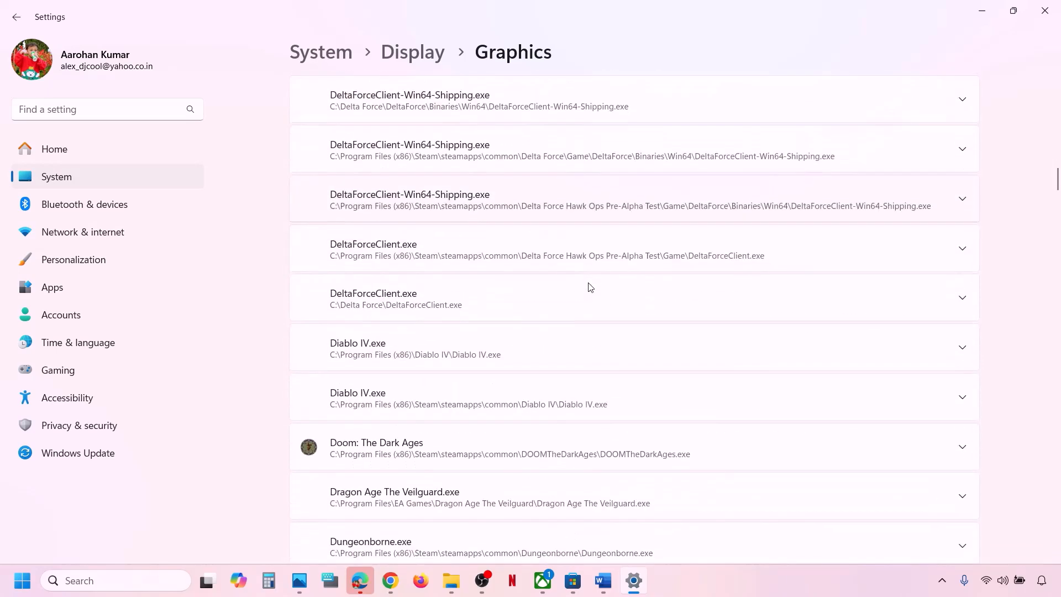
{"action": "scroll", "coordinate": [590, 286], "scroll_direction": "up", "scroll_amount": 8}
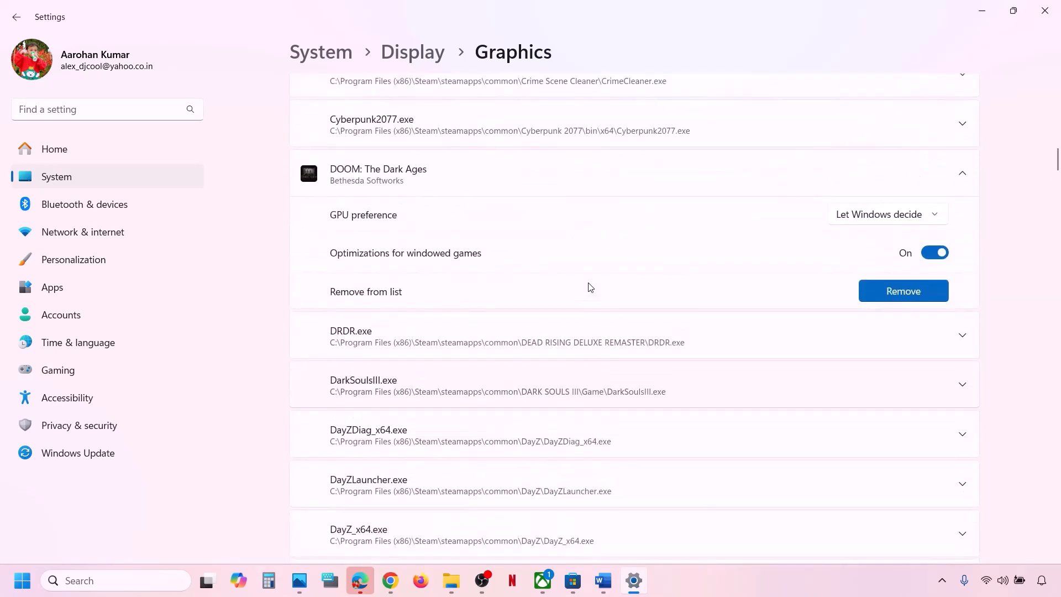
{"action": "scroll", "coordinate": [483, 187], "scroll_direction": "up", "scroll_amount": 1}
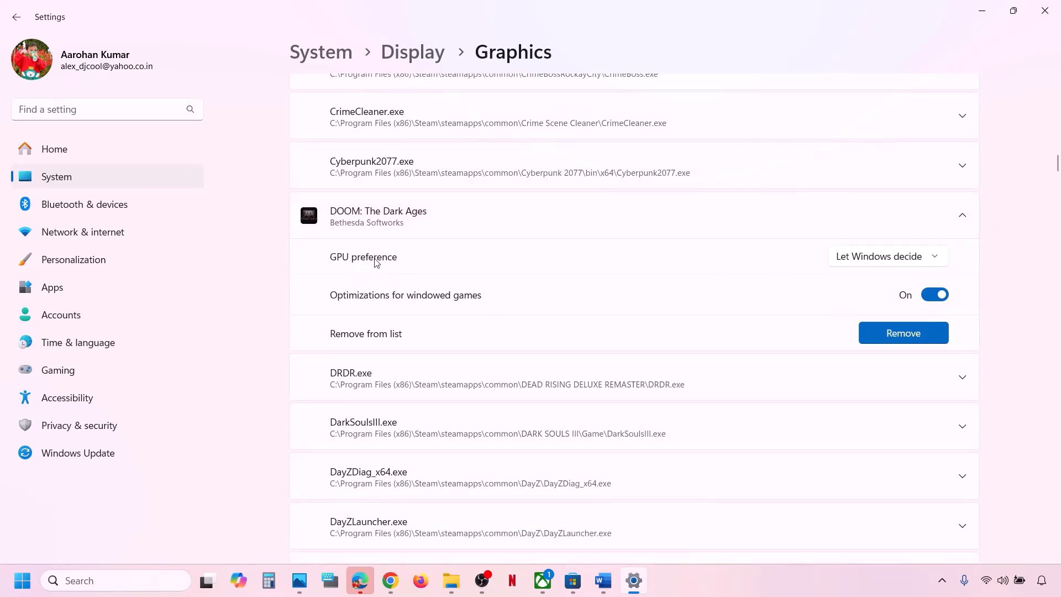
{"action": "left_click", "coordinate": [933, 264]}
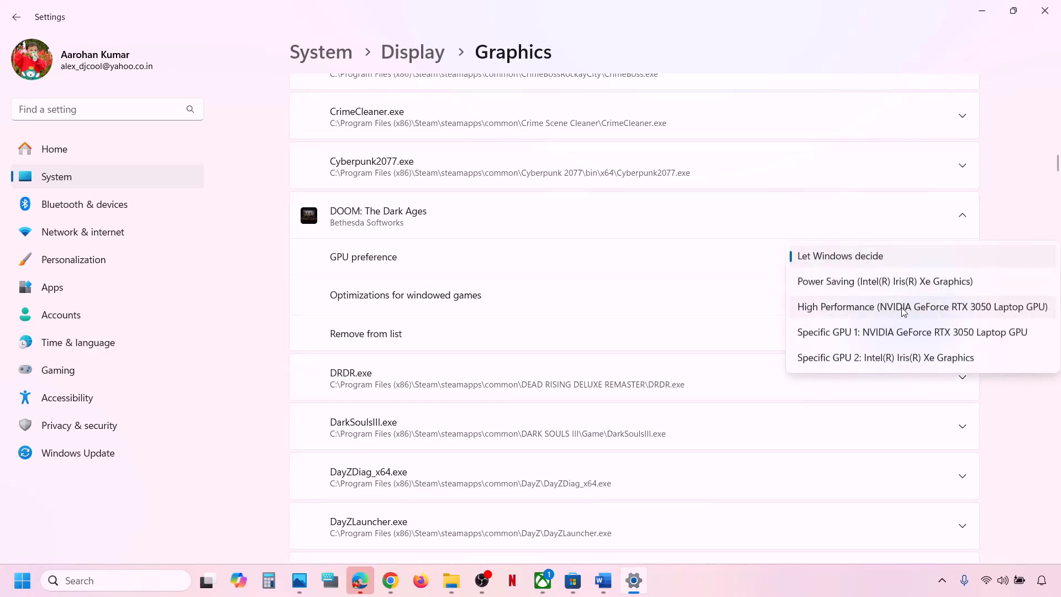
{"action": "left_click", "coordinate": [914, 317]}
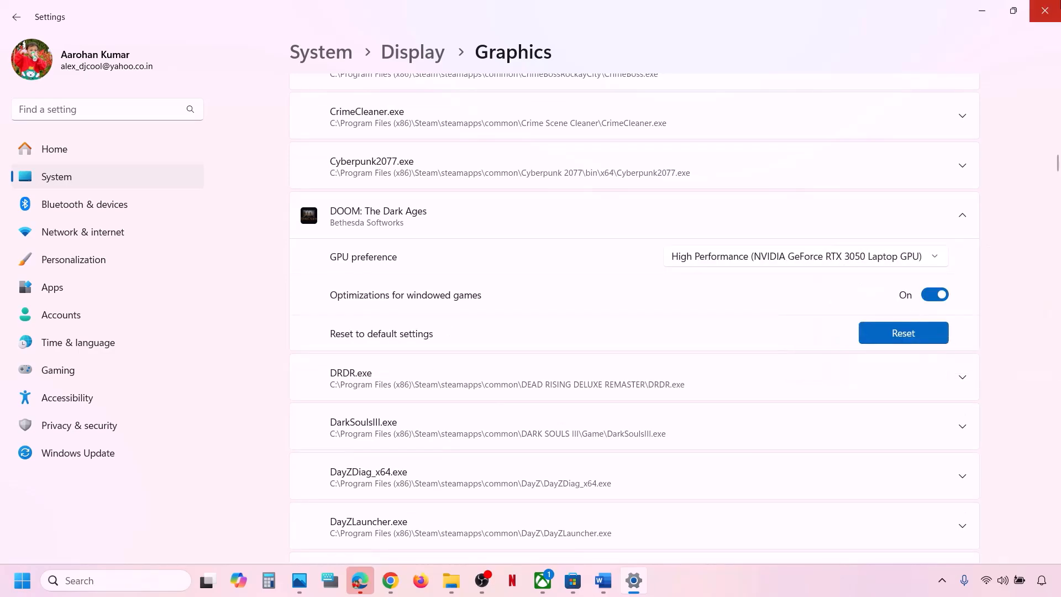
- Close Settings, check the notes, and bring the Xbox app to the front
{"action": "left_click", "coordinate": [1045, 11]}
{"action": "scroll", "coordinate": [455, 374], "scroll_direction": "down", "scroll_amount": 3}
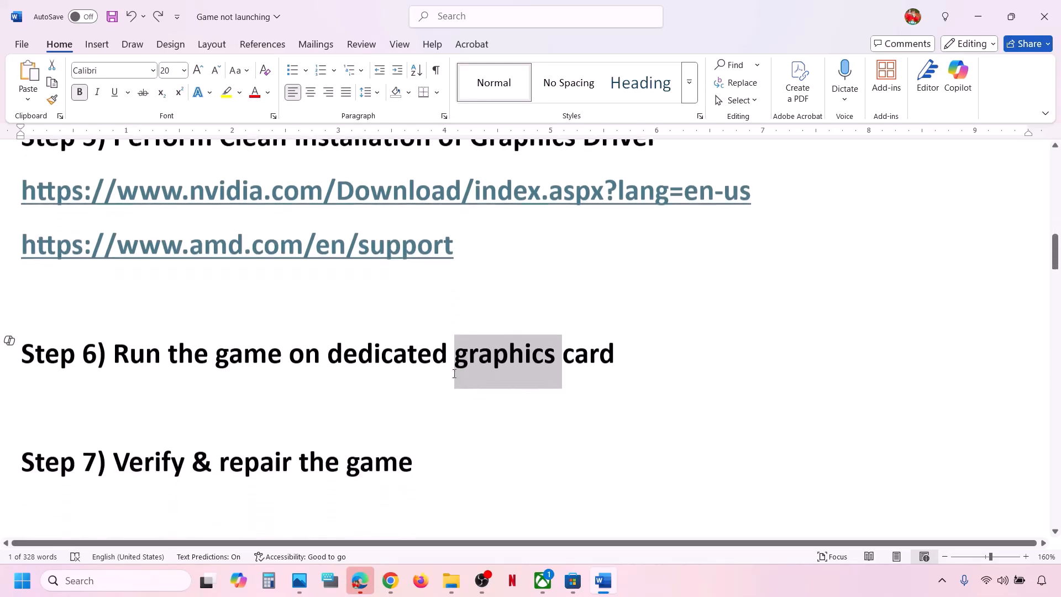
{"action": "left_click_drag", "start_coordinate": [114, 406], "coordinate": [513, 395]}
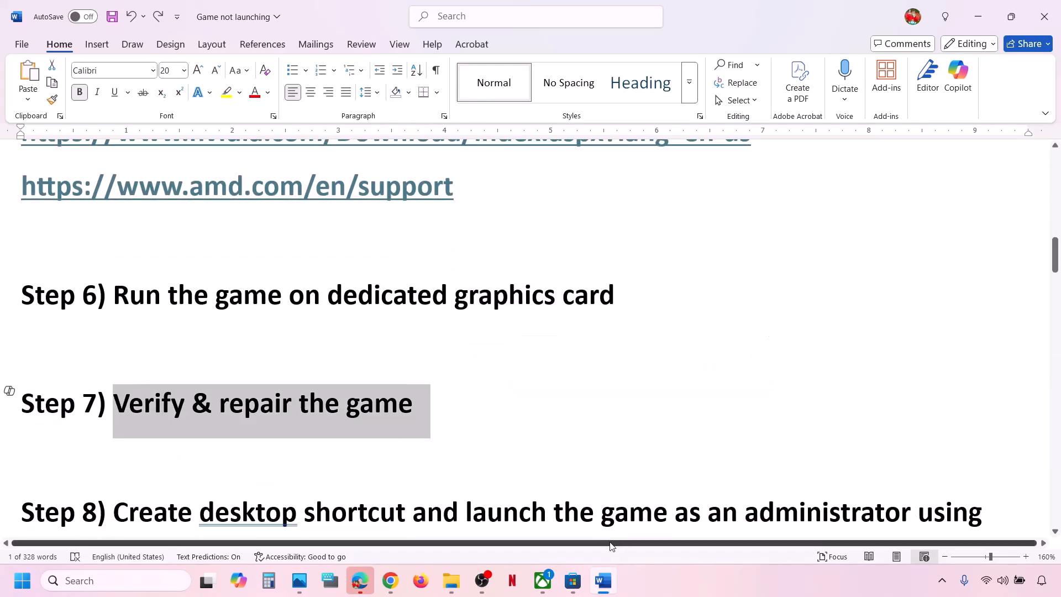
{"action": "left_click", "coordinate": [543, 580]}
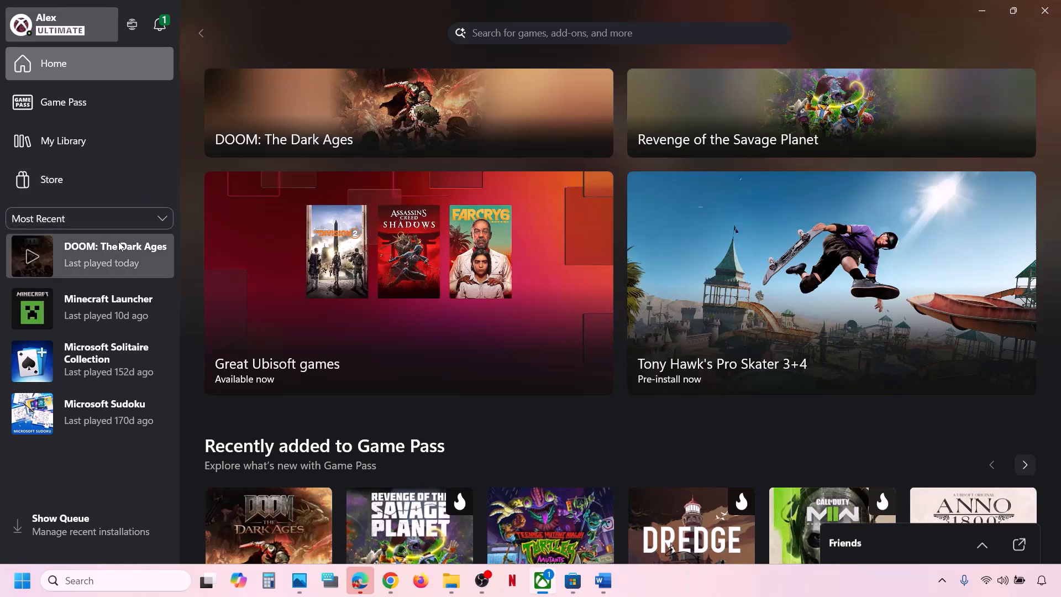
- Run Verify and Repair on DOOM: The Dark Ages' files from its Manage window
{"action": "right_click", "coordinate": [108, 254]}
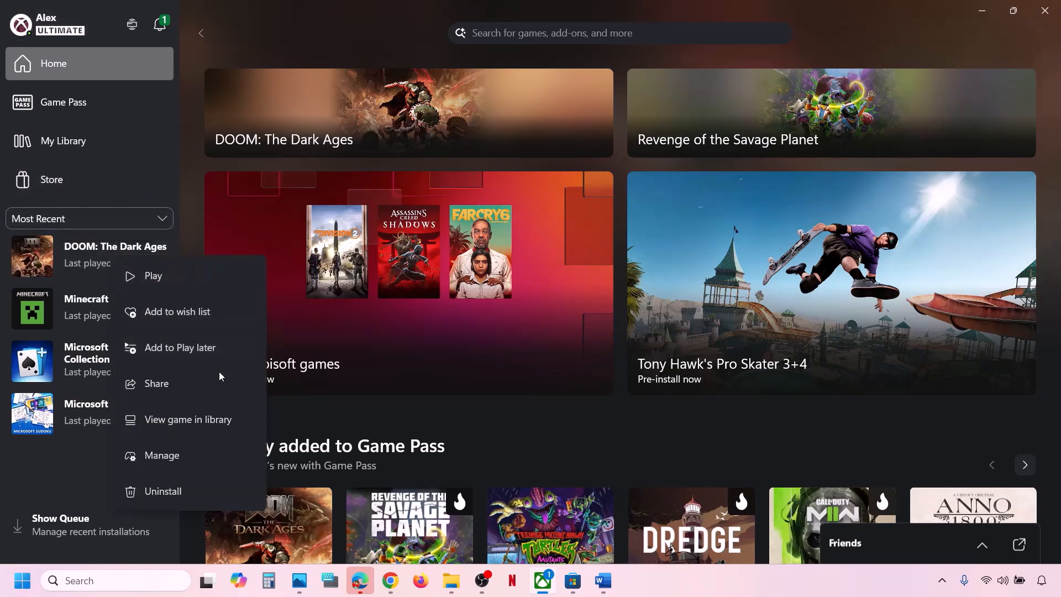
{"action": "left_click", "coordinate": [171, 461]}
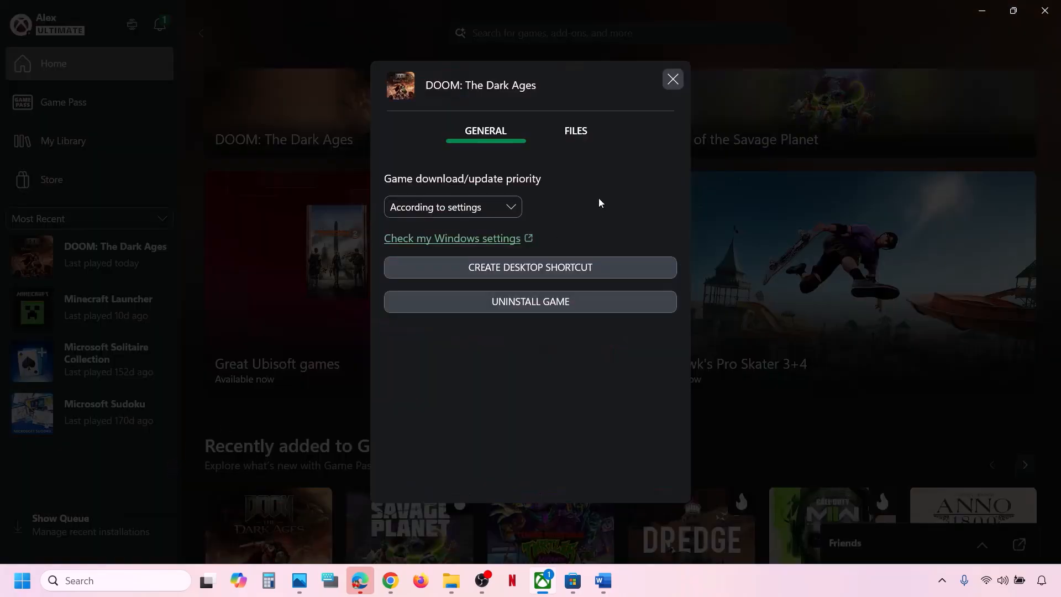
{"action": "left_click", "coordinate": [541, 144]}
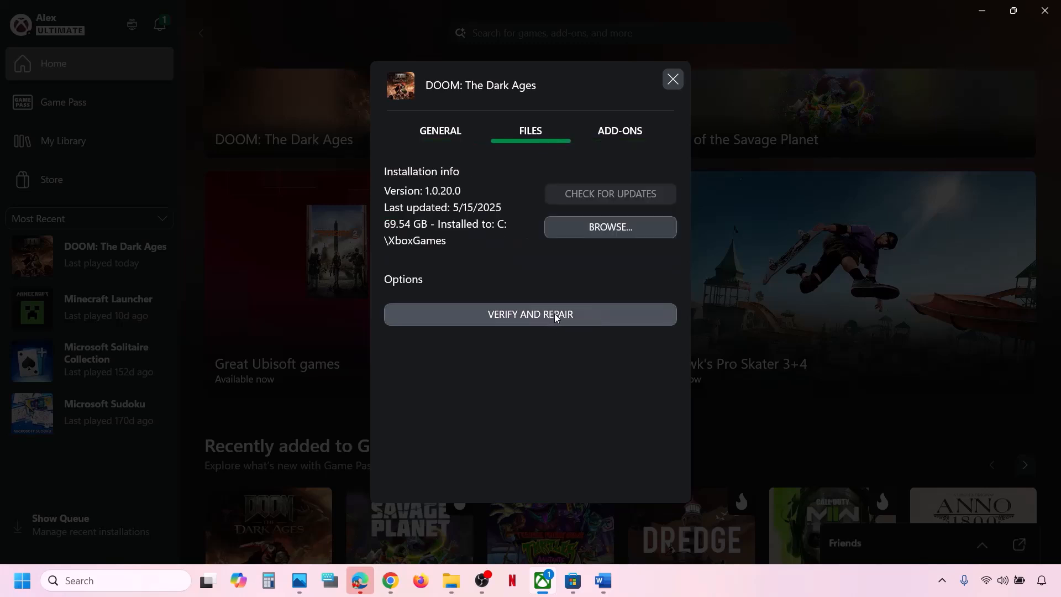
{"action": "left_click", "coordinate": [556, 316]}
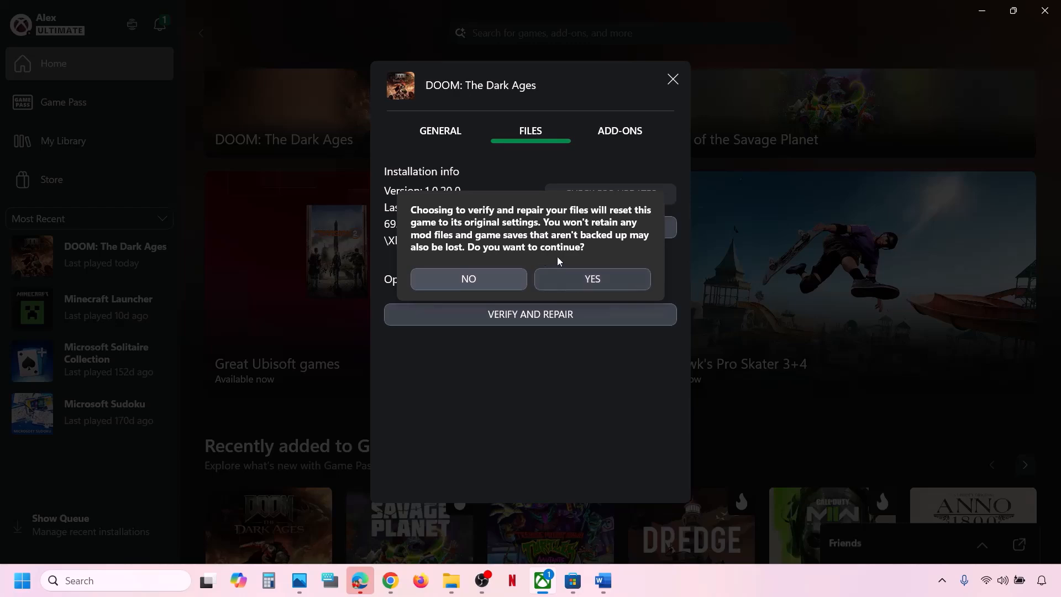
{"action": "left_click", "coordinate": [602, 281]}
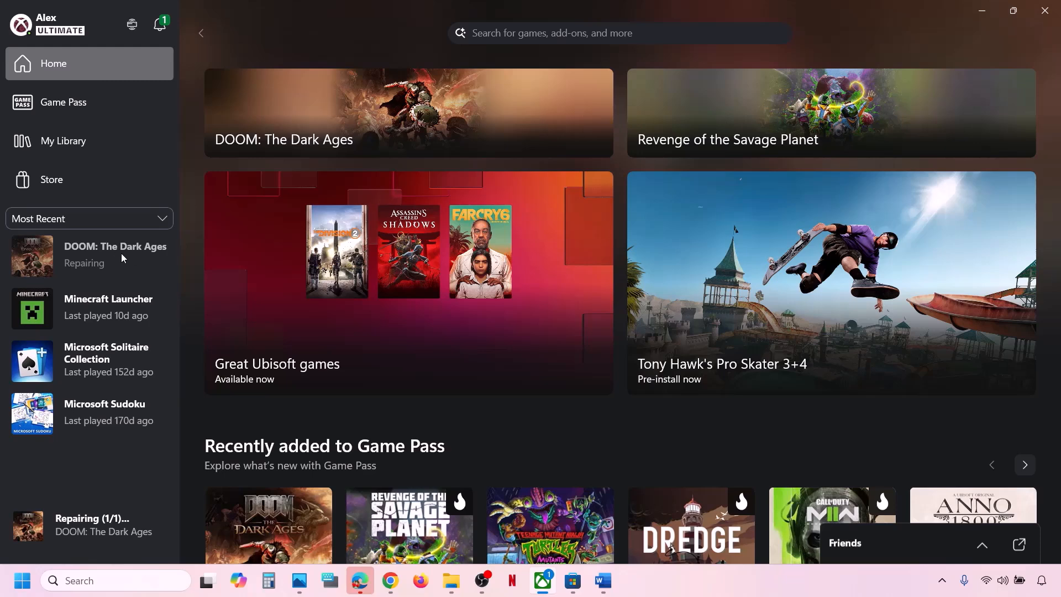
- Glance at the troubleshooting notes in Word, then return to the Xbox app
{"action": "left_click", "coordinate": [606, 584]}
{"action": "scroll", "coordinate": [333, 445], "scroll_direction": "down", "scroll_amount": 2}
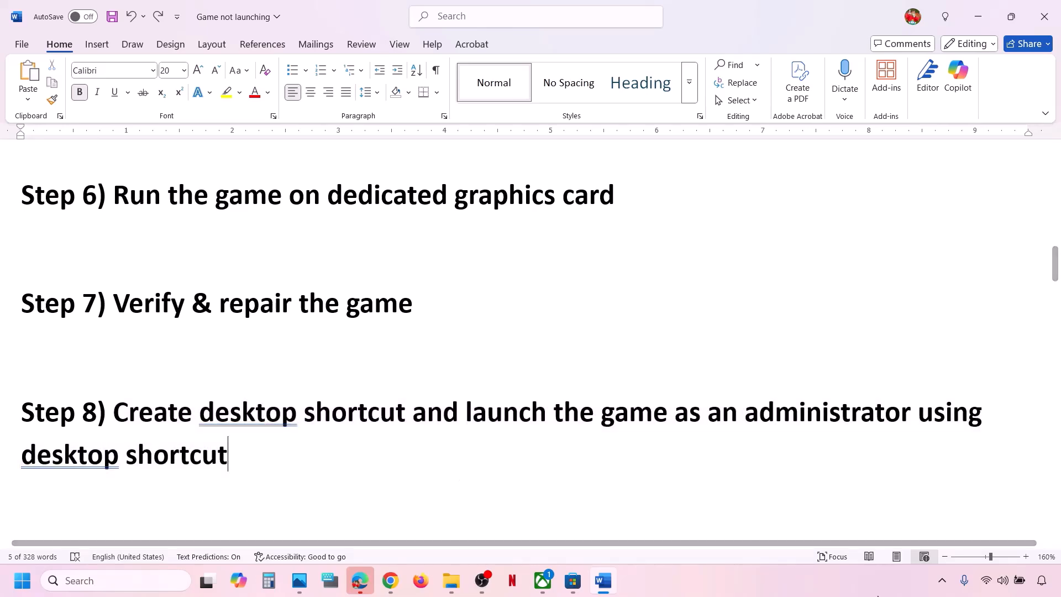
{"action": "left_click", "coordinate": [811, 589]}
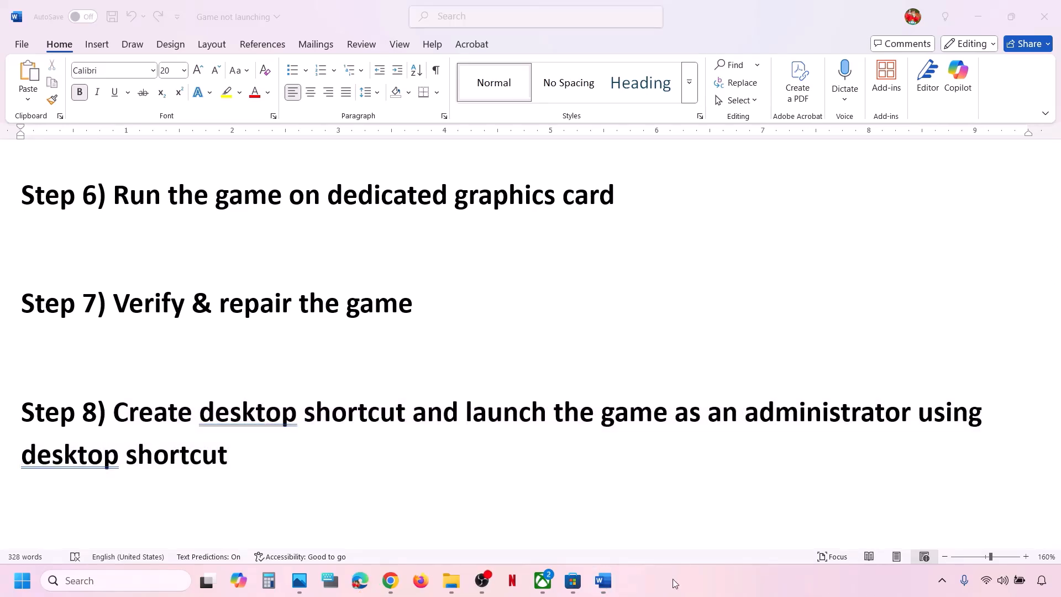
{"action": "left_click", "coordinate": [543, 589]}
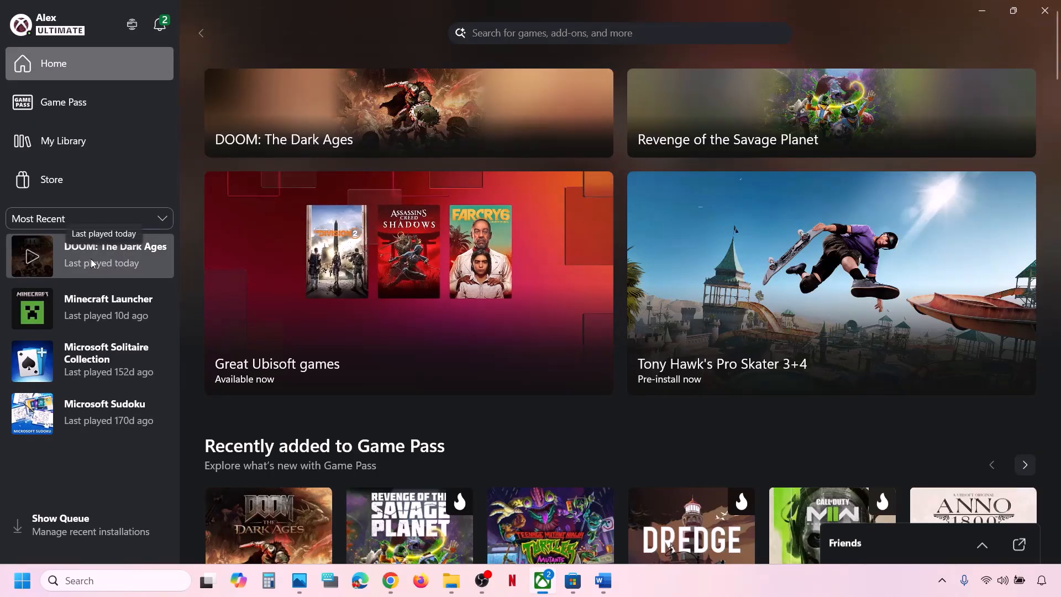
- Create a DOOM: The Dark Ages desktop shortcut from its Manage window and show the desktop
{"action": "right_click", "coordinate": [111, 259]}
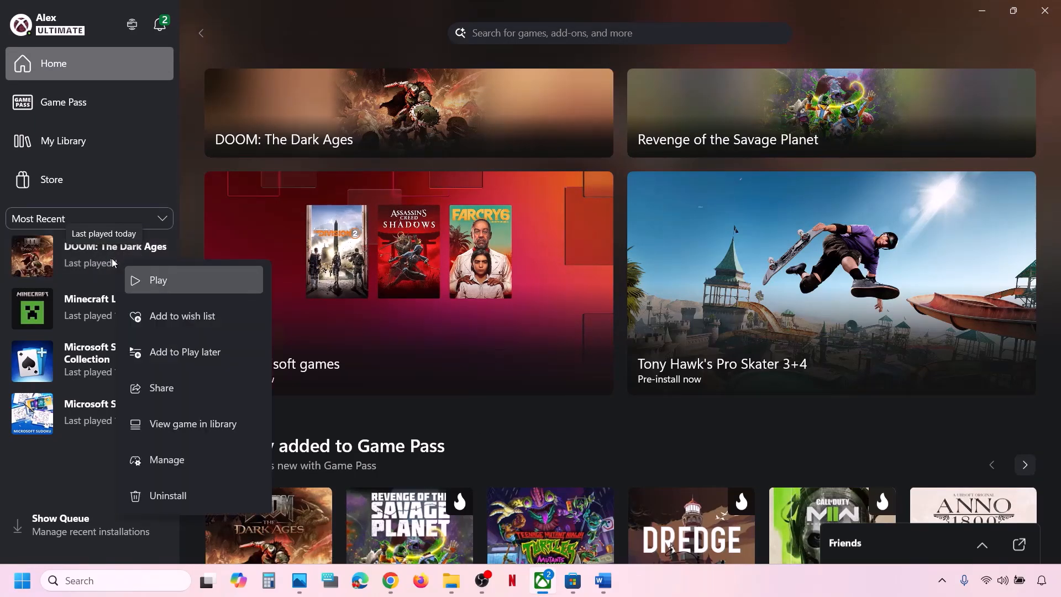
{"action": "left_click", "coordinate": [189, 463]}
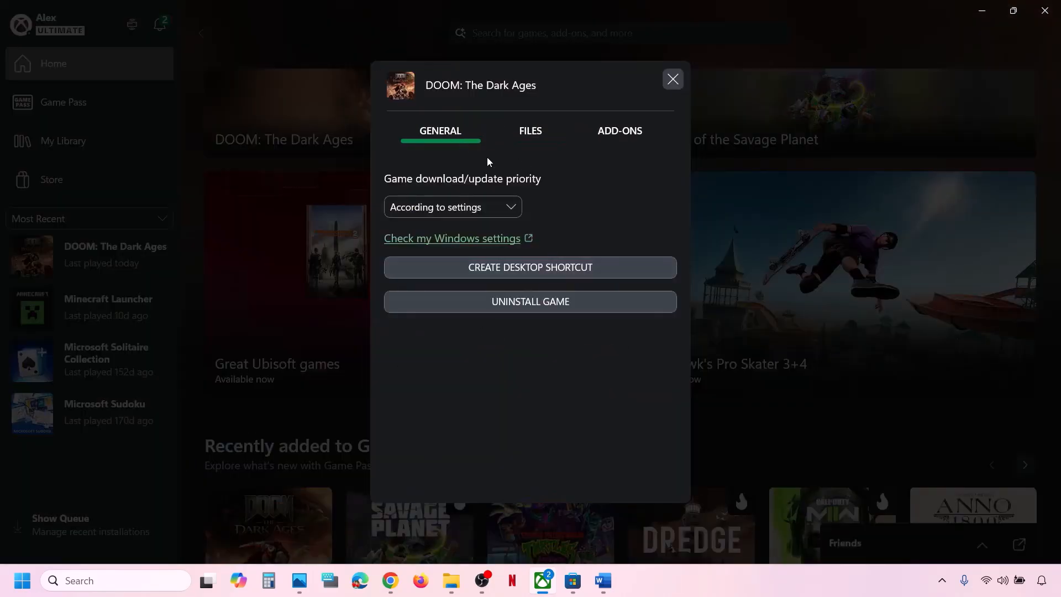
{"action": "left_click", "coordinate": [558, 267]}
{"action": "left_click", "coordinate": [673, 81]}
{"action": "key", "text": "super+d"}
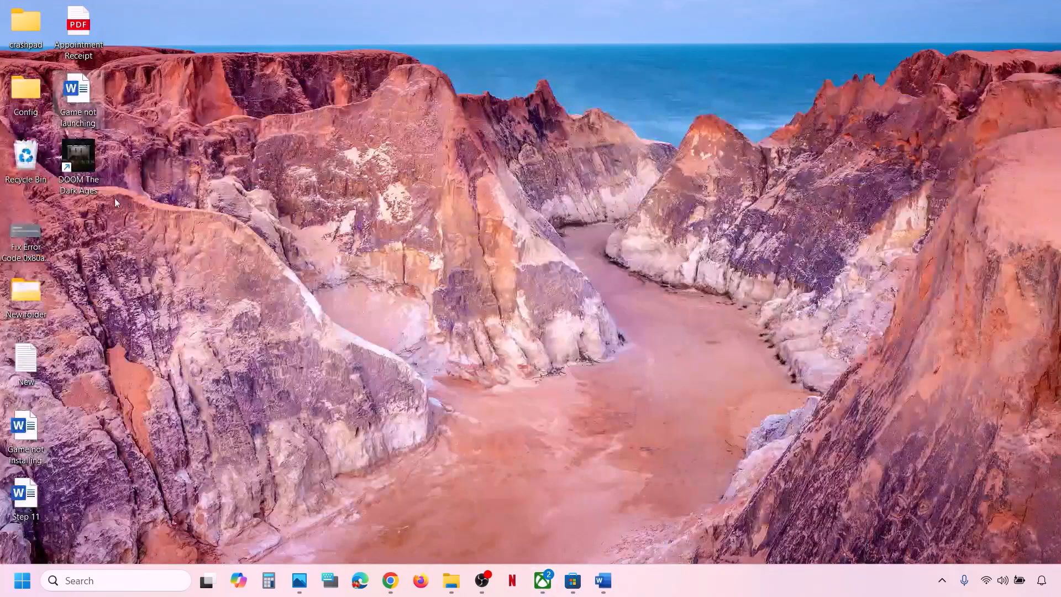
- Move the DOOM shortcut to the desktop centre and view its context menu
{"action": "left_click_drag", "start_coordinate": [93, 171], "coordinate": [395, 260]}
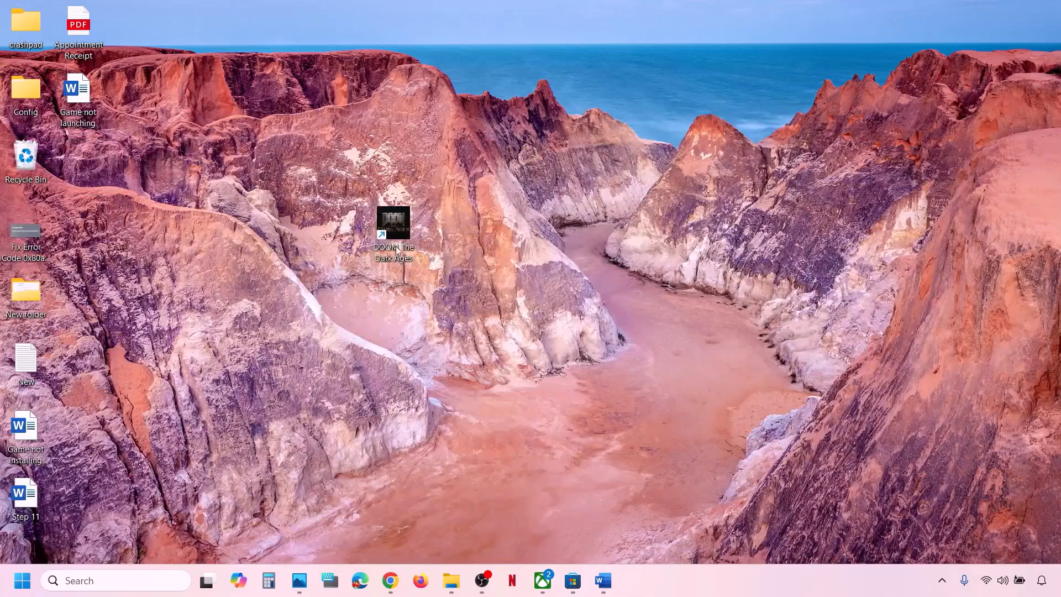
{"action": "right_click", "coordinate": [397, 215]}
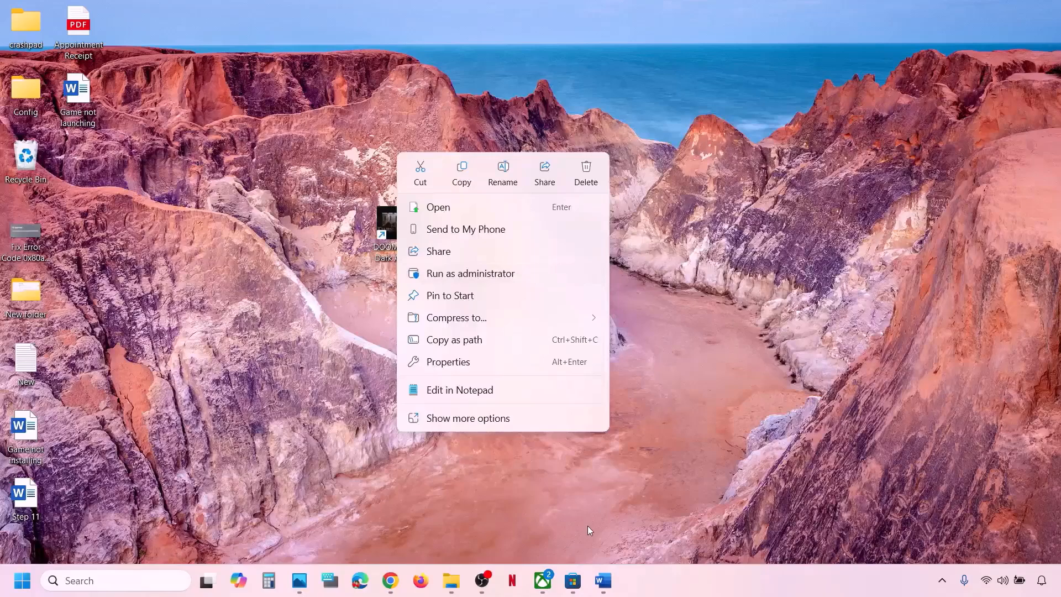
{"action": "left_click", "coordinate": [553, 585]}
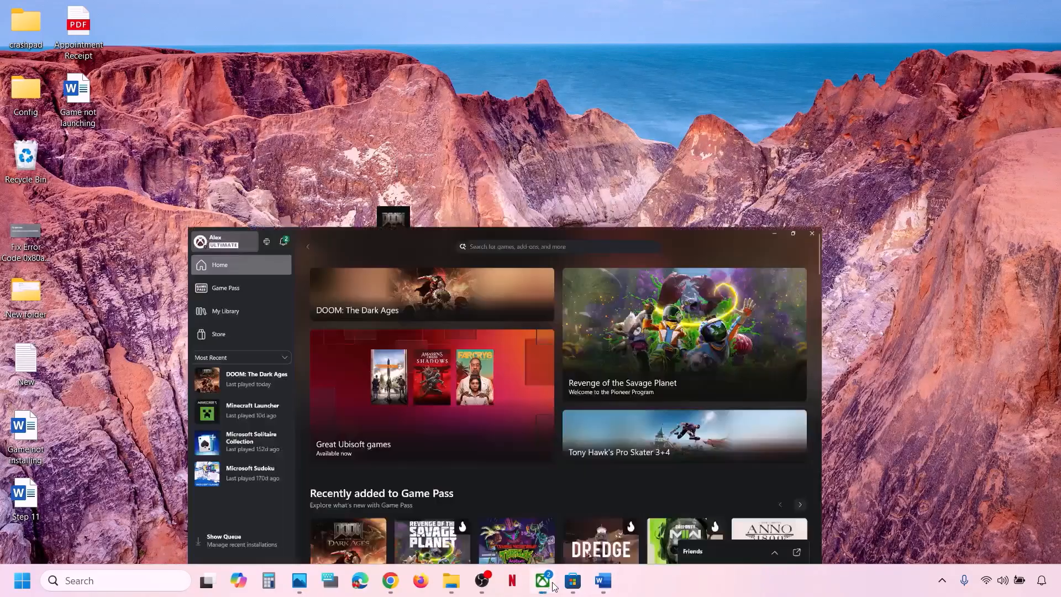
- Scroll the Word notes to Step 9: Repair/Reset the game and open Windows Settings
{"action": "left_click", "coordinate": [603, 580]}
{"action": "scroll", "coordinate": [424, 314], "scroll_direction": "down", "scroll_amount": 3}
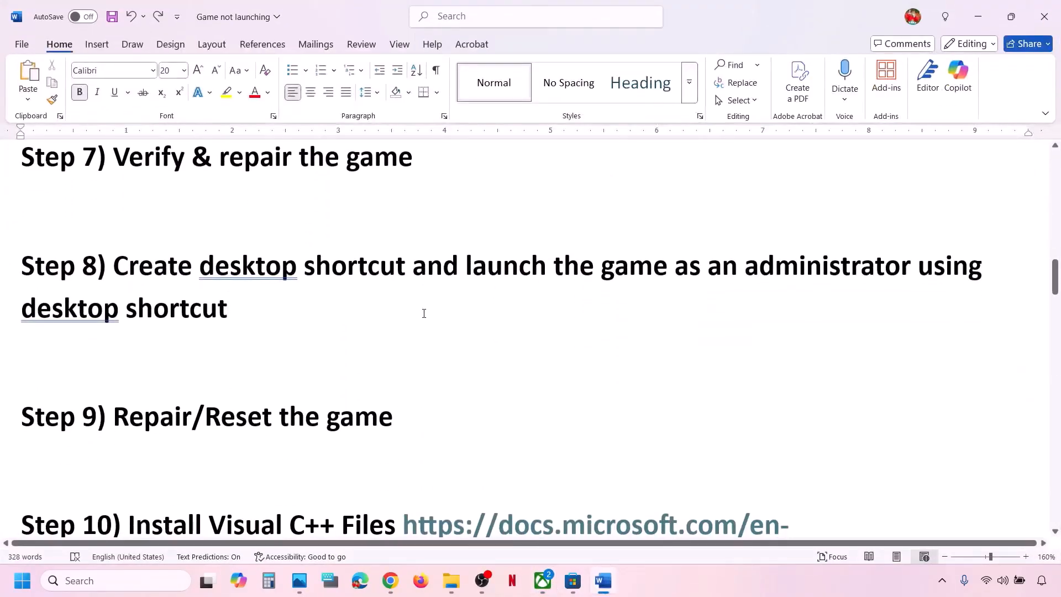
{"action": "left_click_drag", "start_coordinate": [147, 425], "coordinate": [21, 423]}
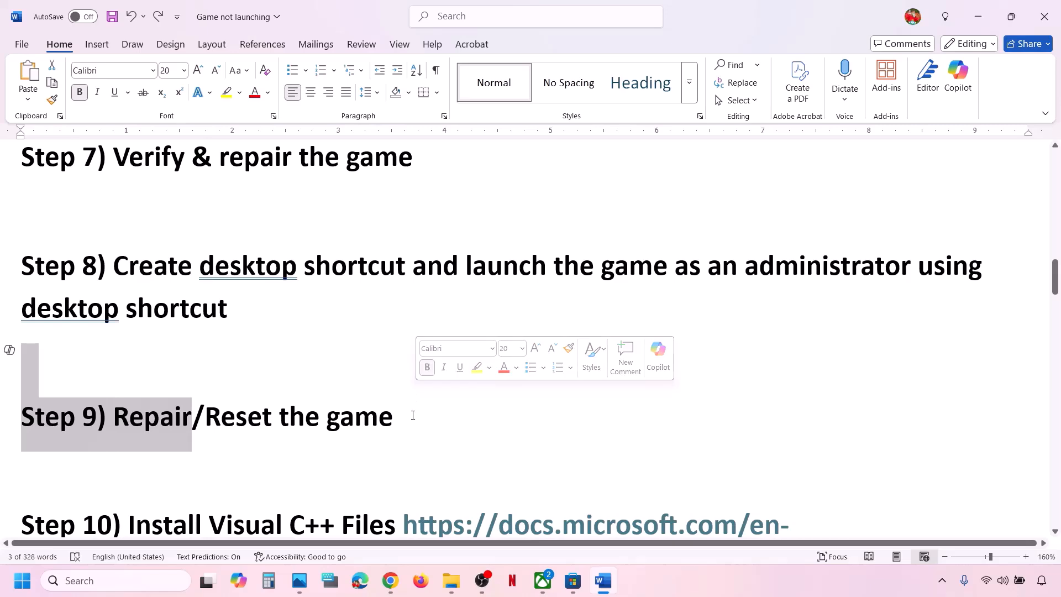
{"action": "left_click", "coordinate": [472, 419]}
{"action": "key", "text": "super+i"}
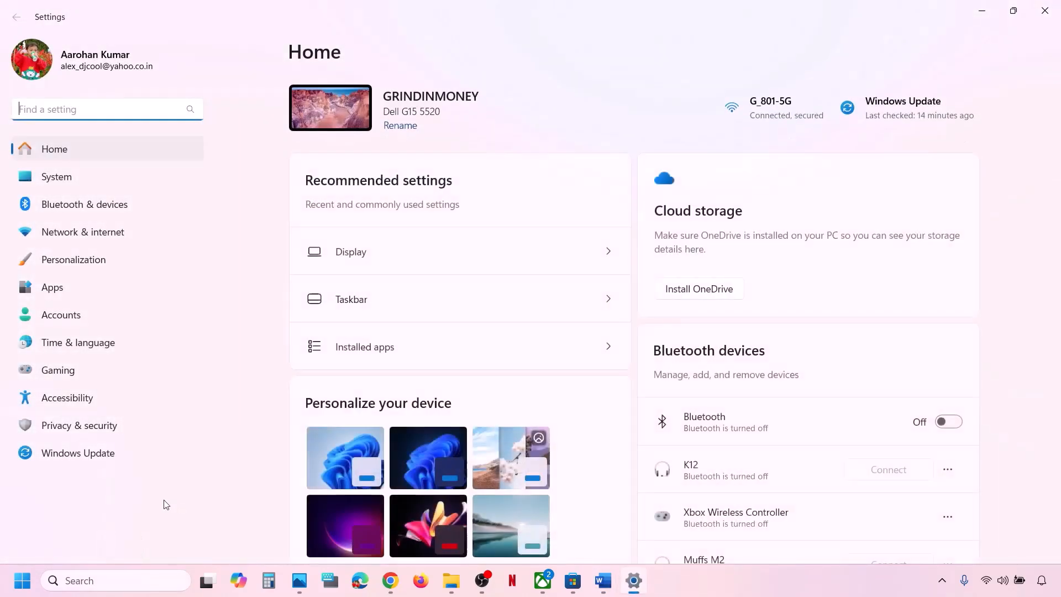
- Open the Advanced options for DOOM: The Dark Ages under Apps > Installed apps
{"action": "left_click", "coordinate": [78, 285]}
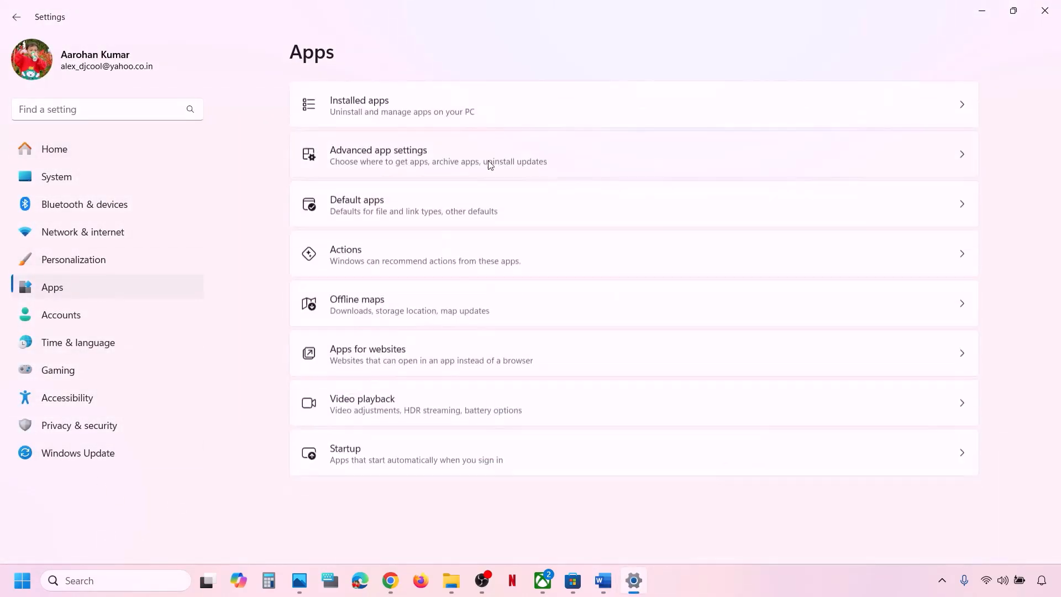
{"action": "left_click", "coordinate": [411, 102]}
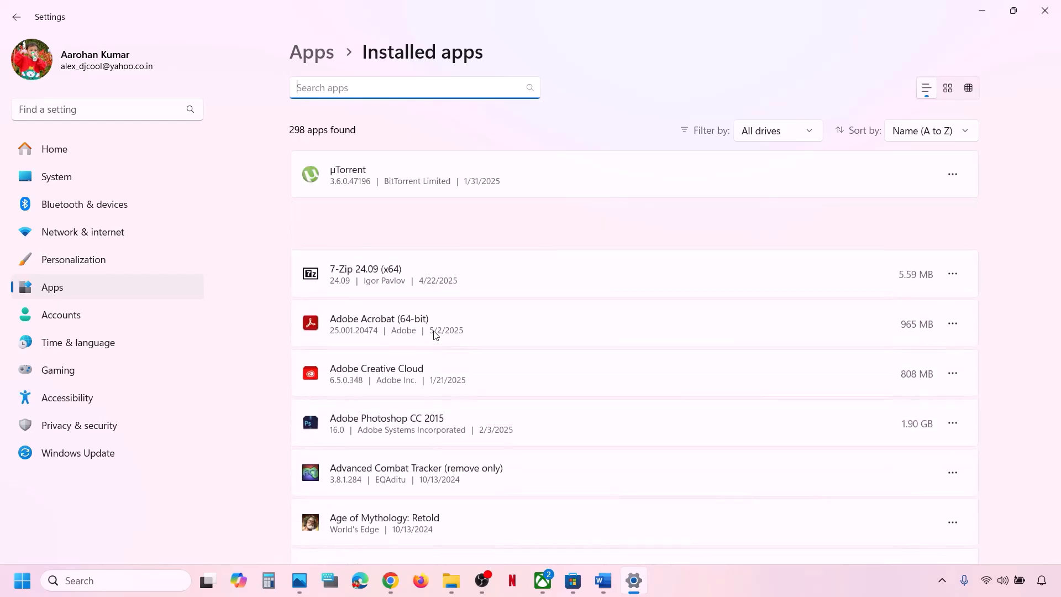
{"action": "scroll", "coordinate": [436, 335], "scroll_direction": "down", "scroll_amount": 10}
{"action": "scroll", "coordinate": [436, 335], "scroll_direction": "down", "scroll_amount": 2}
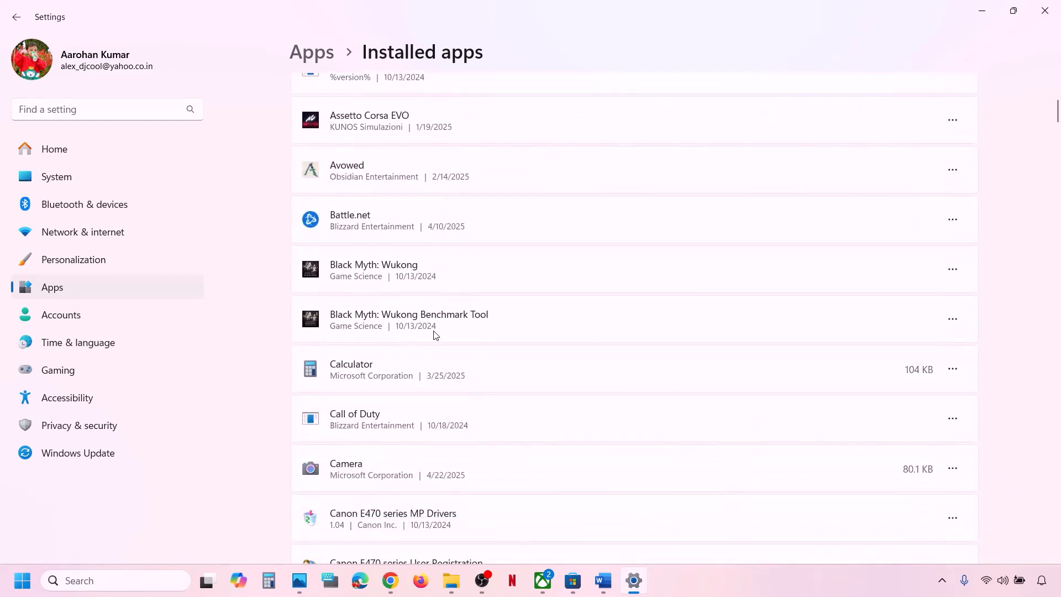
{"action": "scroll", "coordinate": [436, 335], "scroll_direction": "down", "scroll_amount": 15}
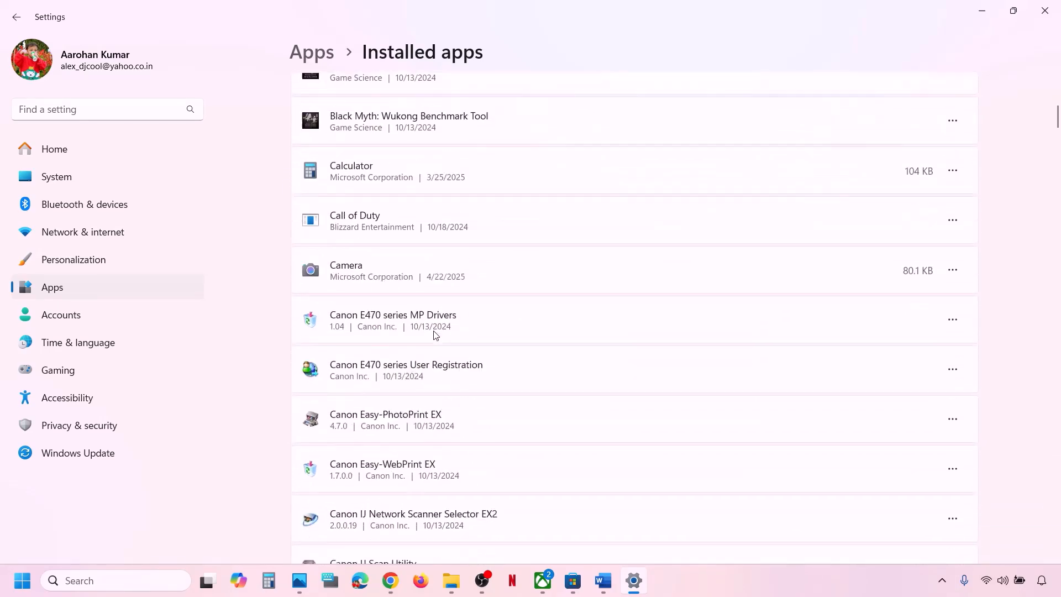
{"action": "scroll", "coordinate": [436, 335], "scroll_direction": "down", "scroll_amount": 5}
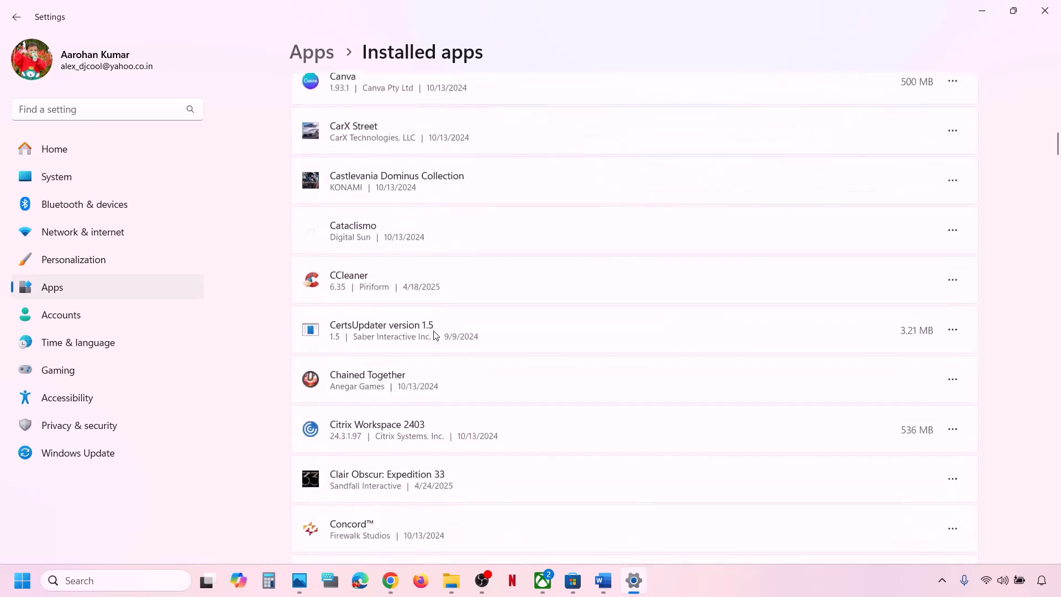
{"action": "scroll", "coordinate": [436, 335], "scroll_direction": "down", "scroll_amount": 1}
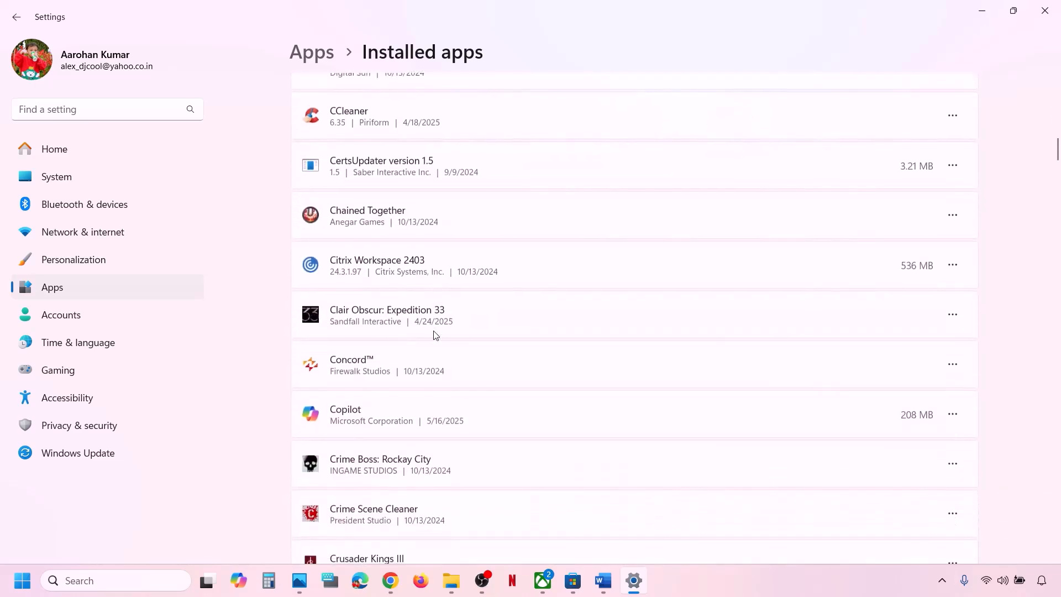
{"action": "scroll", "coordinate": [436, 335], "scroll_direction": "down", "scroll_amount": 6}
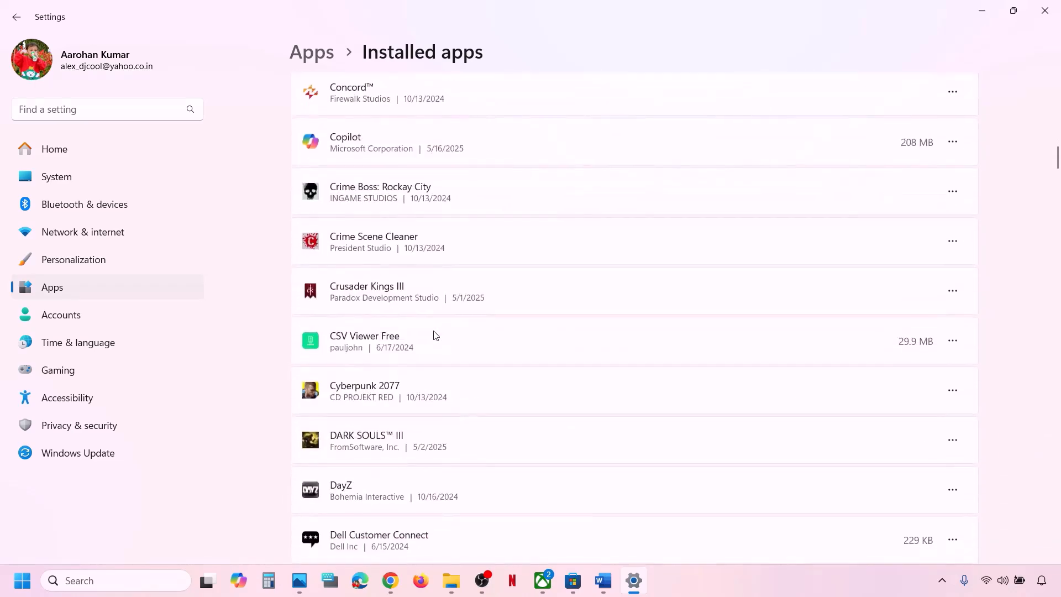
{"action": "scroll", "coordinate": [437, 335], "scroll_direction": "down", "scroll_amount": 11}
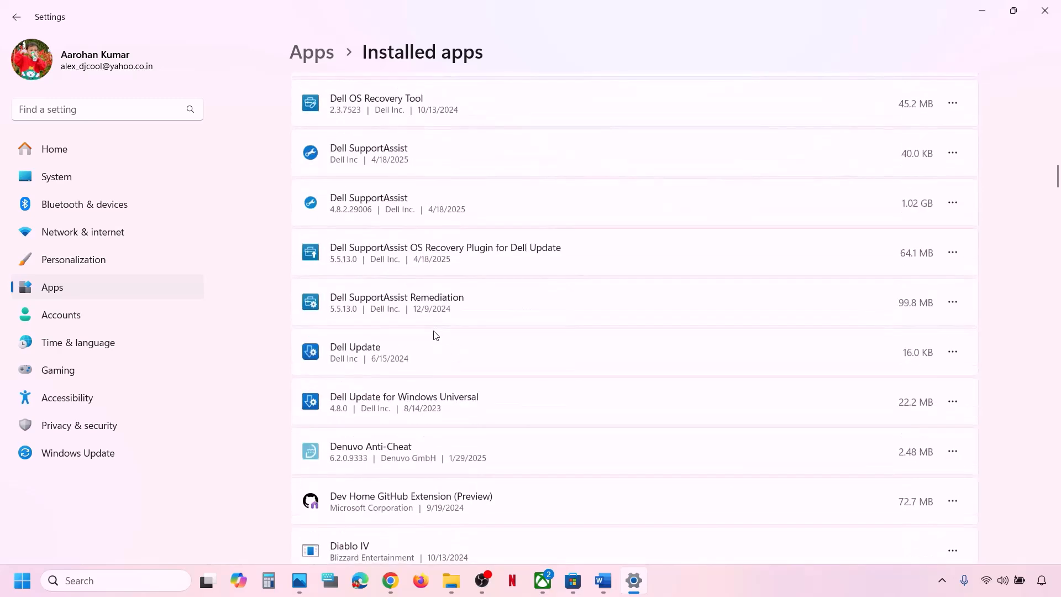
{"action": "scroll", "coordinate": [434, 334], "scroll_direction": "down", "scroll_amount": 6}
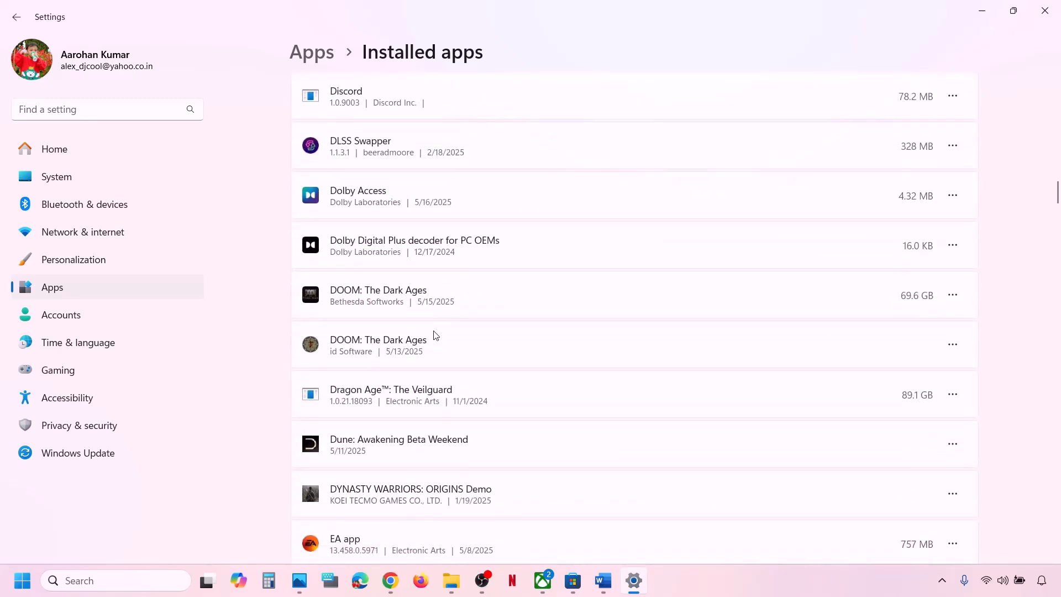
{"action": "left_click", "coordinate": [953, 295]}
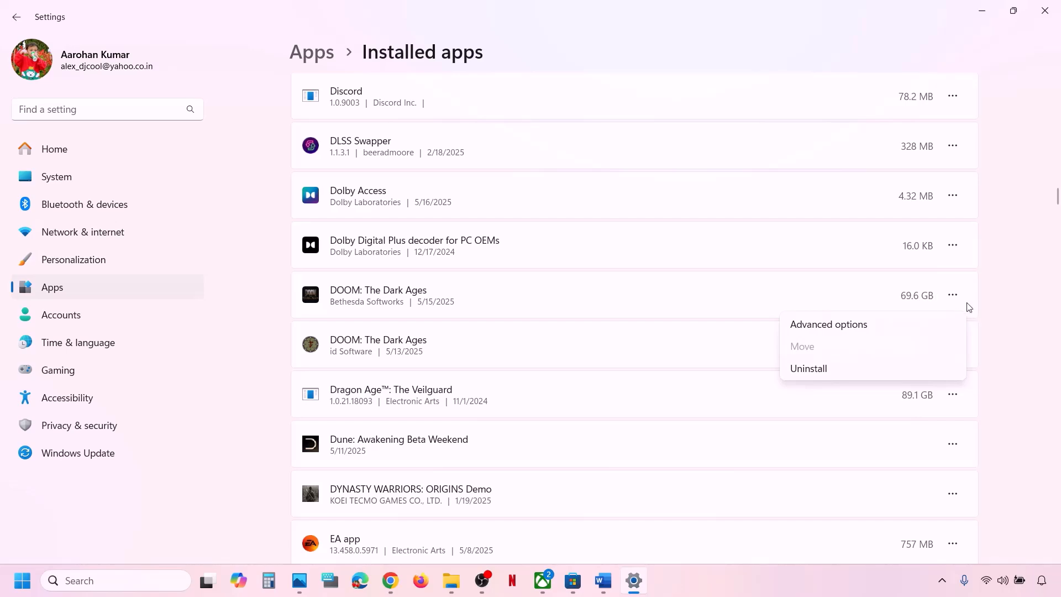
{"action": "left_click", "coordinate": [850, 326]}
- Repair DOOM: The Dark Ages, then reset its app data and confirm the reset
{"action": "scroll", "coordinate": [528, 360], "scroll_direction": "down", "scroll_amount": 5}
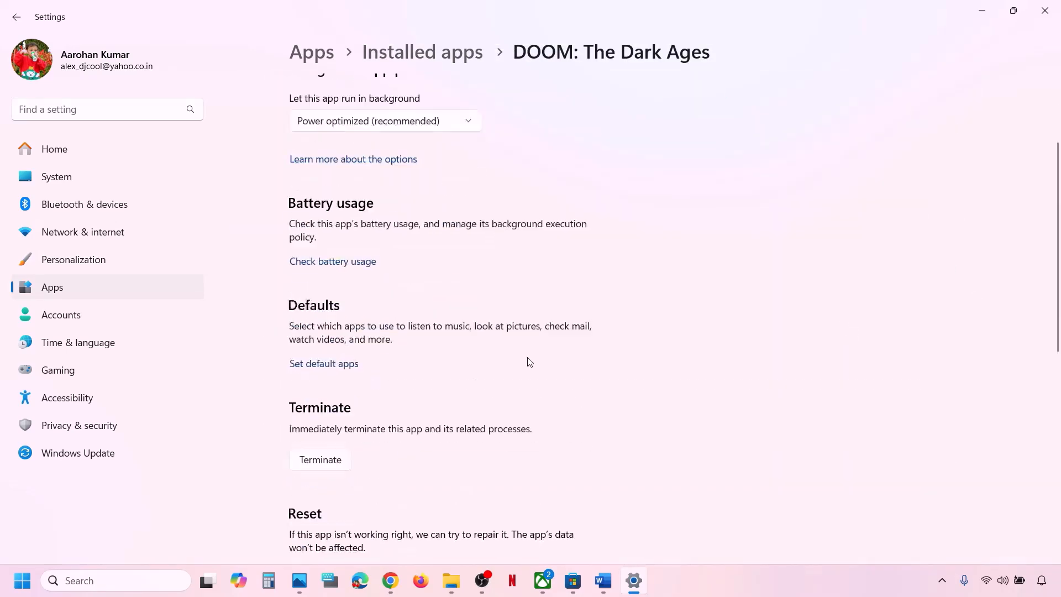
{"action": "scroll", "coordinate": [528, 360], "scroll_direction": "down", "scroll_amount": 2}
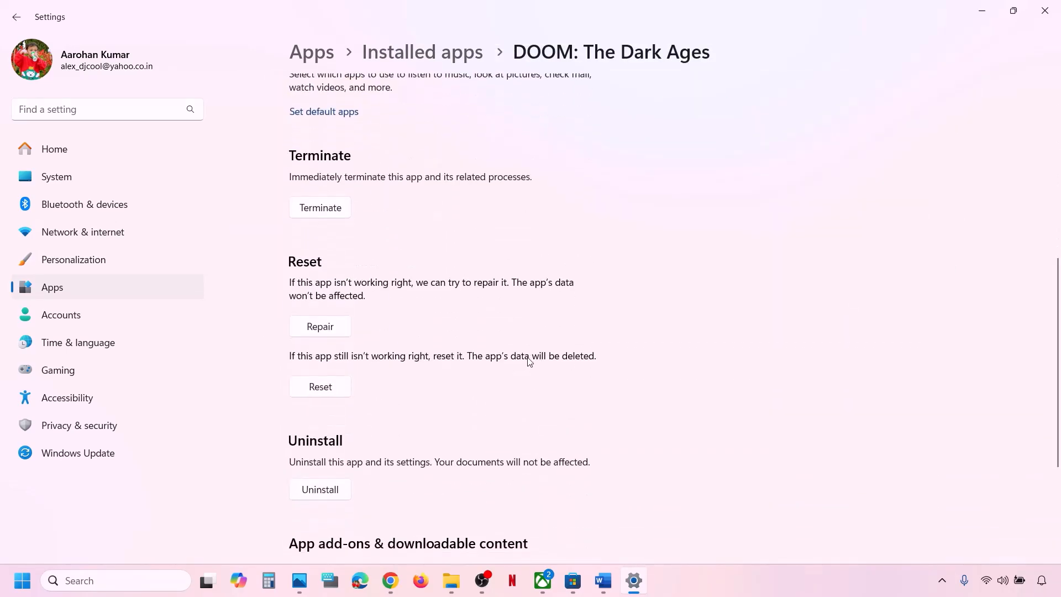
{"action": "left_click", "coordinate": [316, 331]}
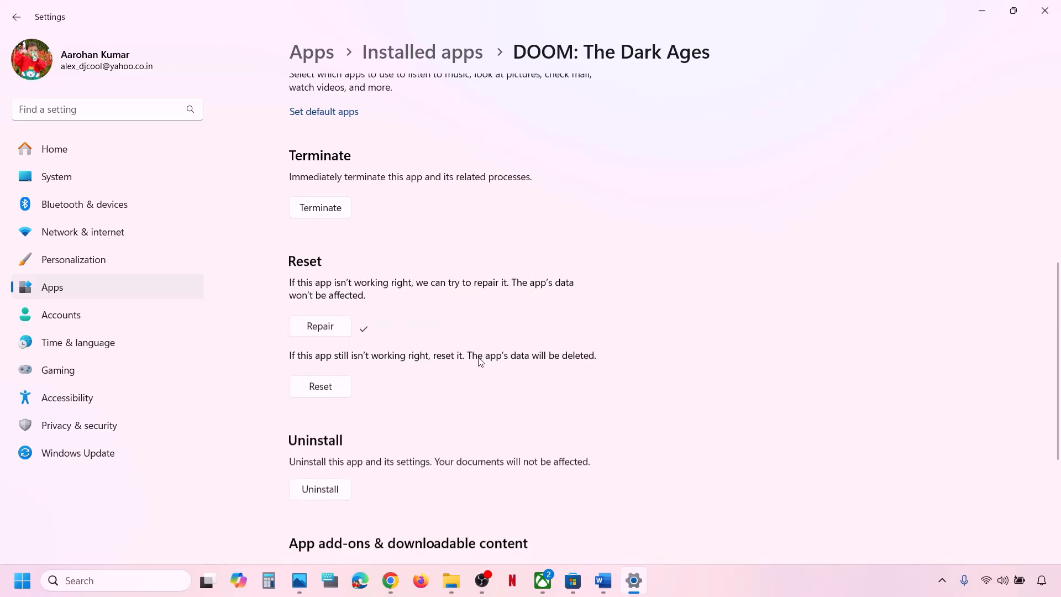
{"action": "left_click", "coordinate": [330, 393]}
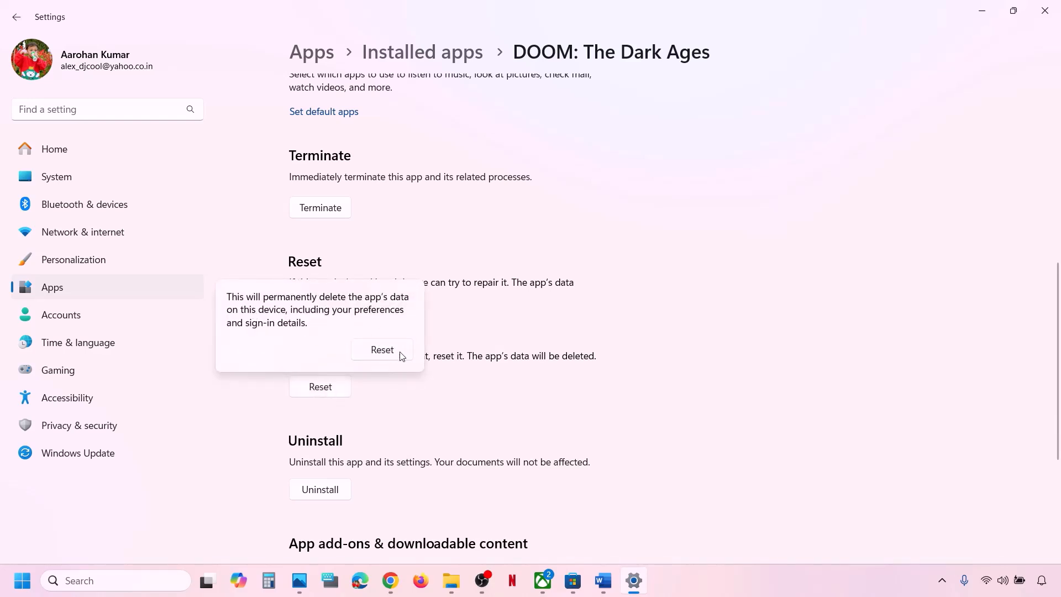
{"action": "left_click", "coordinate": [383, 350]}
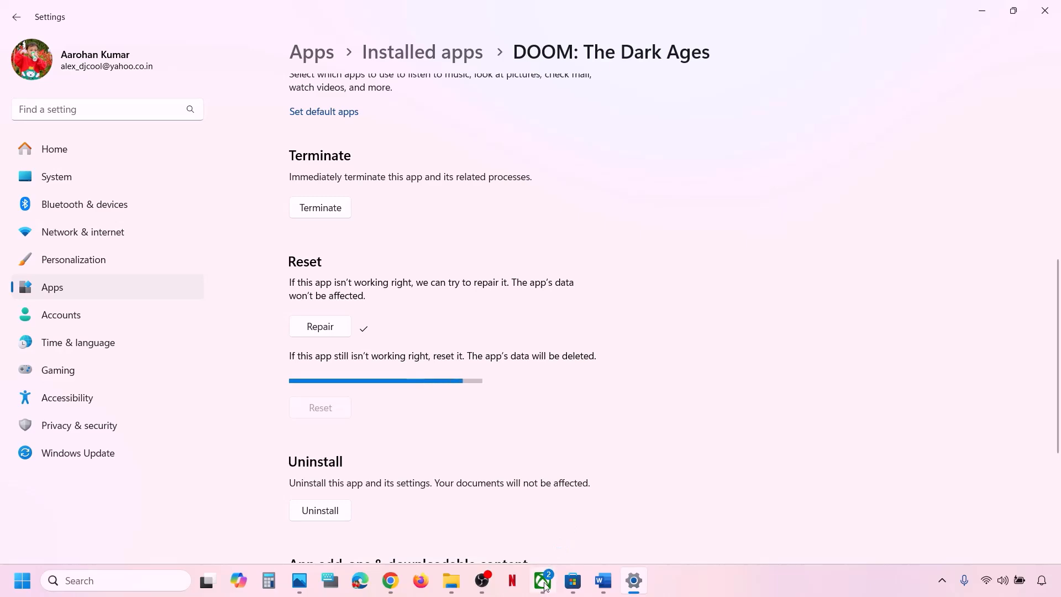
{"action": "left_click", "coordinate": [544, 582]}
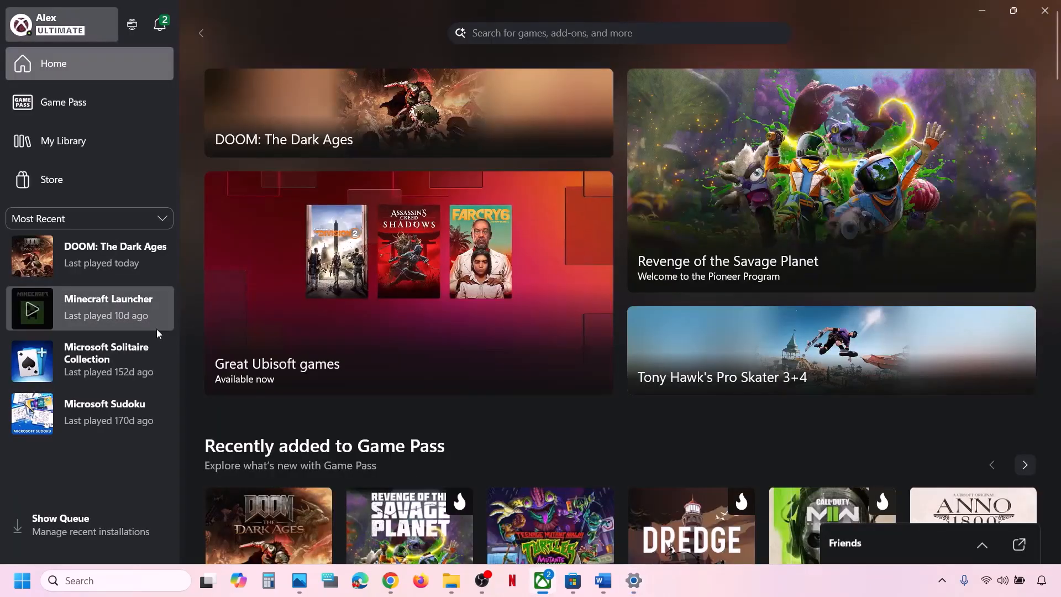
- Open DOOM's store page, then quit Xbox from the tray and relaunch it to DOOM's page
{"action": "left_click", "coordinate": [104, 266]}
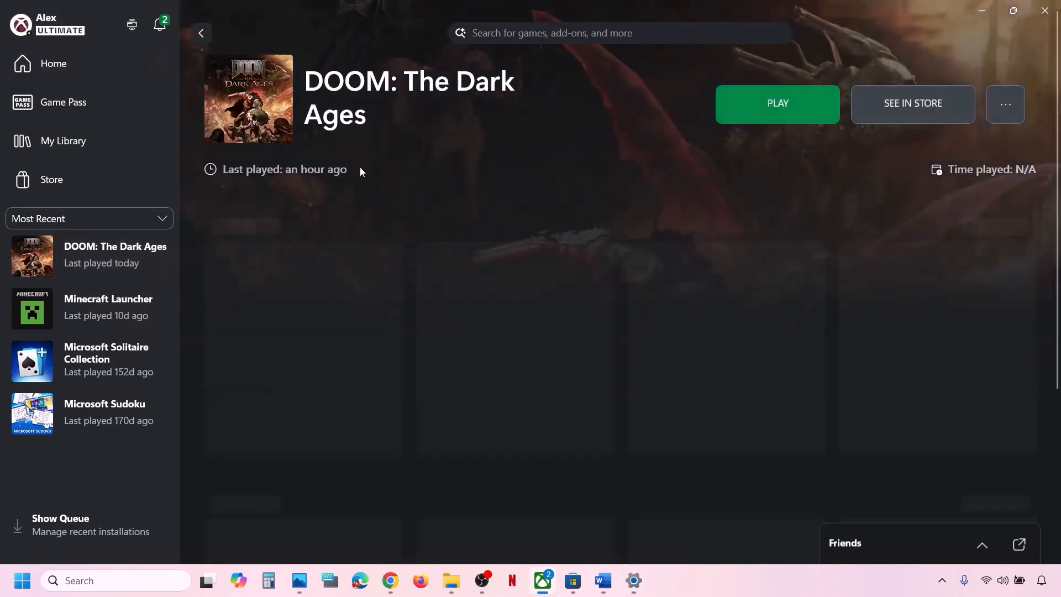
{"action": "left_click", "coordinate": [918, 103]}
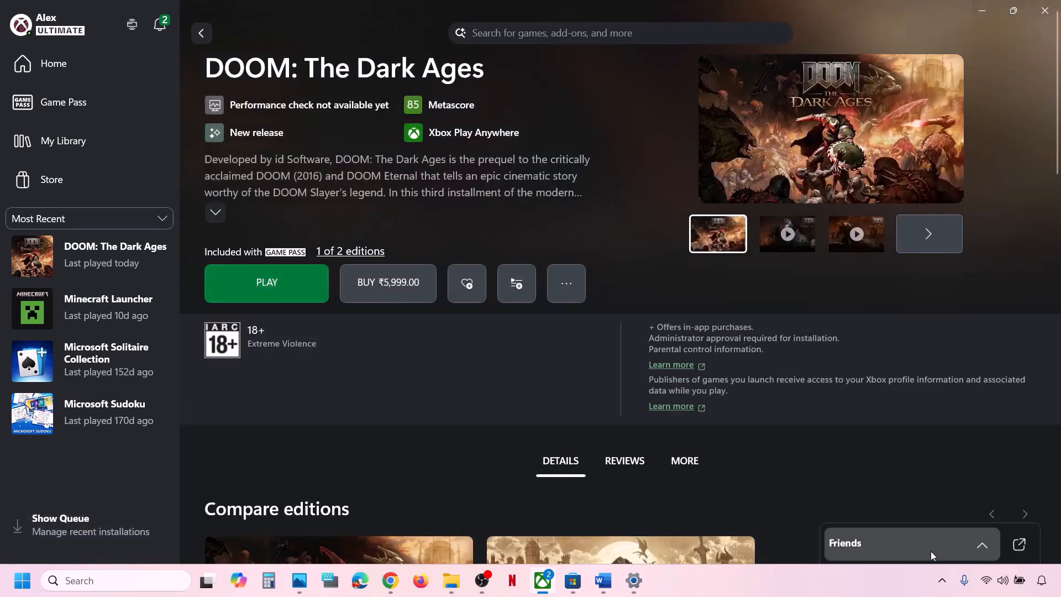
{"action": "left_click", "coordinate": [942, 580]}
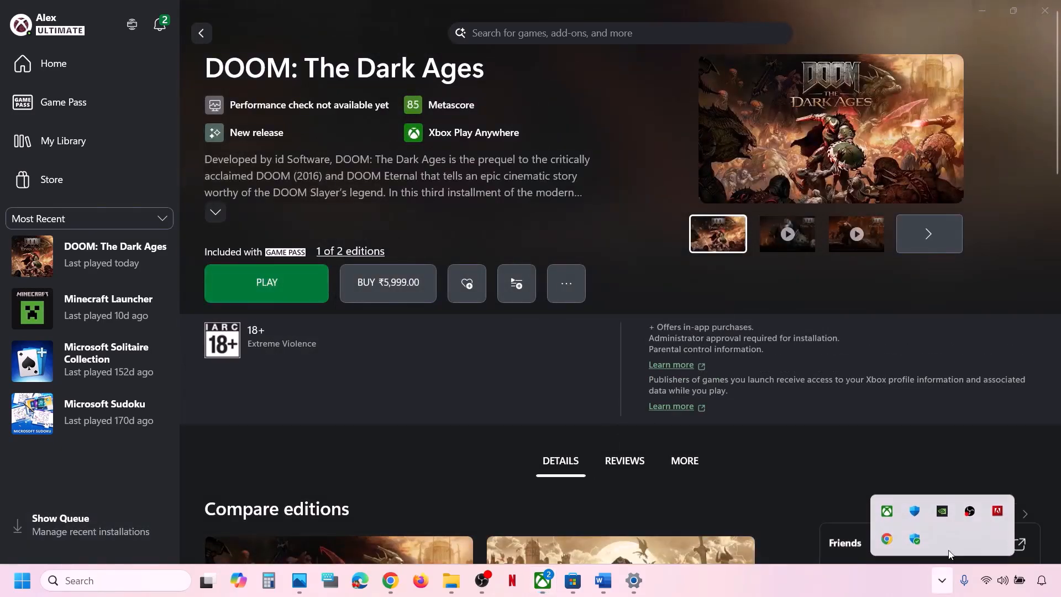
{"action": "right_click", "coordinate": [886, 511]}
{"action": "left_click", "coordinate": [852, 502]}
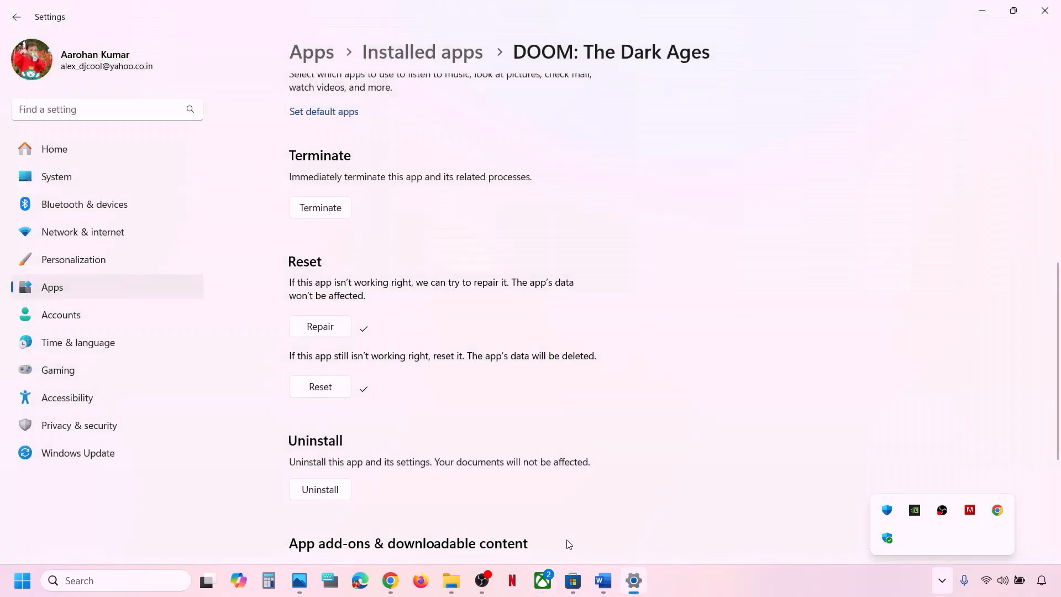
{"action": "left_click", "coordinate": [542, 580]}
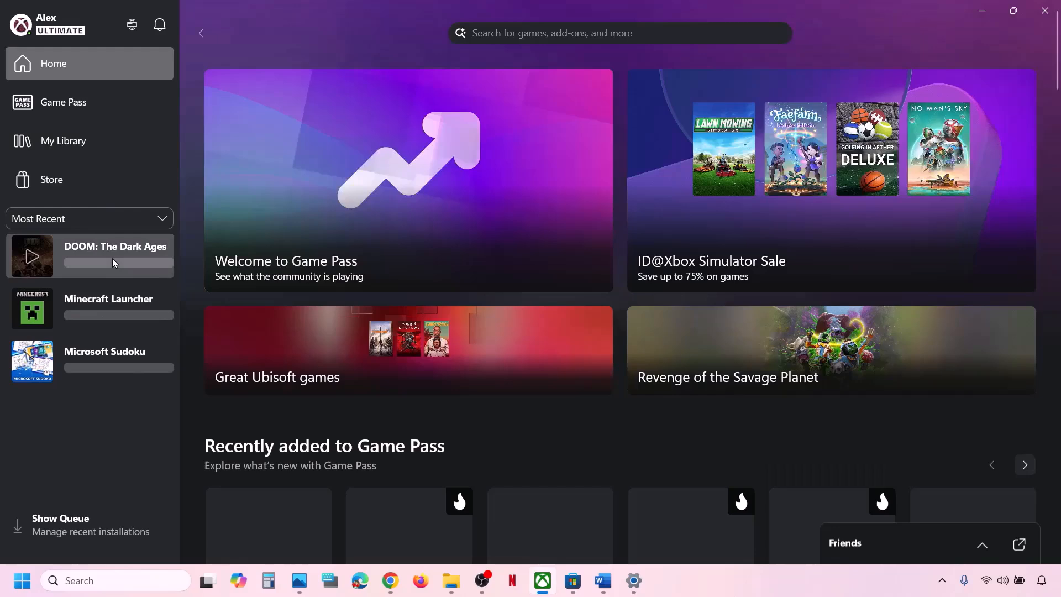
{"action": "left_click", "coordinate": [111, 257]}
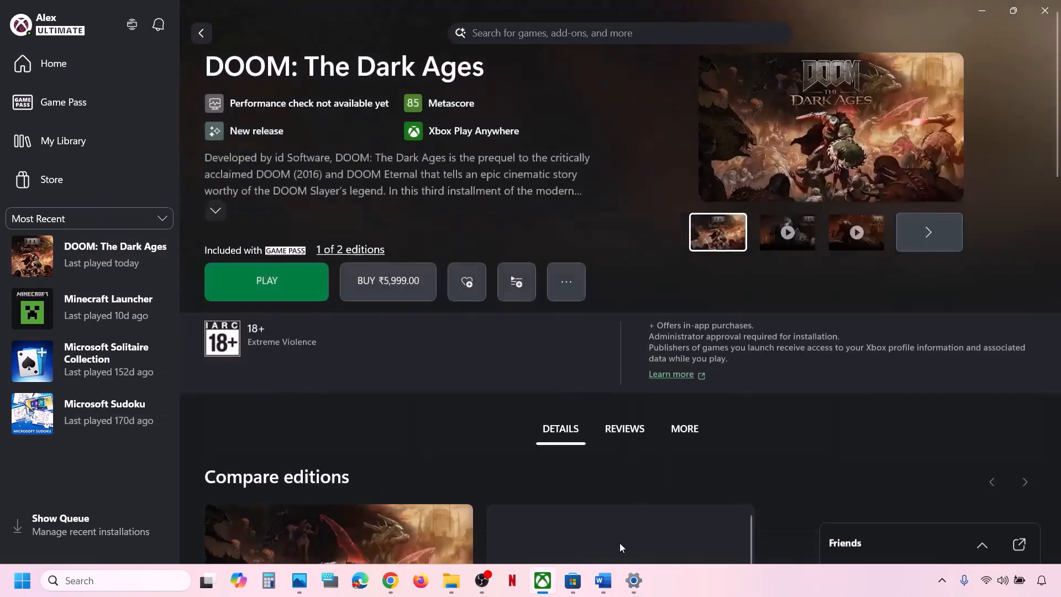
- Select the Step 10 Visual C++ link in the Word notes and switch to Chrome
{"action": "left_click", "coordinate": [603, 581]}
{"action": "scroll", "coordinate": [356, 421], "scroll_direction": "down", "scroll_amount": 2}
{"action": "scroll", "coordinate": [356, 421], "scroll_direction": "down", "scroll_amount": 2}
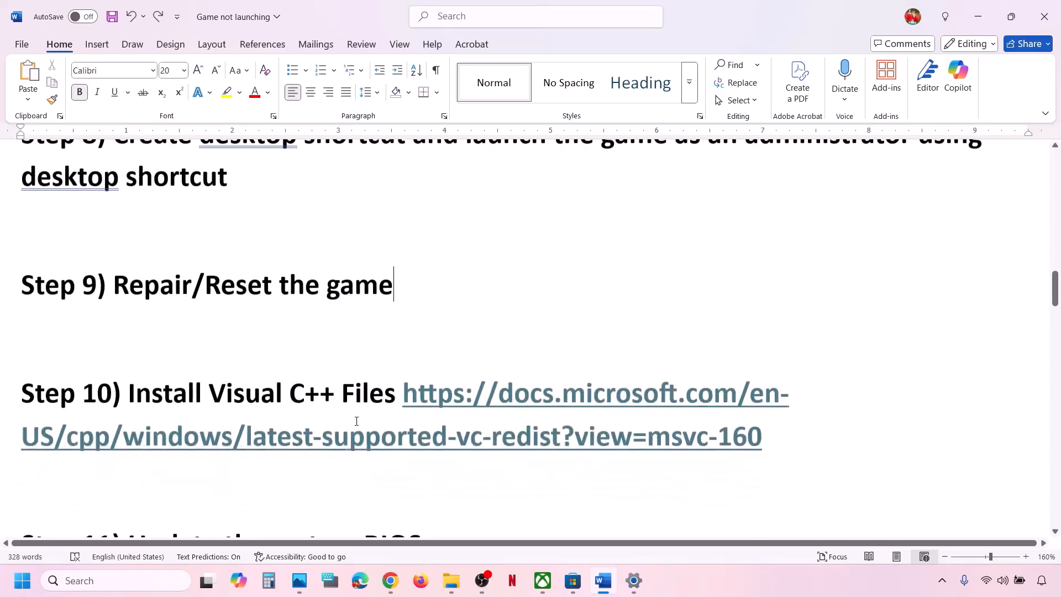
{"action": "left_click_drag", "start_coordinate": [754, 434], "coordinate": [407, 396]}
{"action": "key", "text": "ctrl+c"}
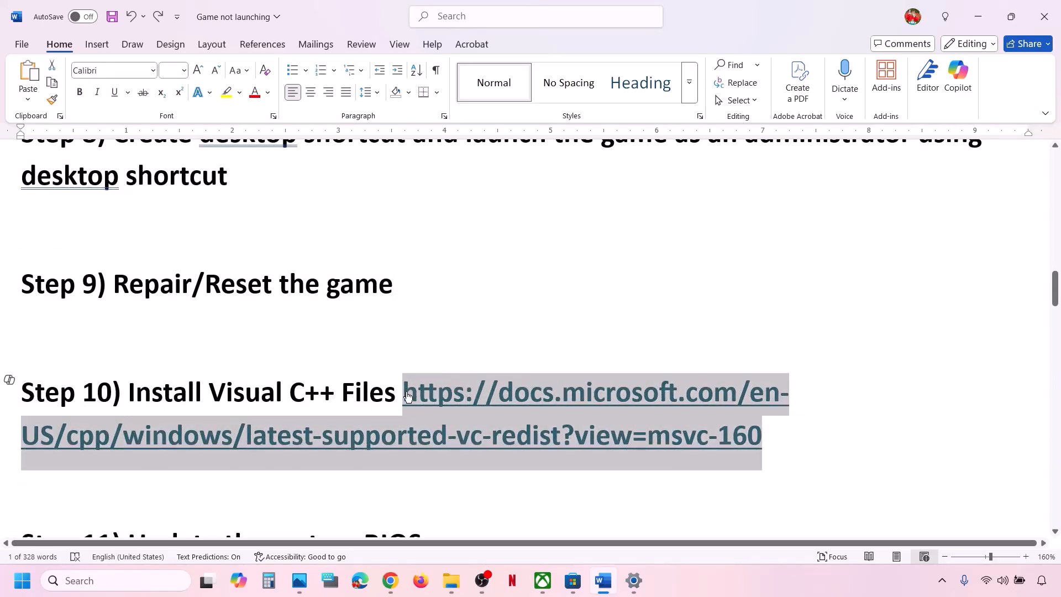
{"action": "left_click", "coordinate": [391, 581]}
- Load the pasted Visual C++ Redistributable downloads page in a new Chrome tab
{"action": "left_click", "coordinate": [202, 14]}
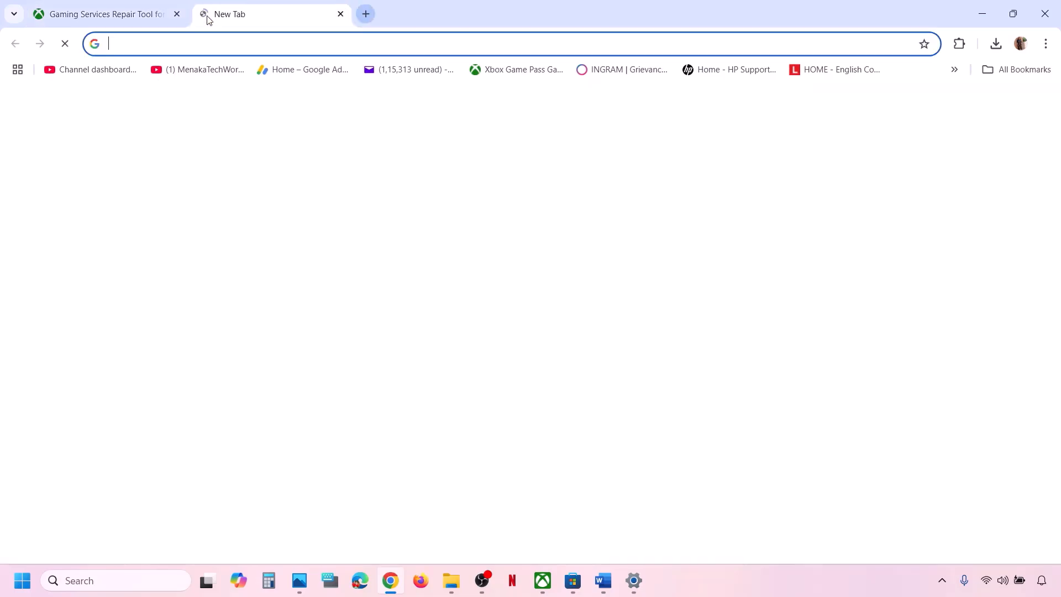
{"action": "key", "text": "ctrl+v"}
{"action": "key", "text": "Return"}
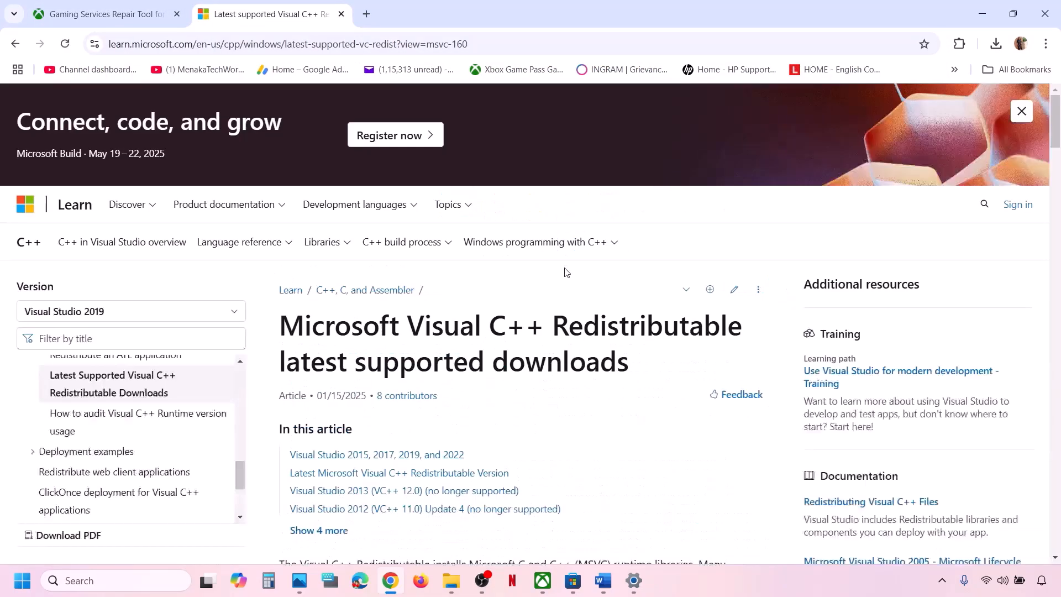
{"action": "scroll", "coordinate": [572, 402], "scroll_direction": "down", "scroll_amount": 10}
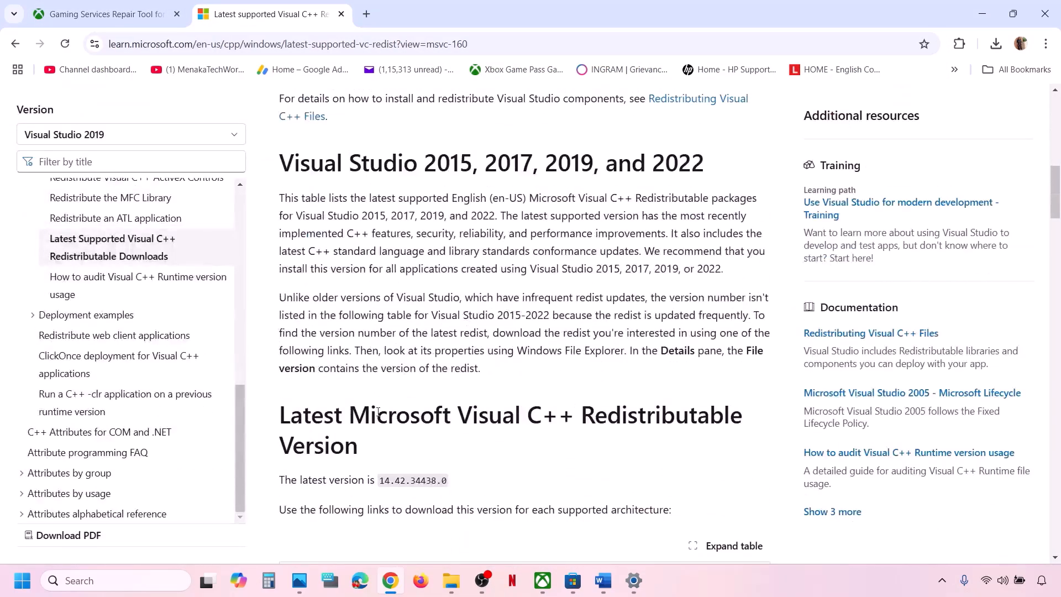
{"action": "scroll", "coordinate": [377, 412], "scroll_direction": "down", "scroll_amount": 10}
{"action": "scroll", "coordinate": [321, 360], "scroll_direction": "up", "scroll_amount": 4}
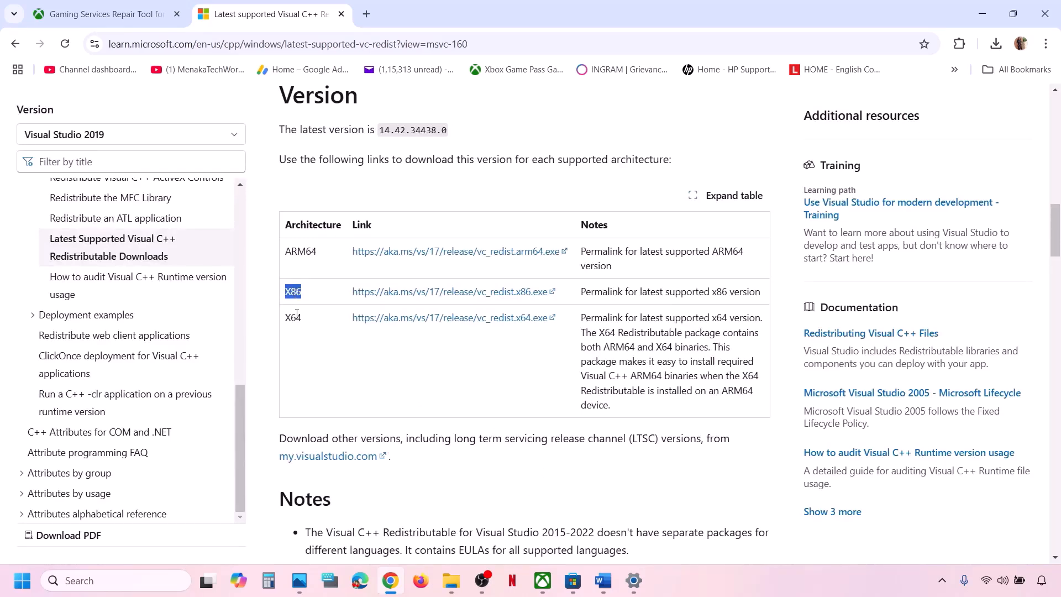
- Download the x86 redistributable, accept the license terms and start installing it
{"action": "left_click_drag", "start_coordinate": [297, 314], "coordinate": [294, 292]}
{"action": "double_click", "coordinate": [294, 292]}
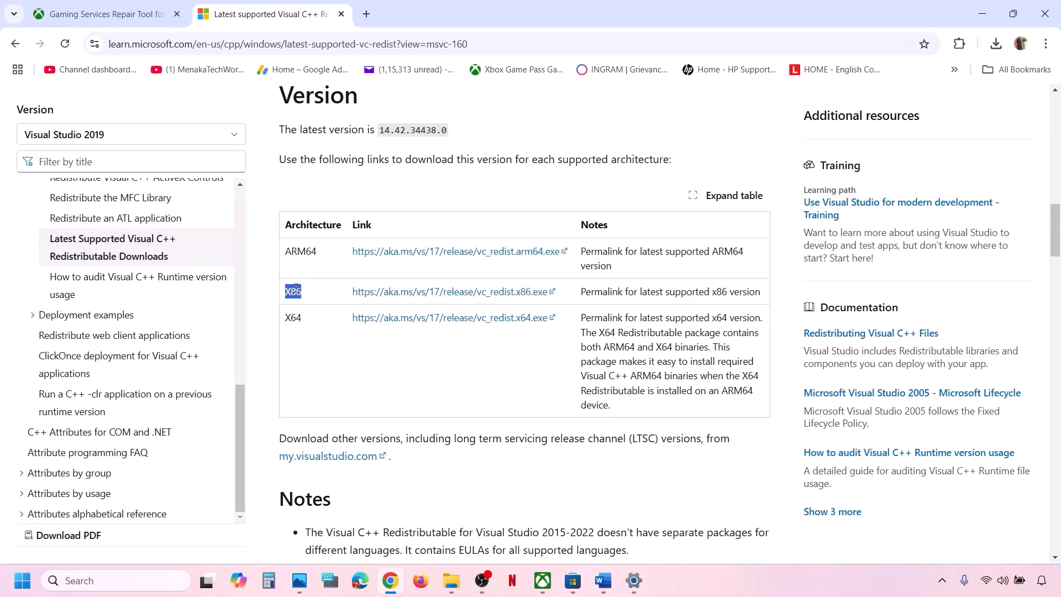
{"action": "left_click", "coordinate": [461, 292]}
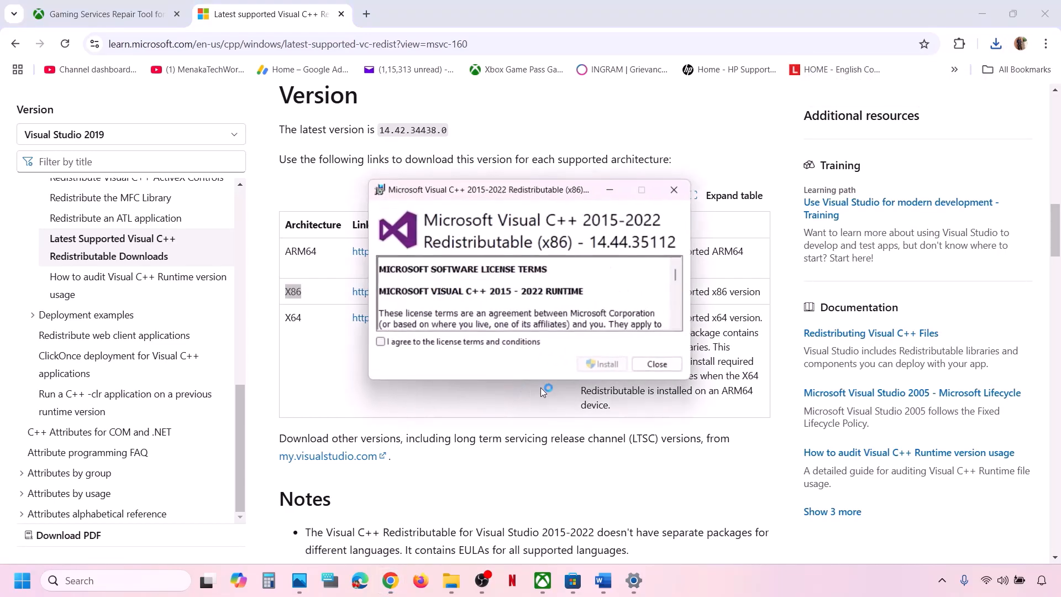
{"action": "left_click", "coordinate": [476, 343]}
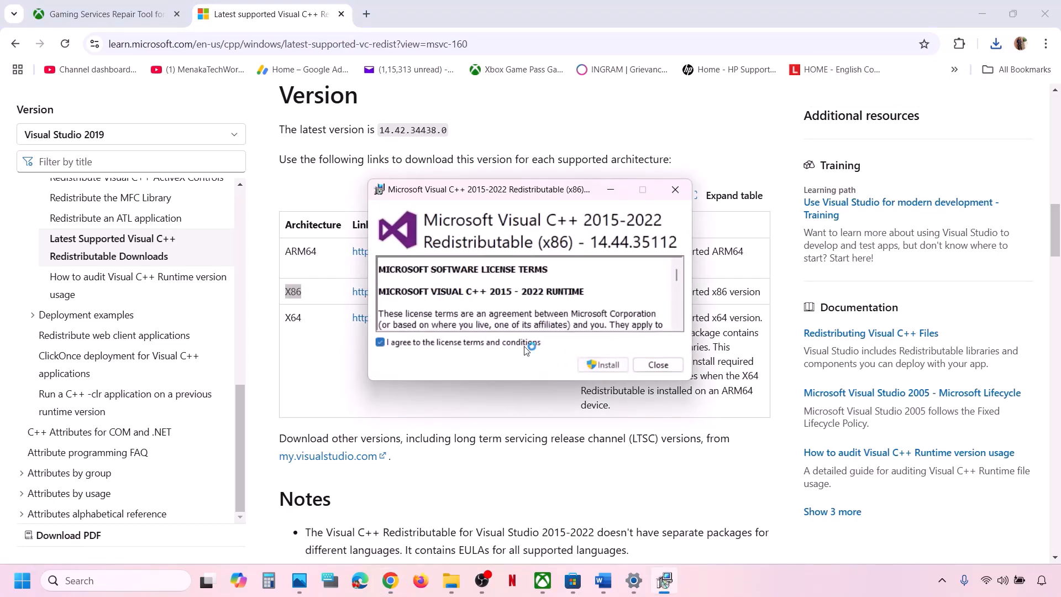
{"action": "left_click", "coordinate": [604, 365]}
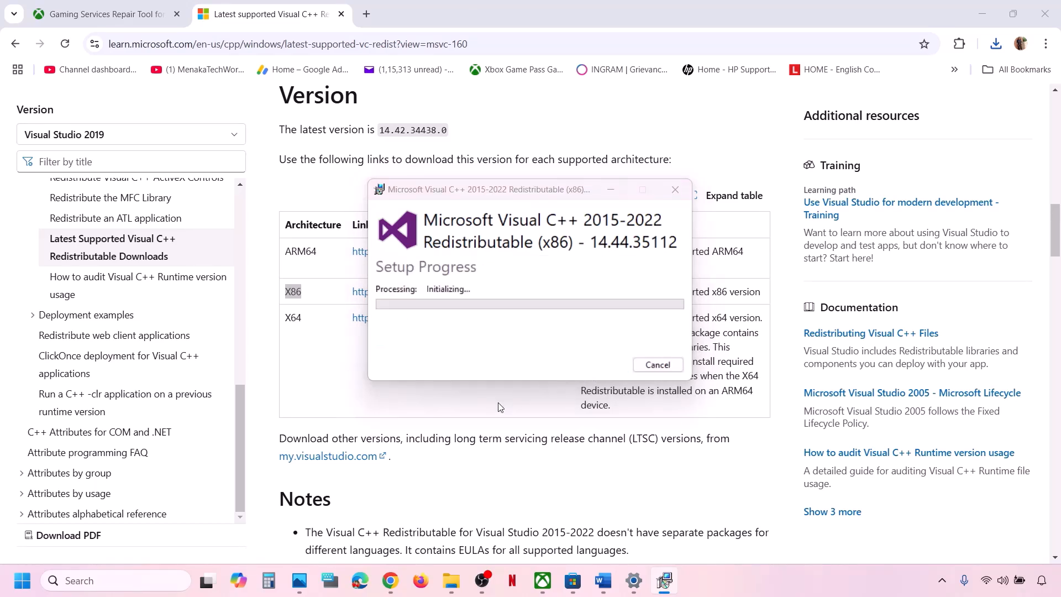
- Run the x64 redistributable installer, choose Repair, and arrange both setup windows
{"action": "double_click", "coordinate": [294, 317]}
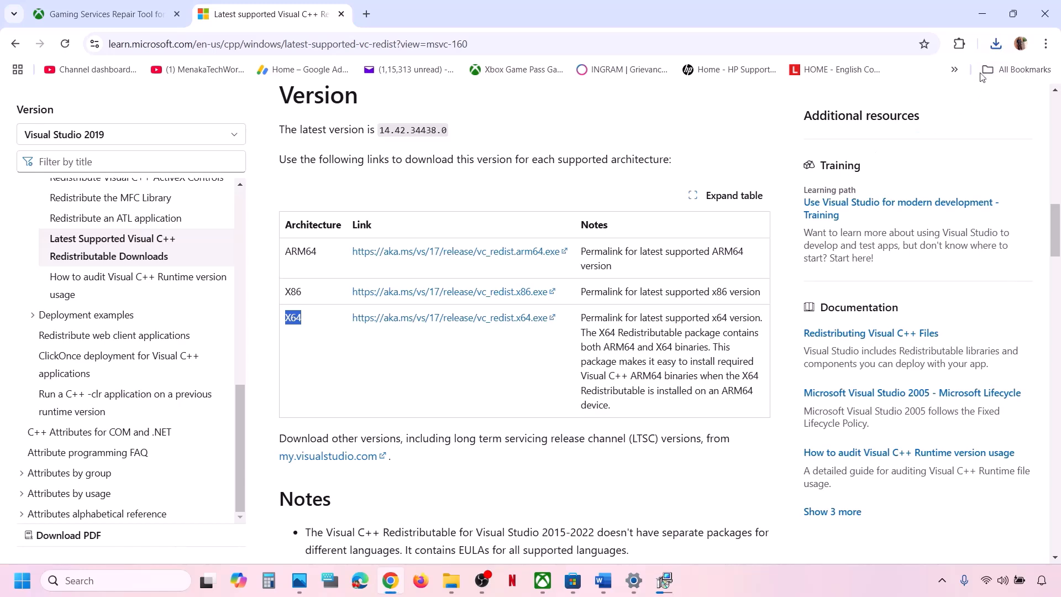
{"action": "left_click", "coordinate": [996, 44]}
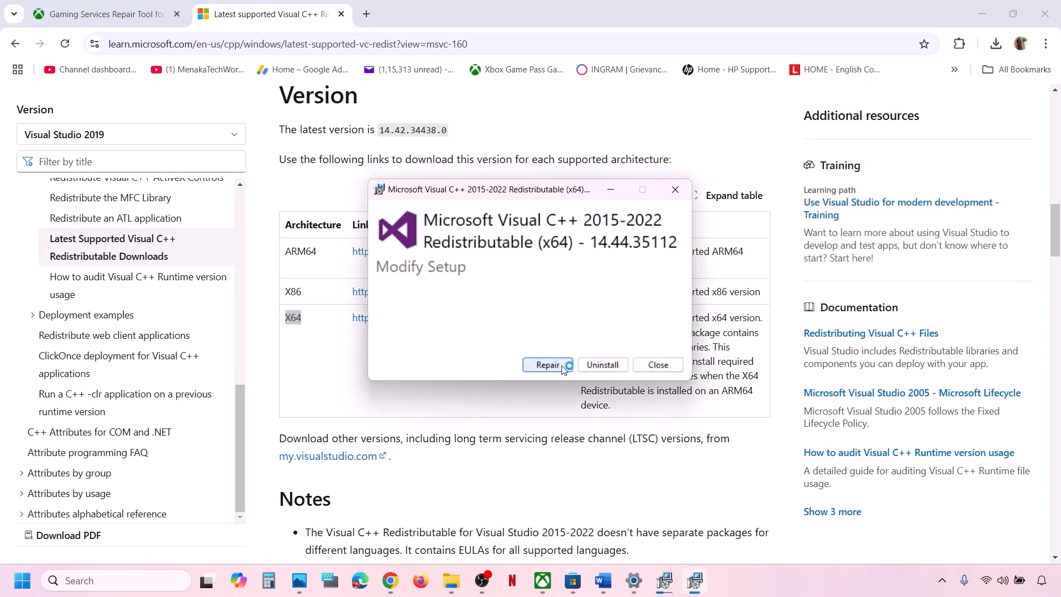
{"action": "left_click", "coordinate": [547, 365]}
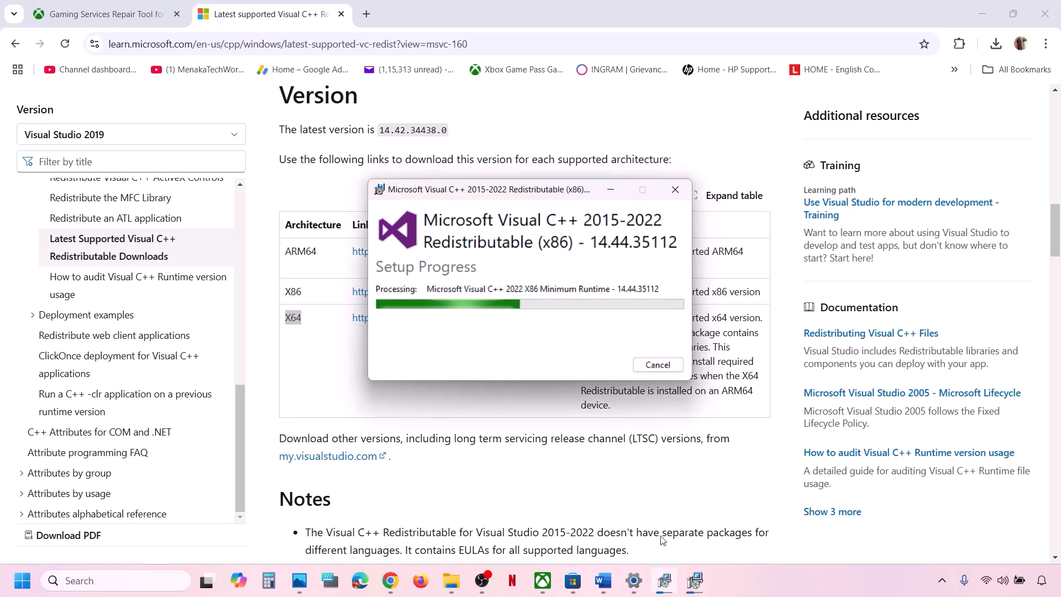
{"action": "left_click_drag", "start_coordinate": [517, 189], "coordinate": [721, 212]}
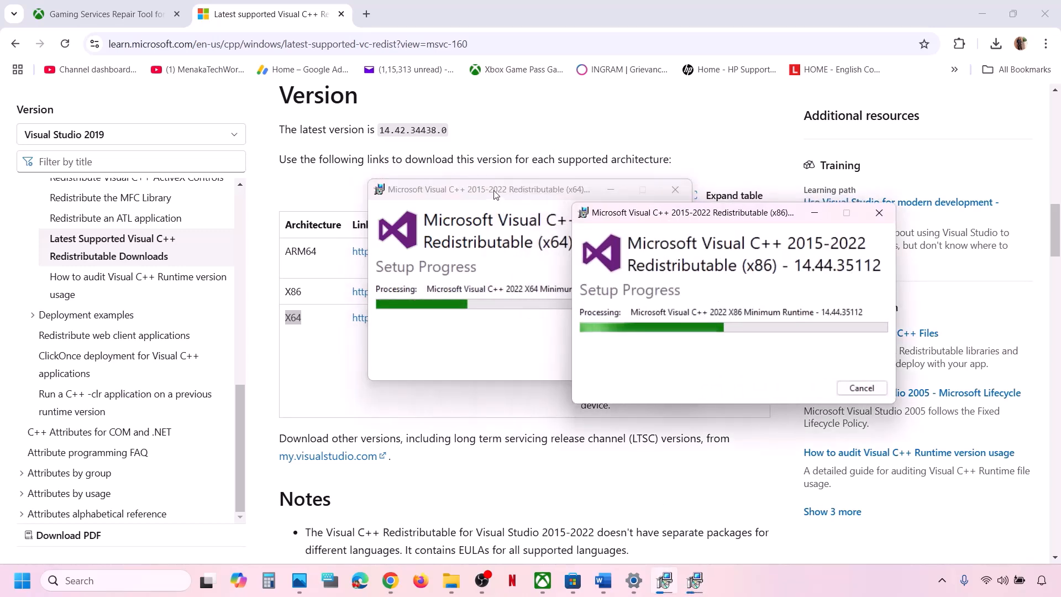
{"action": "left_click_drag", "start_coordinate": [495, 194], "coordinate": [367, 245]}
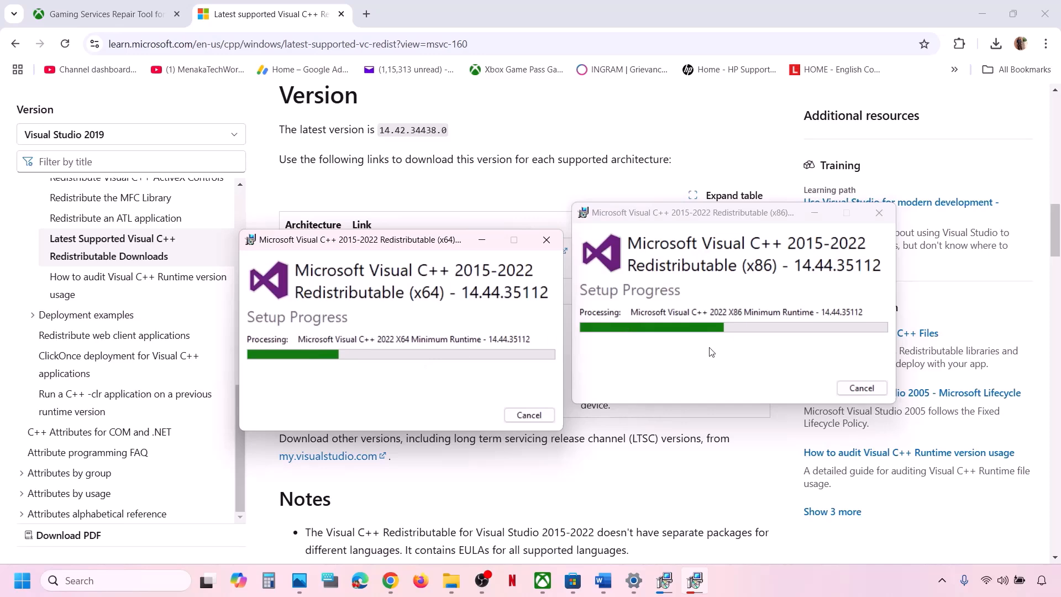
{"action": "left_click", "coordinate": [593, 479]}
- Show the Start menu's Restart option, then dismiss it without restarting
{"action": "left_click", "coordinate": [22, 580]}
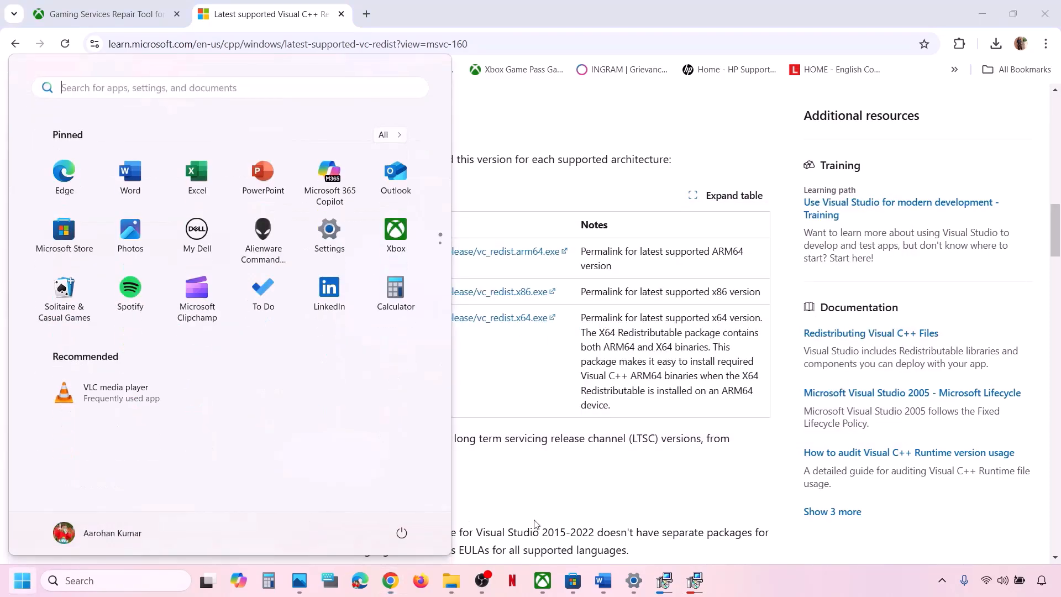
{"action": "left_click", "coordinate": [400, 533]}
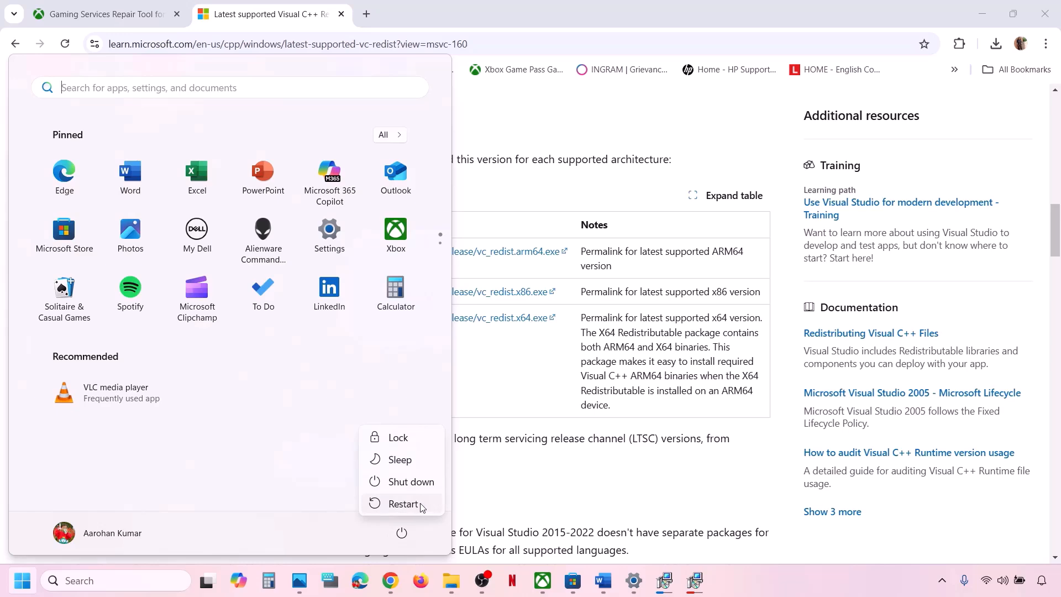
{"action": "left_click", "coordinate": [422, 507]}
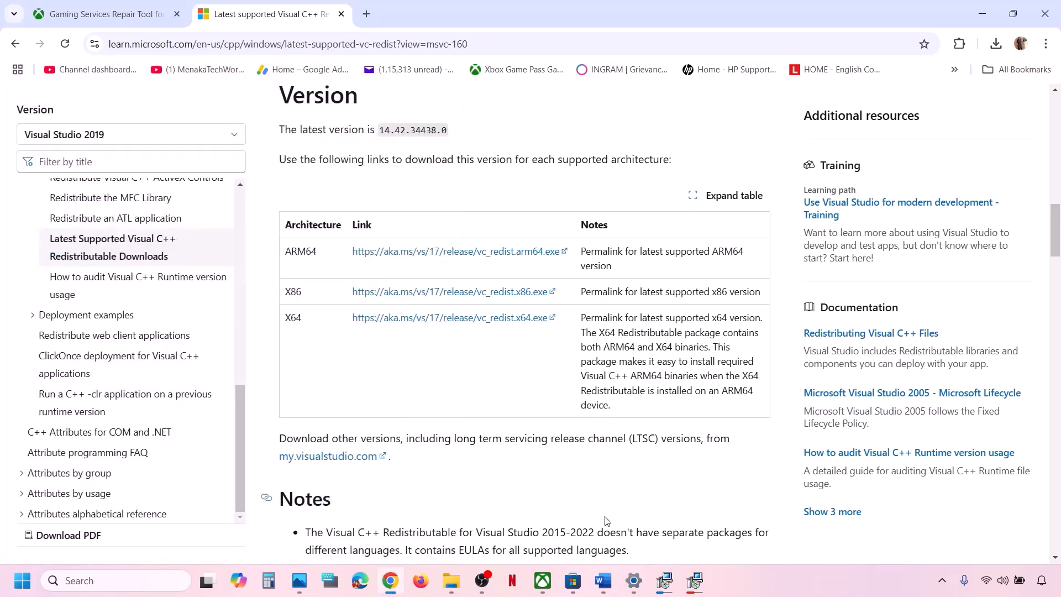
- Switch to the Word notes and select the Step 11 Update the system BIOS text
{"action": "left_click", "coordinate": [603, 581]}
{"action": "scroll", "coordinate": [406, 420], "scroll_direction": "down", "scroll_amount": 2}
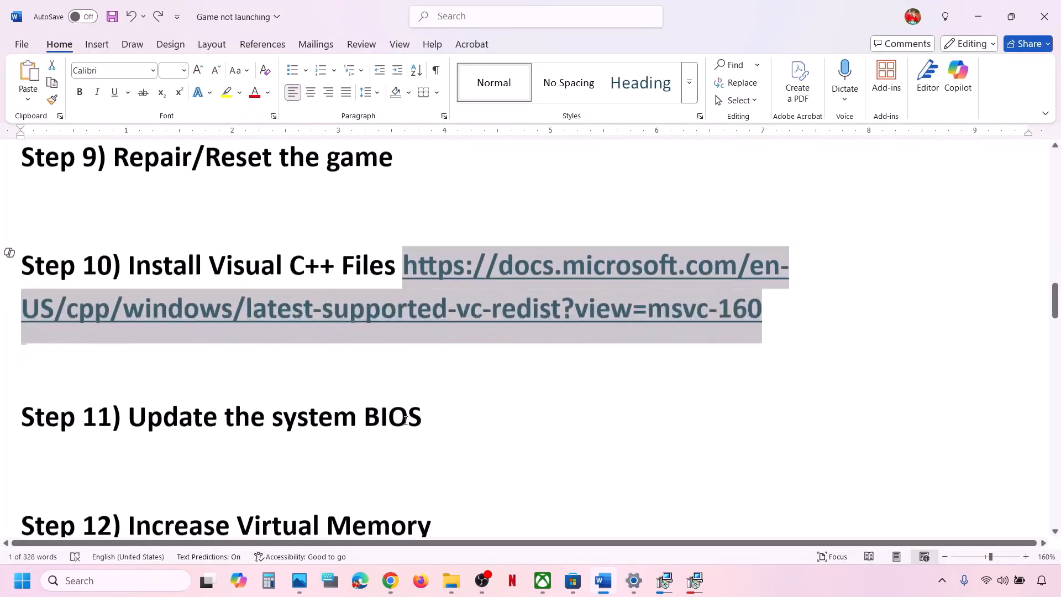
{"action": "left_click_drag", "start_coordinate": [146, 407], "coordinate": [430, 408]}
{"action": "left_click", "coordinate": [430, 408]}
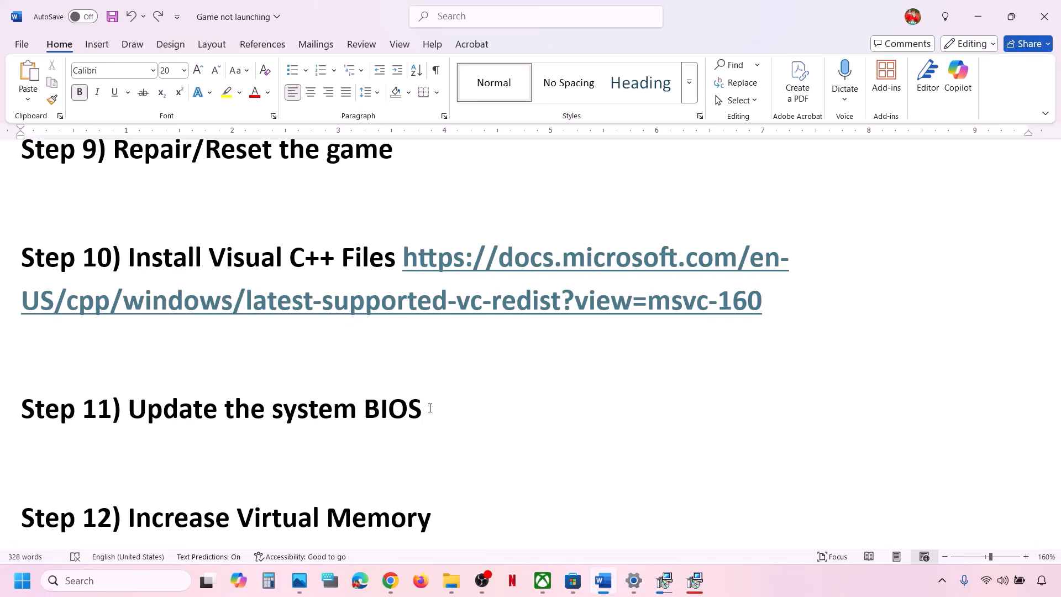
- Check battery and network in Quick Settings, then scroll the notes to Step 12's virtual memory sizes
{"action": "left_click", "coordinate": [1003, 581]}
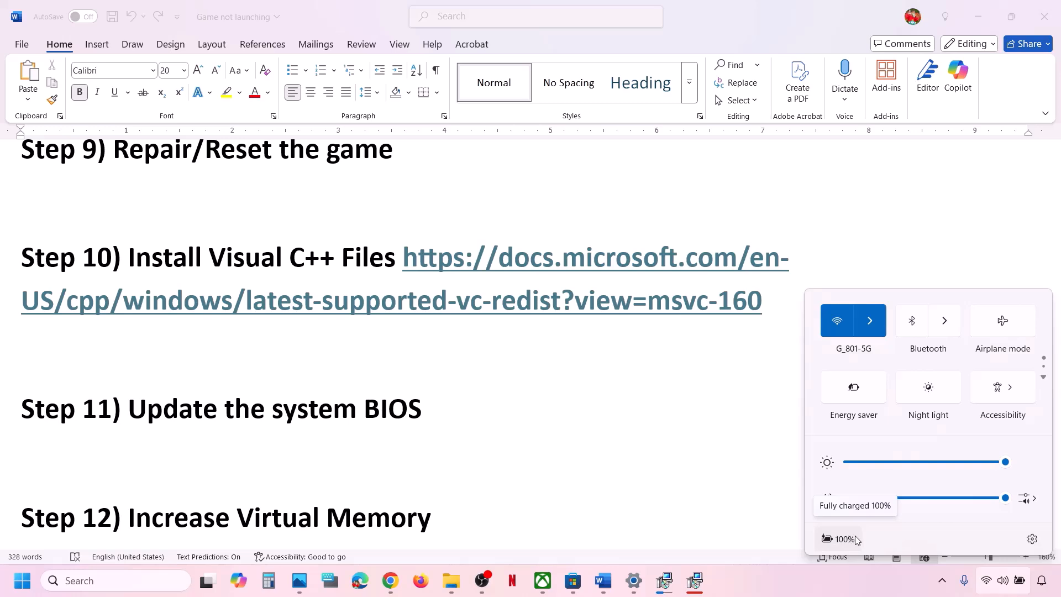
{"action": "left_click", "coordinate": [447, 409]}
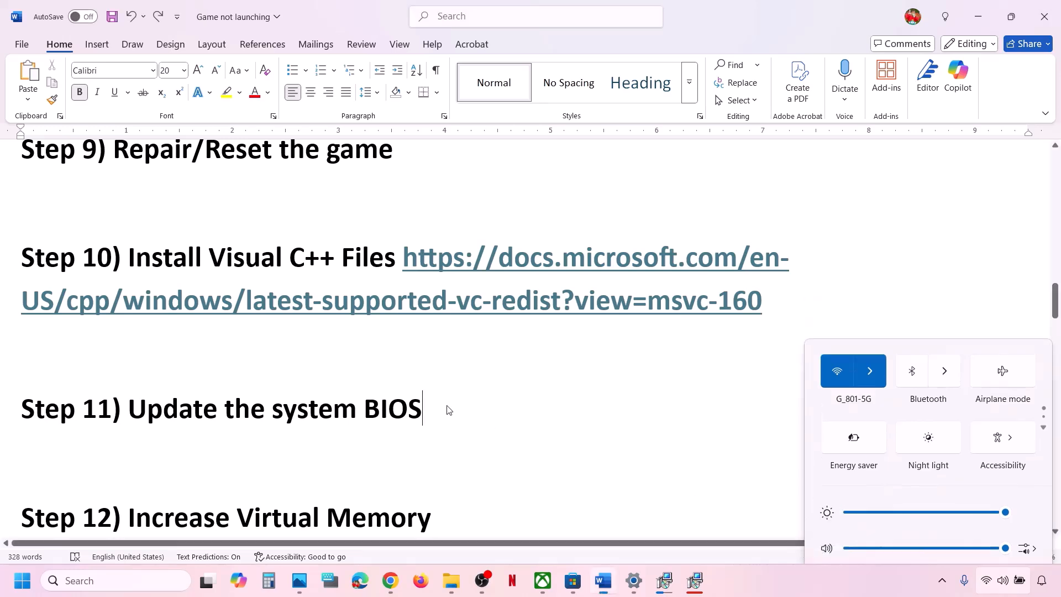
{"action": "left_click_drag", "start_coordinate": [439, 408], "coordinate": [110, 409]}
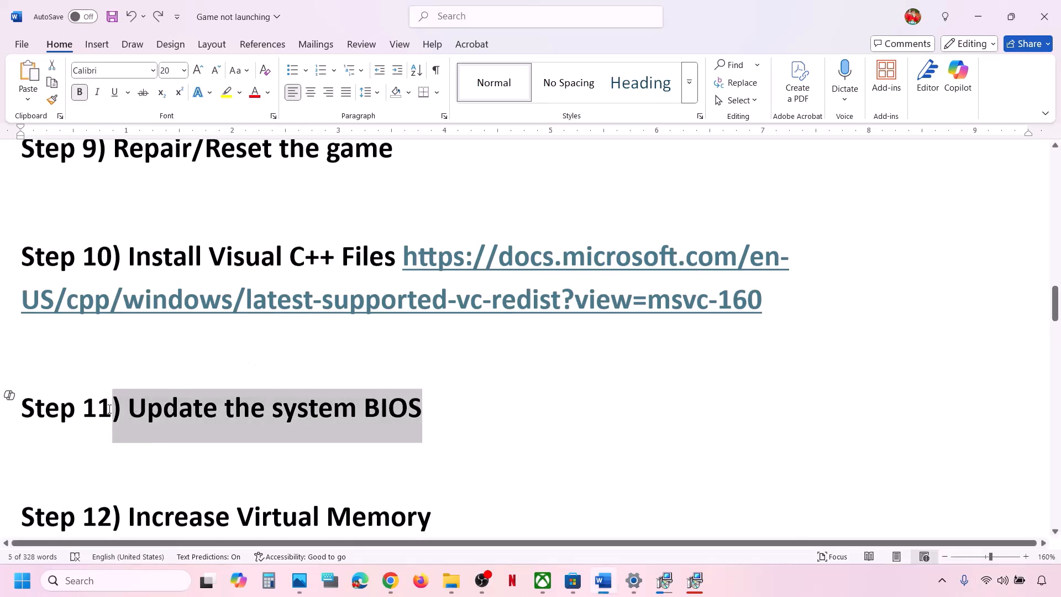
{"action": "scroll", "coordinate": [109, 409], "scroll_direction": "down", "scroll_amount": 3}
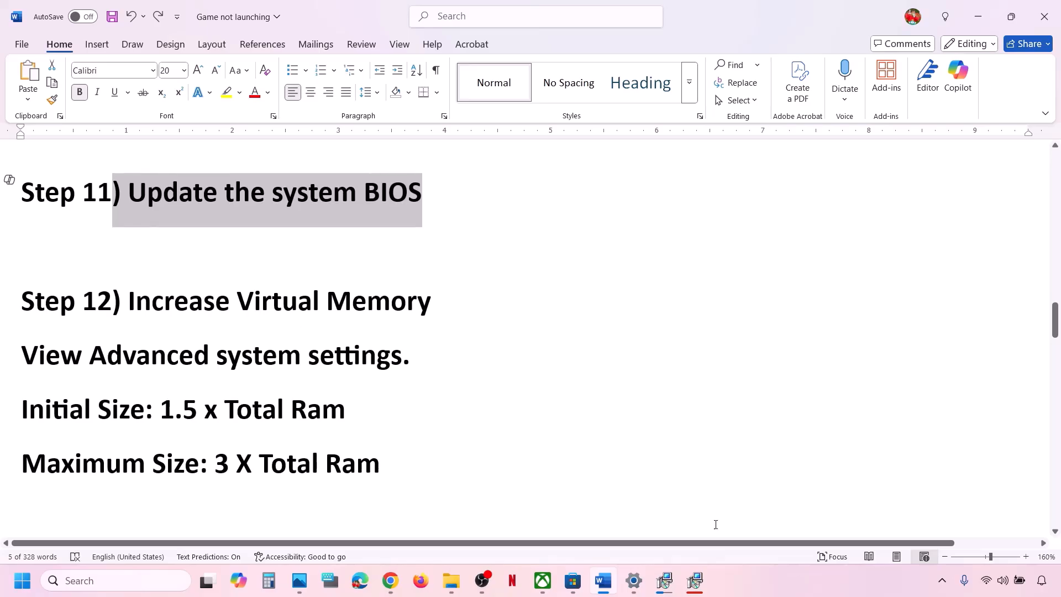
{"action": "left_click", "coordinate": [735, 574]}
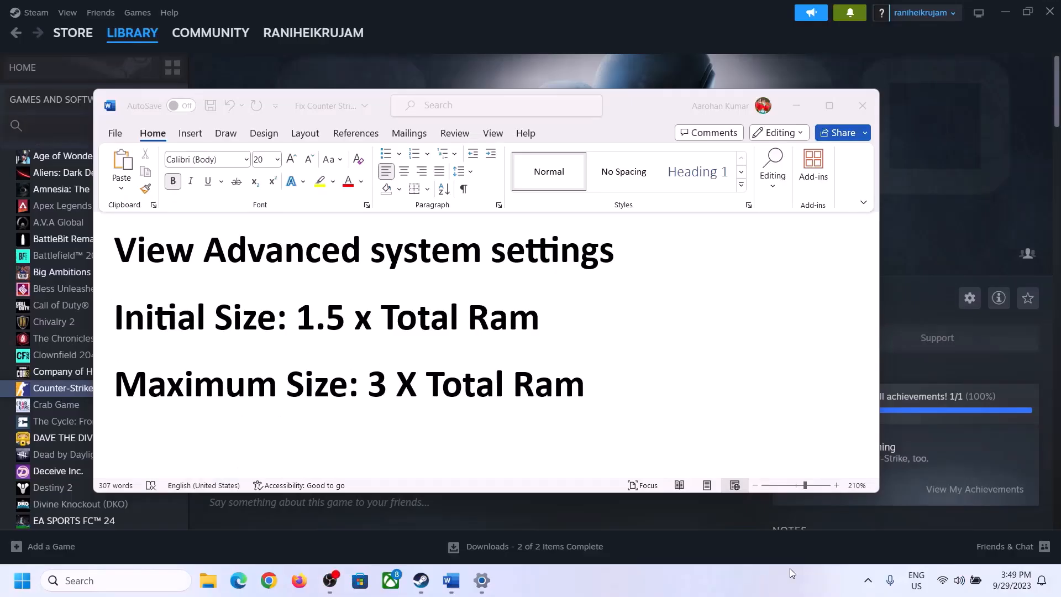
- Copy 'View Advanced system settings' from the notes and open it through Windows search
{"action": "left_click", "coordinate": [150, 254]}
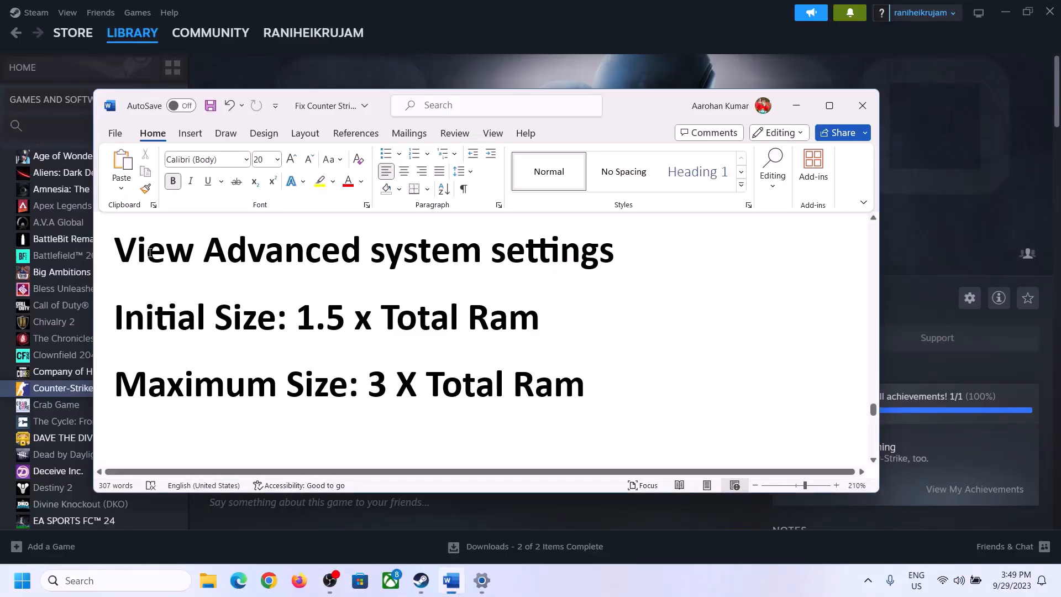
{"action": "left_click_drag", "start_coordinate": [126, 255], "coordinate": [586, 264]}
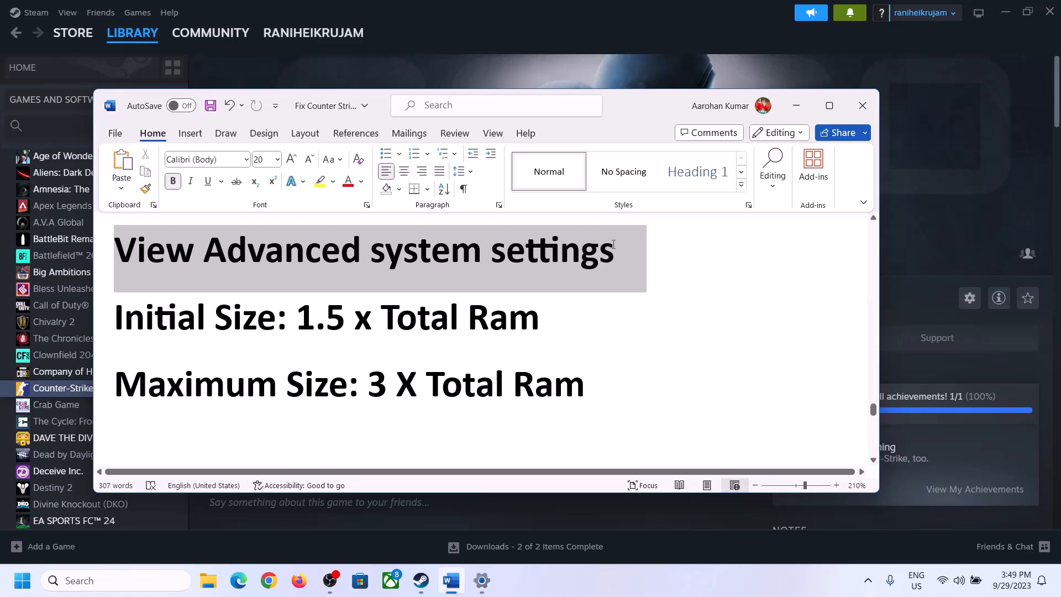
{"action": "left_click", "coordinate": [146, 171]}
{"action": "left_click", "coordinate": [126, 580]}
{"action": "key", "text": "ctrl+v"}
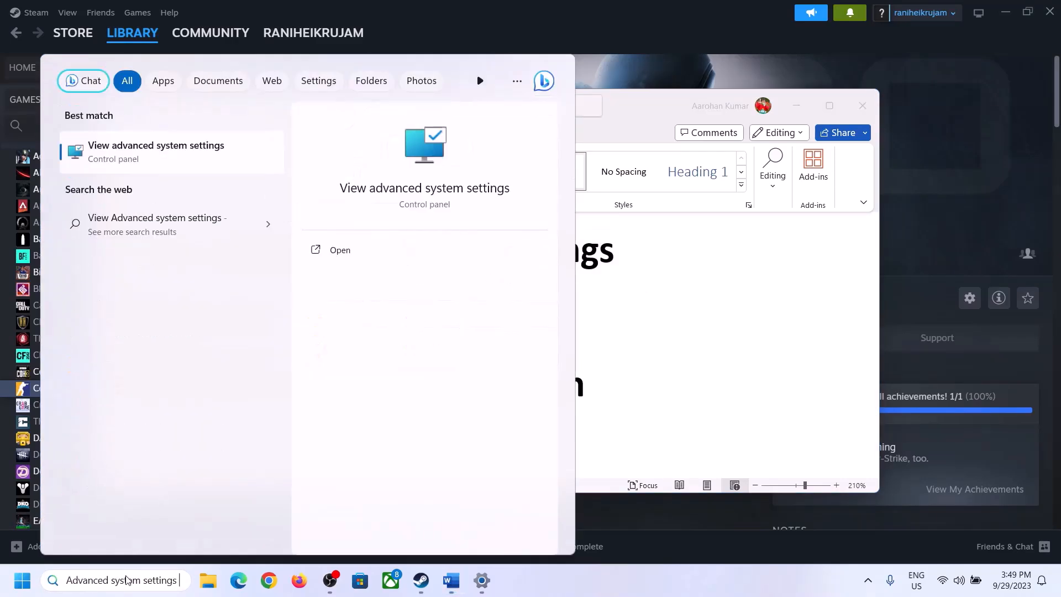
{"action": "left_click", "coordinate": [149, 160]}
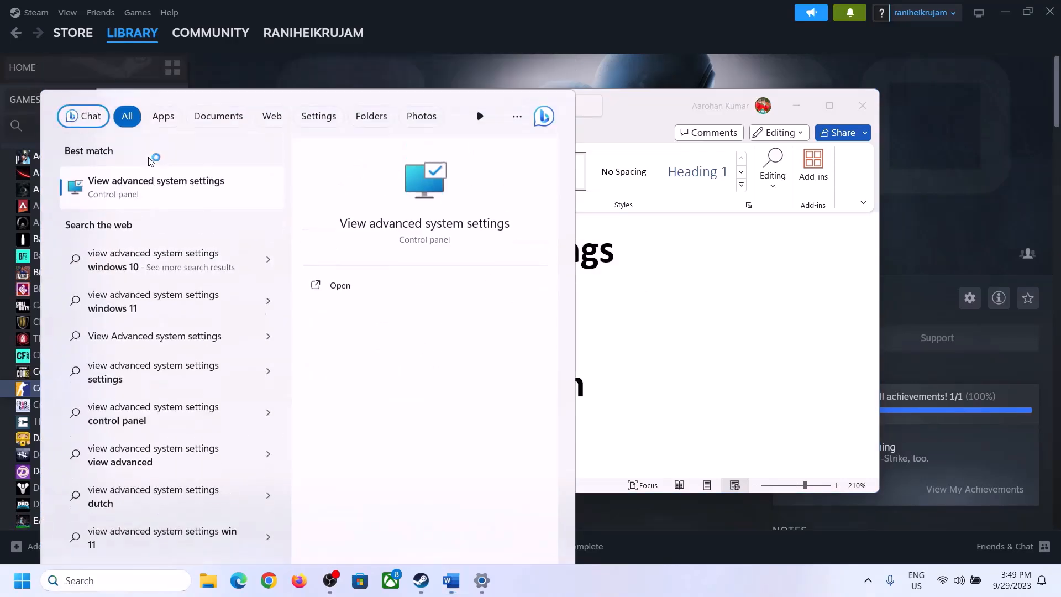
- Open the Virtual Memory settings via Performance Settings > Advanced > Change
{"action": "left_click_drag", "start_coordinate": [210, 102], "coordinate": [474, 192]}
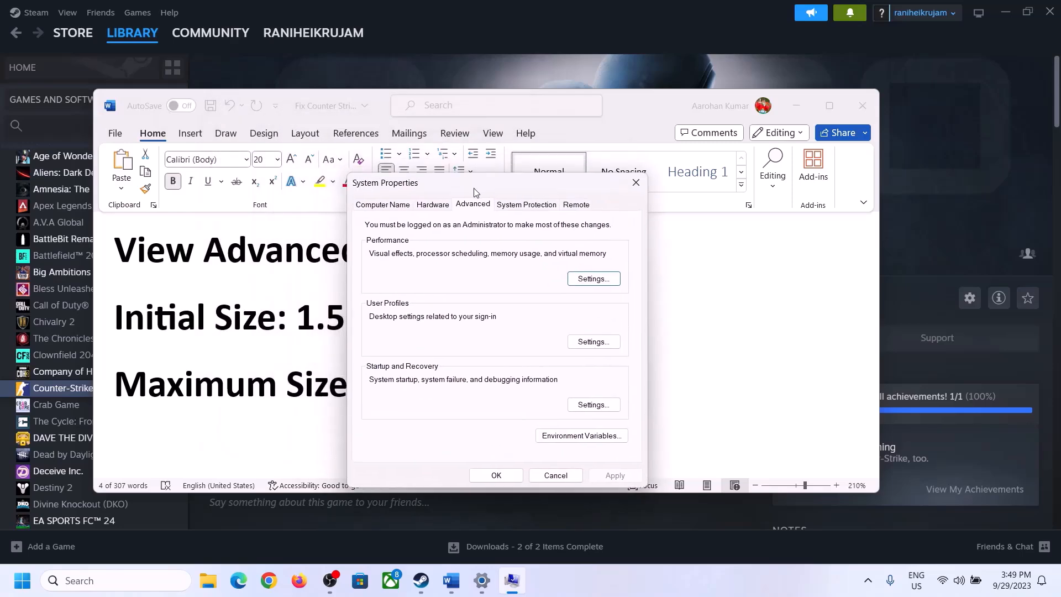
{"action": "left_click", "coordinate": [594, 283]}
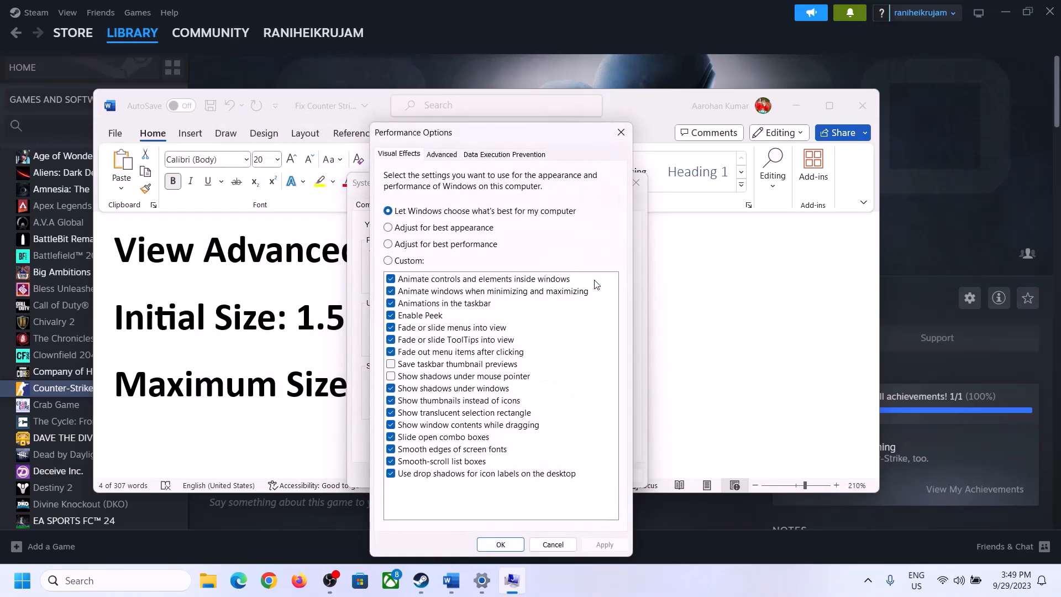
{"action": "left_click", "coordinate": [444, 156]}
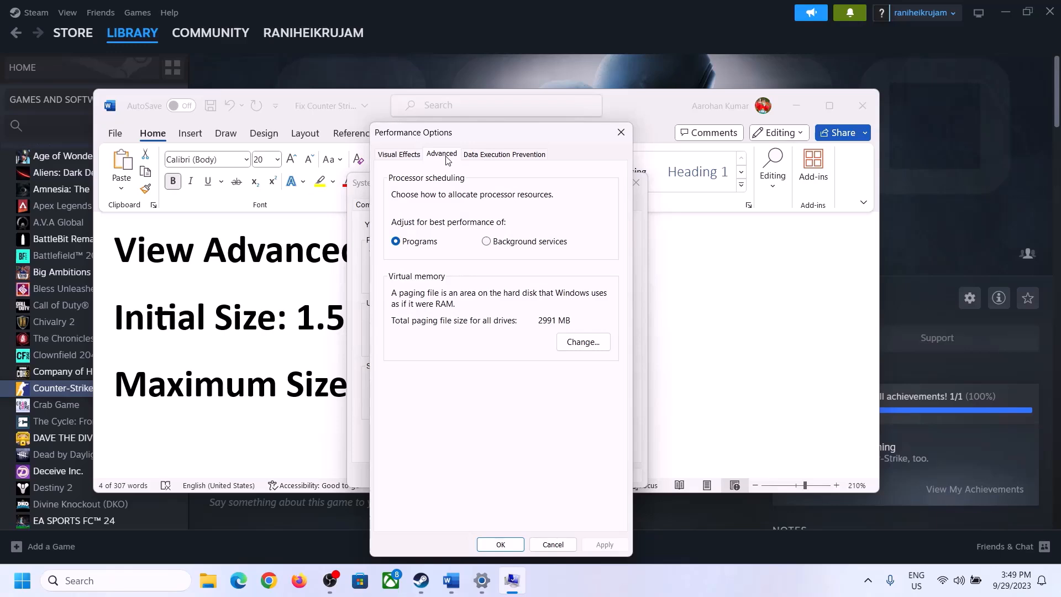
{"action": "left_click", "coordinate": [585, 346]}
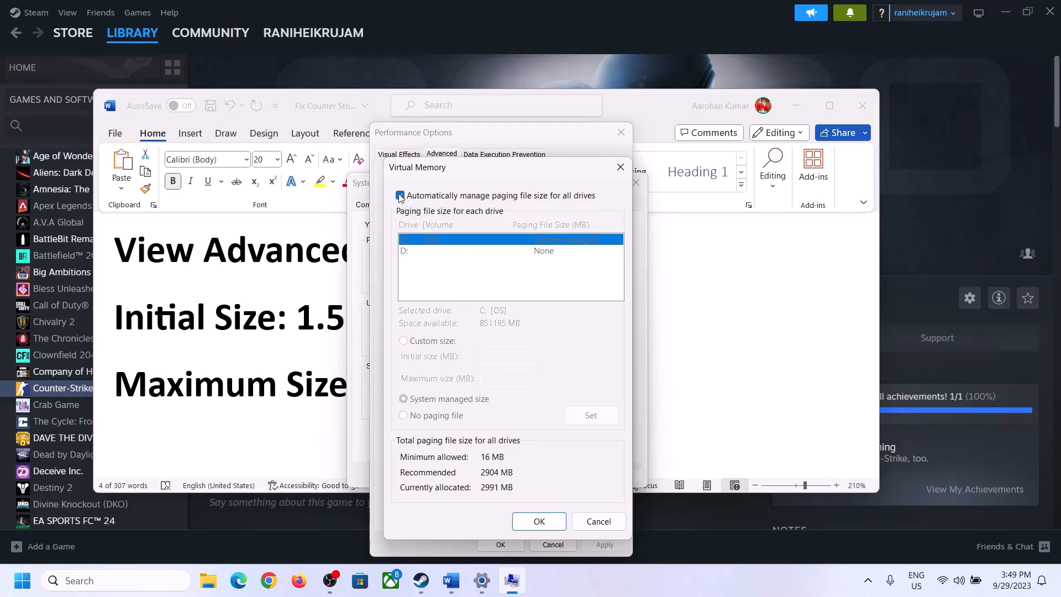
- Turn off automatic paging file management for C: and choose Custom size, checking the 1.5 x Total Ram rule
{"action": "left_click", "coordinate": [400, 196]}
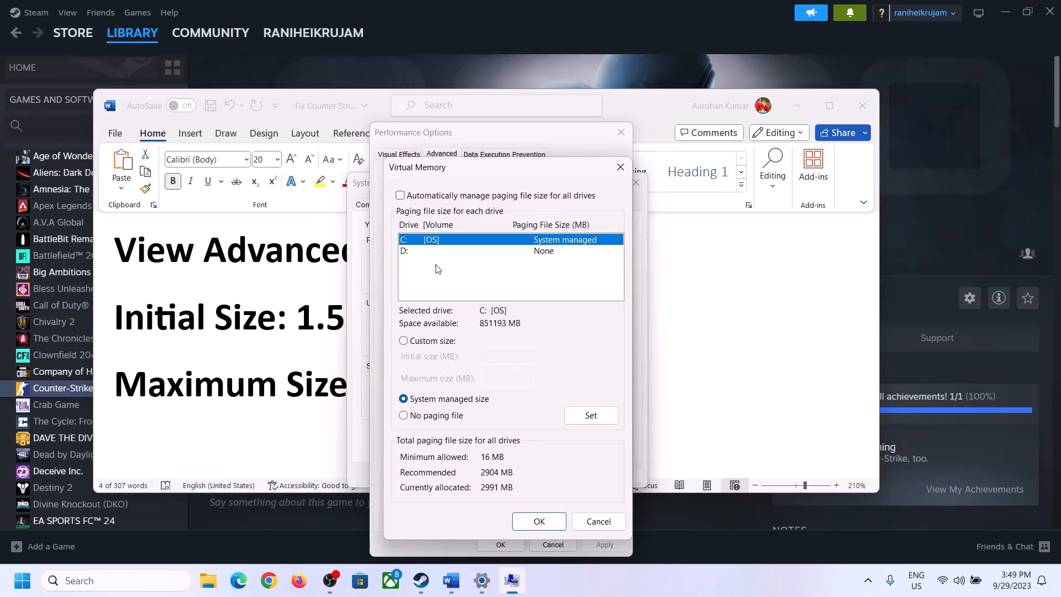
{"action": "left_click", "coordinate": [403, 341]}
{"action": "left_click", "coordinate": [491, 356]}
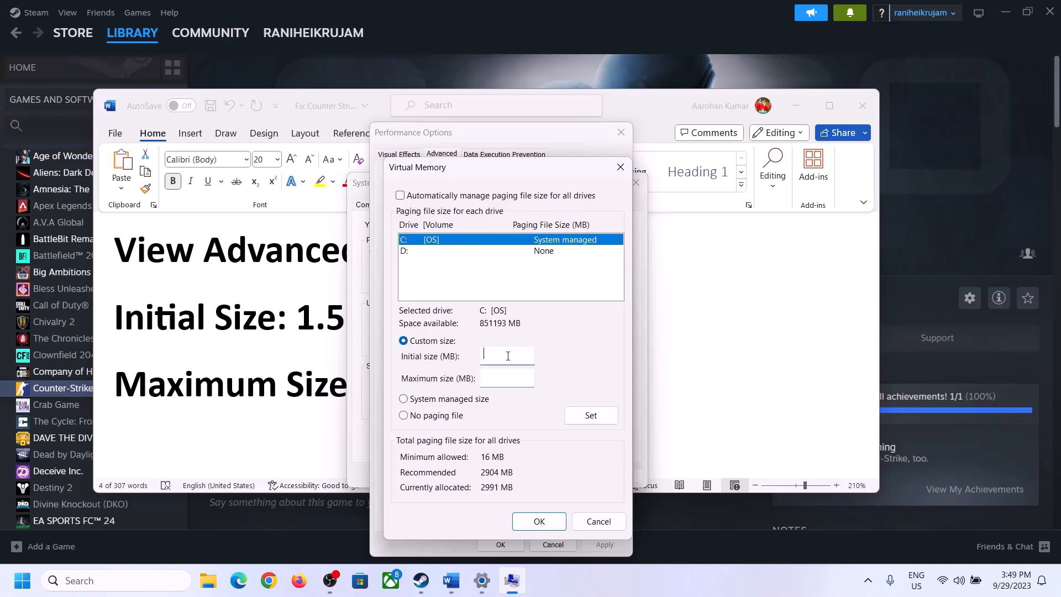
{"action": "left_click", "coordinate": [287, 326]}
{"action": "left_click_drag", "start_coordinate": [297, 326], "coordinate": [494, 330]}
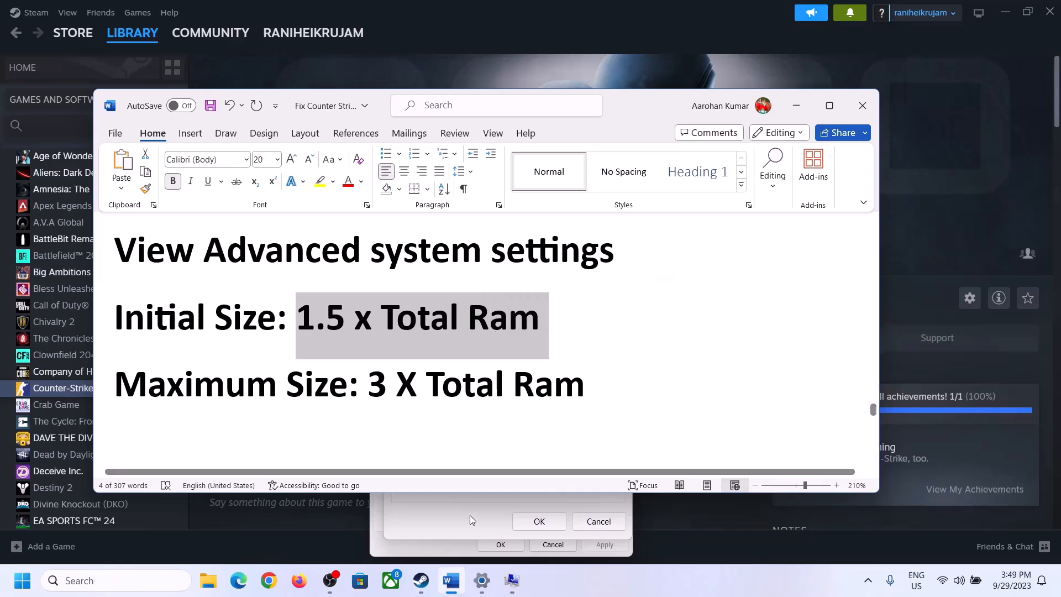
- Look up the installed RAM, 16.0 GB, on Settings' System > About page
{"action": "left_click", "coordinate": [482, 582]}
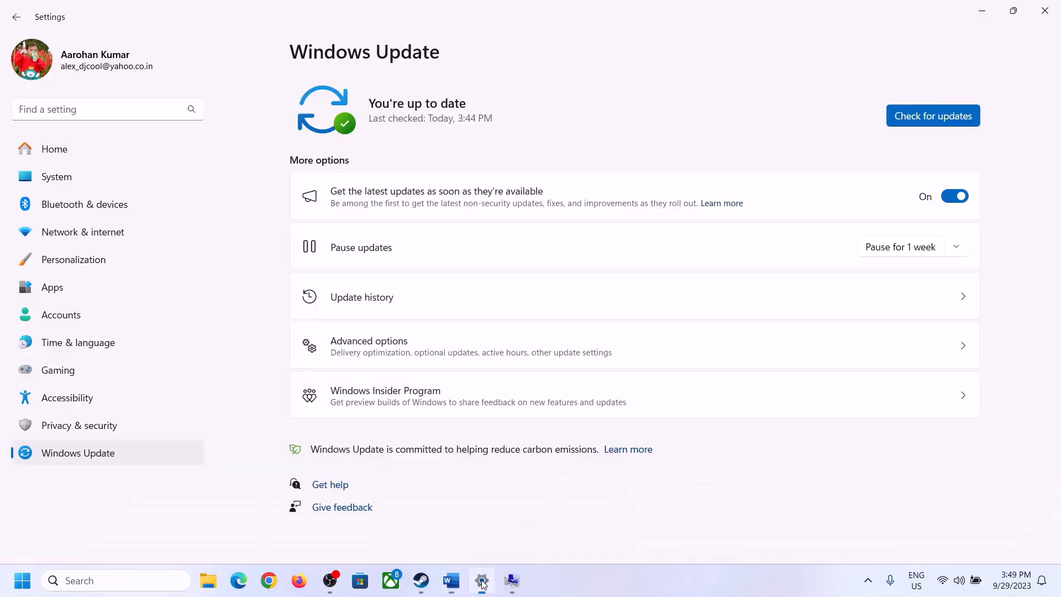
{"action": "left_click", "coordinate": [48, 185]}
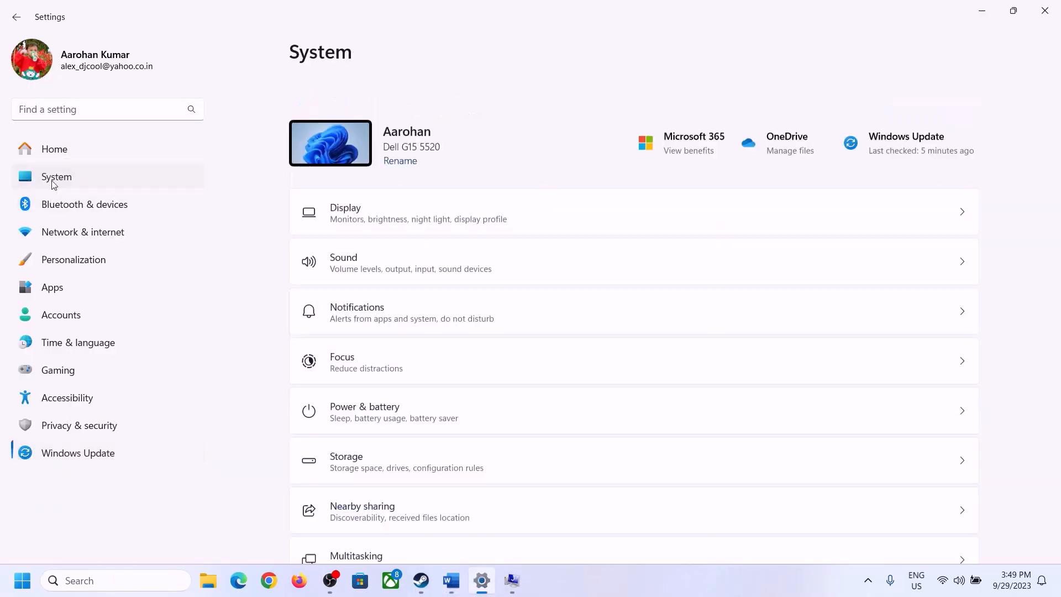
{"action": "scroll", "coordinate": [370, 442], "scroll_direction": "down", "scroll_amount": 5}
{"action": "left_click", "coordinate": [350, 525]}
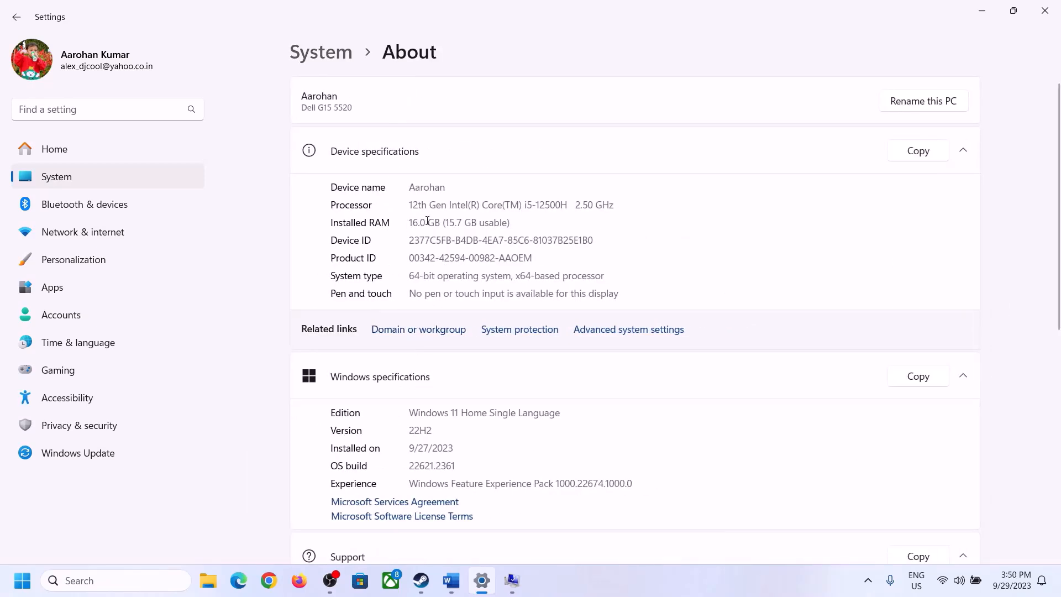
{"action": "left_click_drag", "start_coordinate": [416, 222], "coordinate": [404, 224]}
{"action": "left_click", "coordinate": [417, 222]}
{"action": "left_click_drag", "start_coordinate": [419, 222], "coordinate": [404, 222]}
{"action": "left_click", "coordinate": [511, 581]}
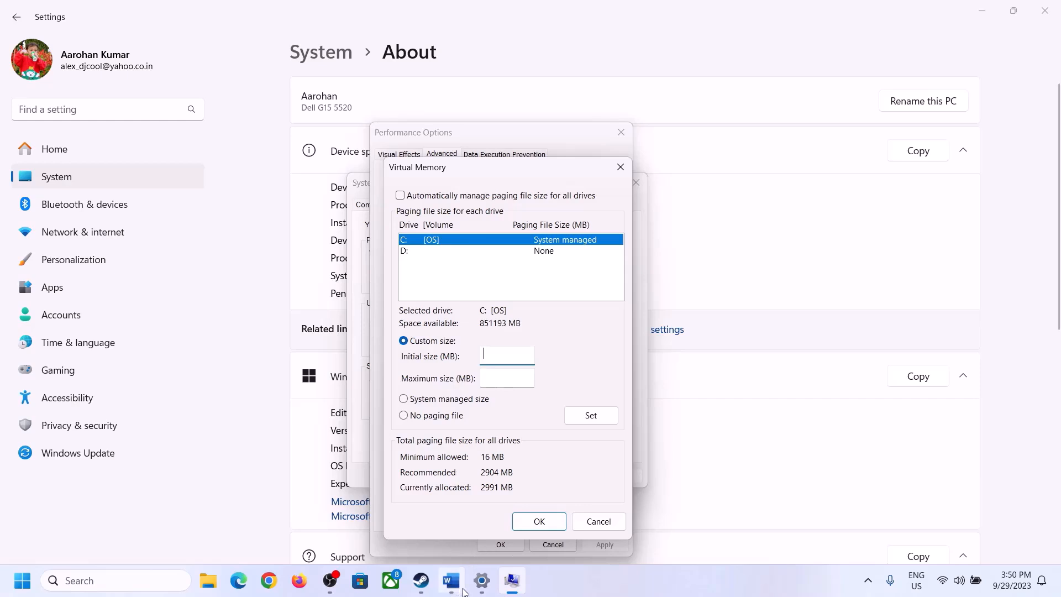
- Launch Calculator via Run and place it beside the virtual memory settings
{"action": "key", "text": "super+r"}
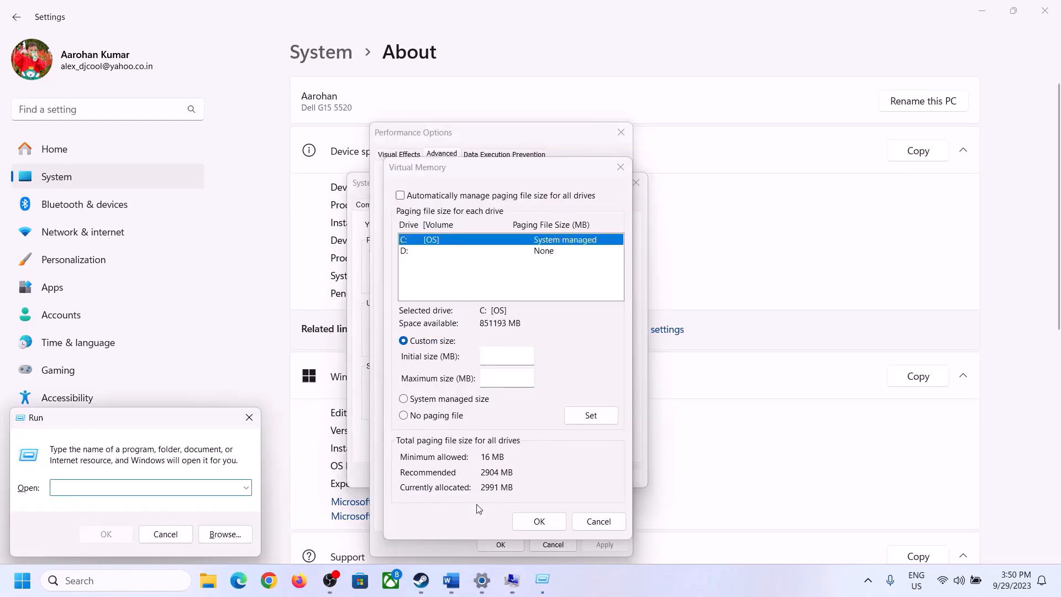
{"action": "type", "text": "calc"}
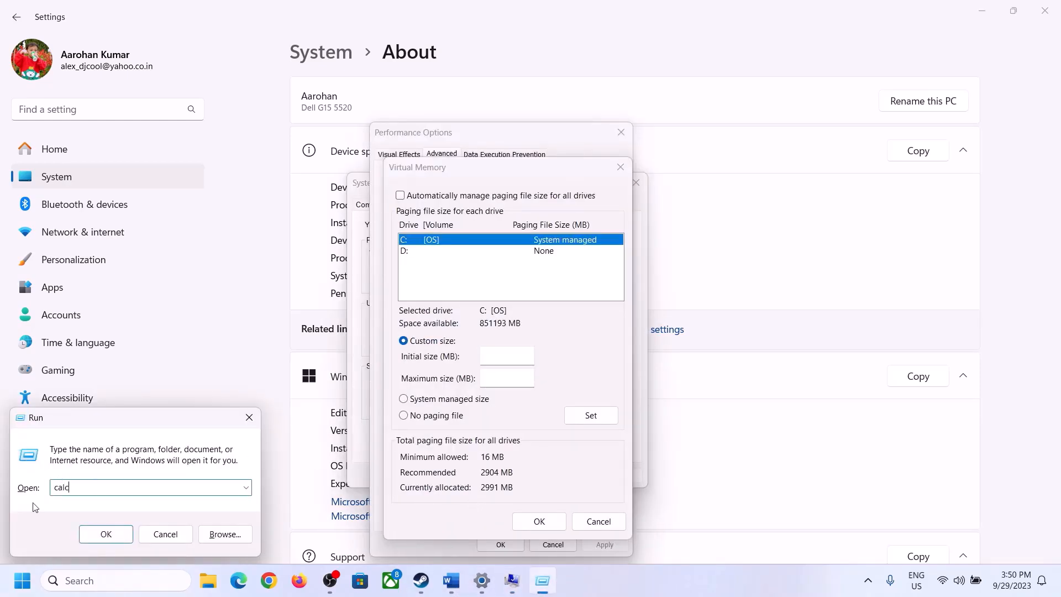
{"action": "left_click", "coordinate": [105, 534]}
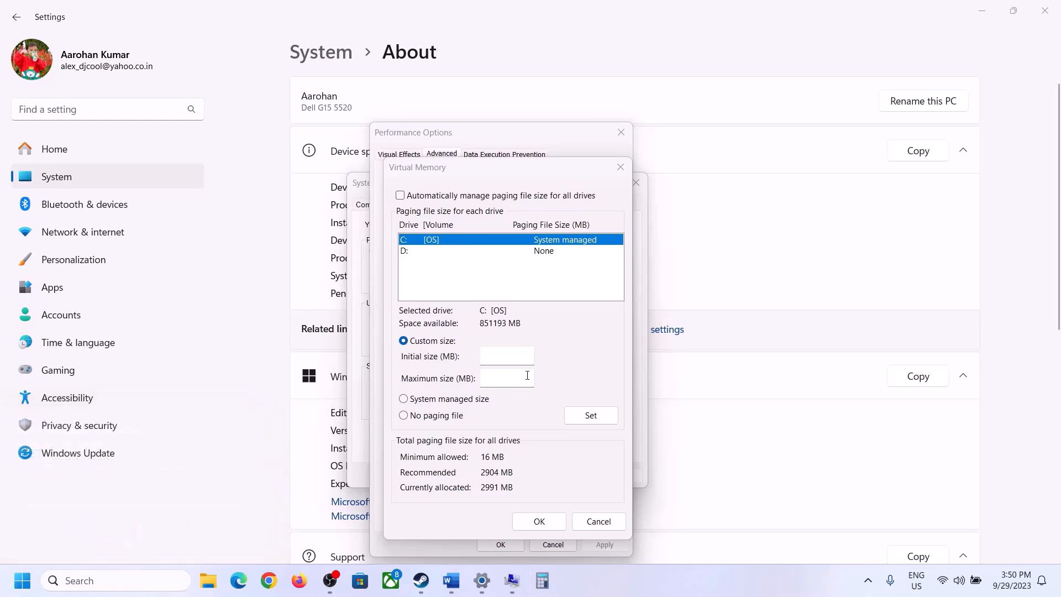
{"action": "left_click_drag", "start_coordinate": [133, 21], "coordinate": [775, 183]}
{"action": "mouse_move", "coordinate": [452, 580]}
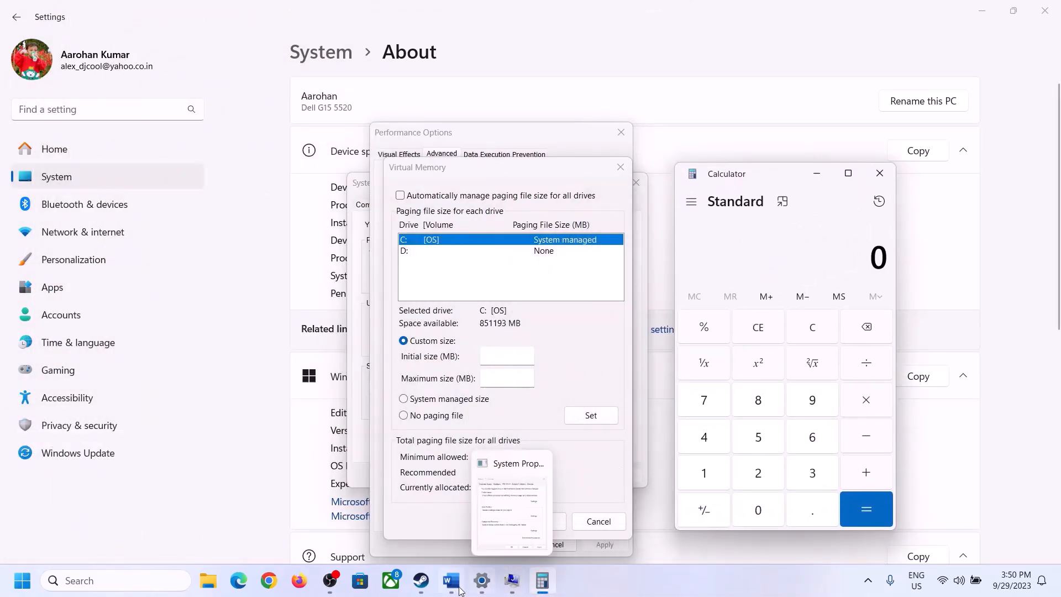
{"action": "left_click", "coordinate": [412, 521]}
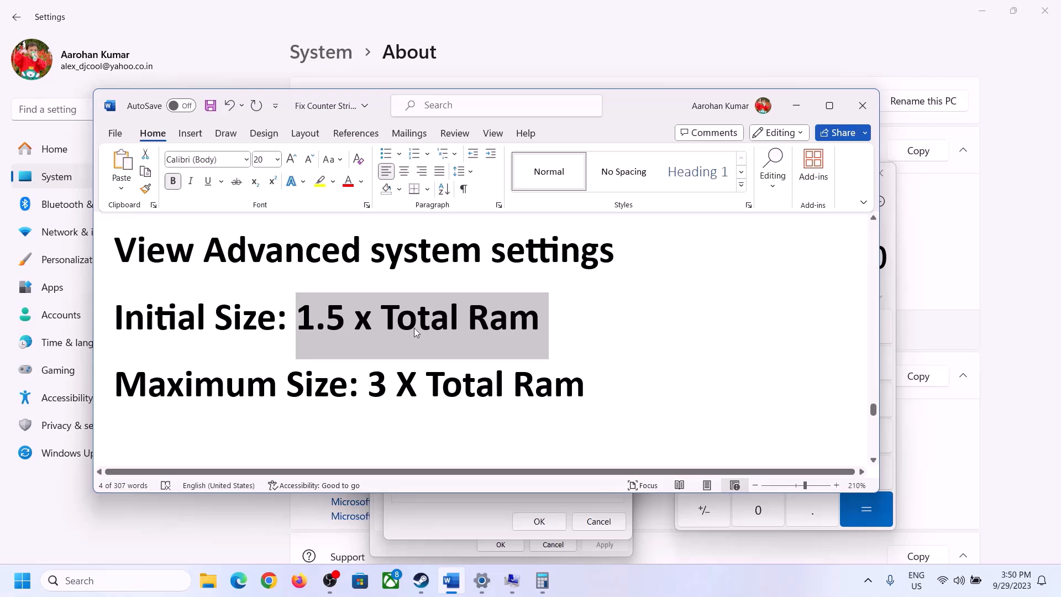
{"action": "left_click", "coordinate": [542, 580]}
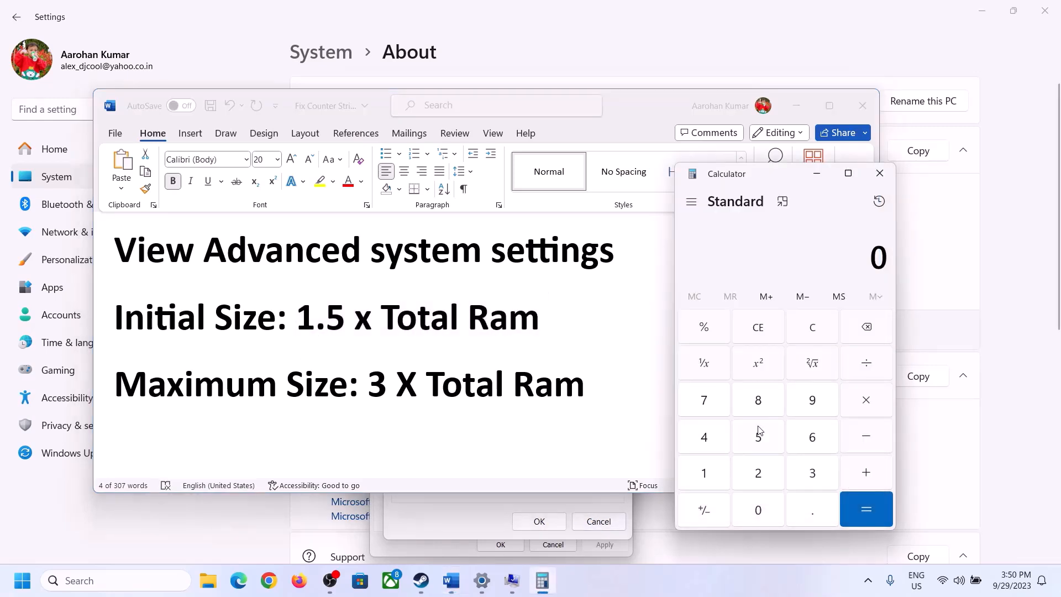
- Convert the 16 GB of RAM to MB in Calculator: 16 × 1024 = 16,384
{"action": "left_click", "coordinate": [705, 477]}
{"action": "left_click", "coordinate": [808, 446]}
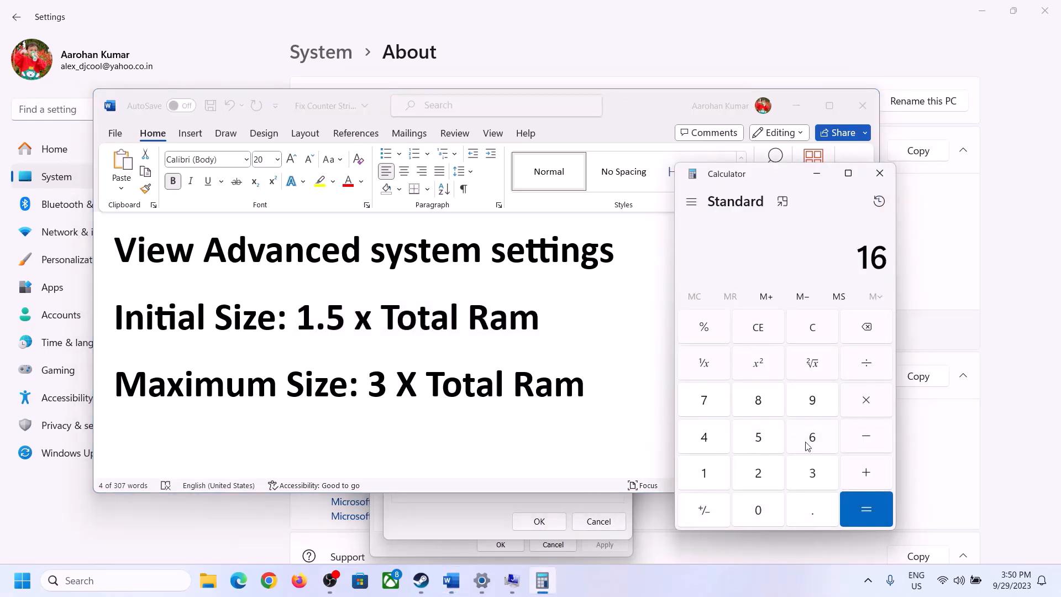
{"action": "left_click", "coordinate": [814, 338]}
{"action": "left_click", "coordinate": [712, 474]}
{"action": "left_click", "coordinate": [794, 441]}
{"action": "left_click", "coordinate": [866, 409]}
{"action": "left_click", "coordinate": [702, 477]}
{"action": "left_click", "coordinate": [762, 514]}
{"action": "left_click", "coordinate": [762, 481]}
{"action": "left_click", "coordinate": [713, 446]}
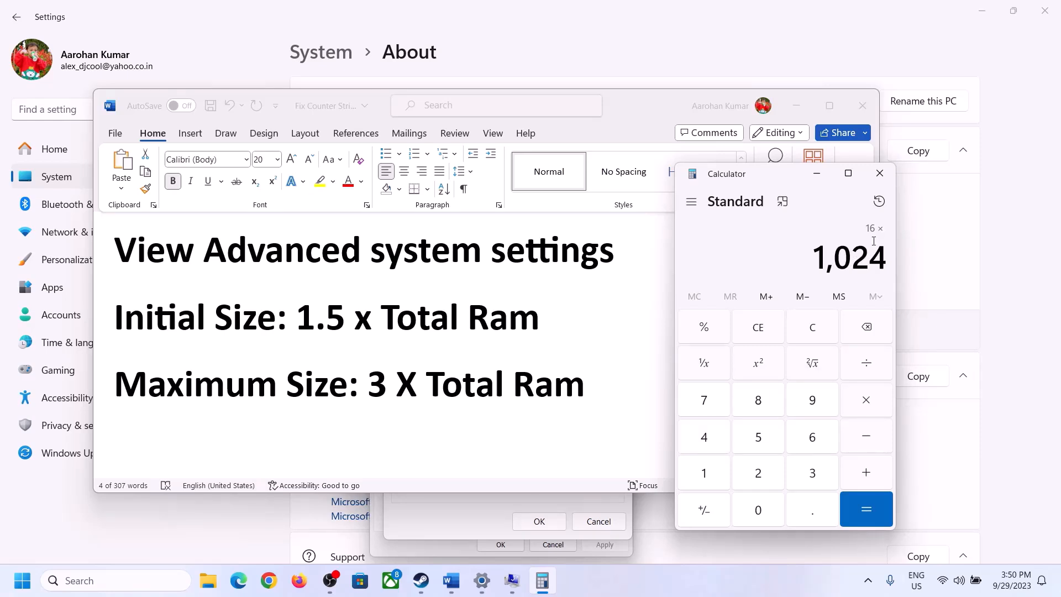
{"action": "left_click", "coordinate": [865, 510]}
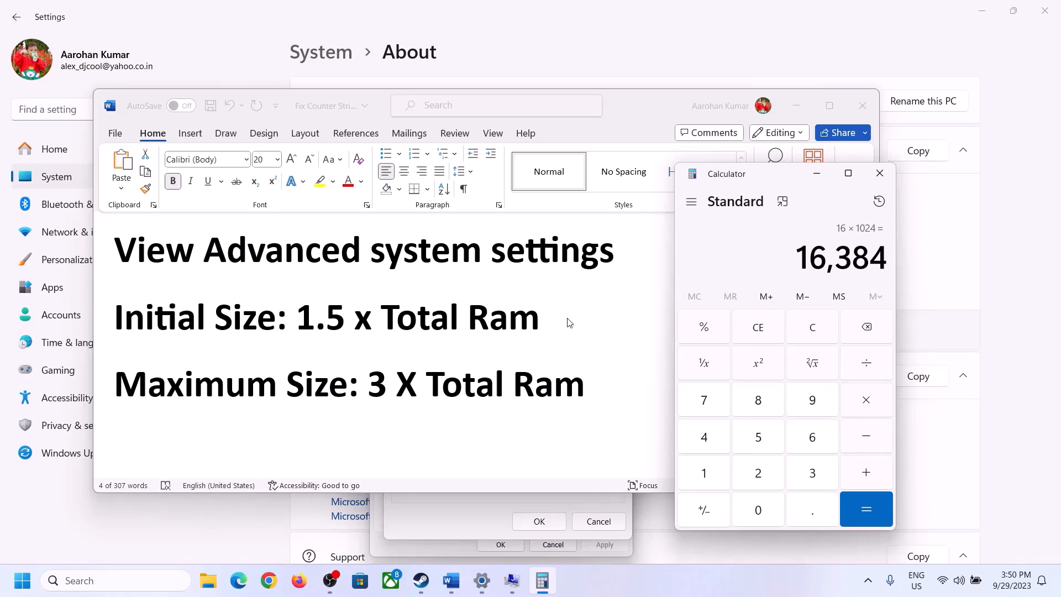
- Multiply 16,384 by 1.5 to get the 24,576 MB initial paging size
{"action": "left_click", "coordinate": [866, 401]}
{"action": "left_click", "coordinate": [708, 474]}
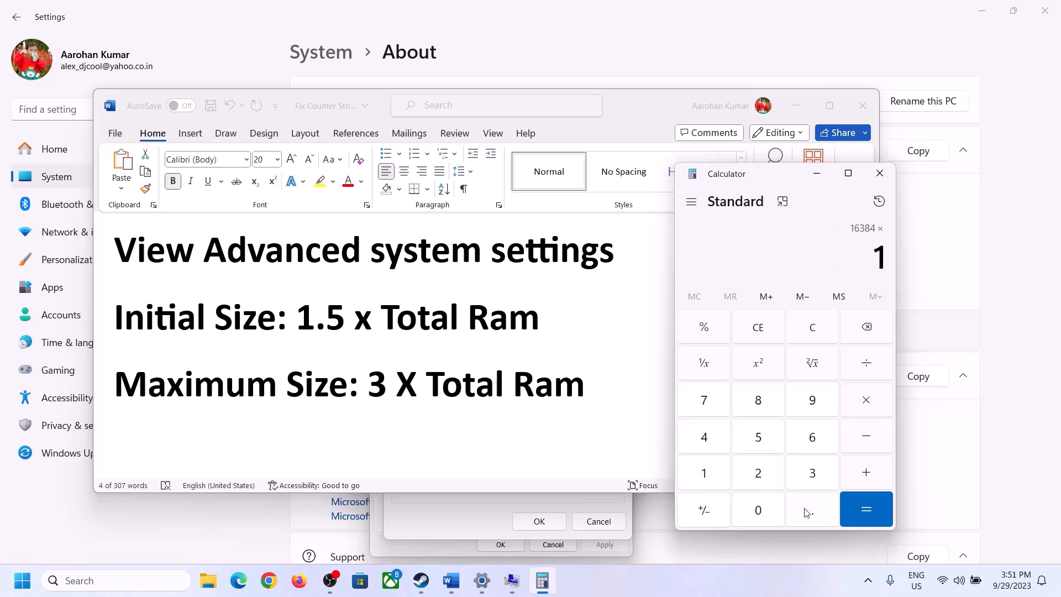
{"action": "left_click", "coordinate": [808, 511]}
{"action": "left_click", "coordinate": [767, 444]}
{"action": "left_click", "coordinate": [865, 504]}
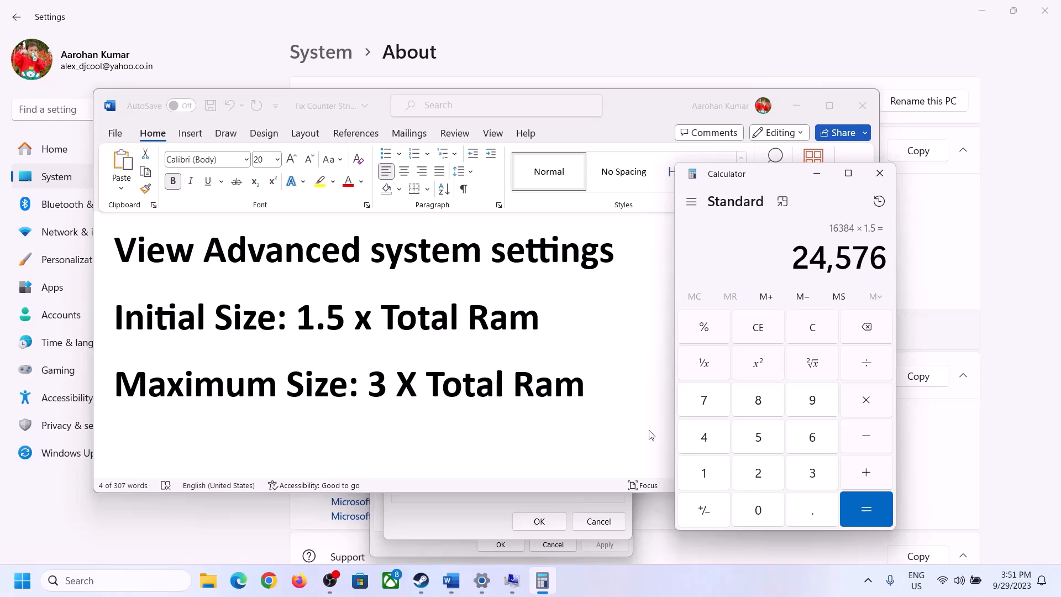
{"action": "left_click", "coordinate": [486, 507]}
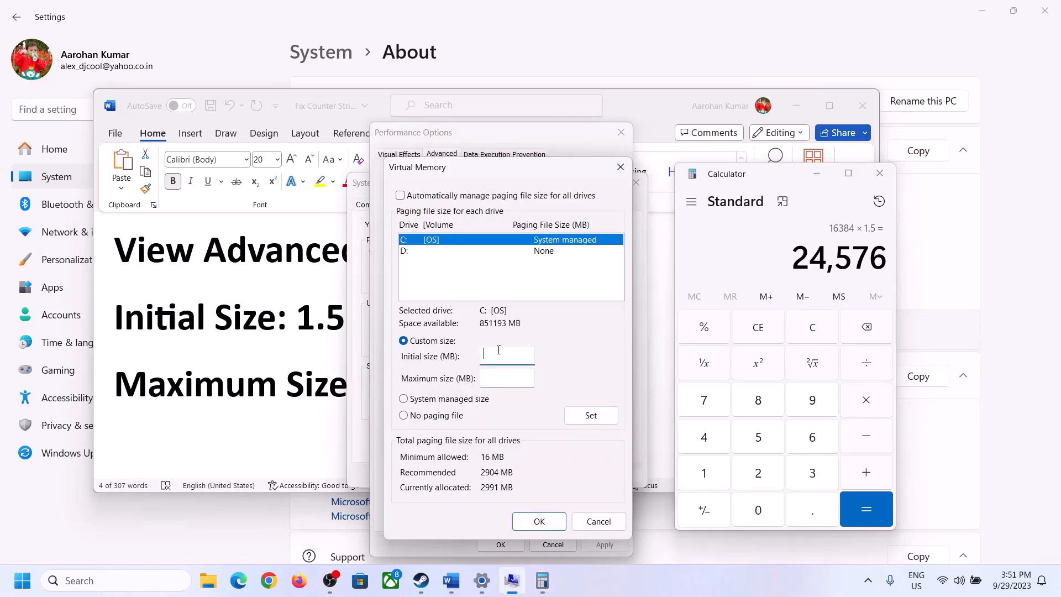
- Enter the initial paging size and clear Calculator for the maximum-size calculation
{"action": "type", "text": "24576"}
{"action": "left_click", "coordinate": [532, 378]}
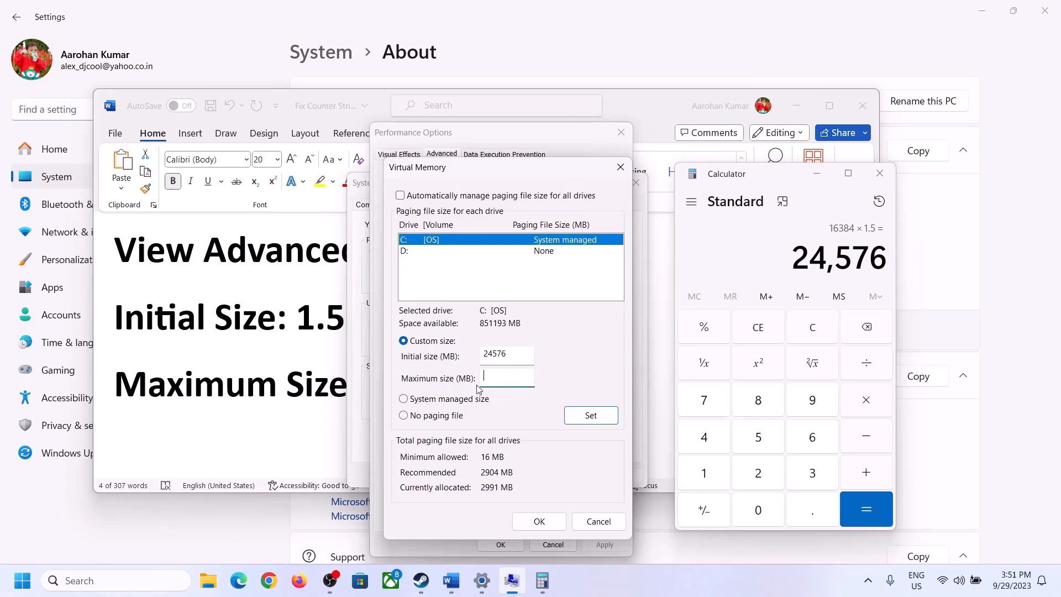
{"action": "left_click", "coordinate": [329, 394]}
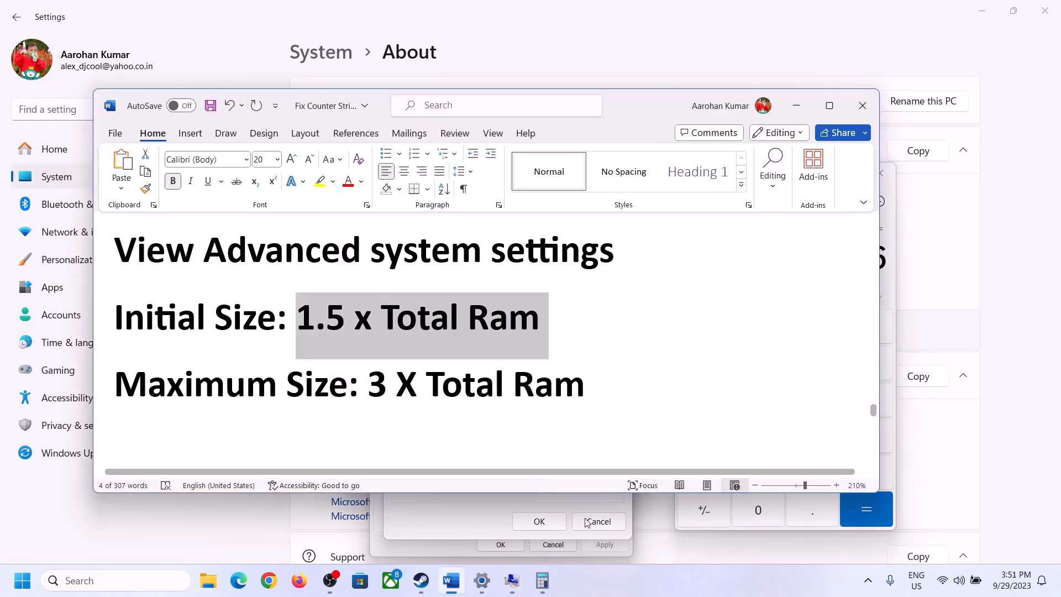
{"action": "left_click", "coordinate": [891, 286]}
{"action": "left_click", "coordinate": [822, 330]}
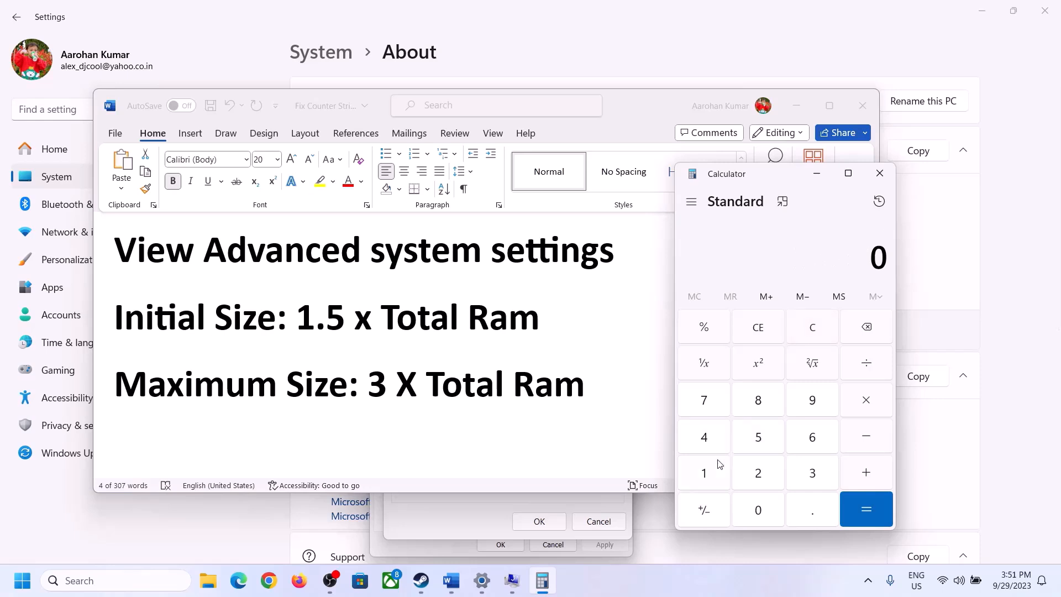
{"action": "left_click", "coordinate": [488, 589]}
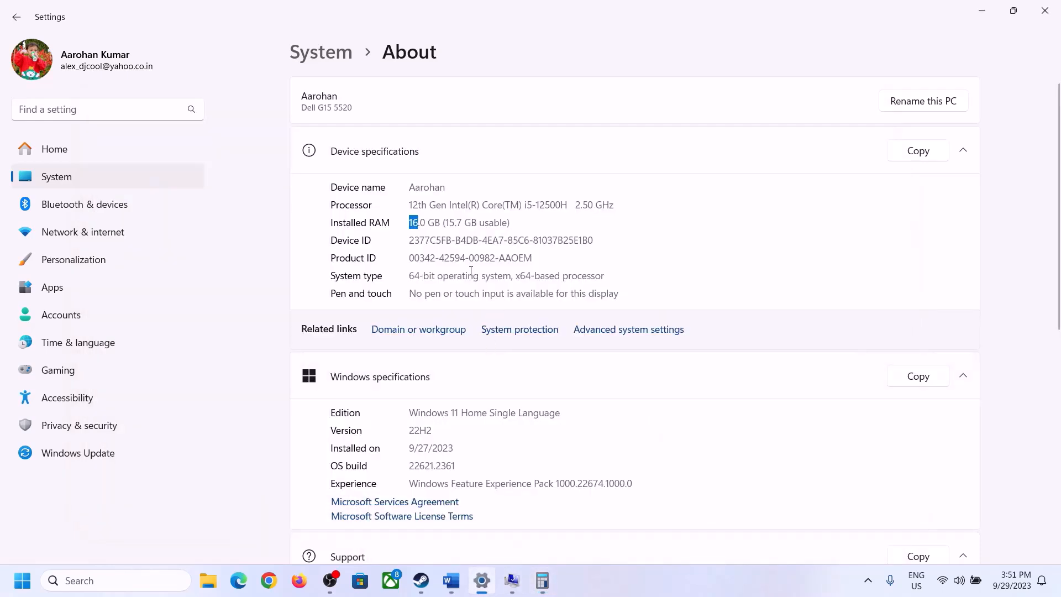
{"action": "left_click", "coordinate": [542, 581]}
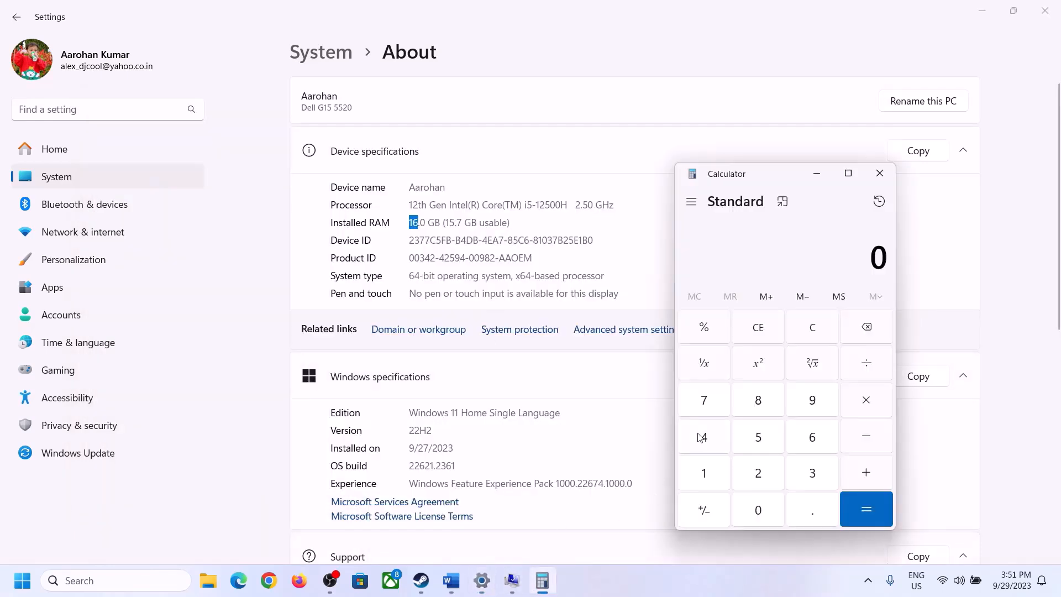
- Recompute 16 × 1024 = 16,384 MB in Calculator
{"action": "left_click", "coordinate": [714, 469]}
{"action": "left_click", "coordinate": [805, 439]}
{"action": "left_click", "coordinate": [861, 401]}
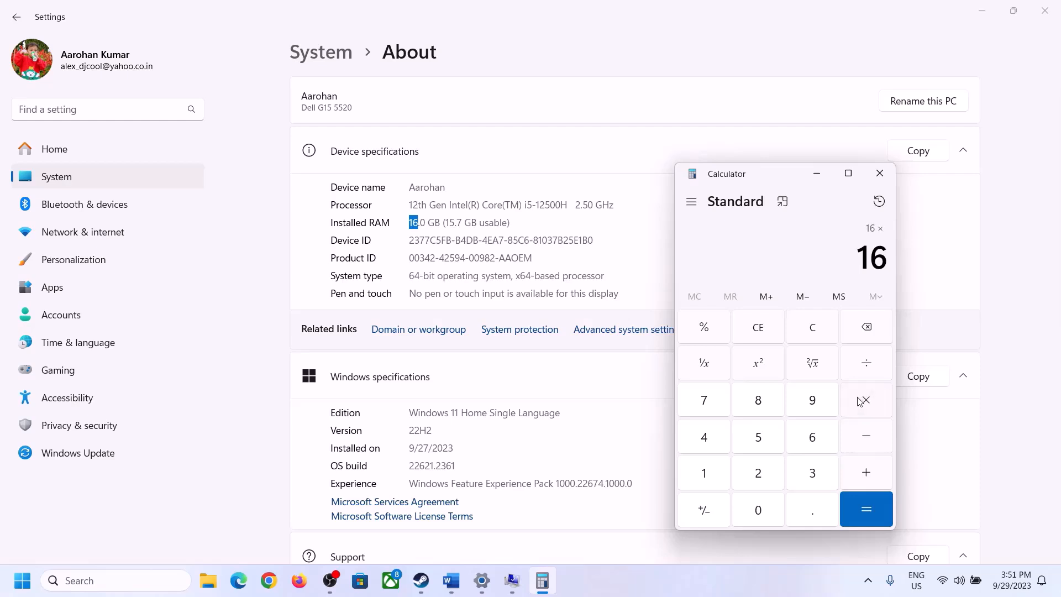
{"action": "left_click", "coordinate": [712, 467]}
{"action": "left_click", "coordinate": [751, 508]}
{"action": "left_click", "coordinate": [758, 472]}
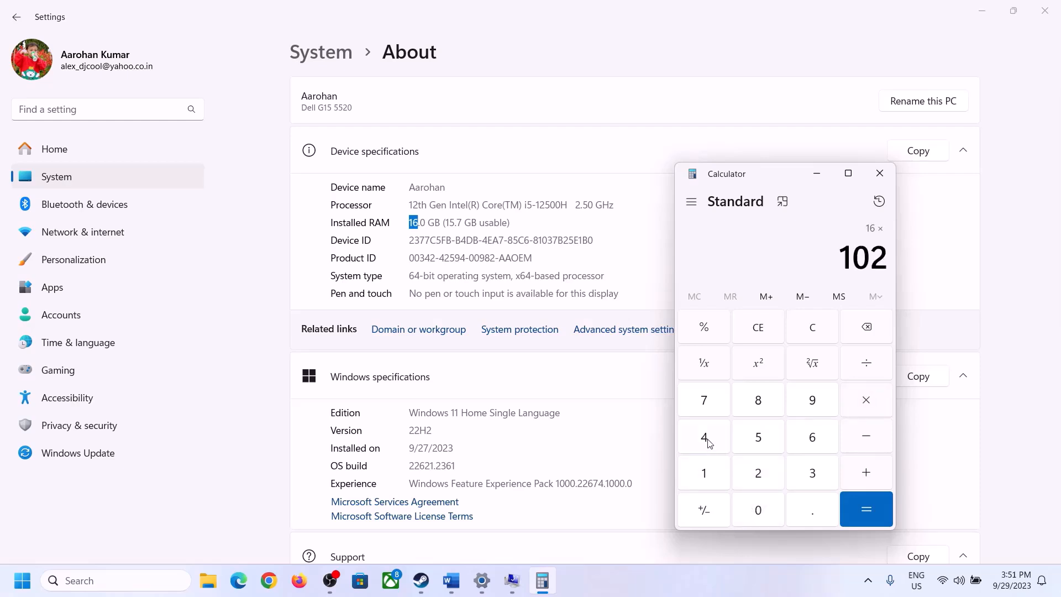
{"action": "left_click", "coordinate": [704, 437]}
{"action": "left_click", "coordinate": [858, 520]}
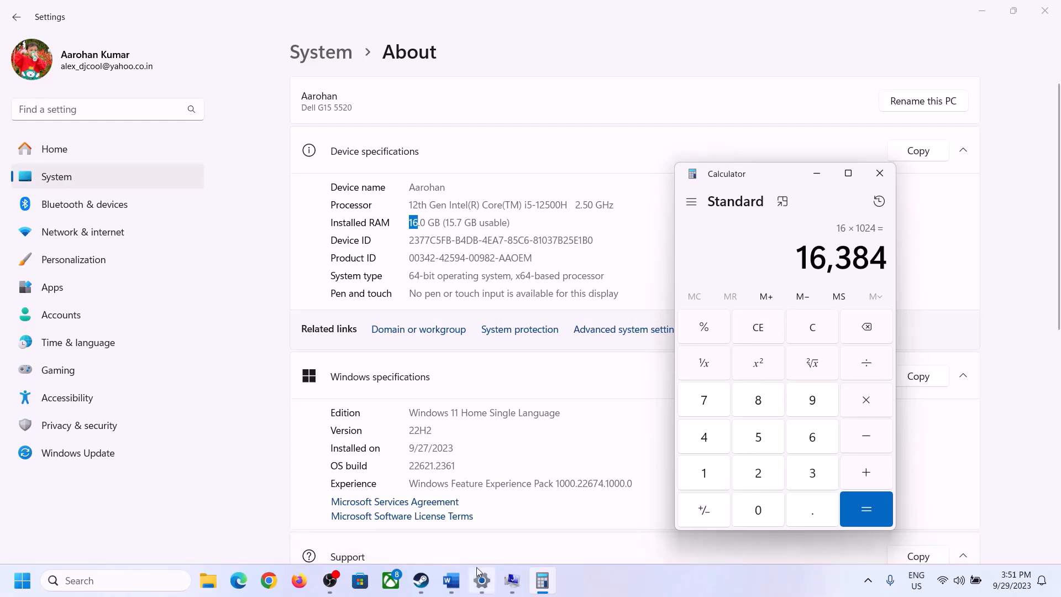
- Multiply 16,384 by 3 to get the 49,152 MB maximum paging size
{"action": "left_click", "coordinate": [451, 581]}
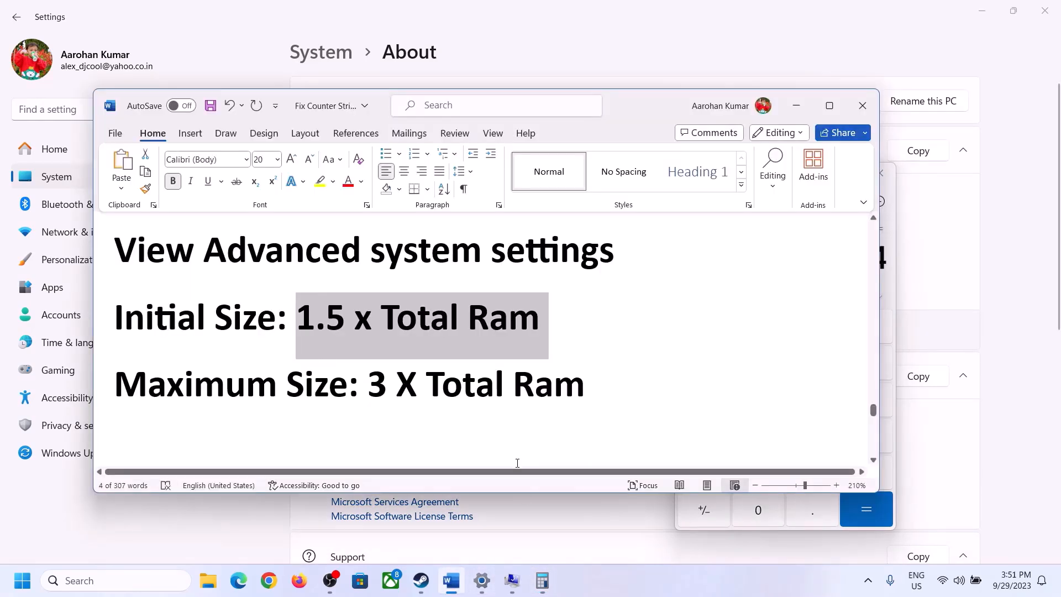
{"action": "left_click", "coordinate": [542, 580]}
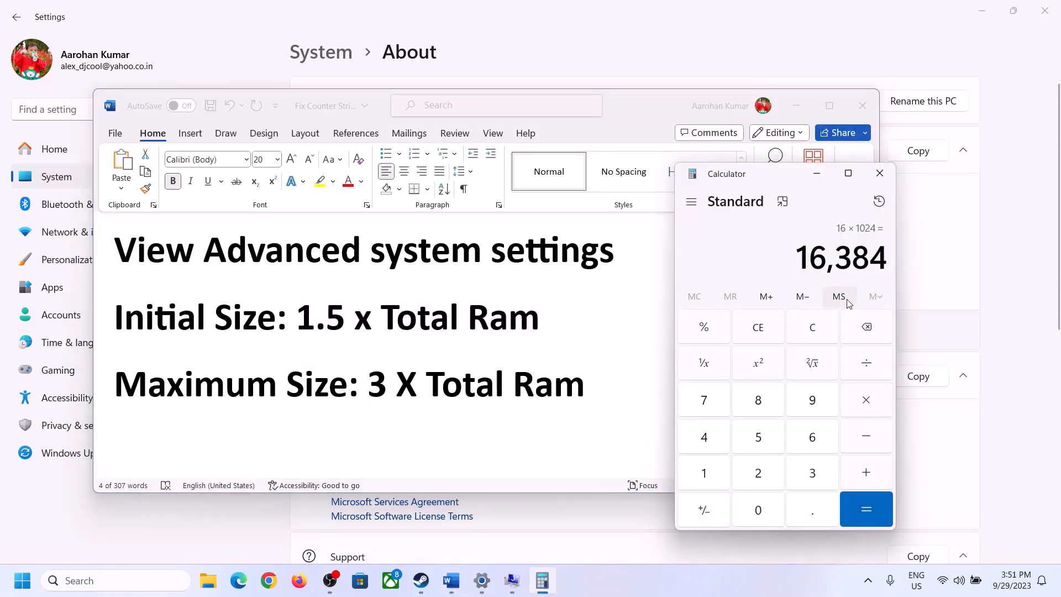
{"action": "left_click", "coordinate": [867, 408]}
{"action": "left_click", "coordinate": [798, 476]}
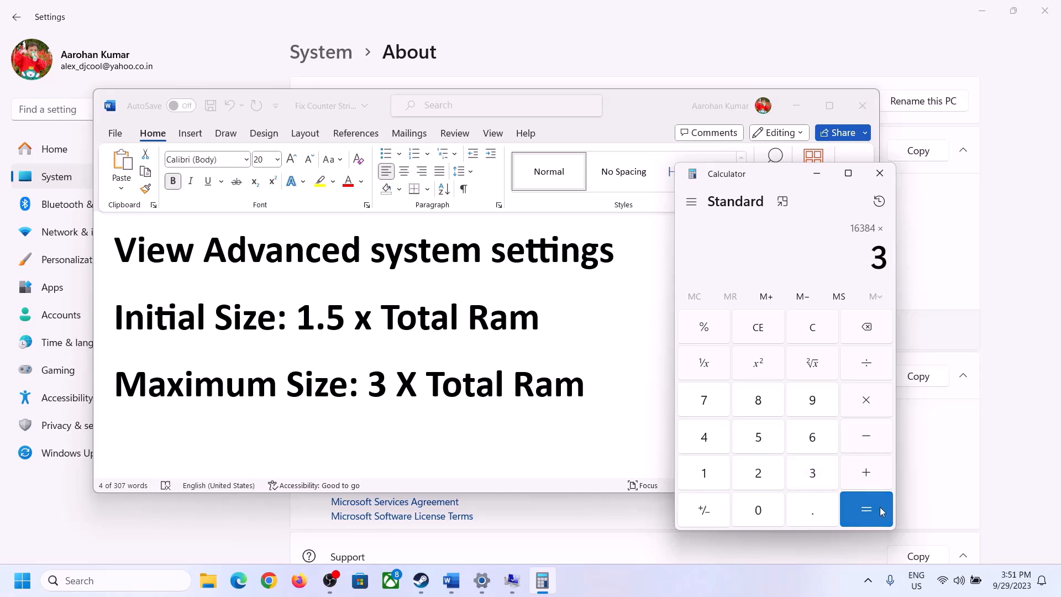
{"action": "left_click", "coordinate": [880, 509]}
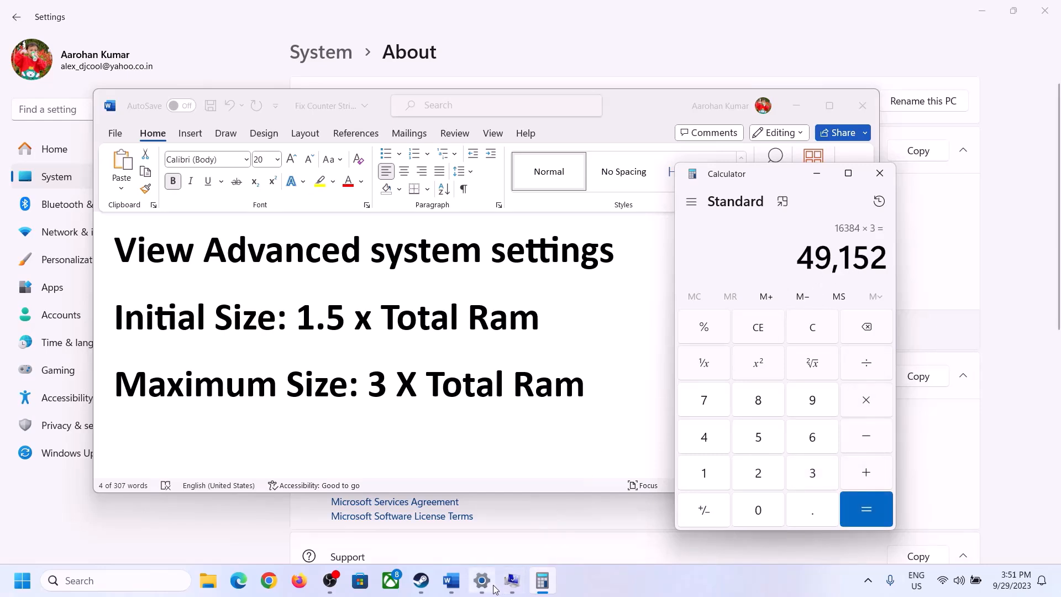
{"action": "left_click", "coordinate": [512, 587]}
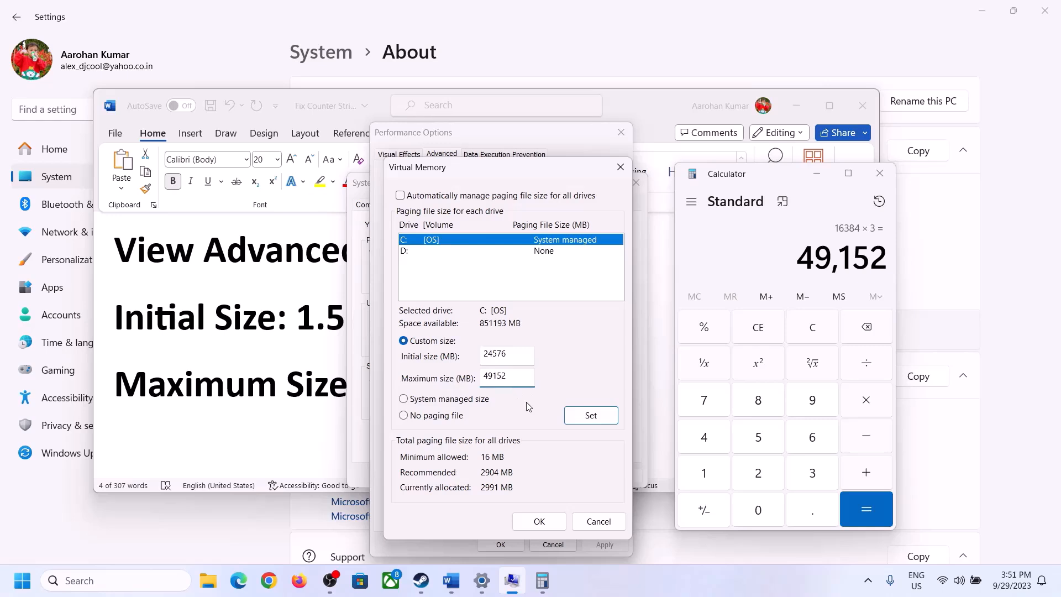
- Set the 24576–49152 MB paging file on C:, confirm all dialogs, and postpone the restart
{"action": "left_click", "coordinate": [591, 416]}
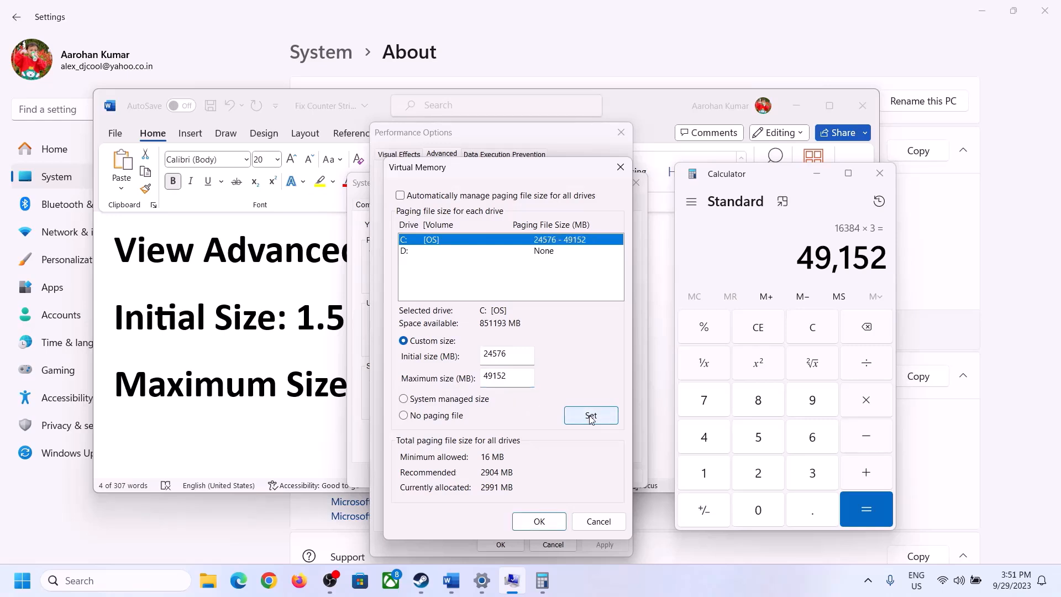
{"action": "left_click", "coordinate": [541, 521]}
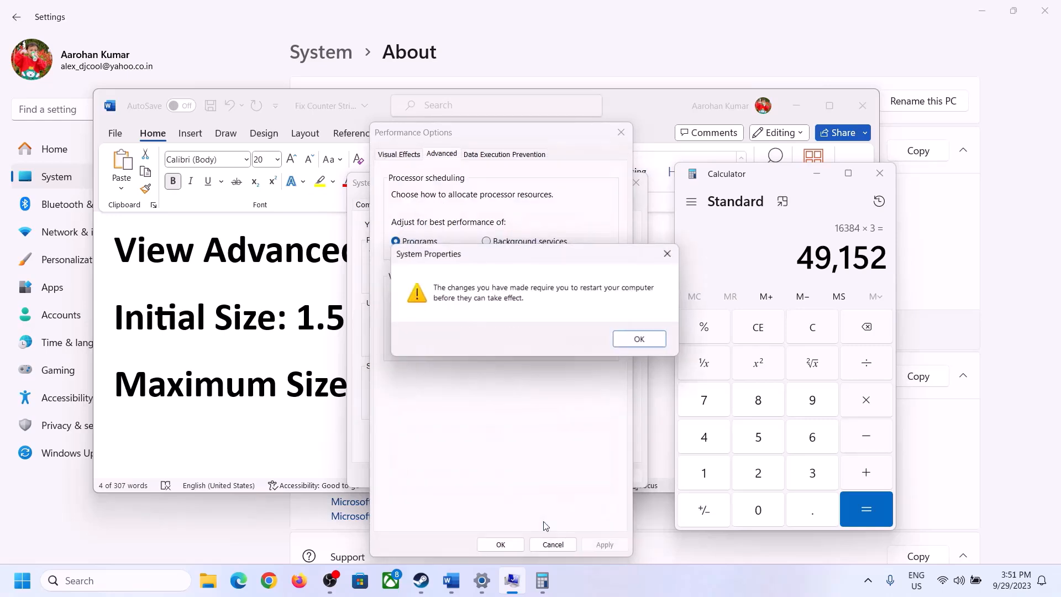
{"action": "left_click", "coordinate": [651, 342]}
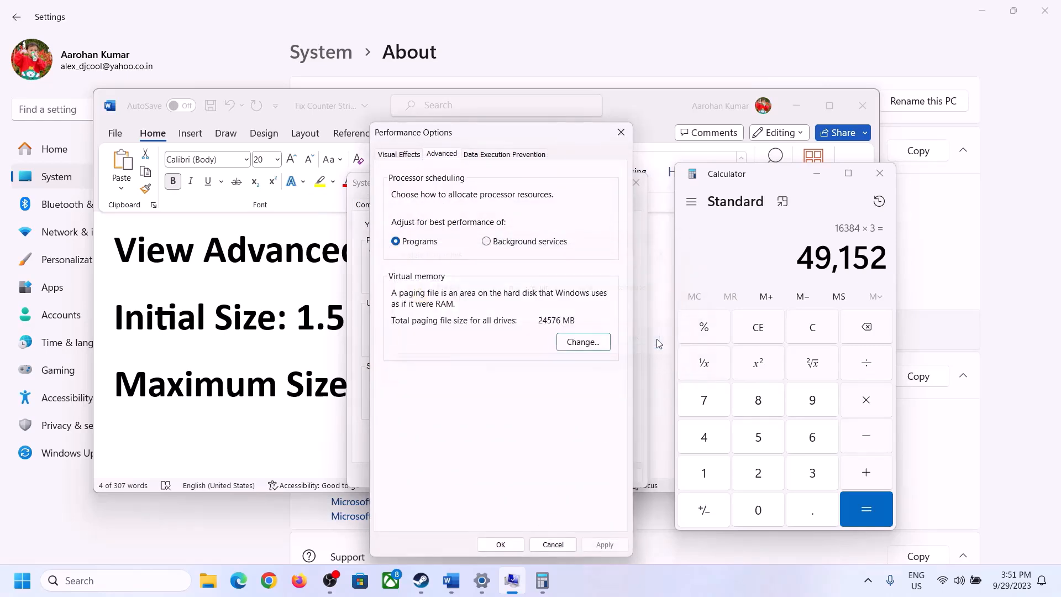
{"action": "left_click", "coordinate": [500, 545]}
{"action": "left_click", "coordinate": [505, 474]}
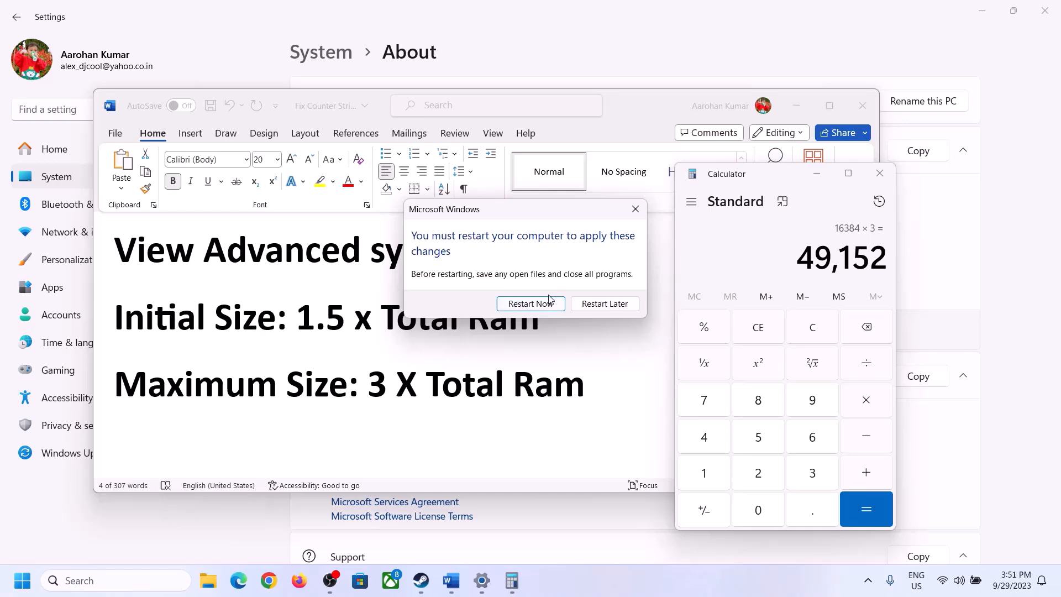
{"action": "left_click", "coordinate": [635, 209]}
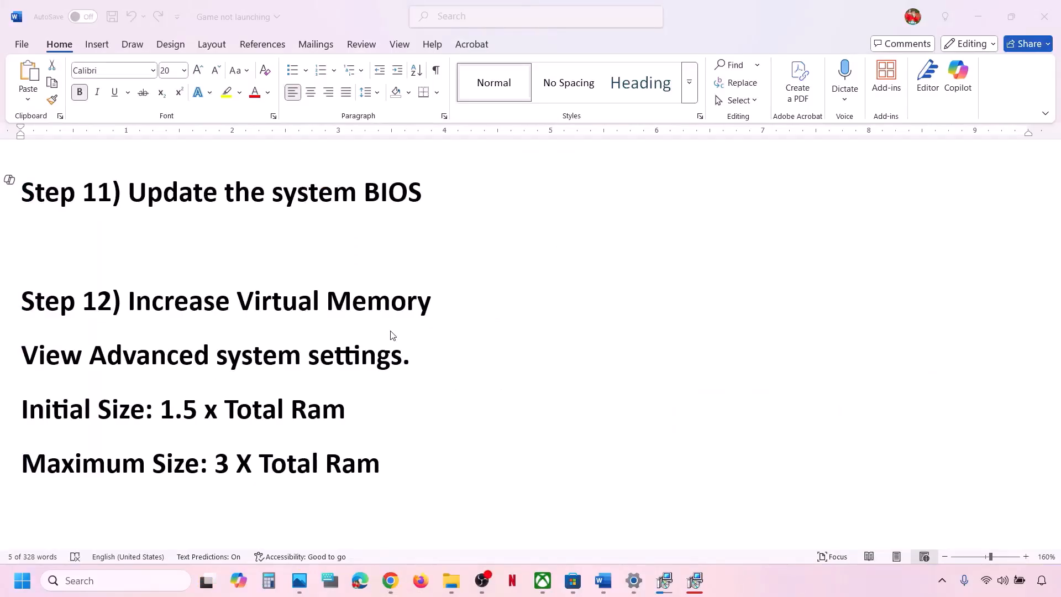
- Change the Step 13 Store cache path line in Word to 12 pt font
{"action": "scroll", "coordinate": [390, 336], "scroll_direction": "down", "scroll_amount": 3}
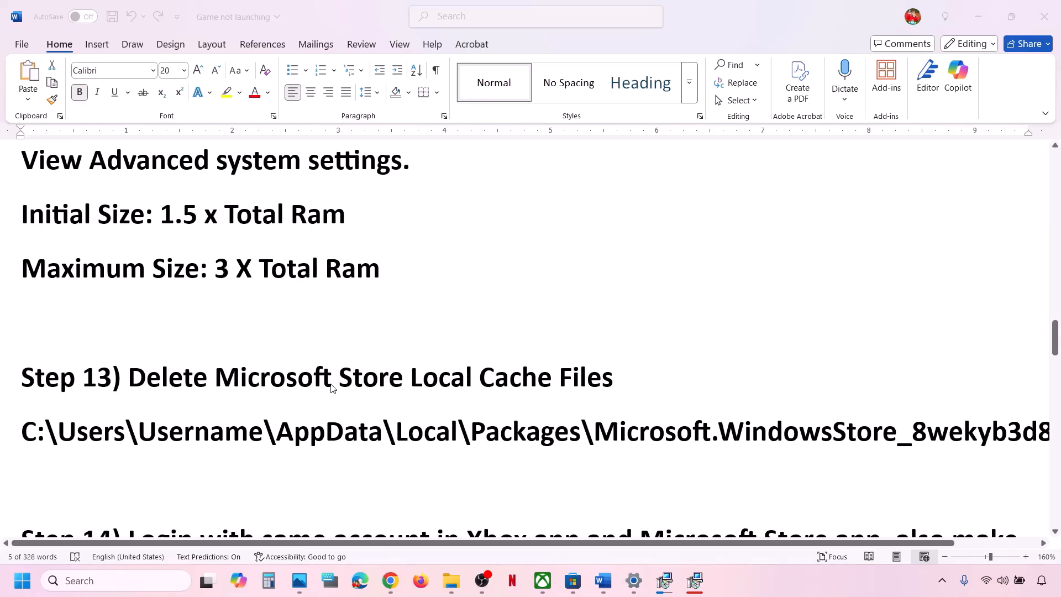
{"action": "triple_click", "coordinate": [547, 433]}
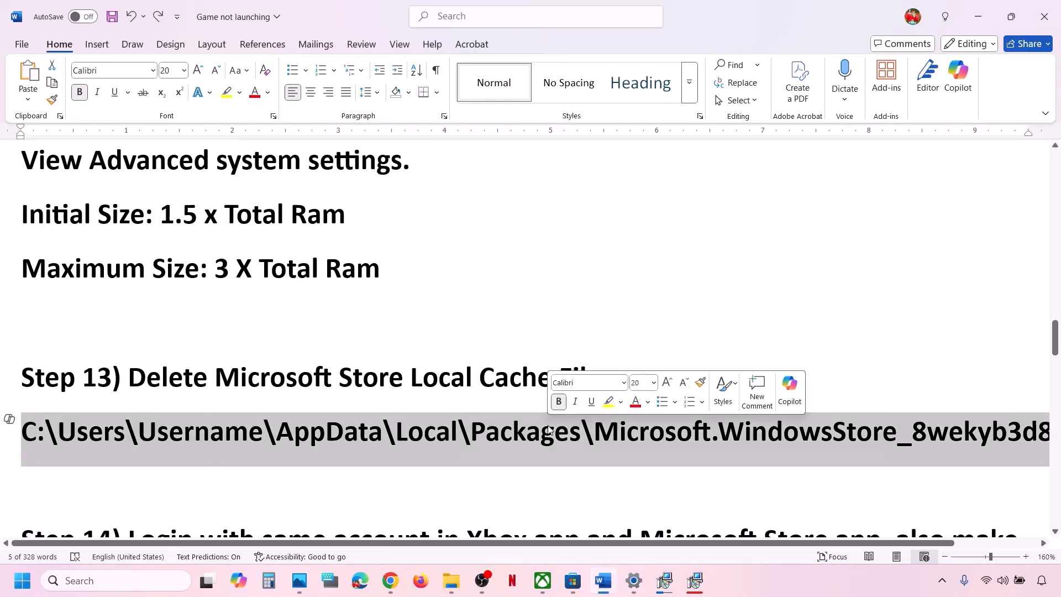
{"action": "left_click", "coordinate": [184, 70]}
{"action": "left_click", "coordinate": [172, 156]}
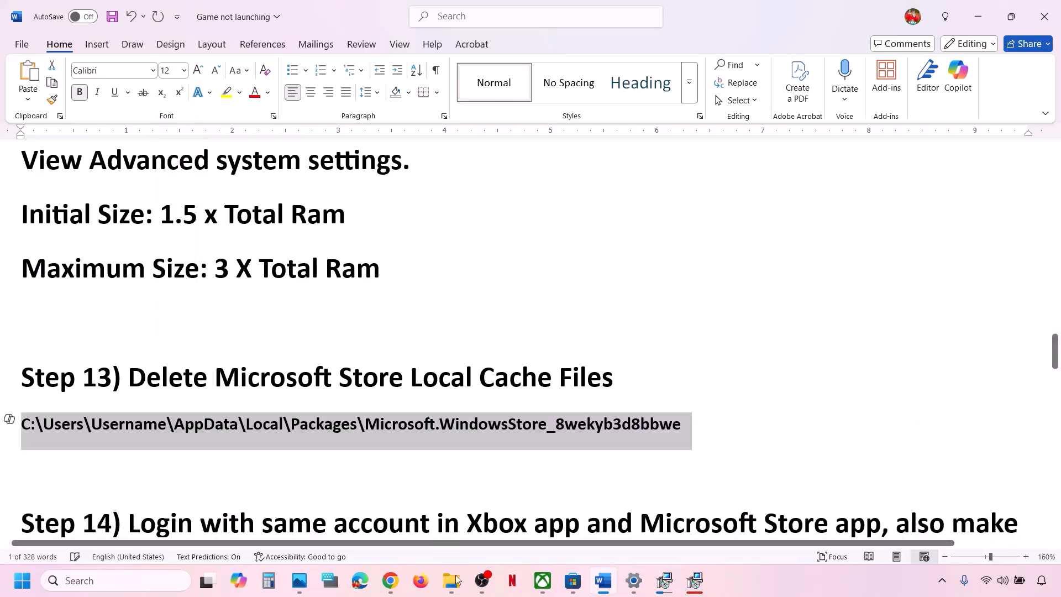
{"action": "left_click", "coordinate": [451, 581]}
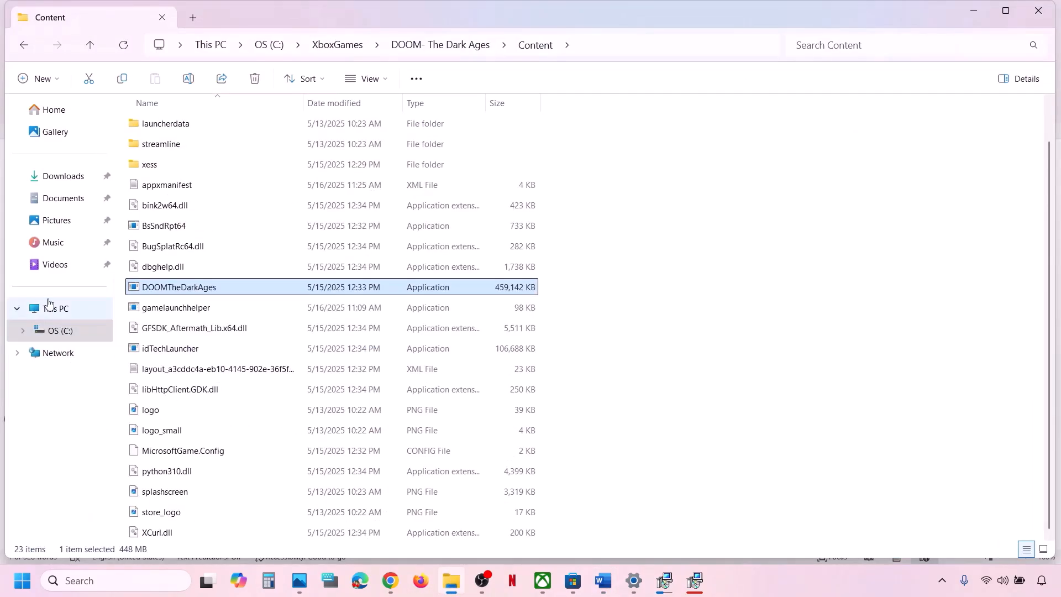
- Browse from This PC to the user profile's AppData\Local\Packages folder on C:
{"action": "left_click", "coordinate": [49, 302]}
{"action": "double_click", "coordinate": [232, 131]}
{"action": "scroll", "coordinate": [249, 418], "scroll_direction": "down", "scroll_amount": 3}
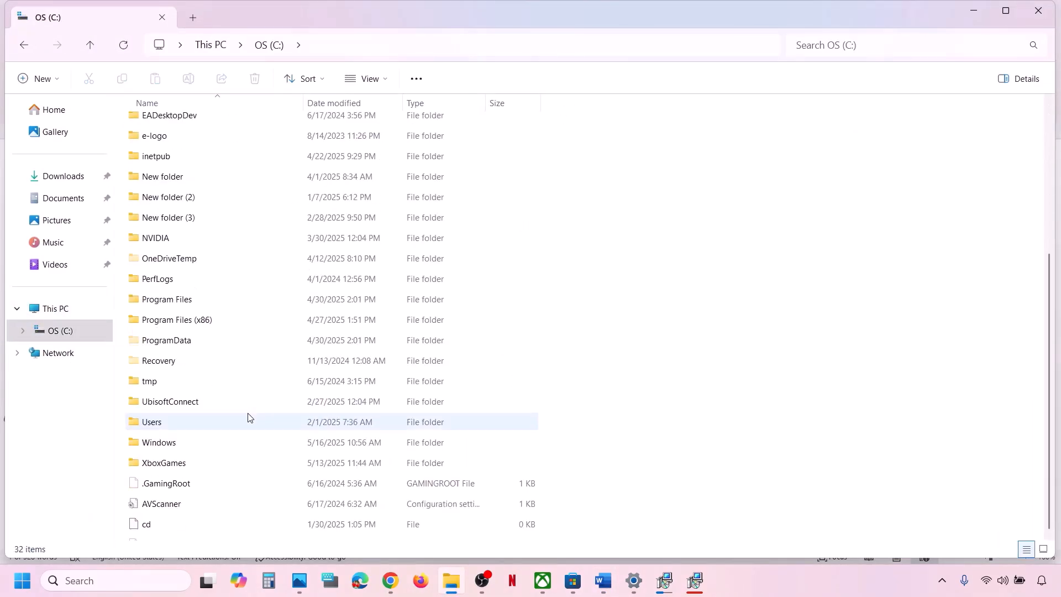
{"action": "scroll", "coordinate": [249, 417], "scroll_direction": "down", "scroll_amount": 2}
{"action": "double_click", "coordinate": [153, 367]}
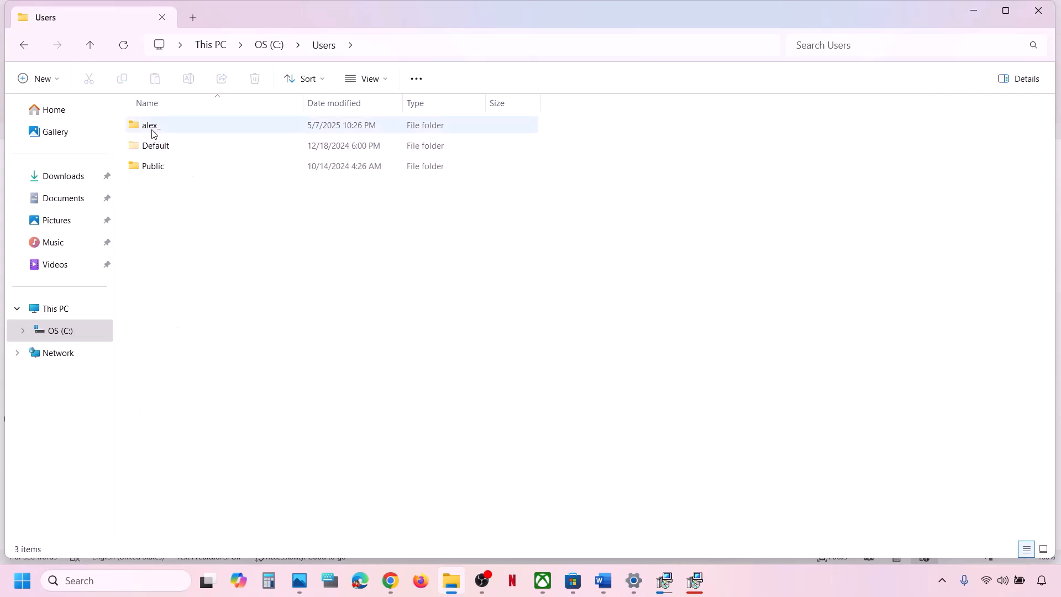
{"action": "double_click", "coordinate": [175, 131]}
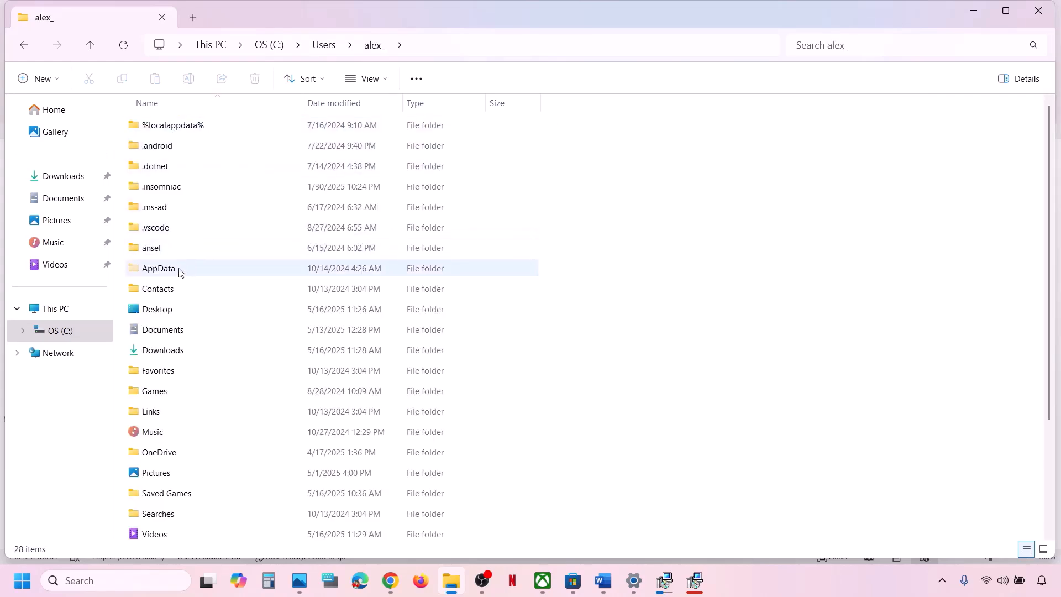
{"action": "left_click", "coordinate": [178, 270]}
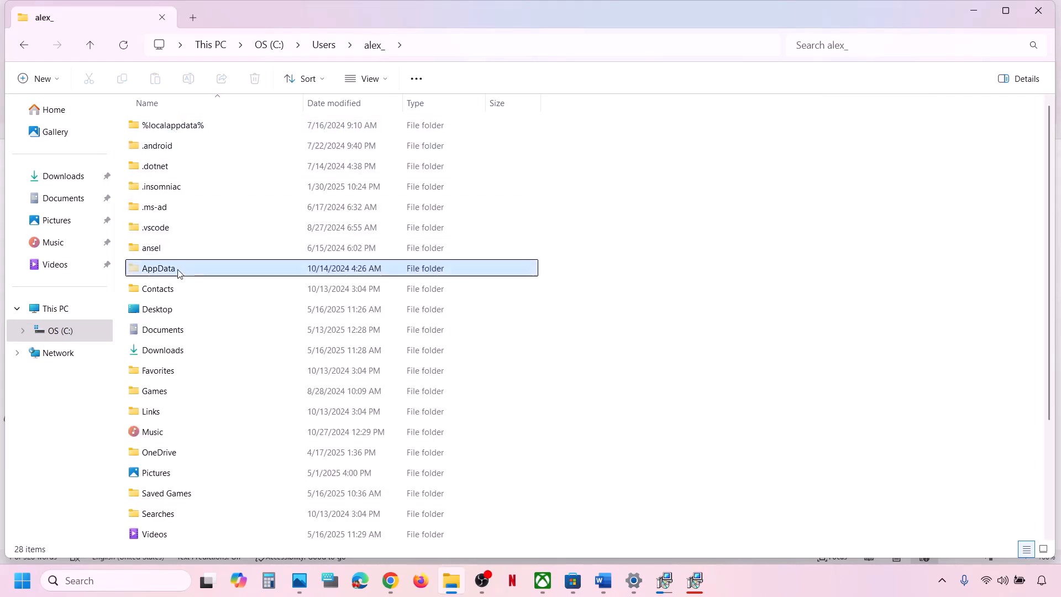
{"action": "left_click", "coordinate": [386, 80]}
{"action": "mouse_move", "coordinate": [383, 339]}
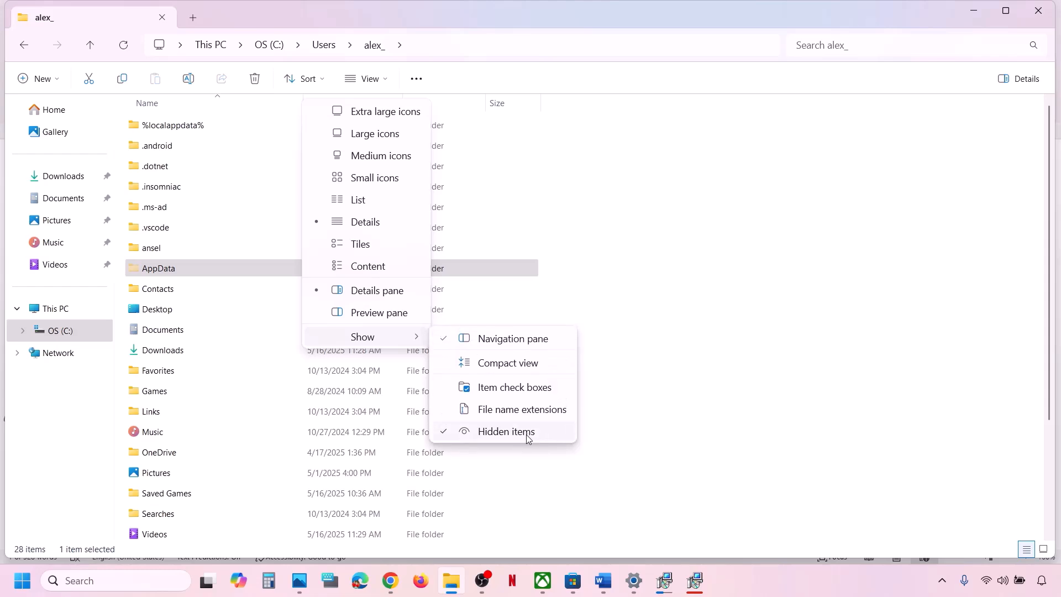
{"action": "double_click", "coordinate": [156, 268]}
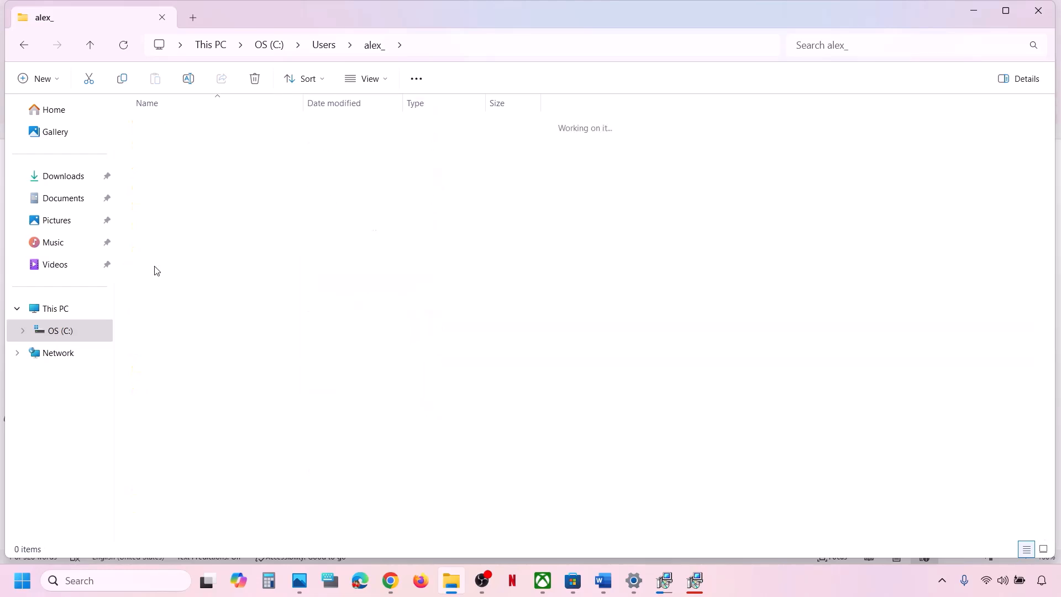
{"action": "double_click", "coordinate": [159, 129]}
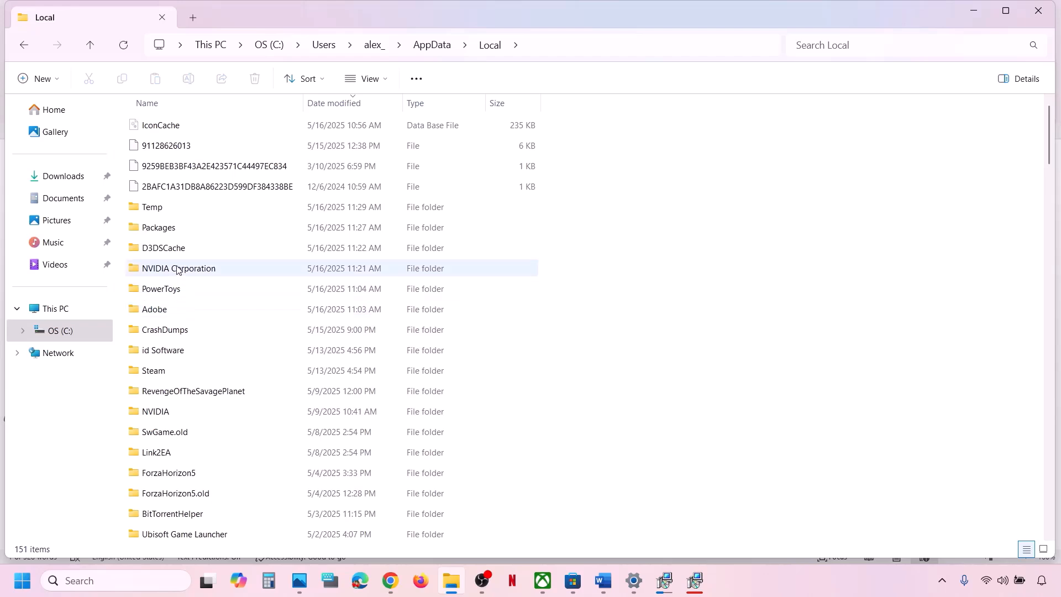
{"action": "left_click", "coordinate": [167, 225]}
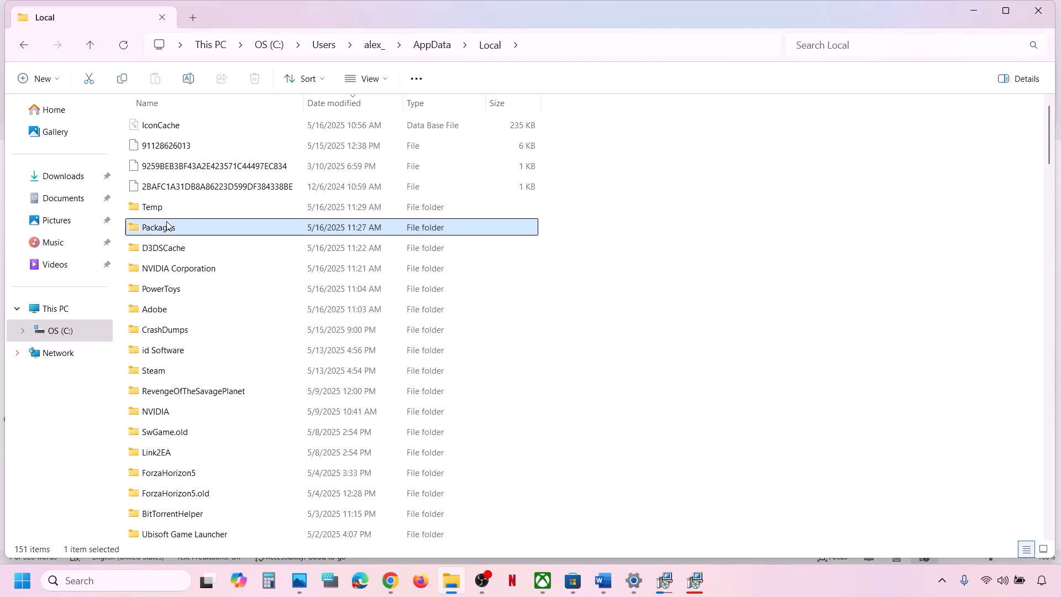
{"action": "double_click", "coordinate": [217, 231]}
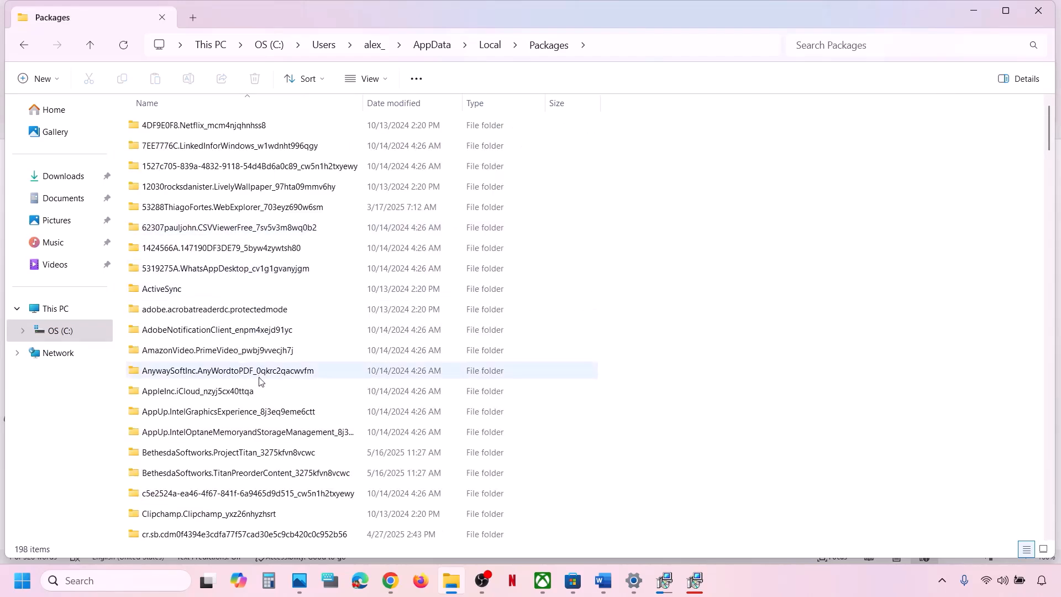
- Sort the packages by name and locate the Microsoft.WindowsStore package folder
{"action": "left_click", "coordinate": [229, 101]}
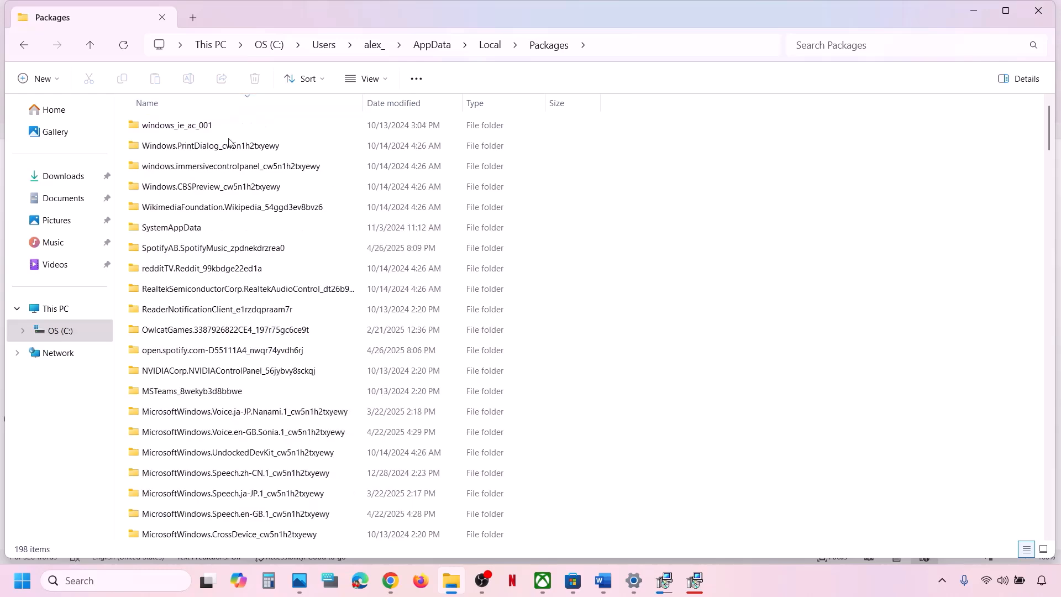
{"action": "scroll", "coordinate": [239, 310], "scroll_direction": "down", "scroll_amount": 14}
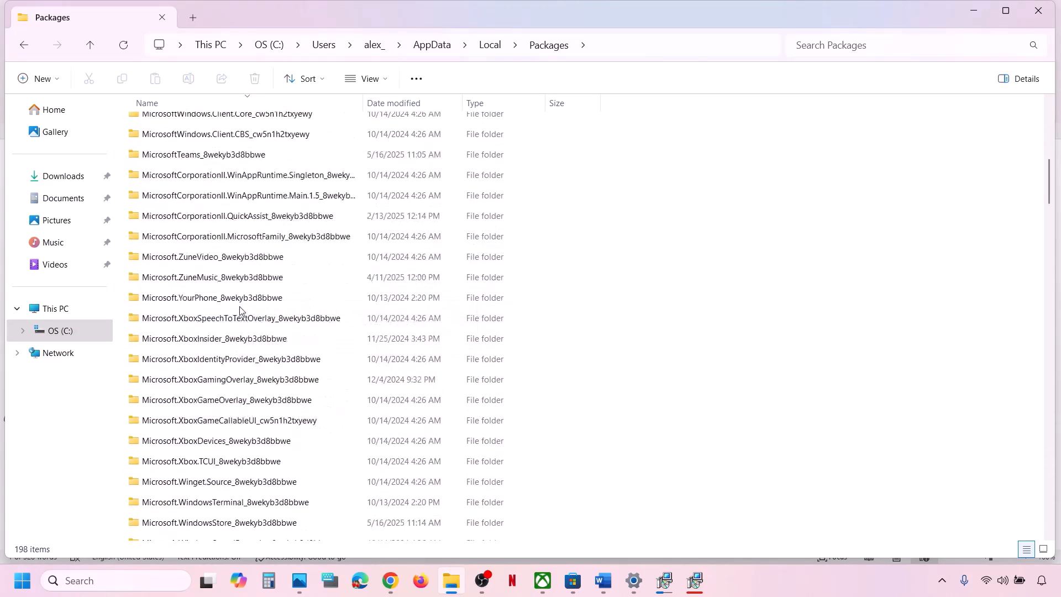
{"action": "scroll", "coordinate": [240, 309], "scroll_direction": "down", "scroll_amount": 12}
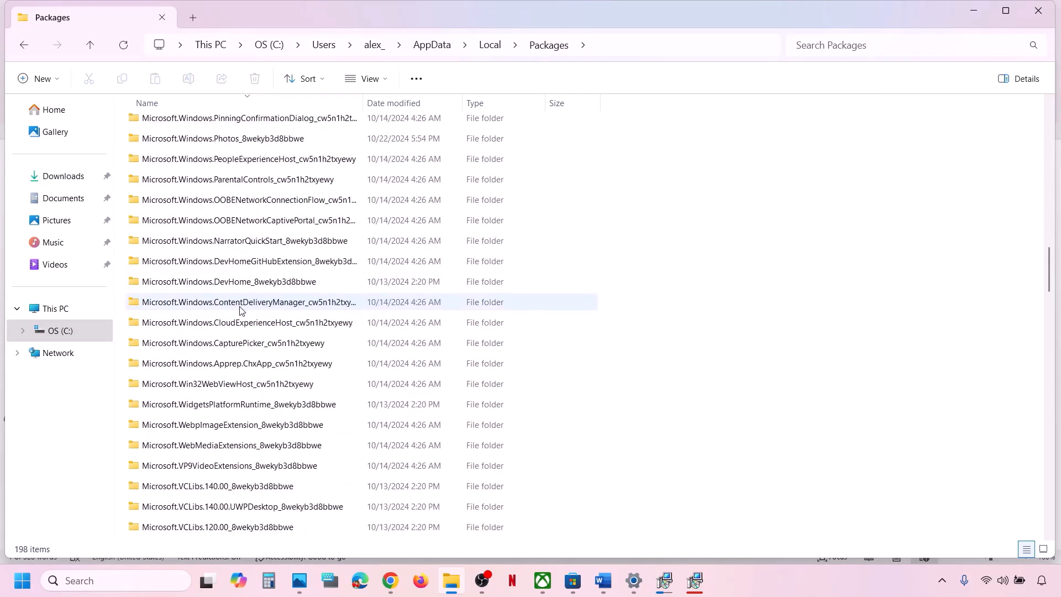
{"action": "scroll", "coordinate": [240, 310], "scroll_direction": "down", "scroll_amount": 6}
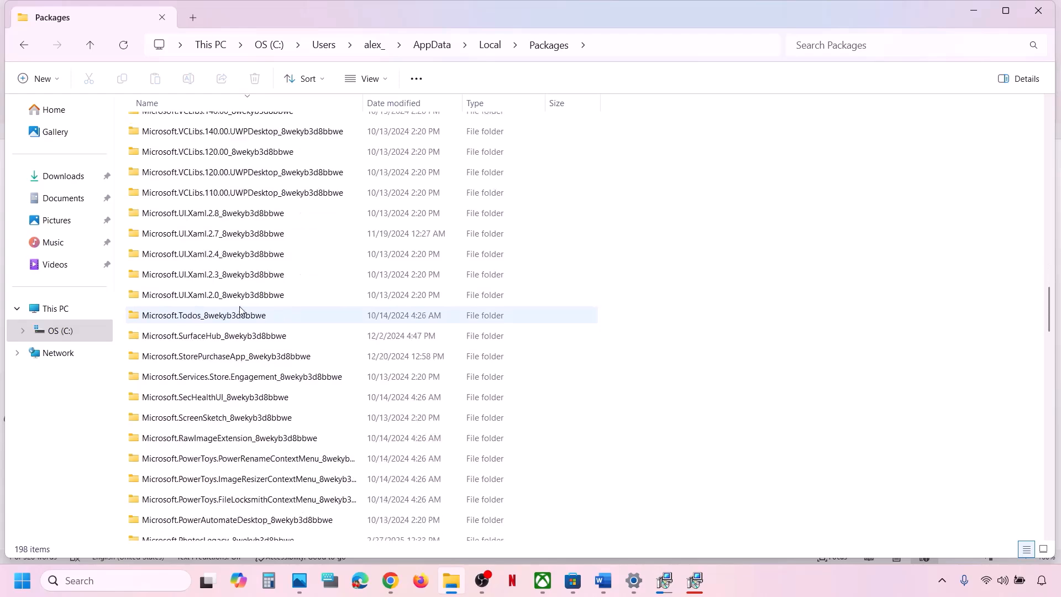
{"action": "scroll", "coordinate": [240, 311], "scroll_direction": "down", "scroll_amount": 10}
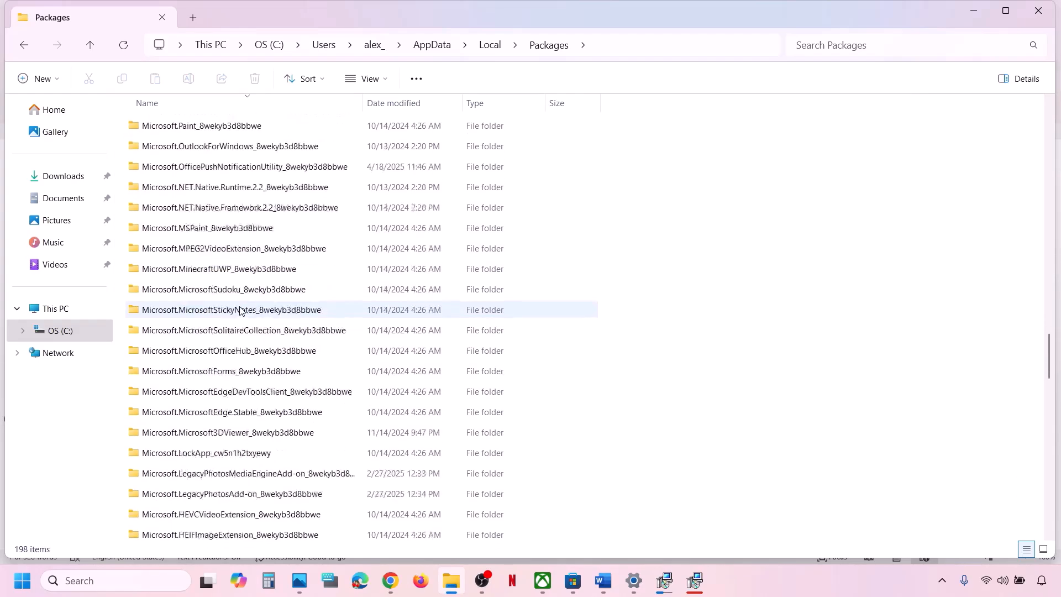
{"action": "scroll", "coordinate": [240, 310], "scroll_direction": "down", "scroll_amount": 5}
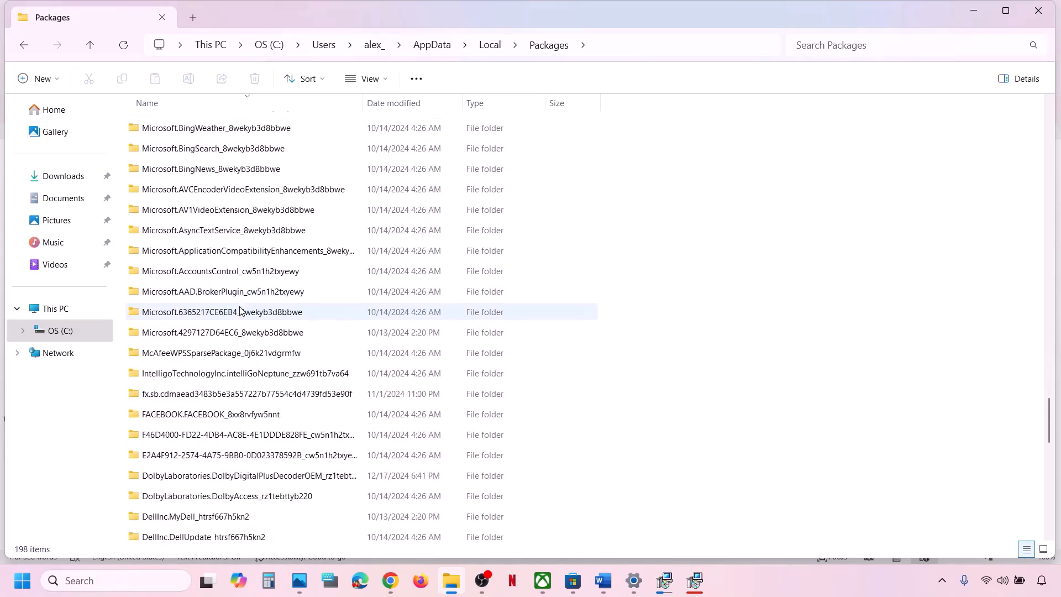
{"action": "scroll", "coordinate": [232, 271], "scroll_direction": "up", "scroll_amount": 4}
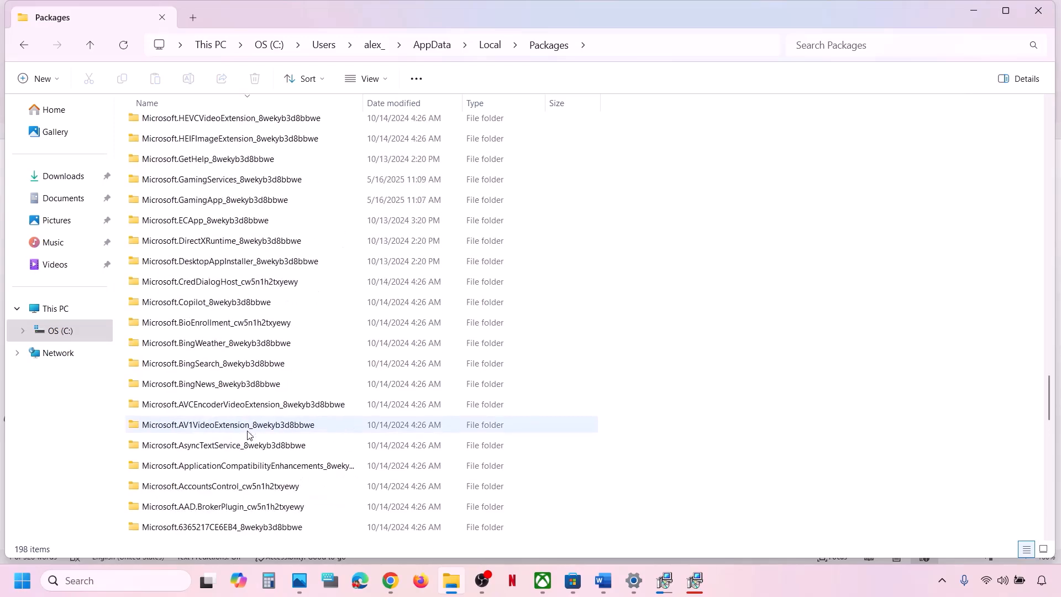
{"action": "scroll", "coordinate": [235, 265], "scroll_direction": "up", "scroll_amount": 5}
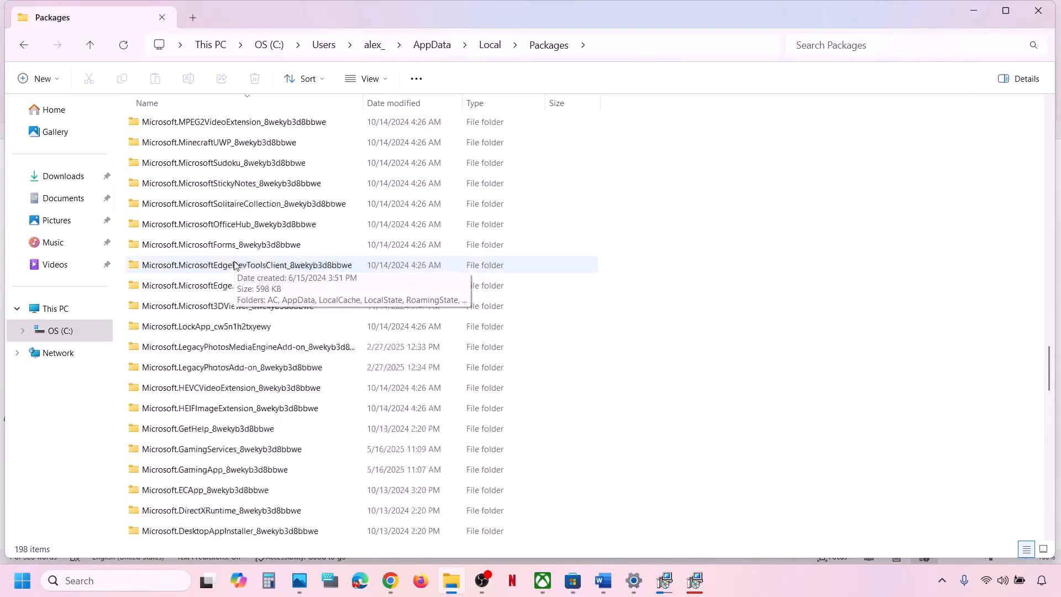
{"action": "scroll", "coordinate": [235, 265], "scroll_direction": "down", "scroll_amount": 12}
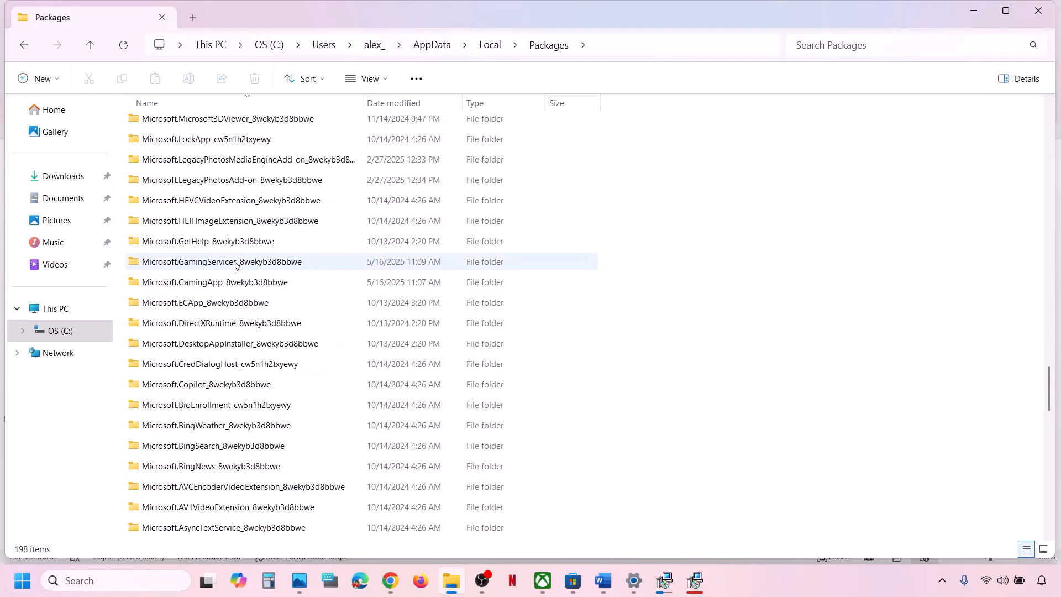
{"action": "scroll", "coordinate": [235, 265], "scroll_direction": "down", "scroll_amount": 5}
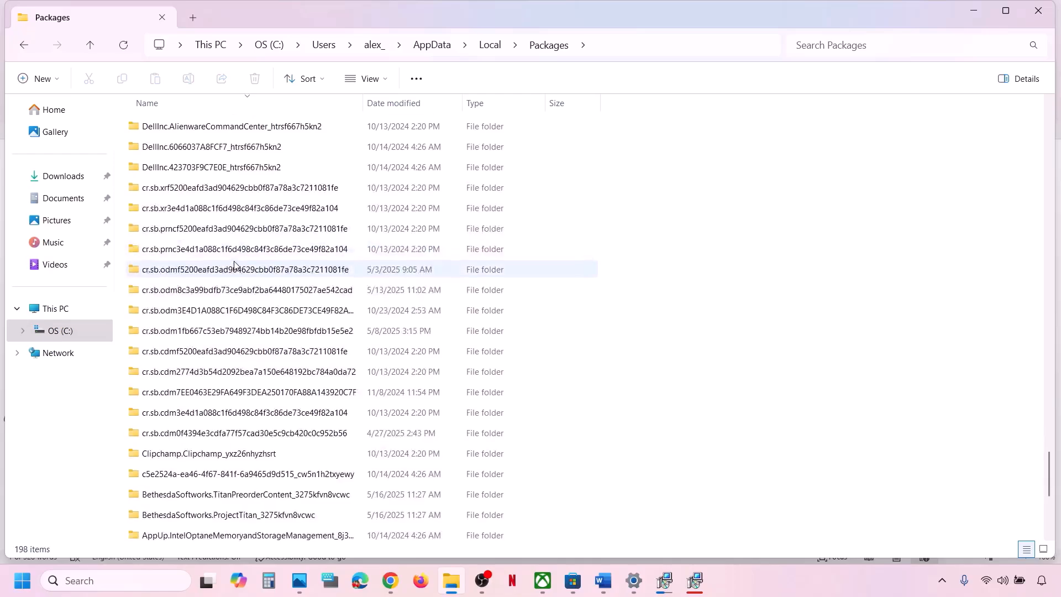
{"action": "scroll", "coordinate": [243, 166], "scroll_direction": "up", "scroll_amount": 3}
{"action": "left_click", "coordinate": [247, 99]}
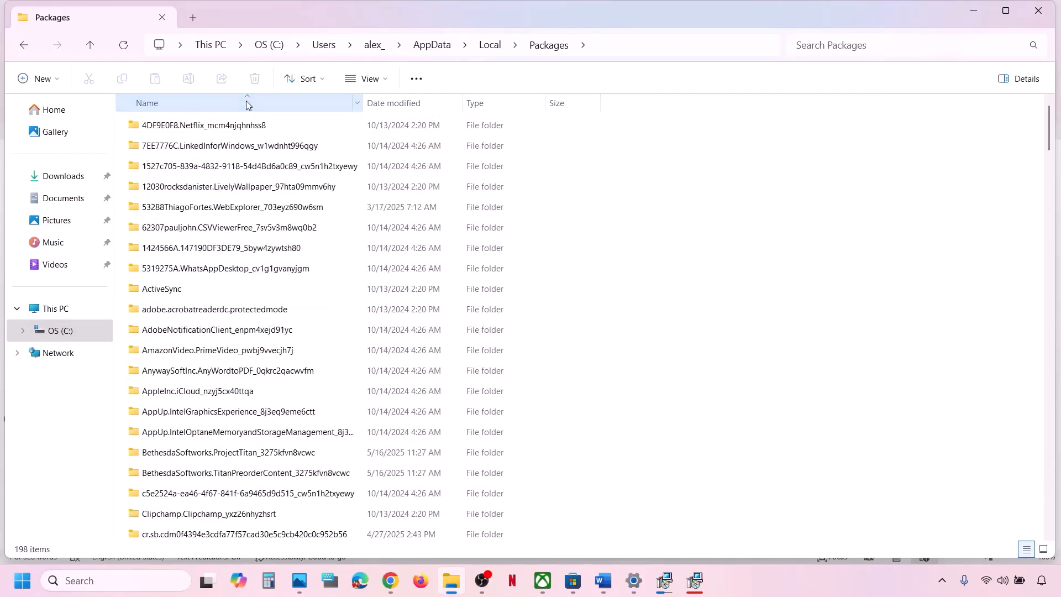
{"action": "scroll", "coordinate": [250, 357], "scroll_direction": "down", "scroll_amount": 7}
{"action": "scroll", "coordinate": [251, 356], "scroll_direction": "down", "scroll_amount": 14}
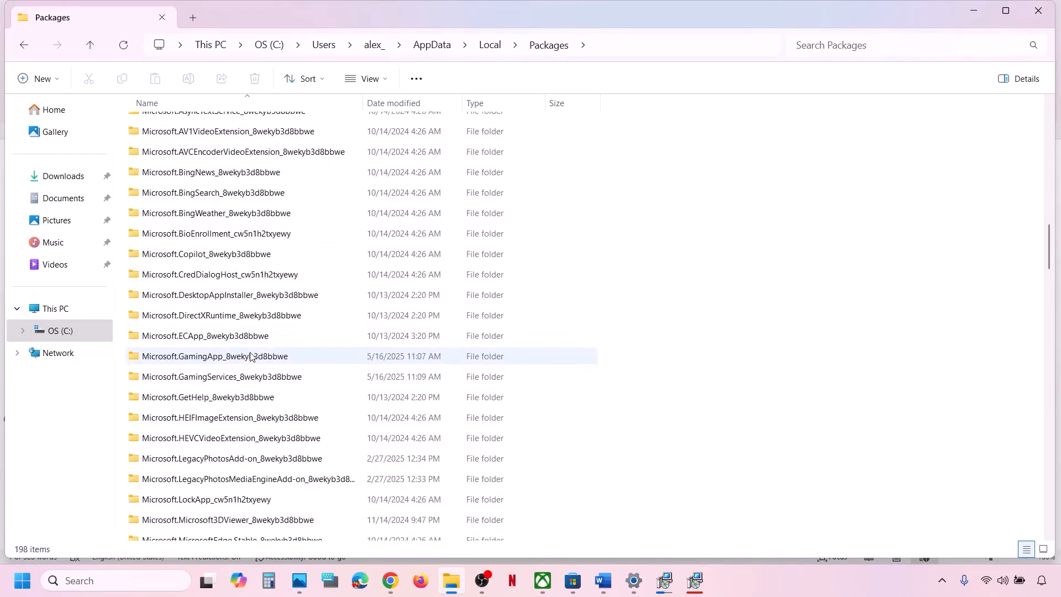
{"action": "scroll", "coordinate": [250, 356], "scroll_direction": "down", "scroll_amount": 13}
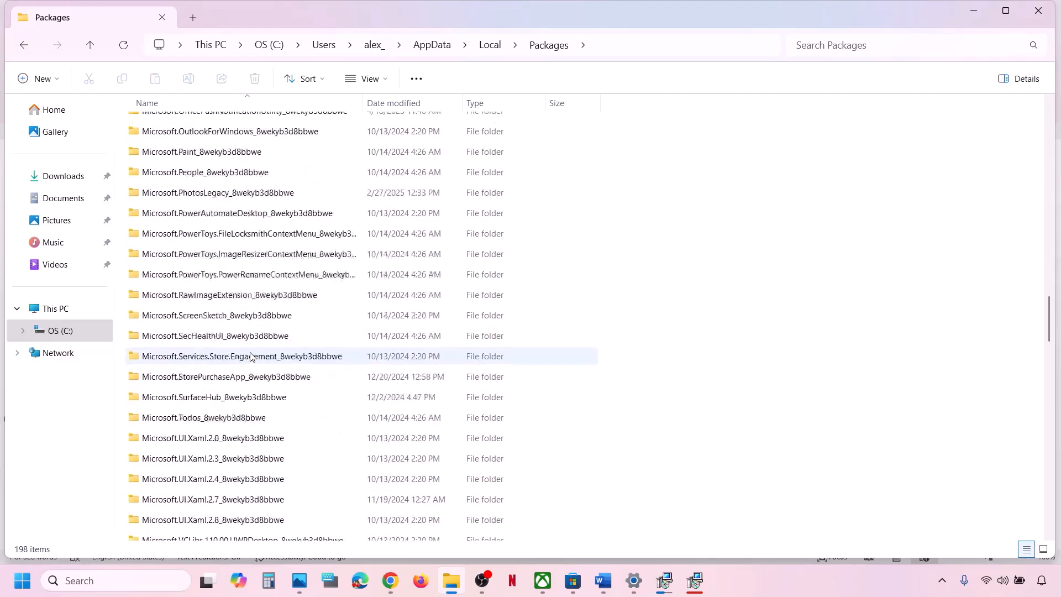
{"action": "scroll", "coordinate": [250, 357], "scroll_direction": "down", "scroll_amount": 4}
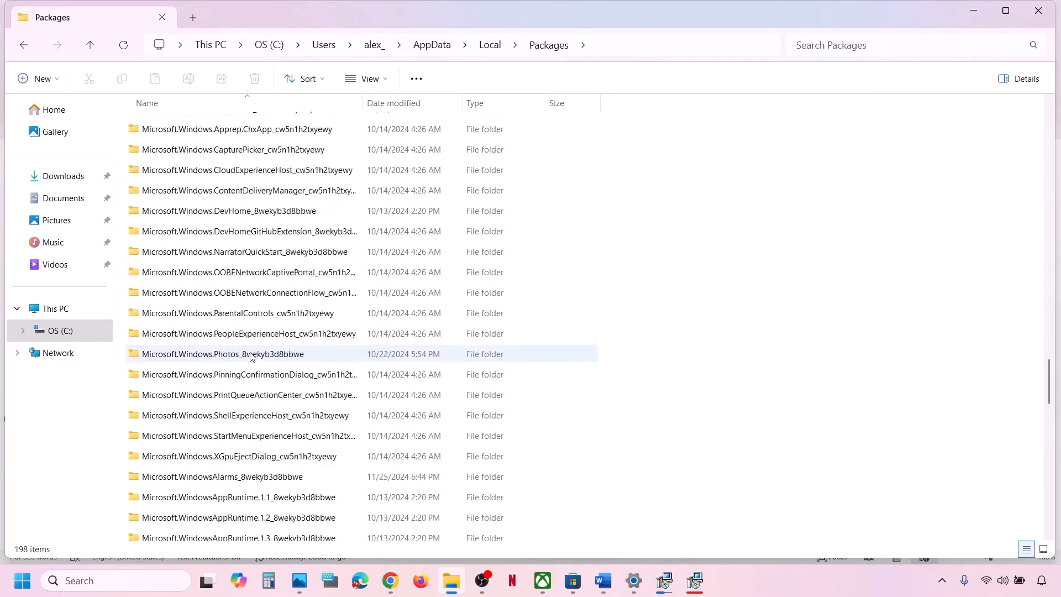
{"action": "scroll", "coordinate": [250, 357], "scroll_direction": "down", "scroll_amount": 7}
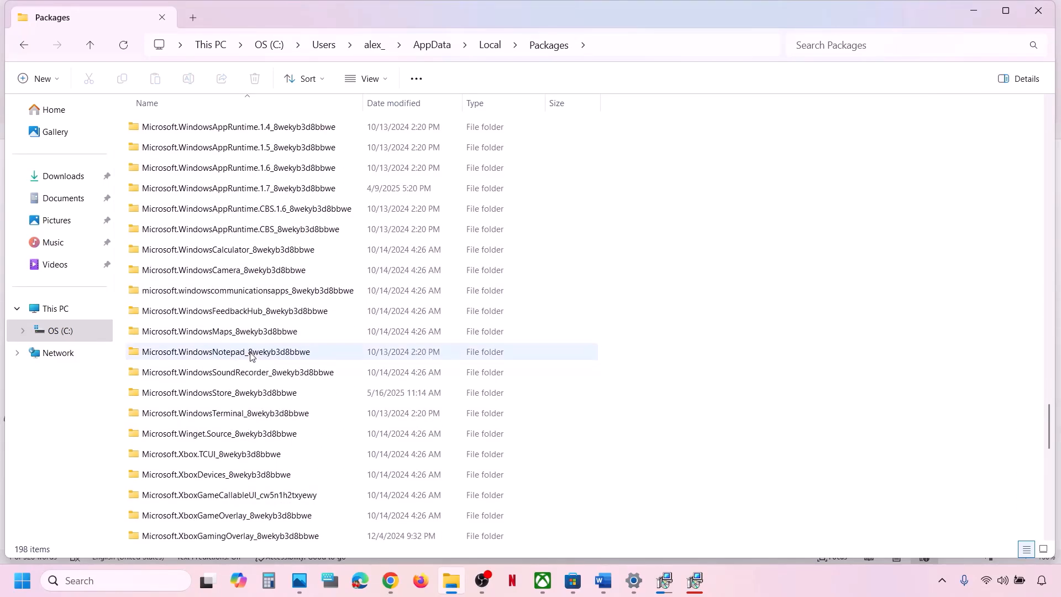
- Open Microsoft.WindowsStore_8wekyb3d8bbwe and delete its LocalCache folder
{"action": "left_click", "coordinate": [227, 394]}
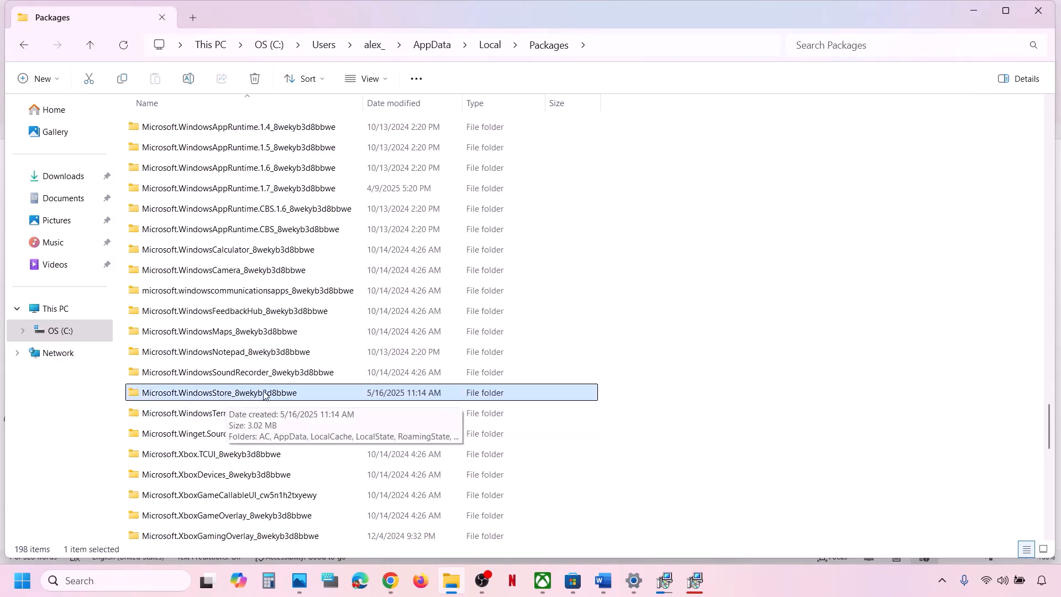
{"action": "double_click", "coordinate": [282, 394]}
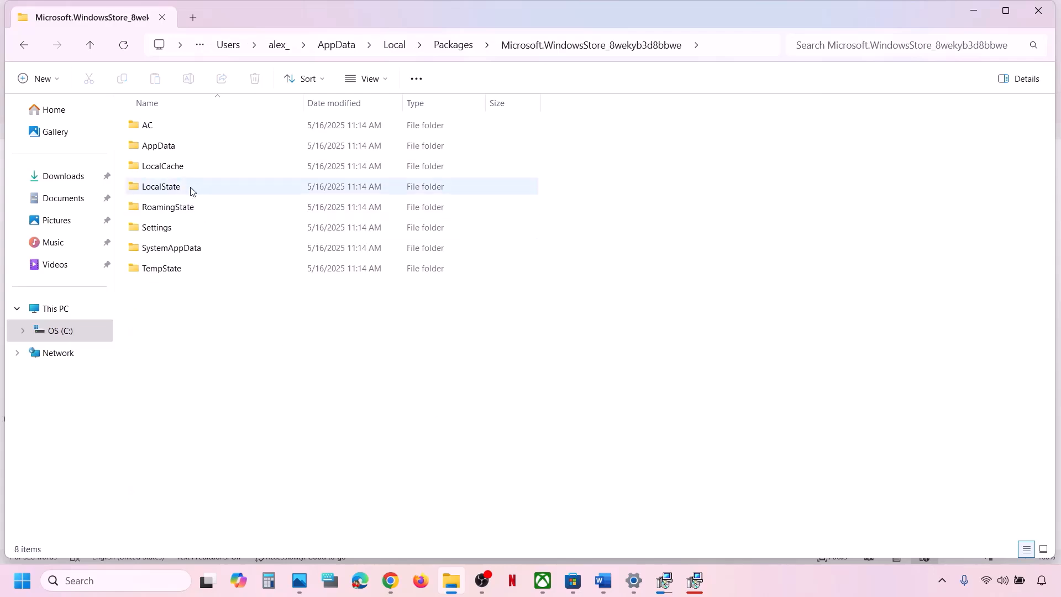
{"action": "left_click", "coordinate": [177, 167]}
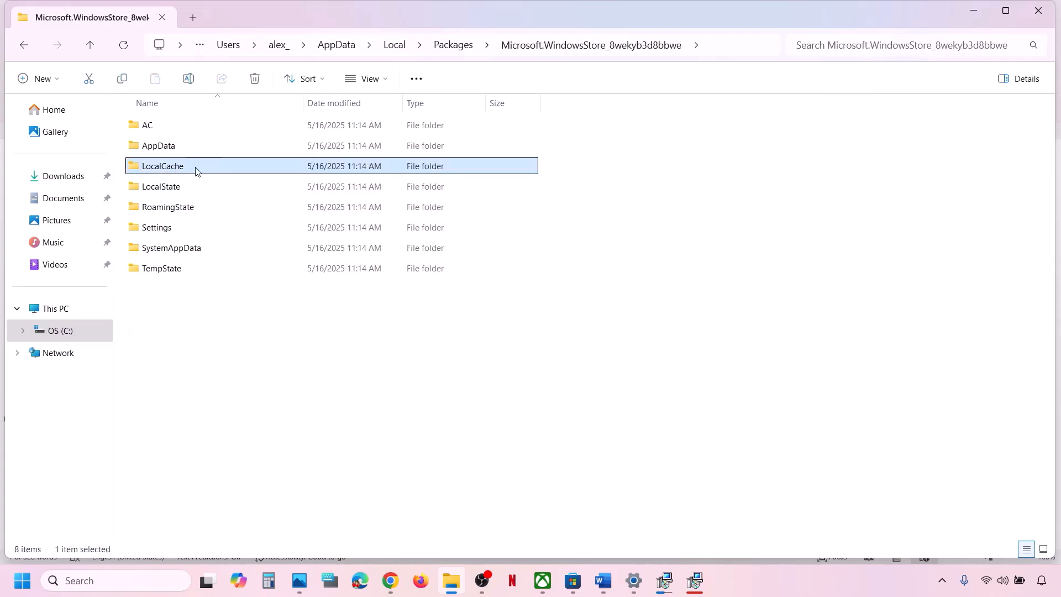
{"action": "right_click", "coordinate": [197, 170]}
{"action": "left_click", "coordinate": [343, 172]}
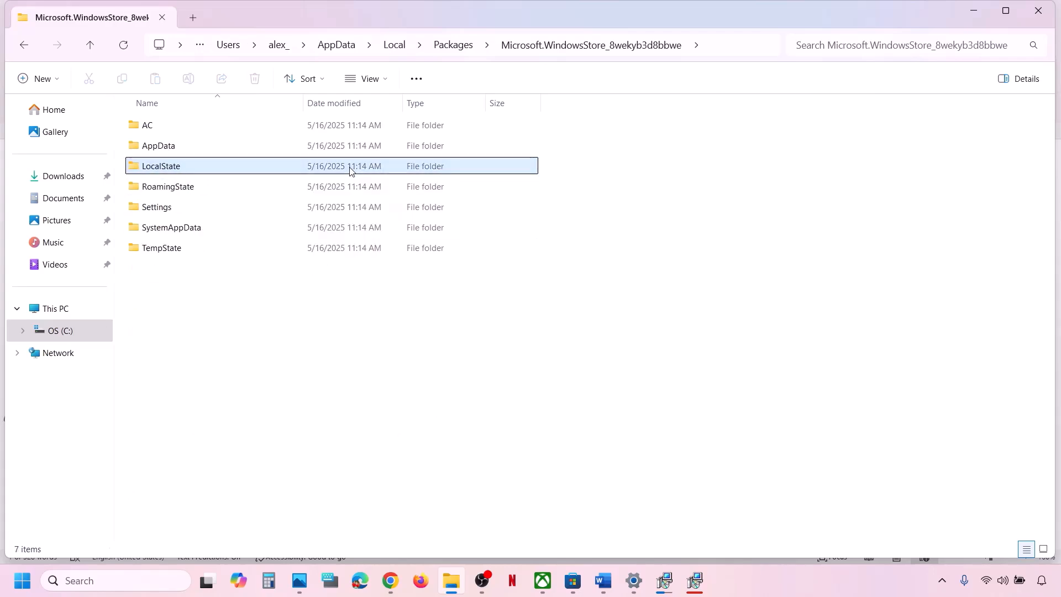
{"action": "left_click", "coordinate": [550, 581]}
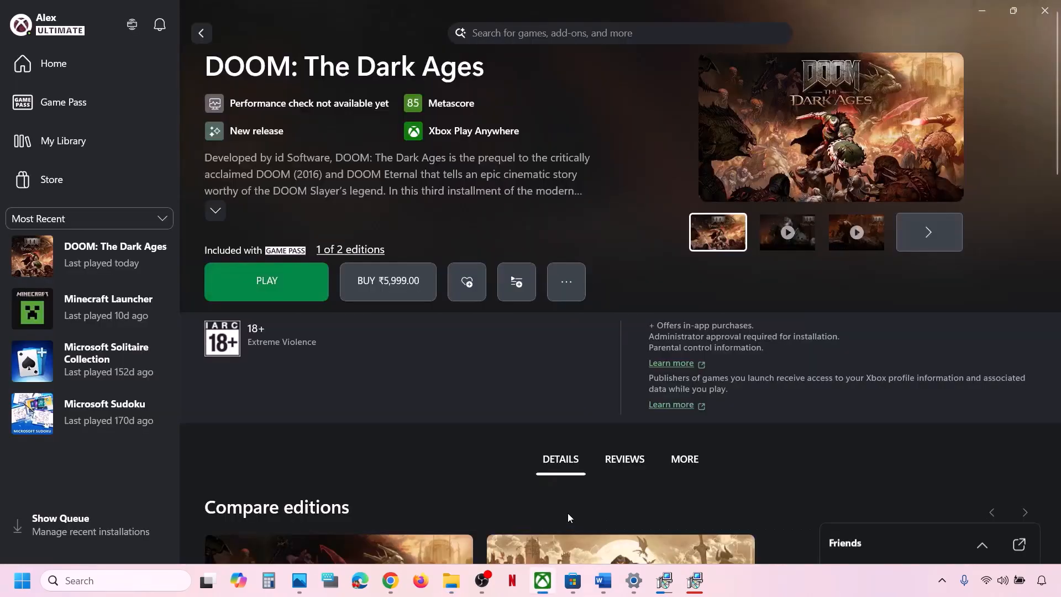
- Scroll the Word notes to Step 14 and select its same-account sign-in instruction
{"action": "left_click", "coordinate": [604, 581]}
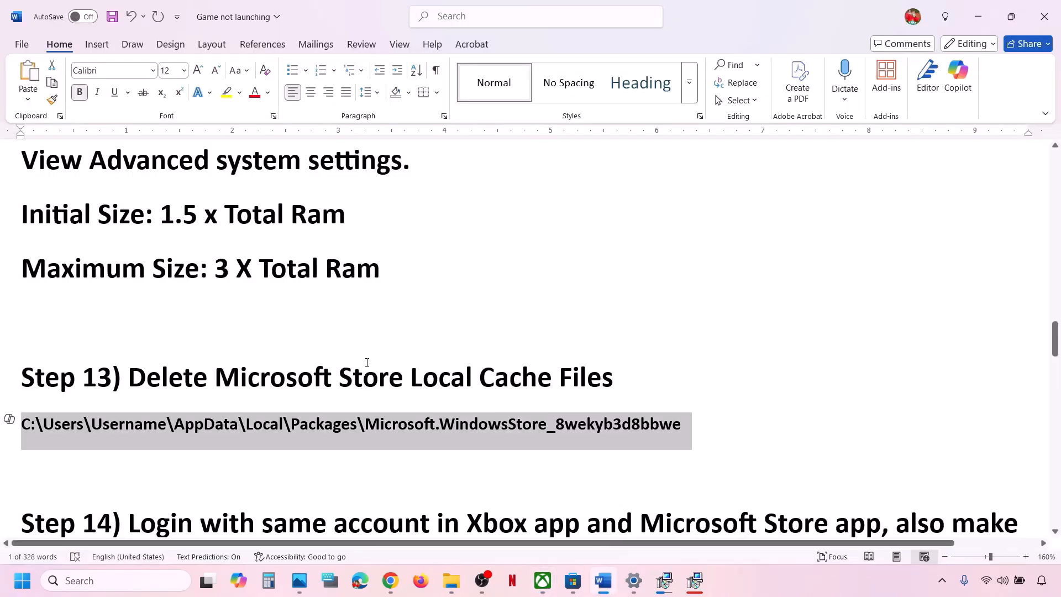
{"action": "scroll", "coordinate": [367, 363], "scroll_direction": "down", "scroll_amount": 3}
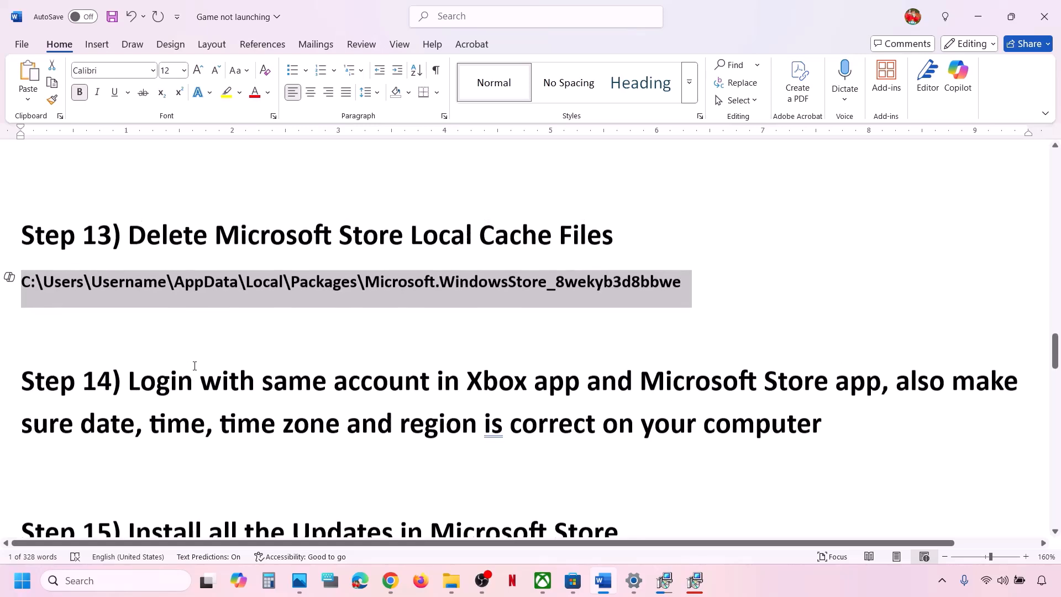
{"action": "left_click_drag", "start_coordinate": [129, 381], "coordinate": [832, 377]}
- Sign in to Microsoft Store with the second Microsoft account, verifying with the PIN
{"action": "left_click", "coordinate": [571, 590]}
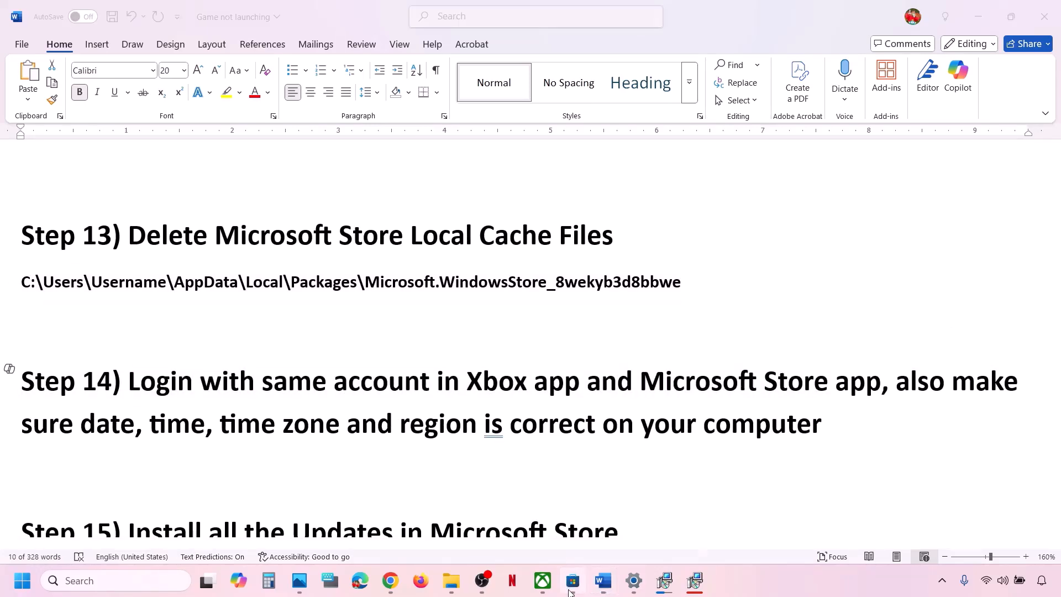
{"action": "left_click", "coordinate": [917, 18]}
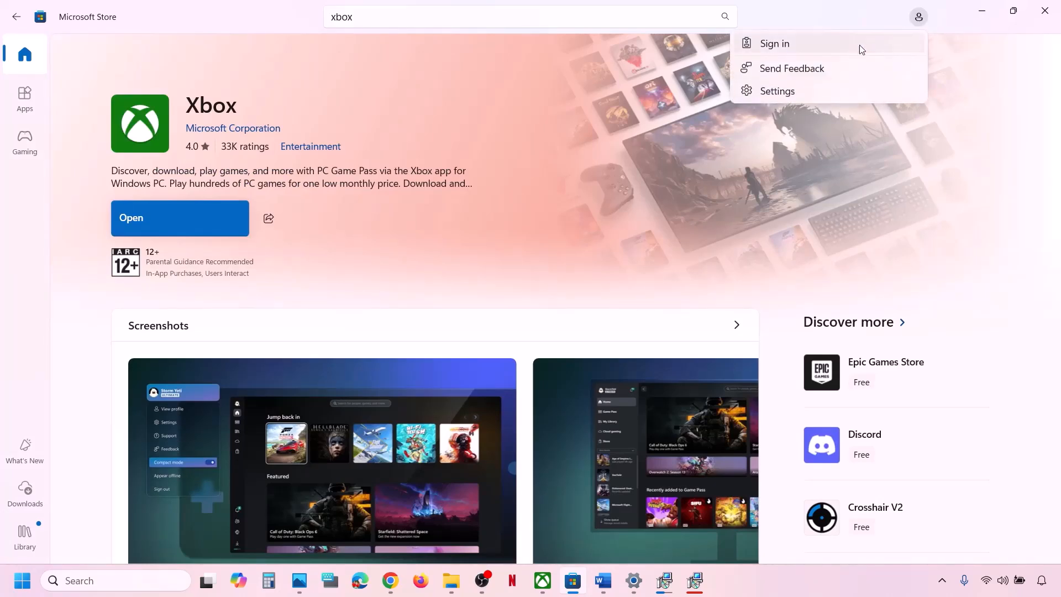
{"action": "left_click", "coordinate": [828, 45]}
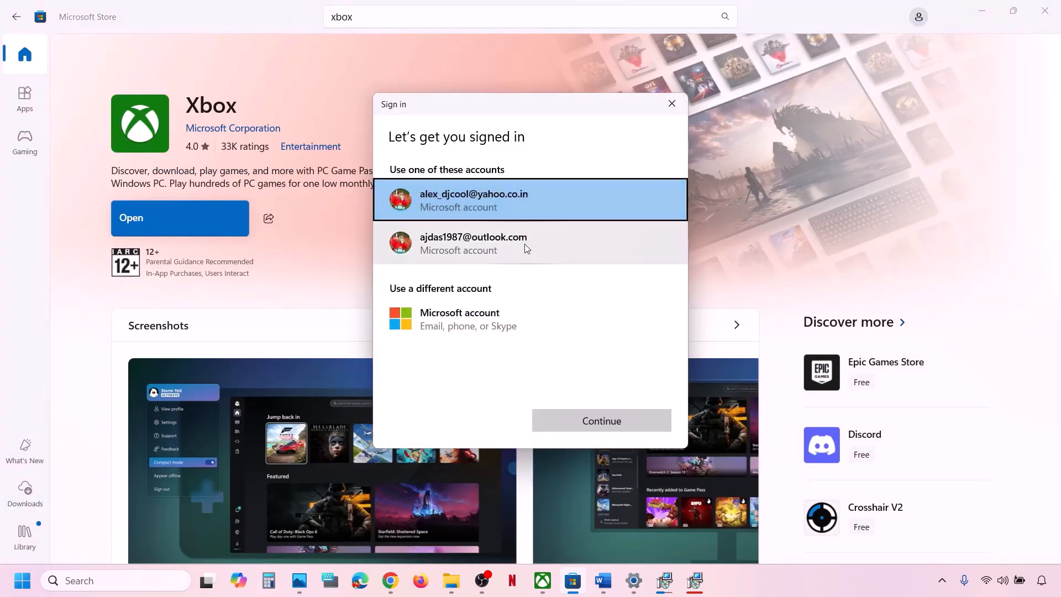
{"action": "left_click", "coordinate": [525, 244]}
{"action": "left_click", "coordinate": [602, 421]}
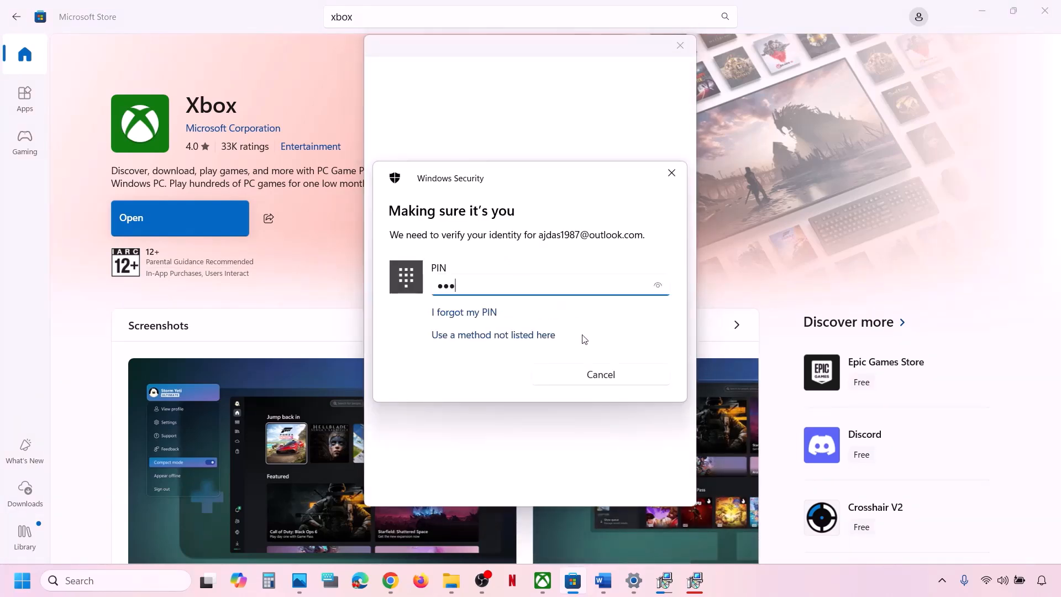
{"action": "type", "text": "1"}
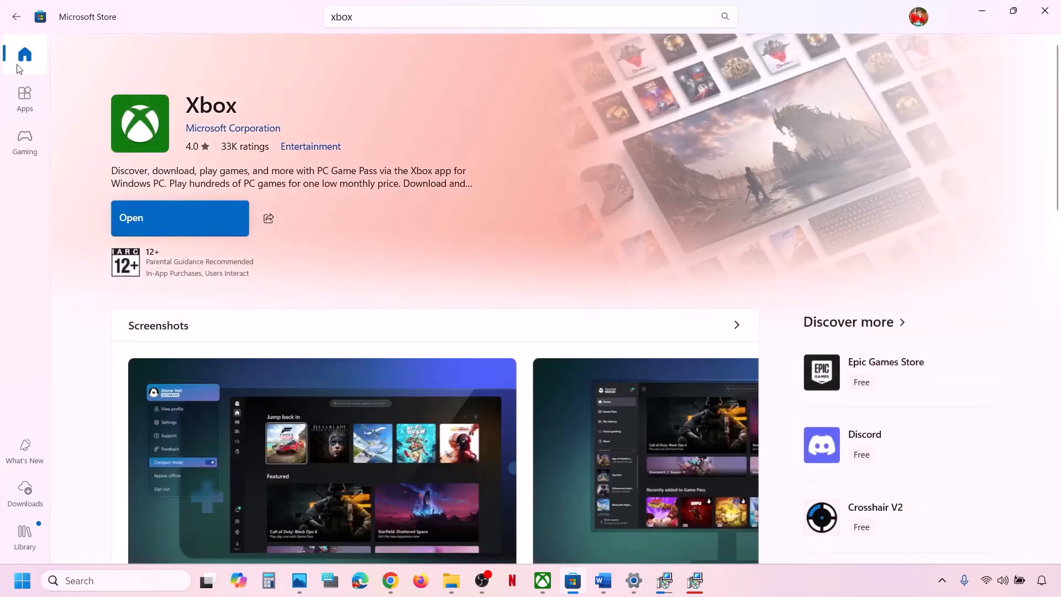
- Sign out of the Store and sign back in with the second account and PIN
{"action": "left_click", "coordinate": [18, 68]}
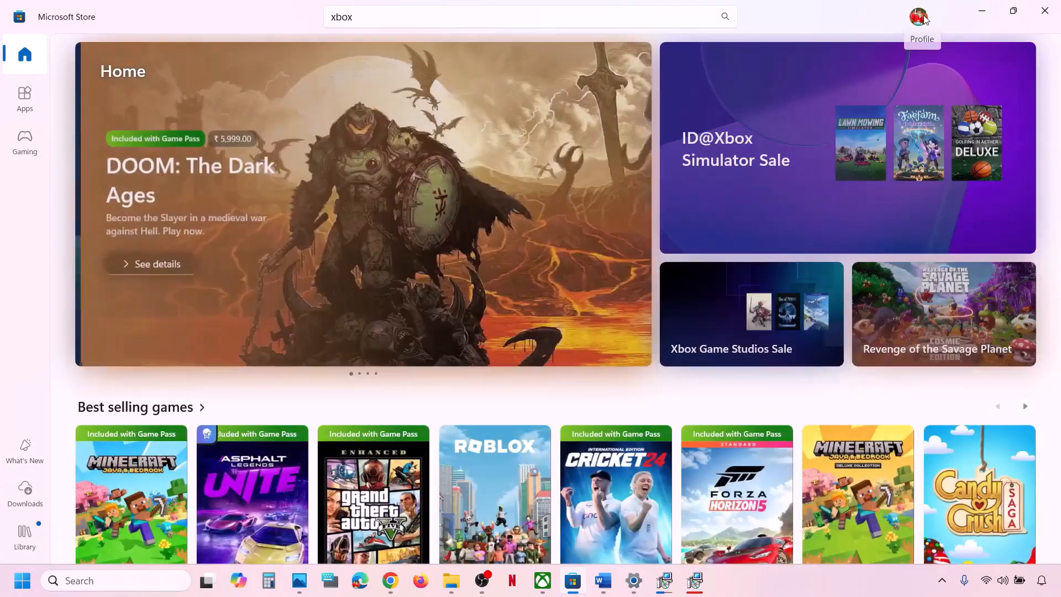
{"action": "left_click", "coordinate": [919, 18]}
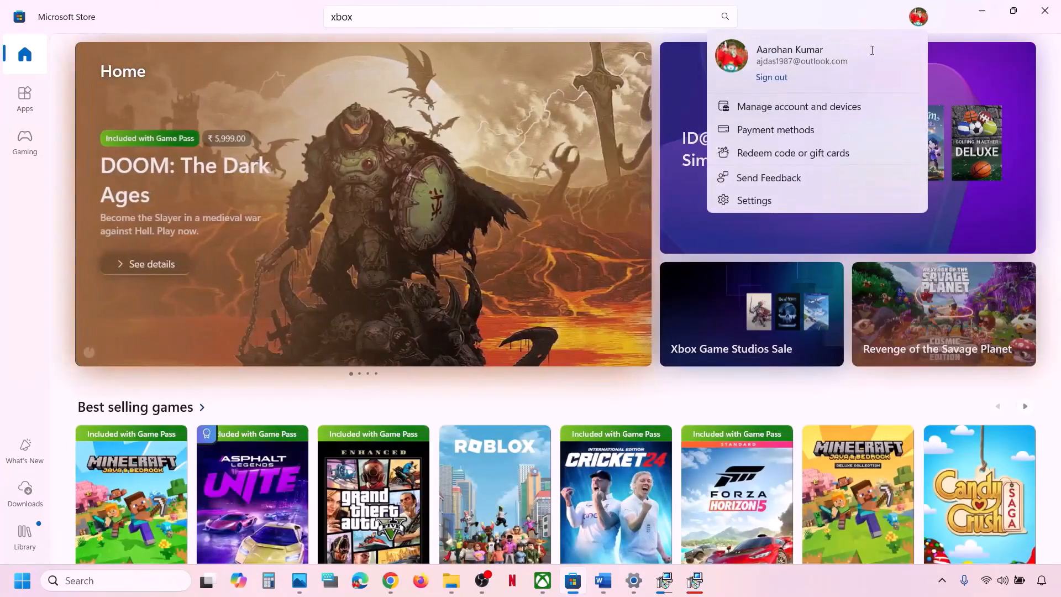
{"action": "left_click", "coordinate": [772, 77]}
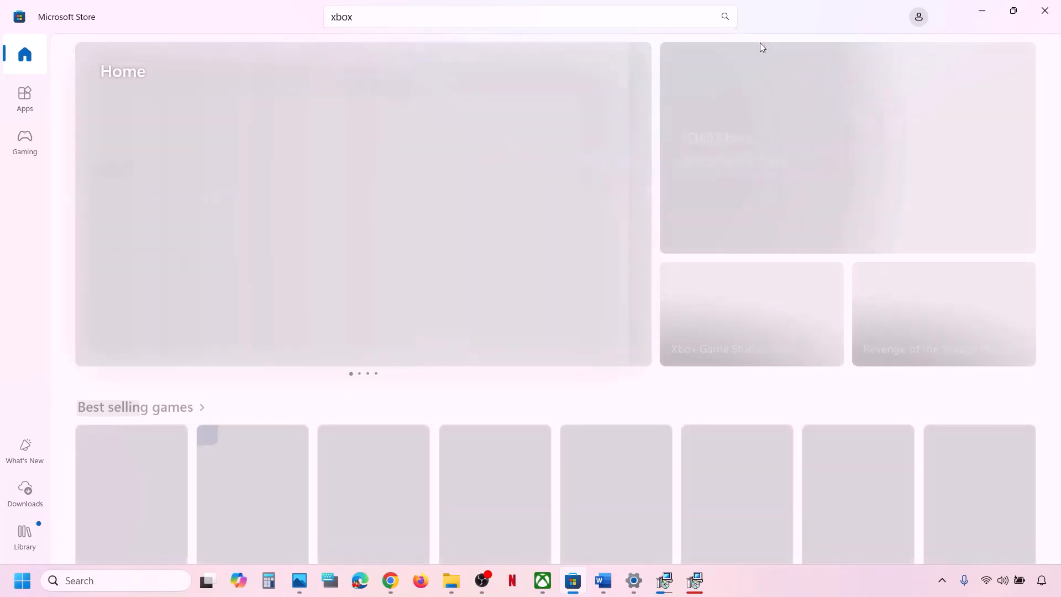
{"action": "left_click", "coordinate": [449, 243]}
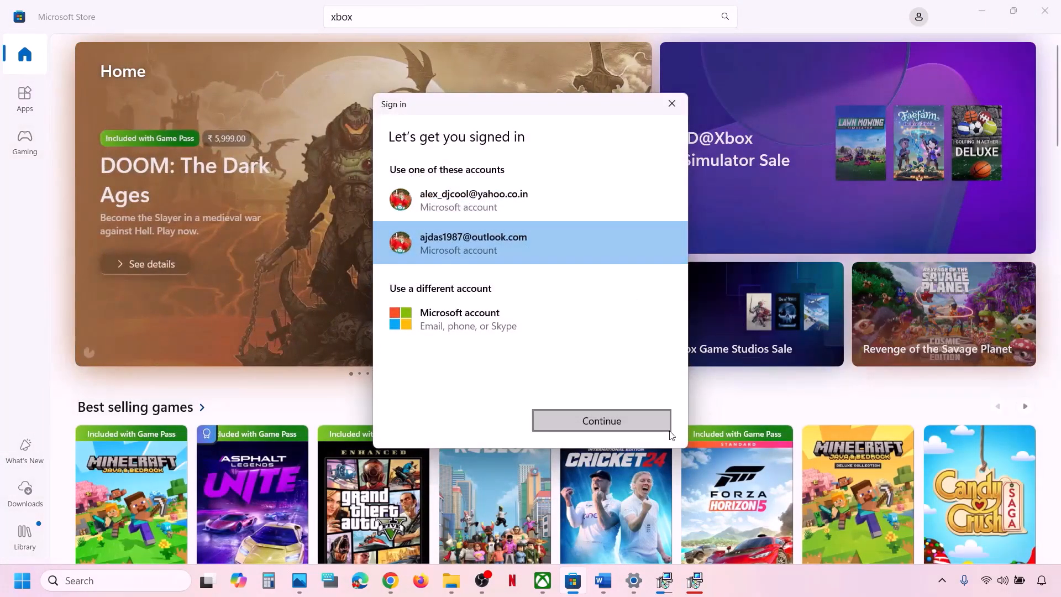
{"action": "left_click", "coordinate": [646, 428]}
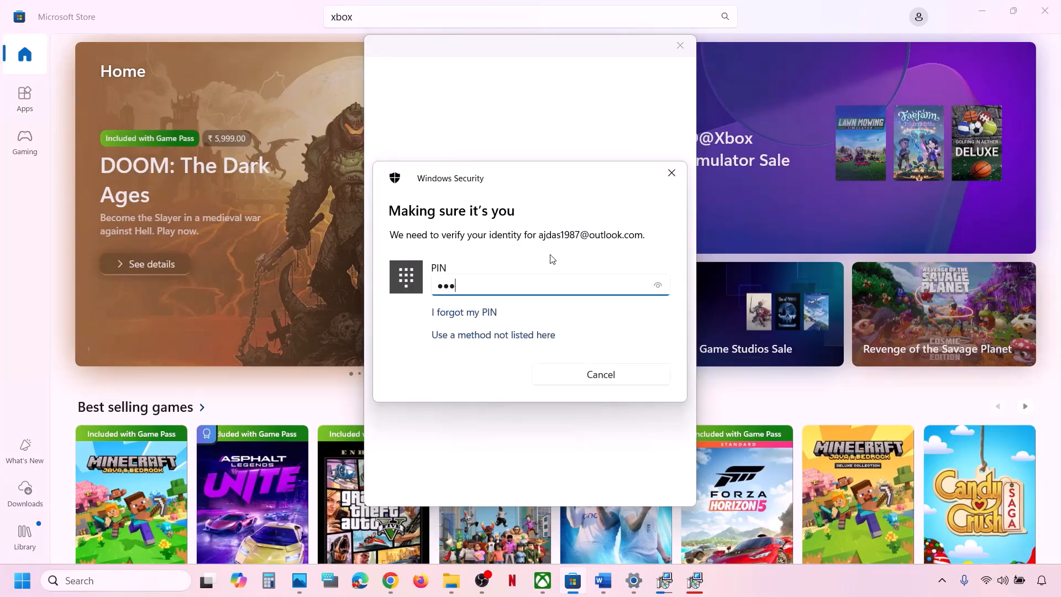
{"action": "type", "text": "1"}
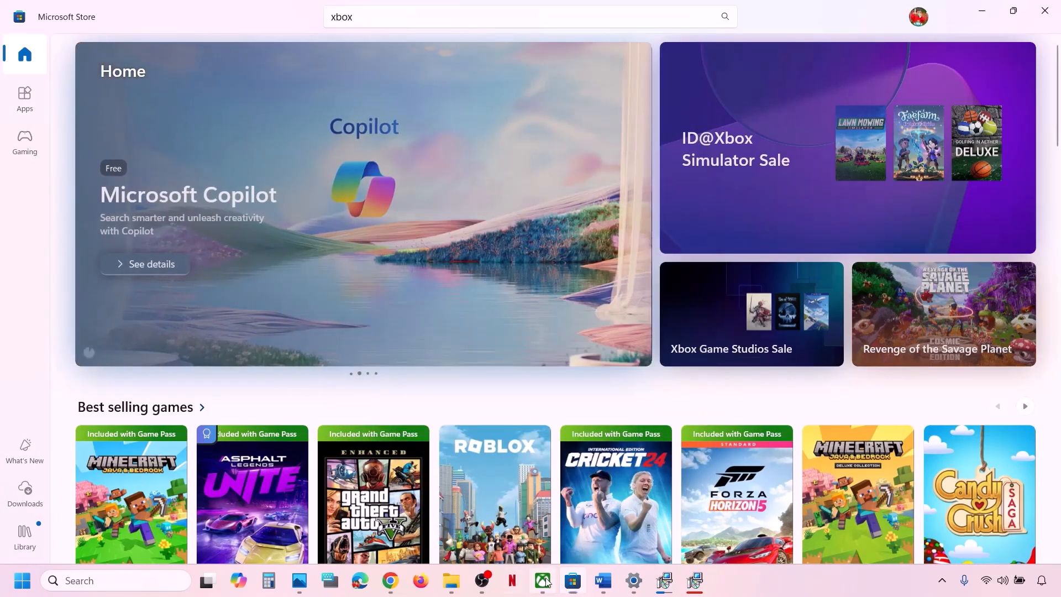
{"action": "left_click", "coordinate": [543, 581]}
{"action": "left_click", "coordinate": [71, 35]}
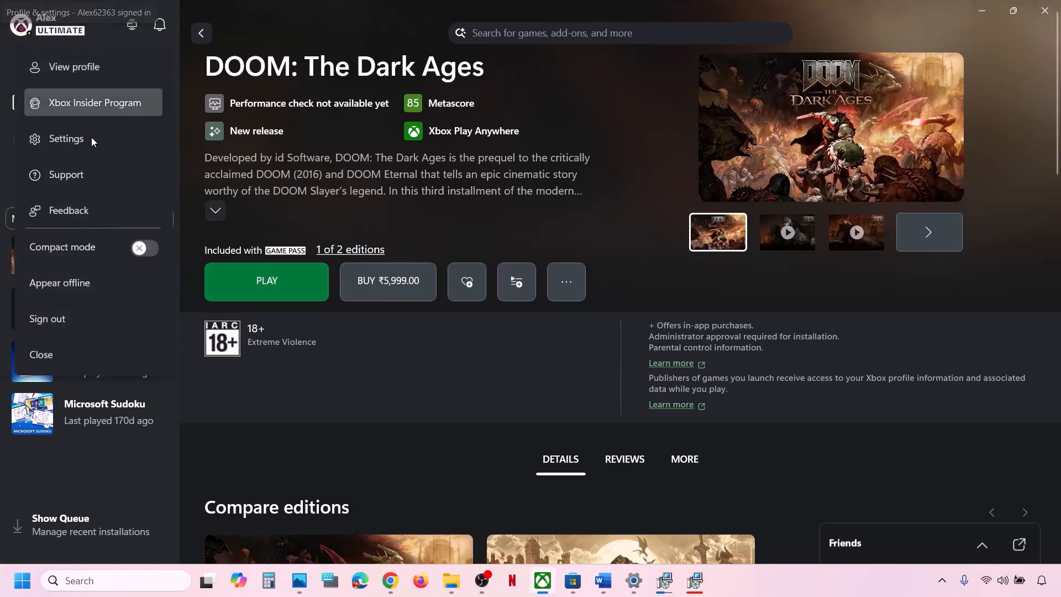
{"action": "left_click", "coordinate": [71, 316]}
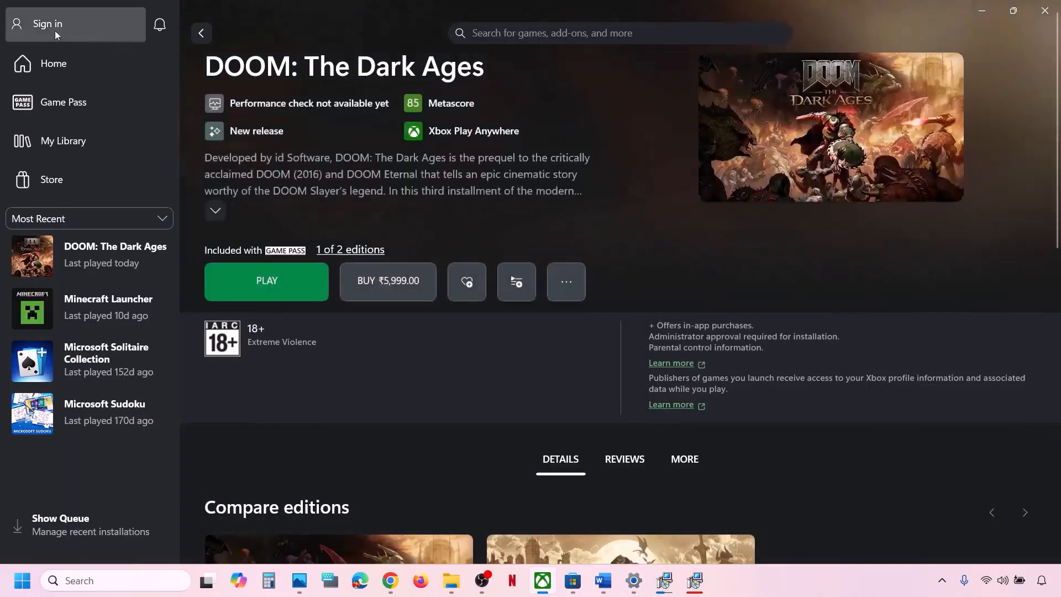
{"action": "left_click", "coordinate": [55, 31]}
{"action": "left_click", "coordinate": [58, 247]}
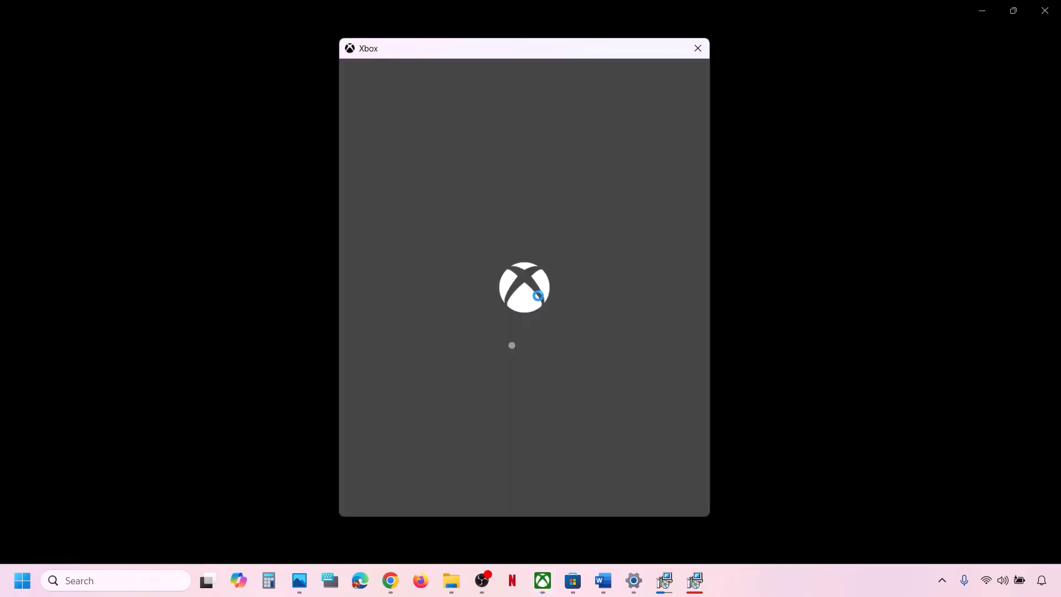
{"action": "left_click", "coordinate": [497, 252]}
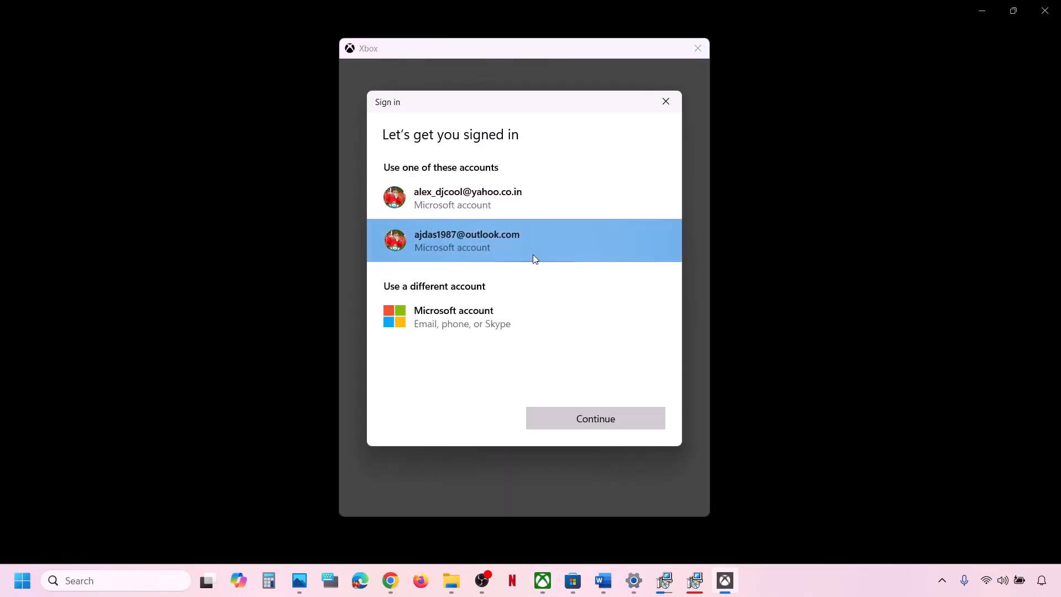
{"action": "left_click", "coordinate": [640, 430]}
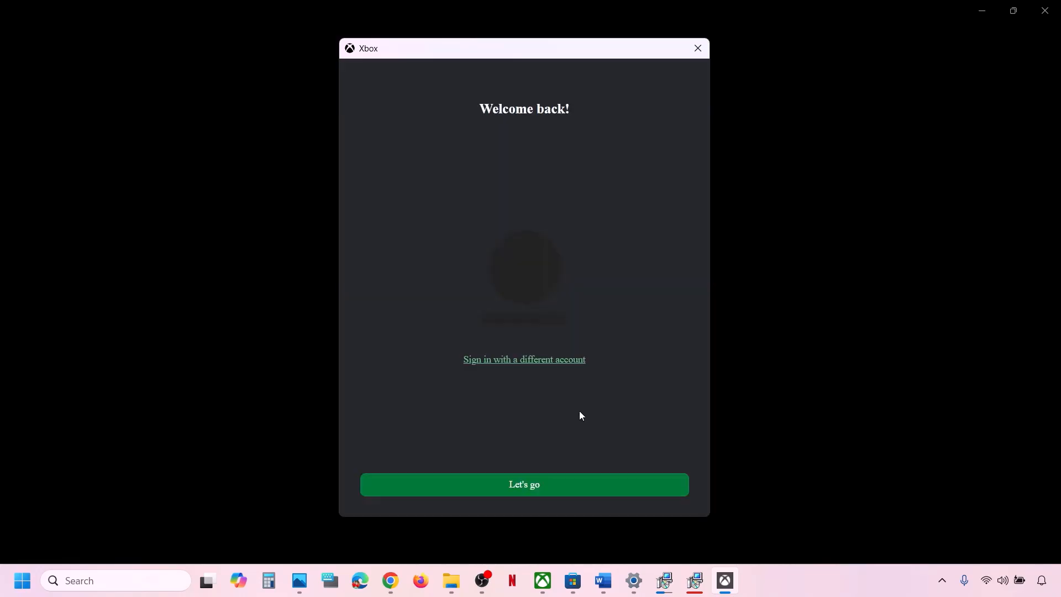
{"action": "left_click", "coordinate": [525, 486]}
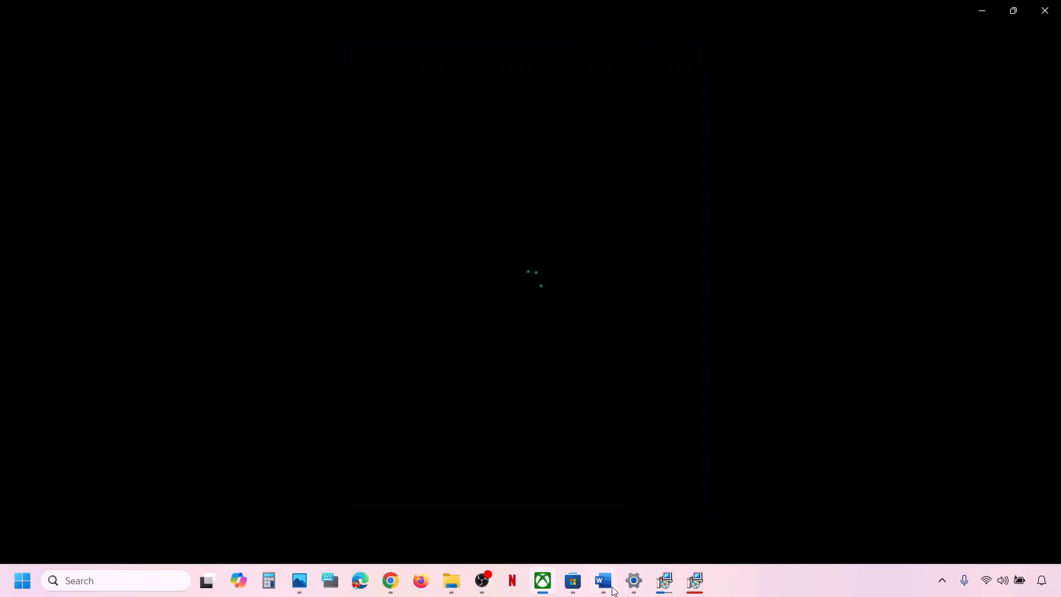
{"action": "left_click", "coordinate": [603, 582]}
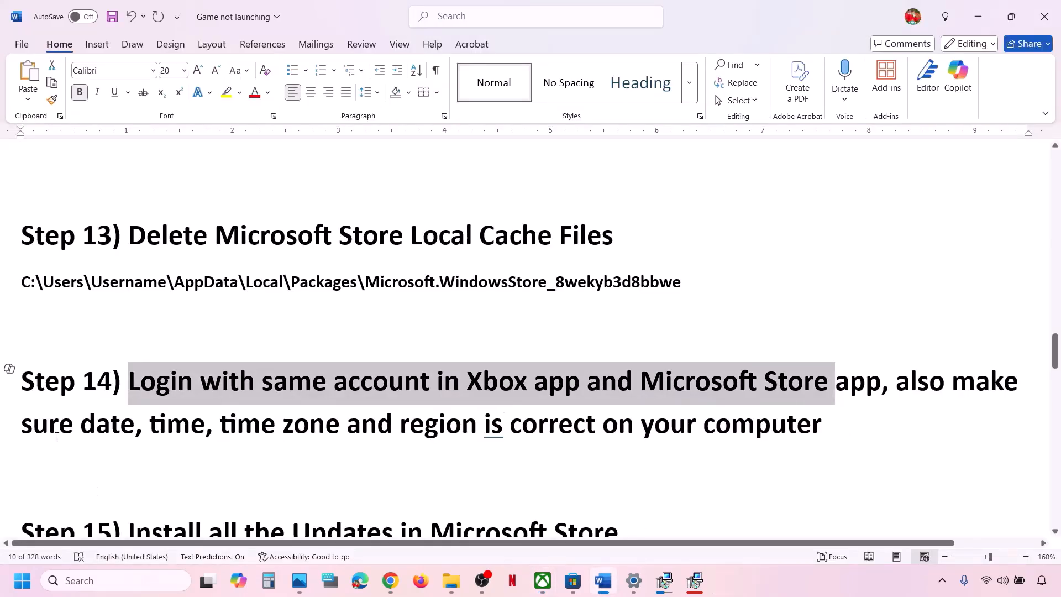
{"action": "left_click_drag", "start_coordinate": [55, 434], "coordinate": [818, 440]}
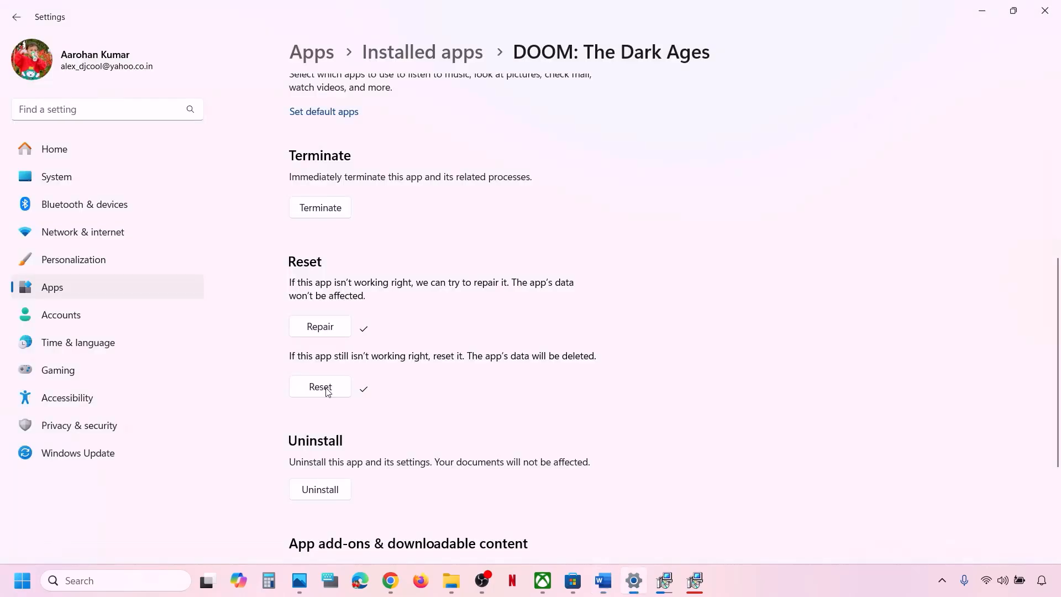
- Turn automatic time zone and automatic time back on, then sync the clock now
{"action": "left_click", "coordinate": [87, 340]}
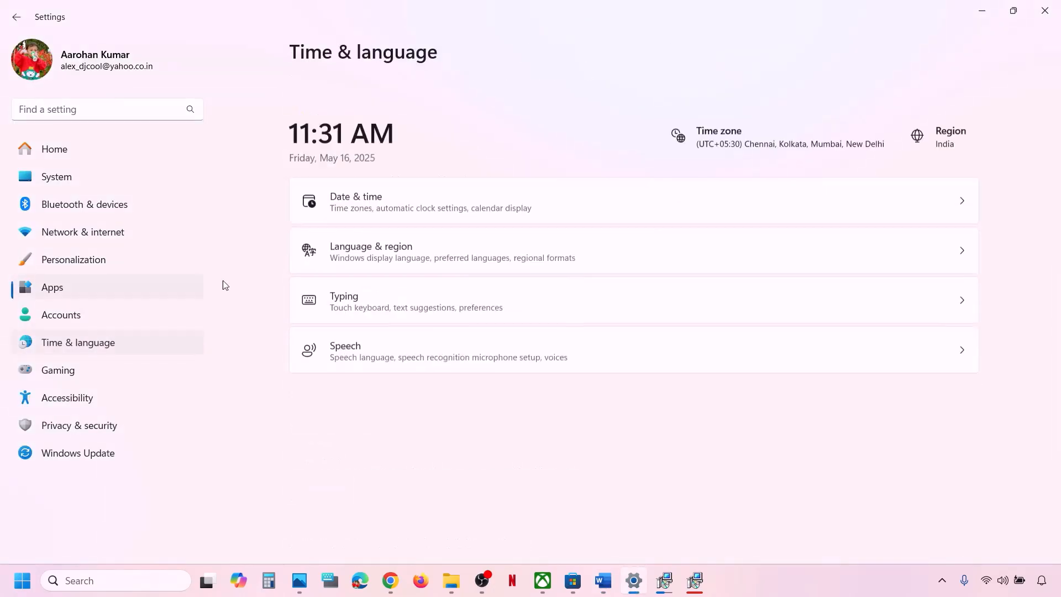
{"action": "left_click", "coordinate": [403, 176]}
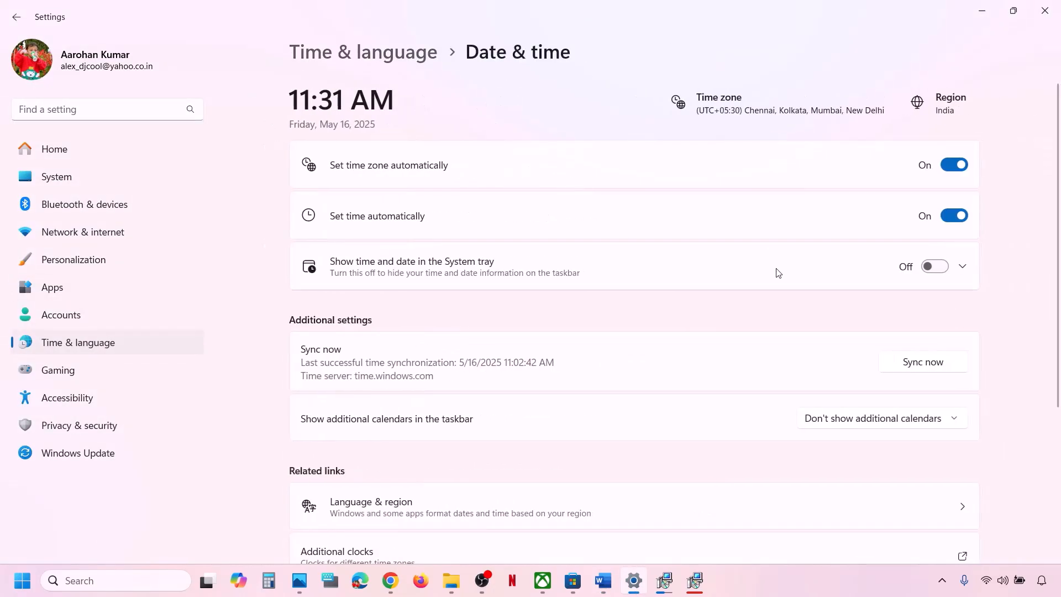
{"action": "scroll", "coordinate": [774, 273], "scroll_direction": "down", "scroll_amount": 1}
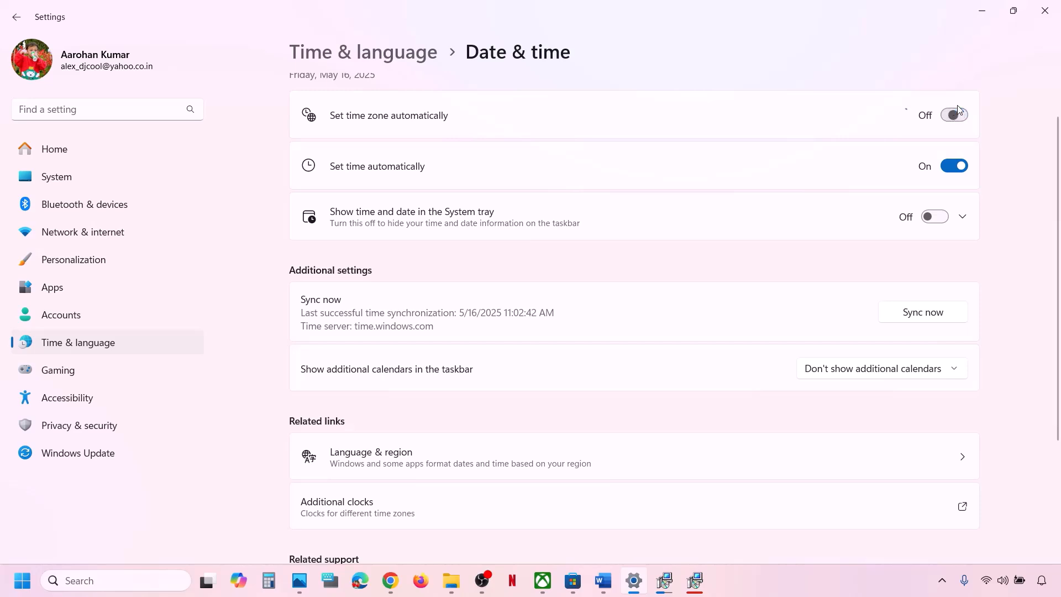
{"action": "left_click", "coordinate": [955, 202]}
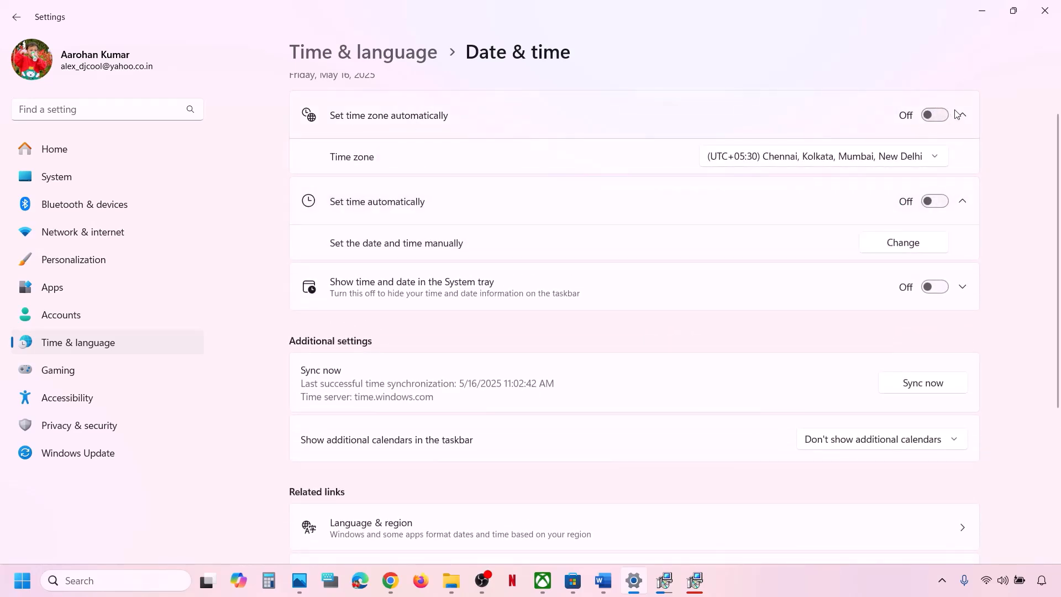
{"action": "left_click", "coordinate": [940, 115]}
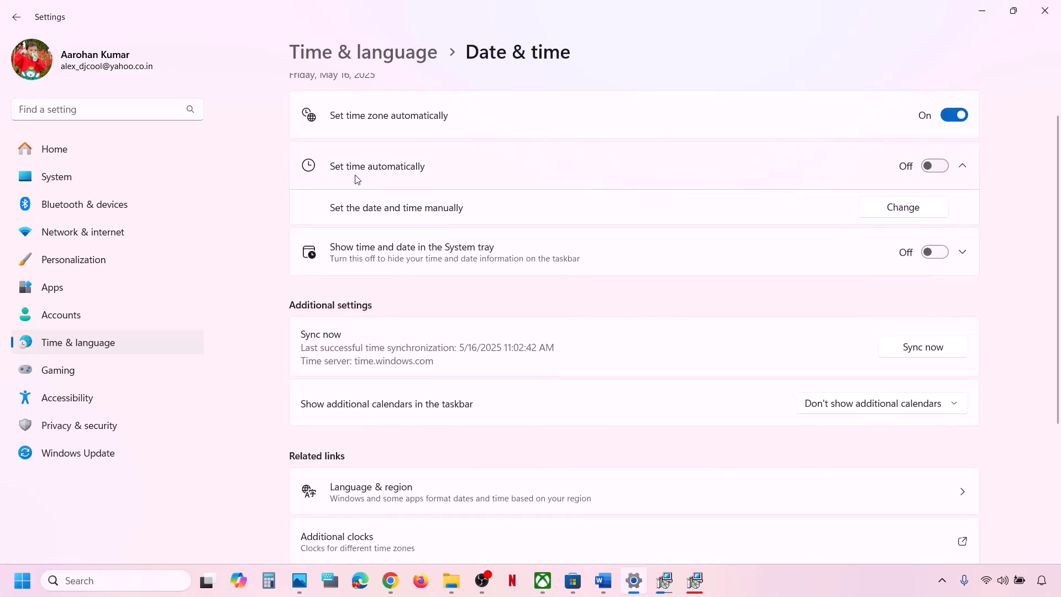
{"action": "left_click", "coordinate": [943, 167]}
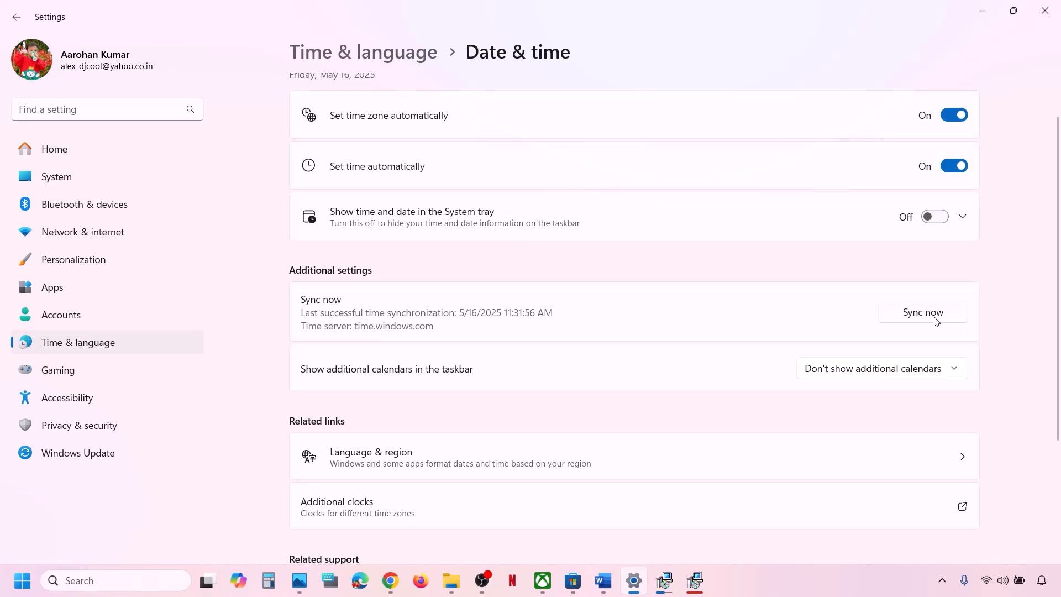
{"action": "left_click", "coordinate": [936, 321]}
- Confirm India as the country or region in Language & region
{"action": "left_click", "coordinate": [122, 341]}
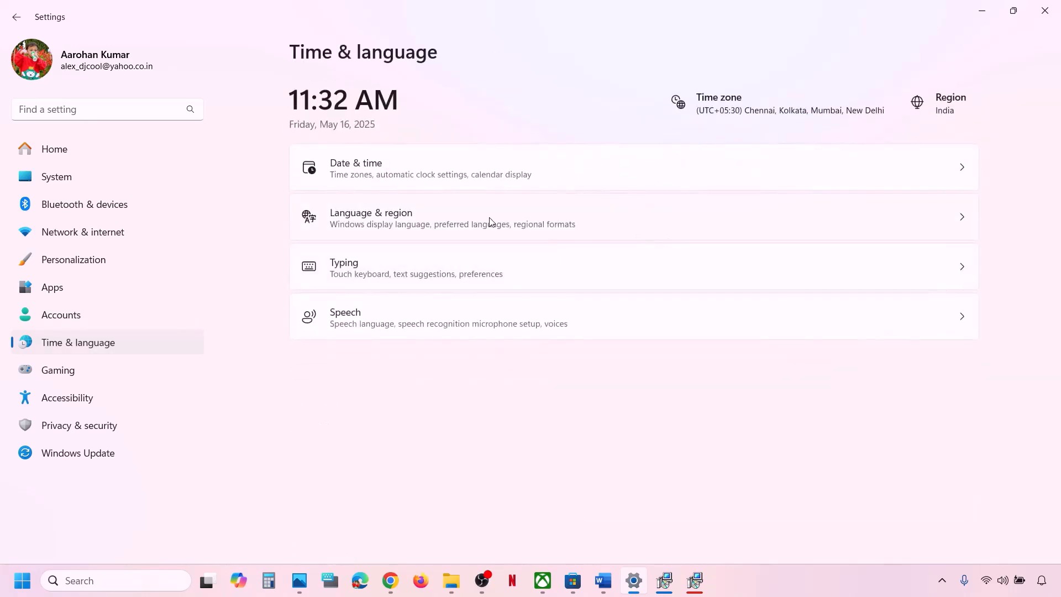
{"action": "left_click", "coordinate": [471, 216]}
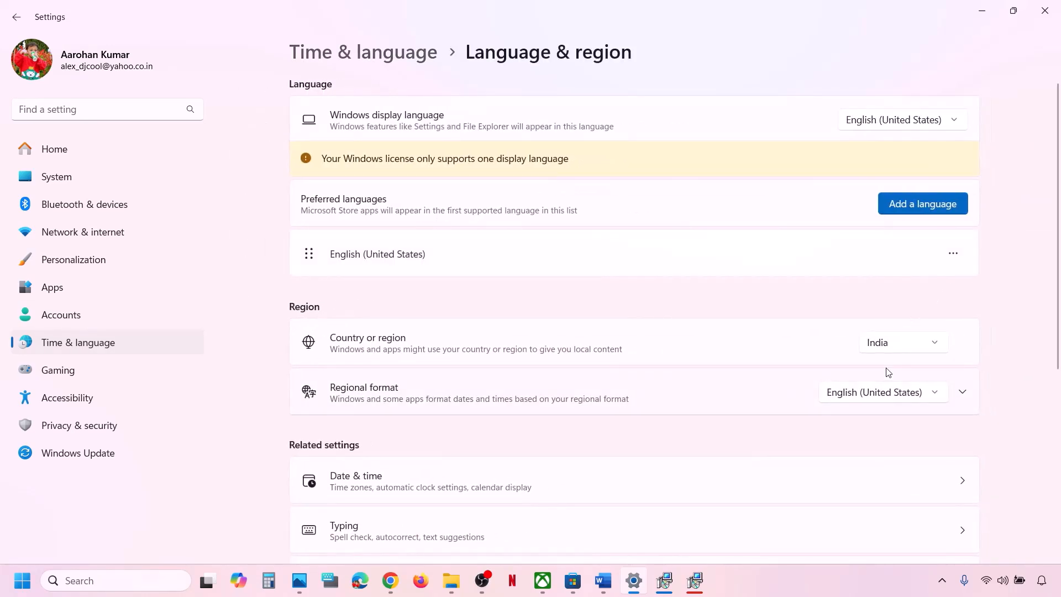
{"action": "left_click", "coordinate": [894, 351]}
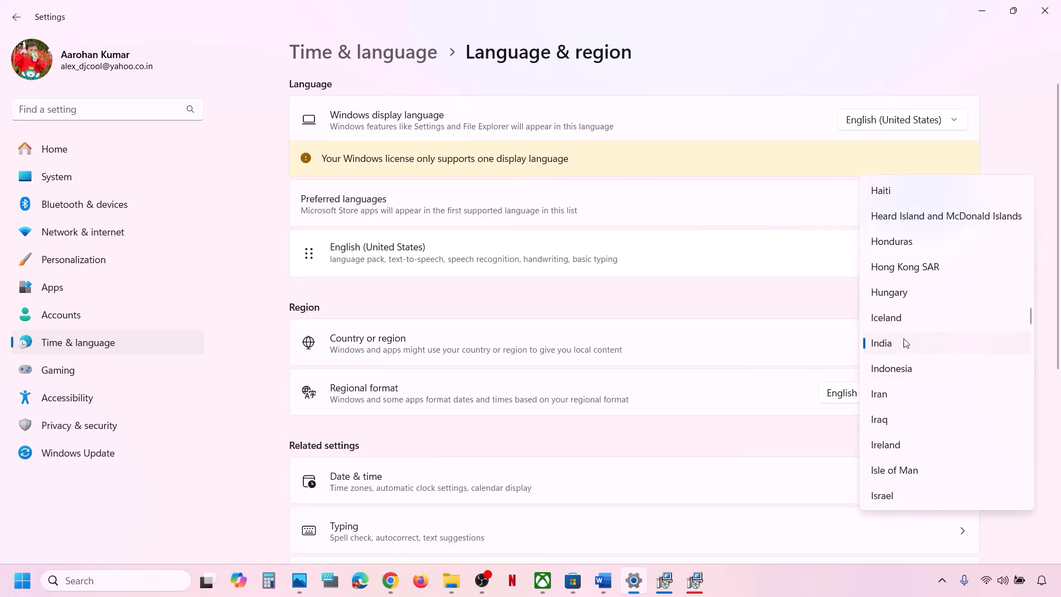
{"action": "left_click", "coordinate": [904, 342]}
- Close Settings and bring Microsoft Store back to the front
{"action": "left_click", "coordinate": [1044, 11]}
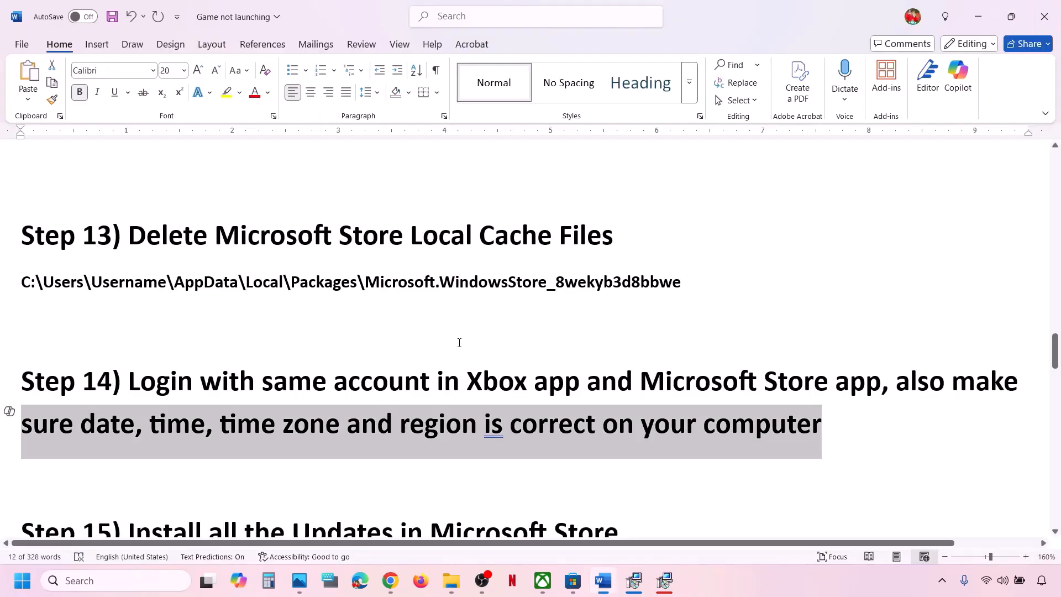
{"action": "scroll", "coordinate": [459, 345], "scroll_direction": "down", "scroll_amount": 1}
{"action": "scroll", "coordinate": [459, 347], "scroll_direction": "down", "scroll_amount": 2}
{"action": "left_click_drag", "start_coordinate": [129, 404], "coordinate": [665, 390]}
{"action": "left_click", "coordinate": [573, 587]}
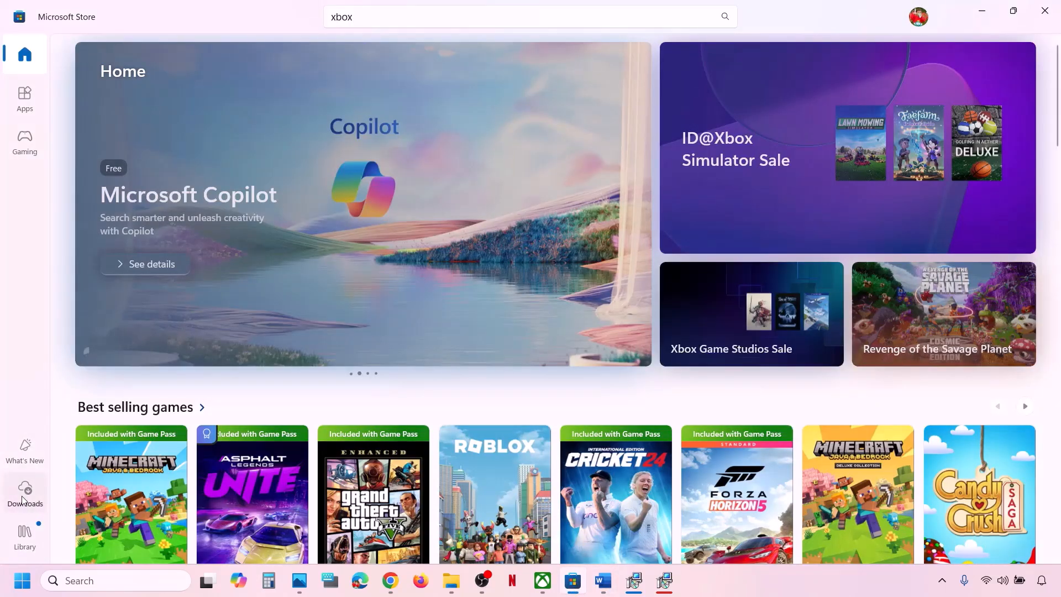
- Go to the Store's Updates & downloads page and check for app updates
{"action": "left_click", "coordinate": [25, 494]}
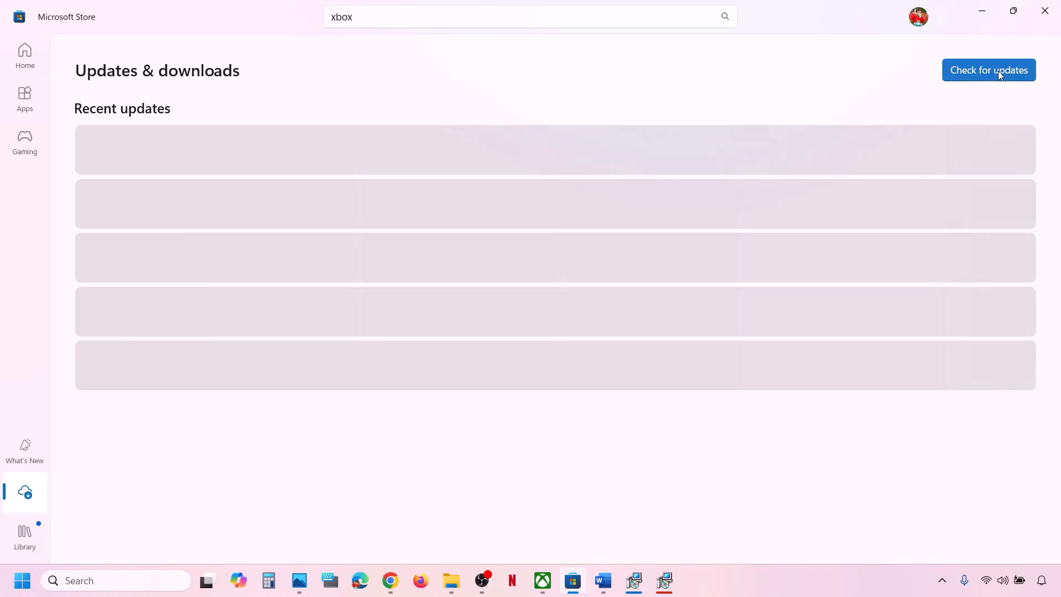
{"action": "left_click", "coordinate": [978, 72]}
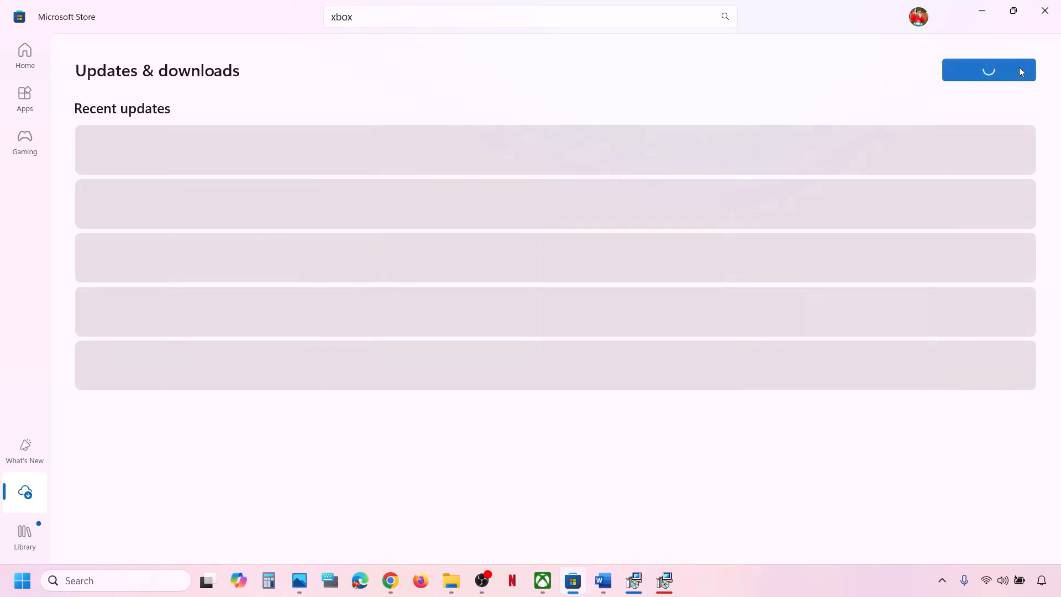
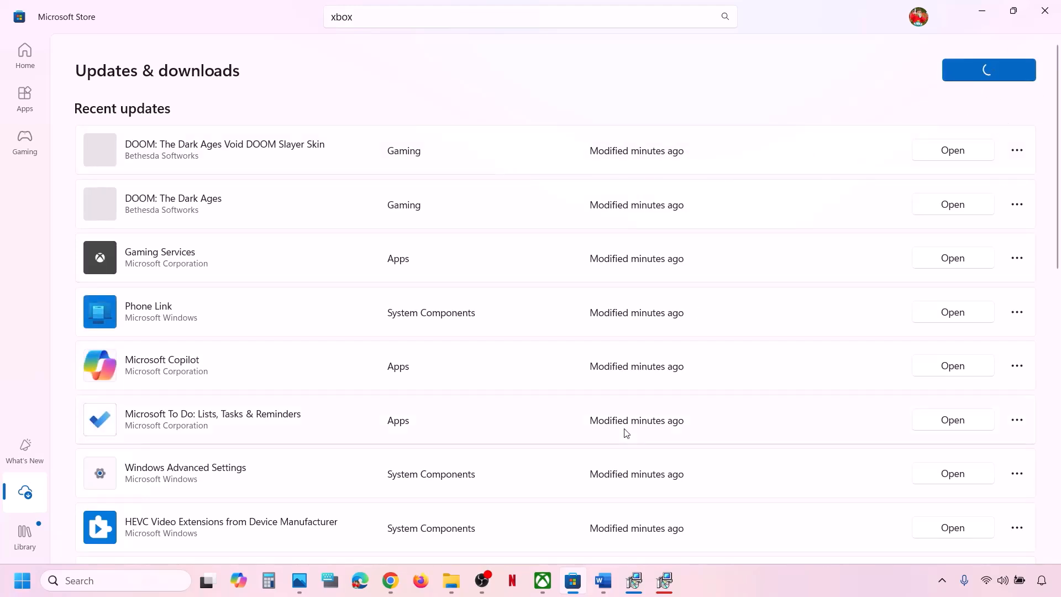
- Switch to the Word notes and highlight Step 16, 'Update Windows'
{"action": "left_click", "coordinate": [603, 580]}
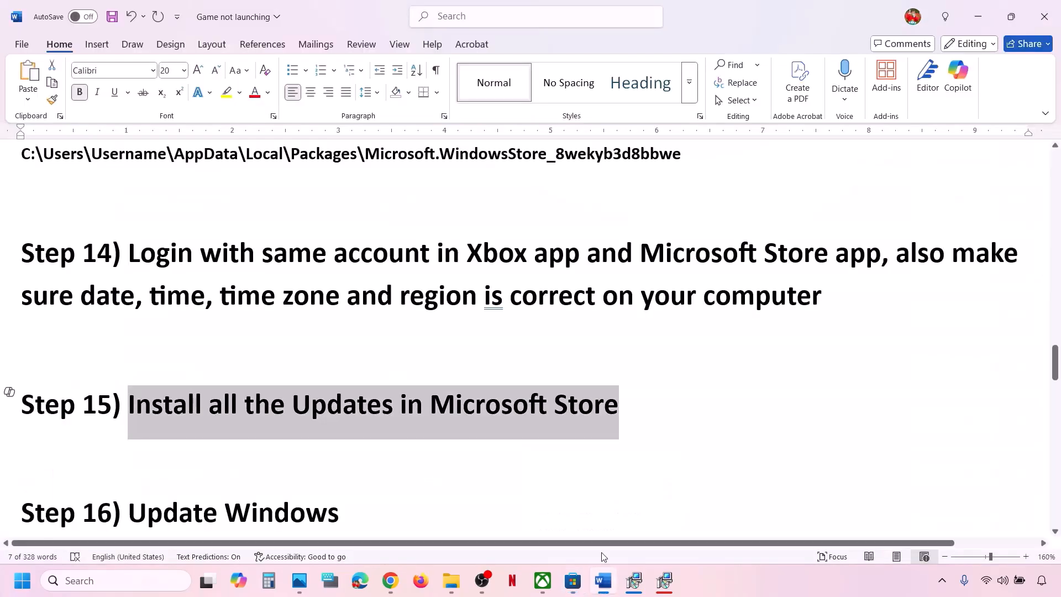
{"action": "scroll", "coordinate": [335, 454], "scroll_direction": "down", "scroll_amount": 2}
{"action": "triple_click", "coordinate": [359, 416]}
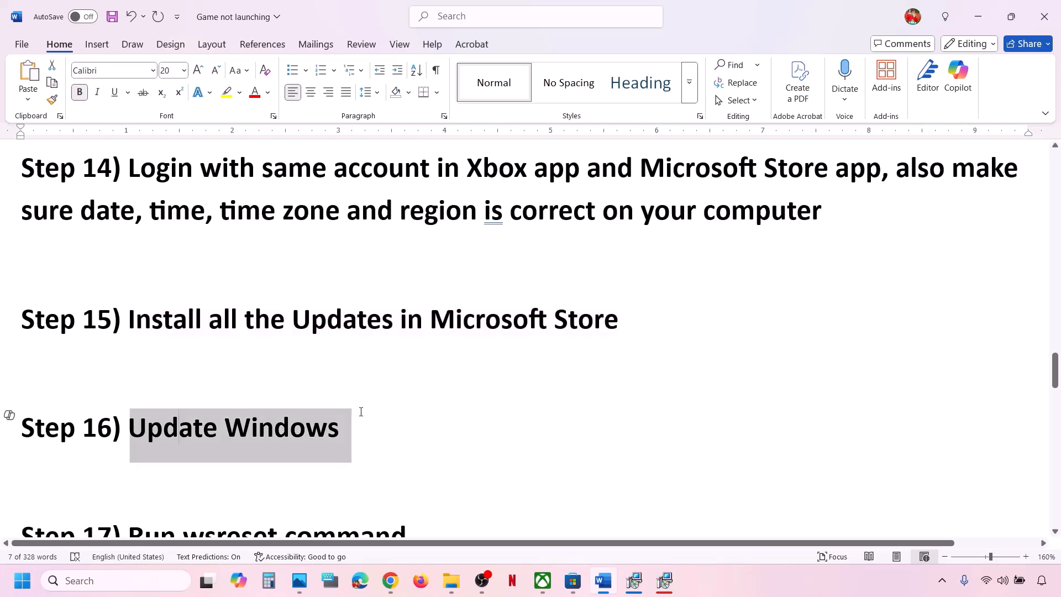
- Check Windows Update, where the 2025-05 cumulative update KB5058411 is installing at 81%
{"action": "left_click", "coordinate": [360, 416]}
{"action": "key", "text": "super+i"}
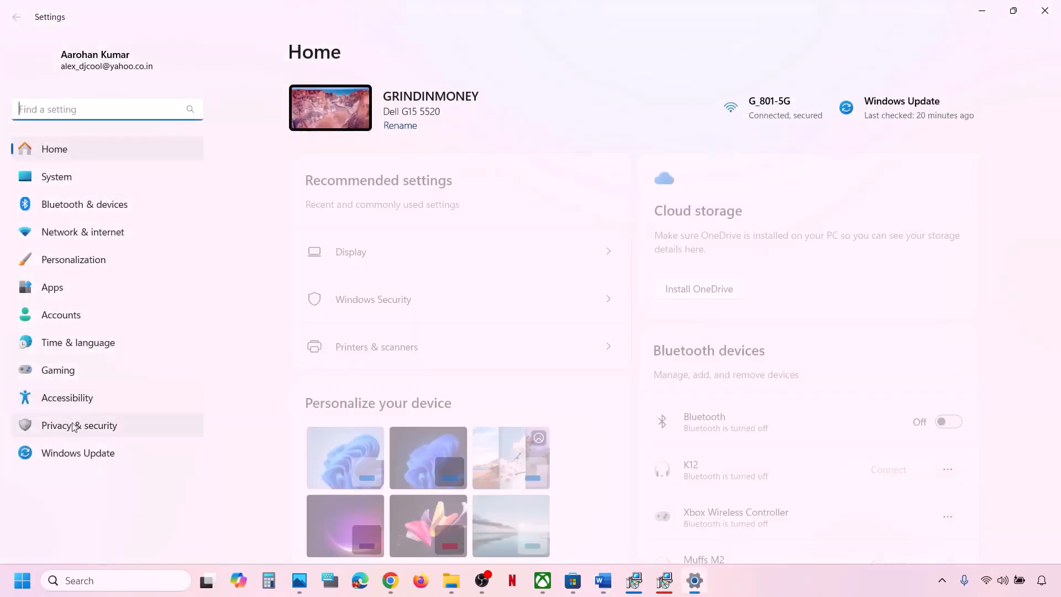
{"action": "left_click", "coordinate": [66, 452]}
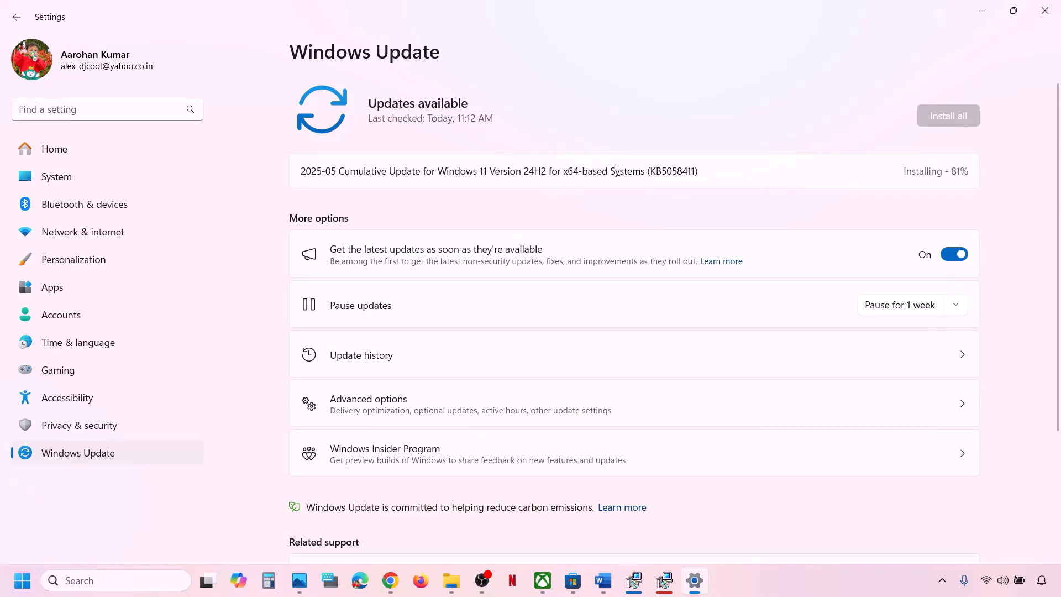
{"action": "left_click_drag", "start_coordinate": [617, 172], "coordinate": [728, 166]}
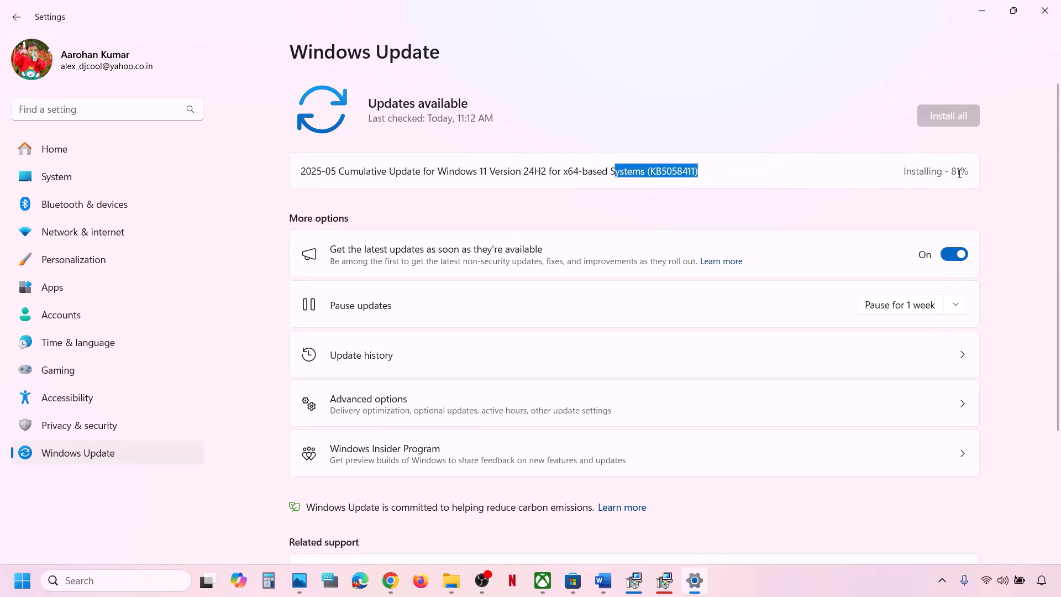
- Show the Start menu's Restart option, then return to the Word notes
{"action": "left_click", "coordinate": [17, 584]}
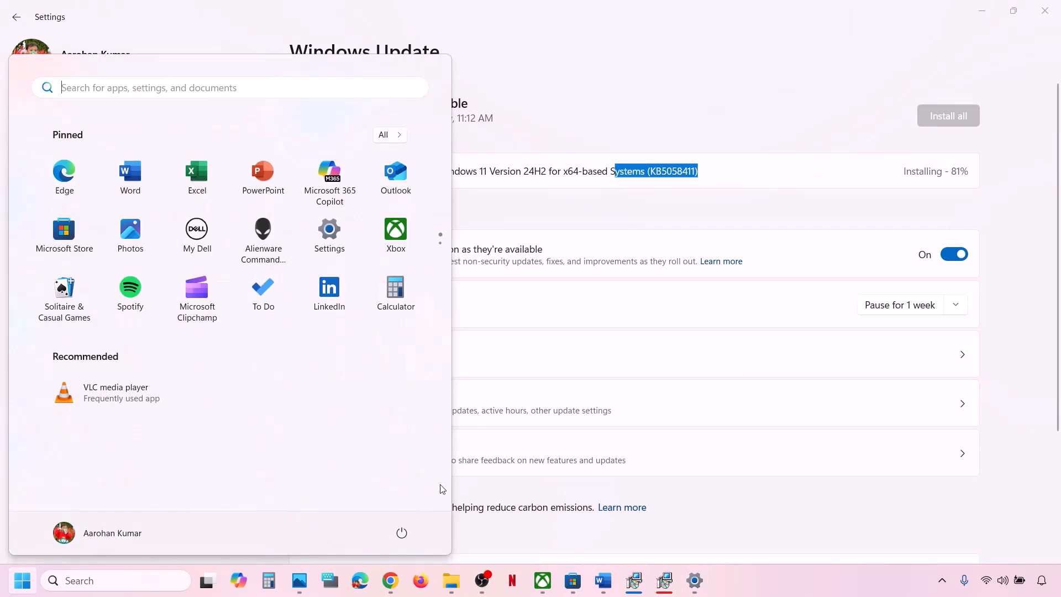
{"action": "left_click", "coordinate": [402, 533]}
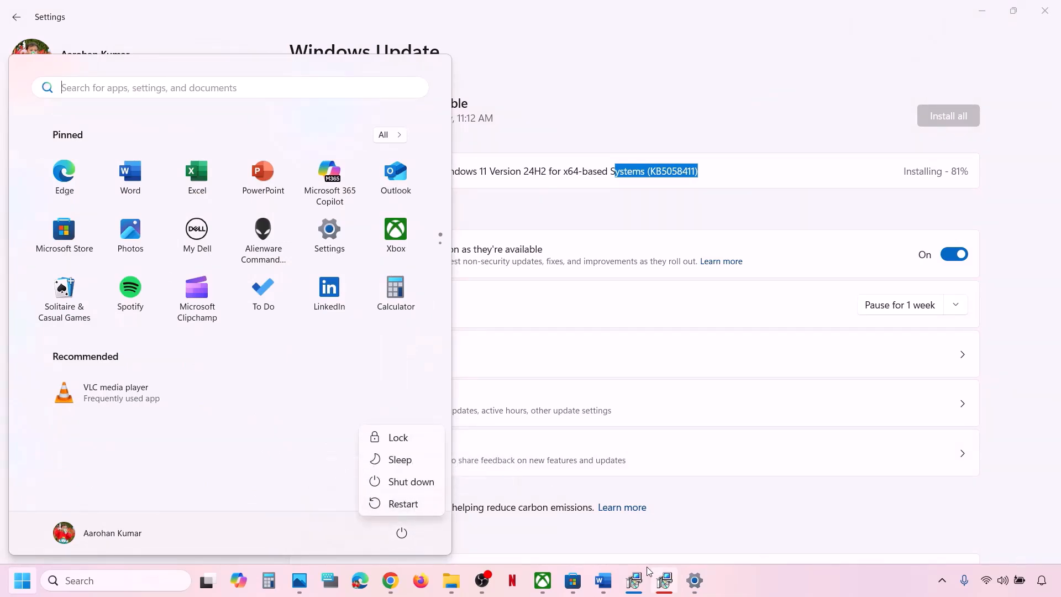
{"action": "left_click", "coordinate": [605, 583]}
- Run 'wsreset' from Step 17 via Windows search and close the reopened Store
{"action": "scroll", "coordinate": [418, 394], "scroll_direction": "down", "scroll_amount": 2}
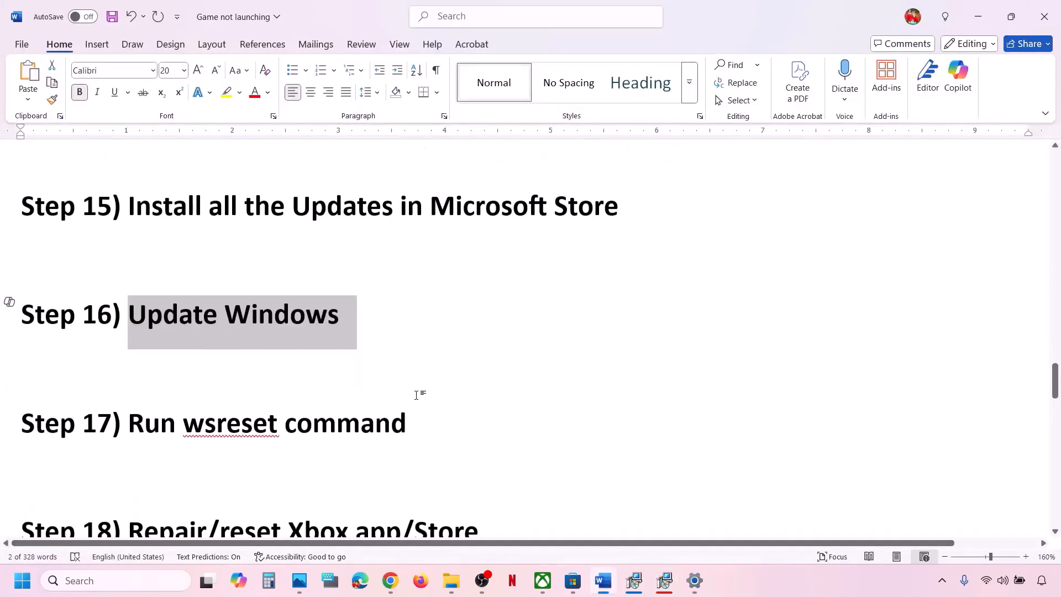
{"action": "double_click", "coordinate": [215, 430]}
{"action": "key", "text": "ctrl+c"}
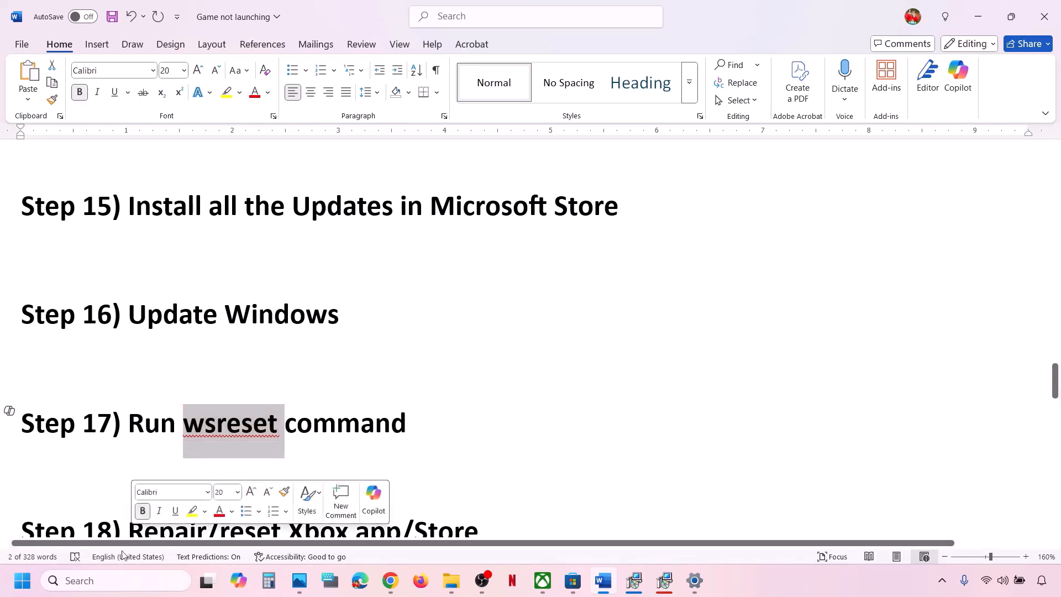
{"action": "left_click", "coordinate": [97, 583]}
{"action": "key", "text": "ctrl+v"}
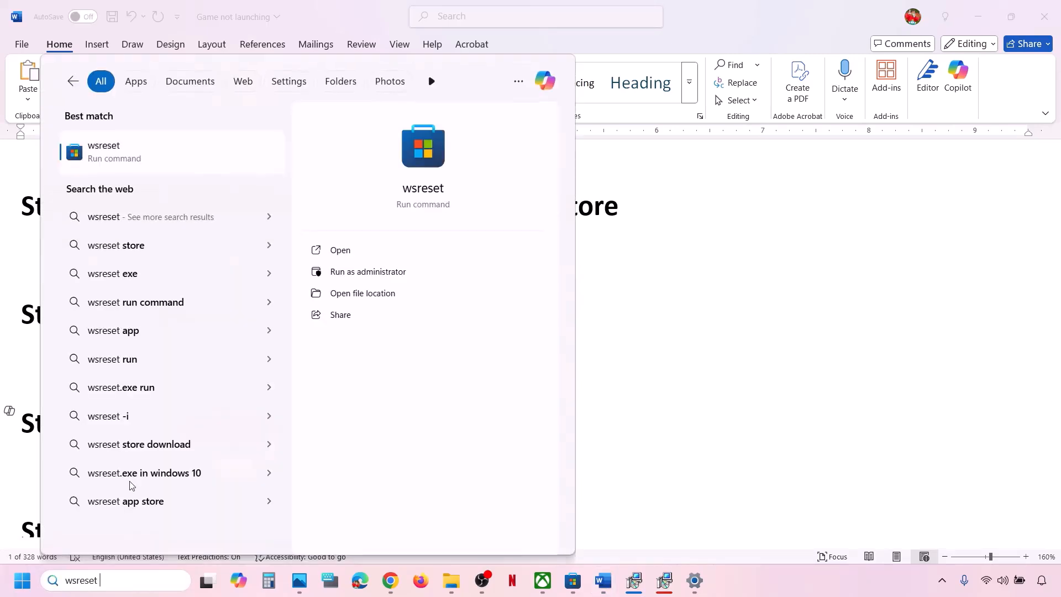
{"action": "left_click", "coordinate": [142, 160]}
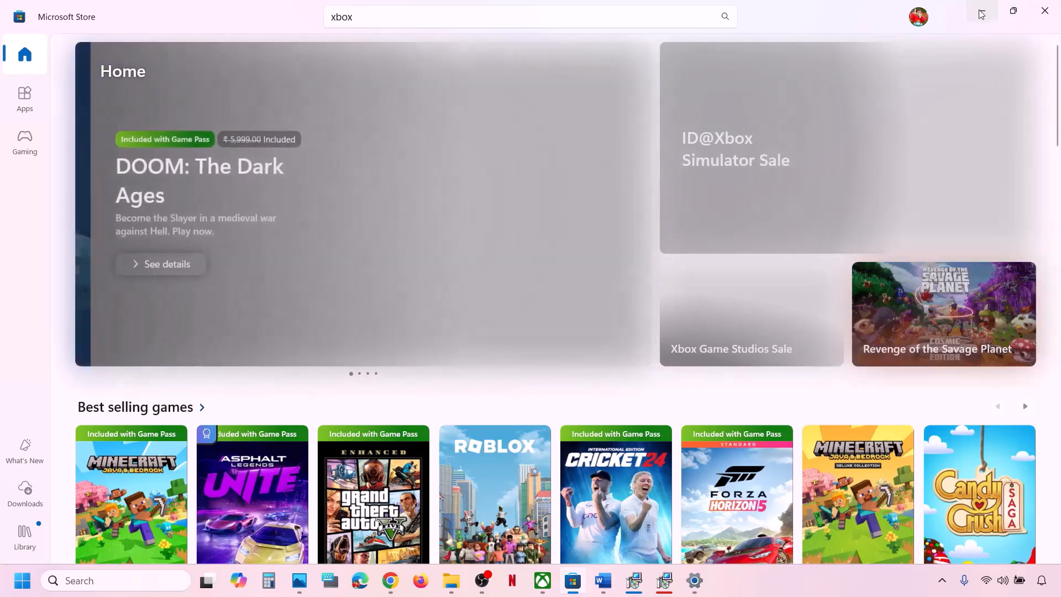
{"action": "key", "text": "alt+F4"}
{"action": "scroll", "coordinate": [340, 389], "scroll_direction": "down", "scroll_amount": 2}
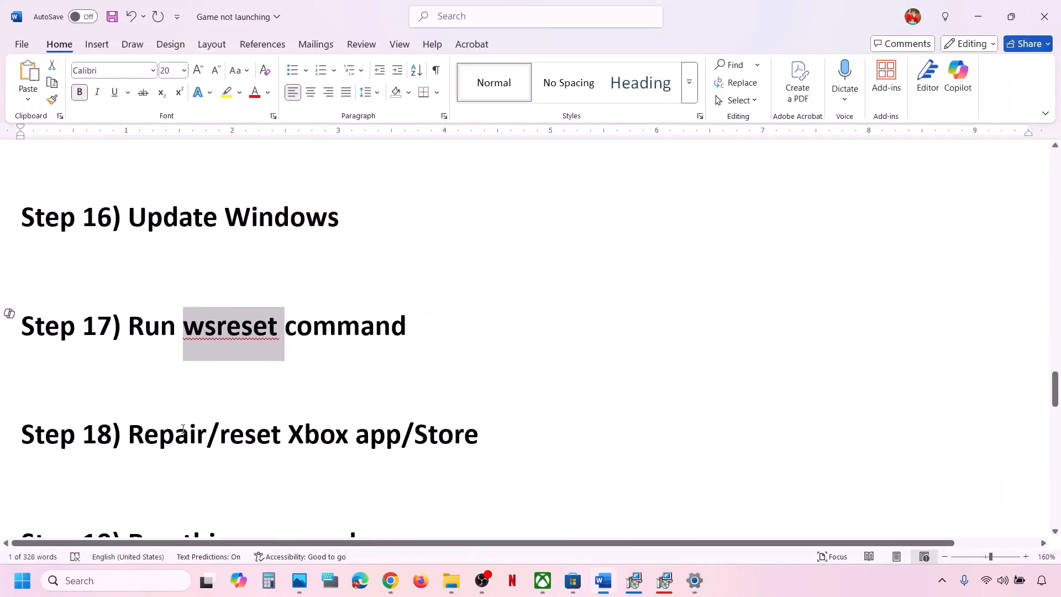
- Open the Xbox app's App settings from a Windows search for 'xbox'
{"action": "left_click_drag", "start_coordinate": [166, 429], "coordinate": [526, 416]}
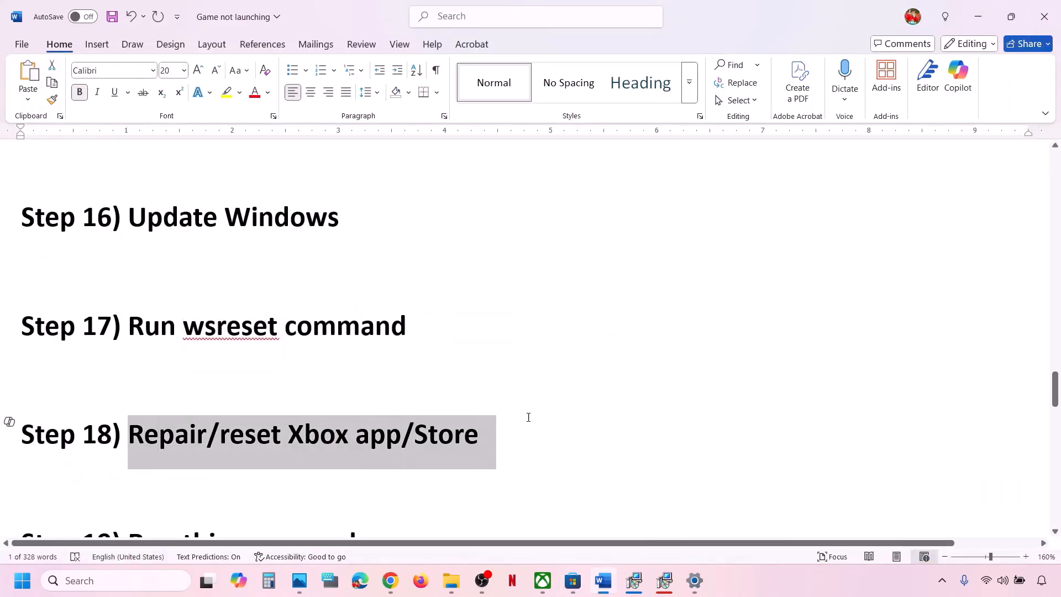
{"action": "left_click", "coordinate": [129, 582]}
{"action": "type", "text": "xbox"}
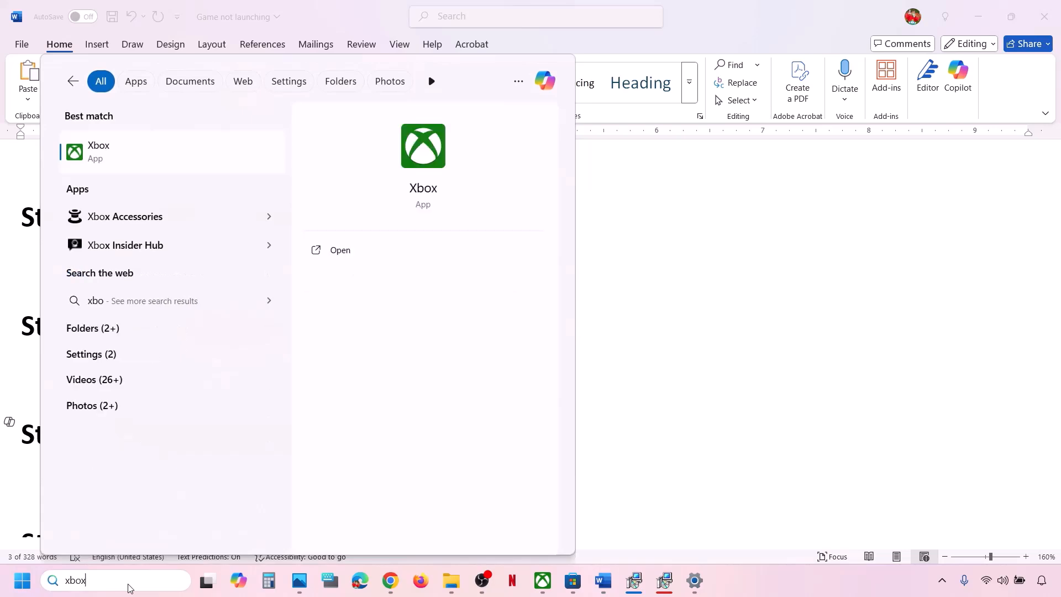
{"action": "right_click", "coordinate": [130, 155]}
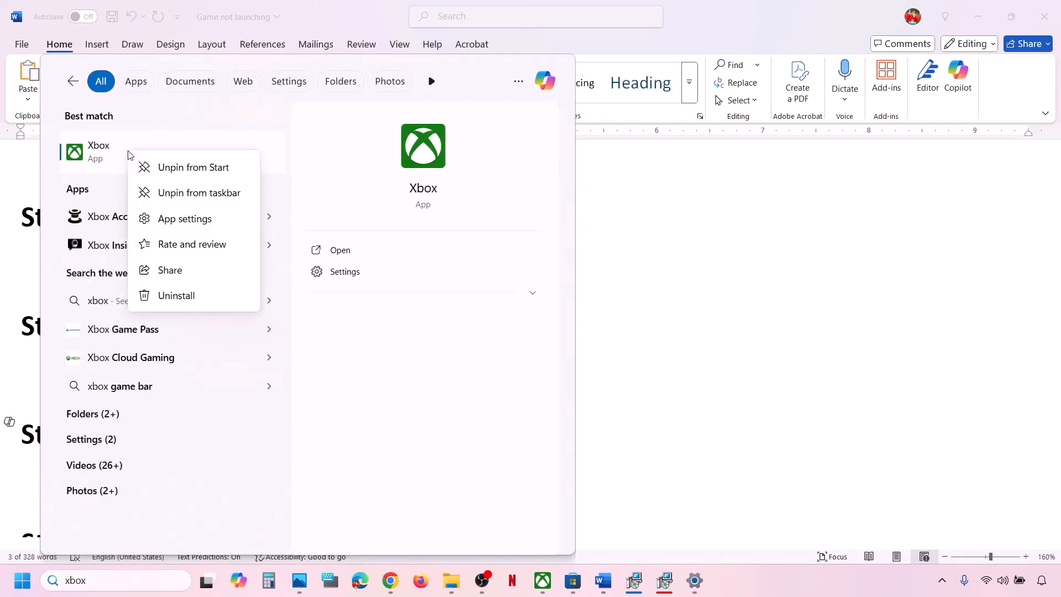
{"action": "left_click", "coordinate": [178, 219]}
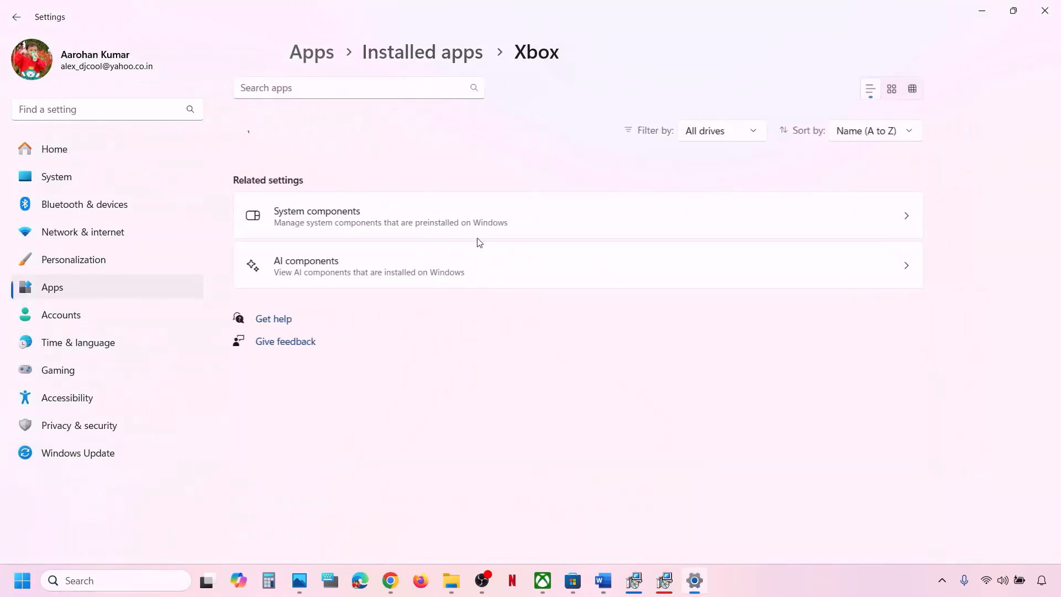
- Repair and reset the Xbox app, then relaunch Xbox from search
{"action": "scroll", "coordinate": [478, 242], "scroll_direction": "down", "scroll_amount": 1}
{"action": "scroll", "coordinate": [477, 241], "scroll_direction": "down", "scroll_amount": 10}
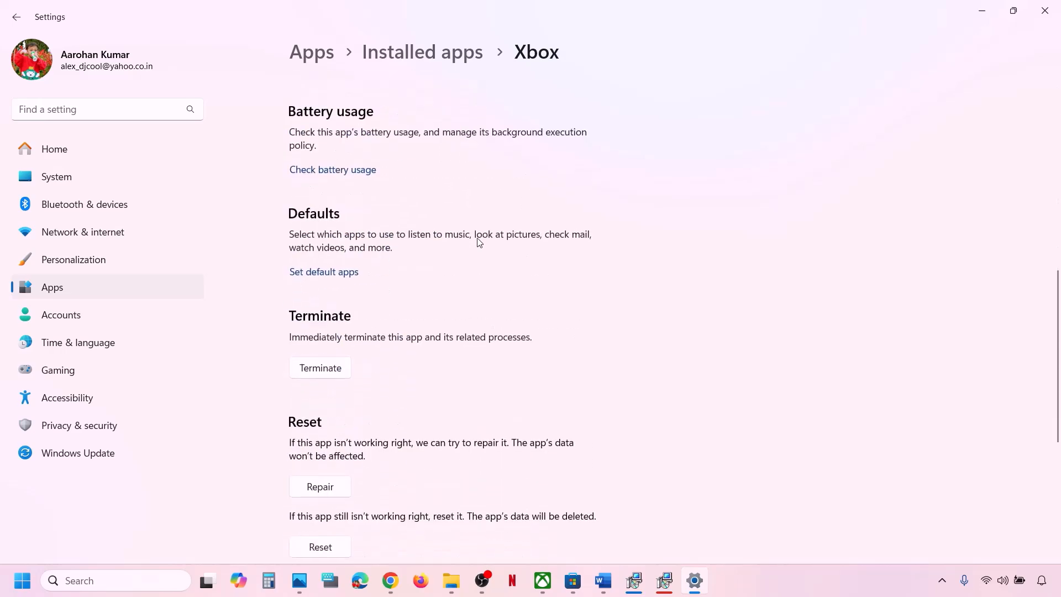
{"action": "left_click", "coordinate": [314, 366]}
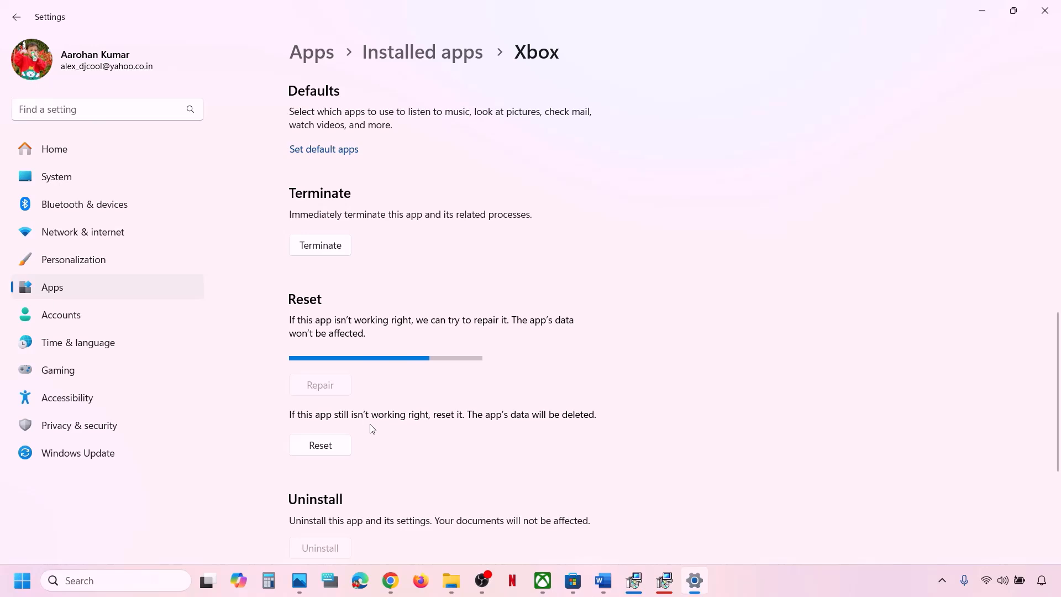
{"action": "left_click", "coordinate": [335, 433]}
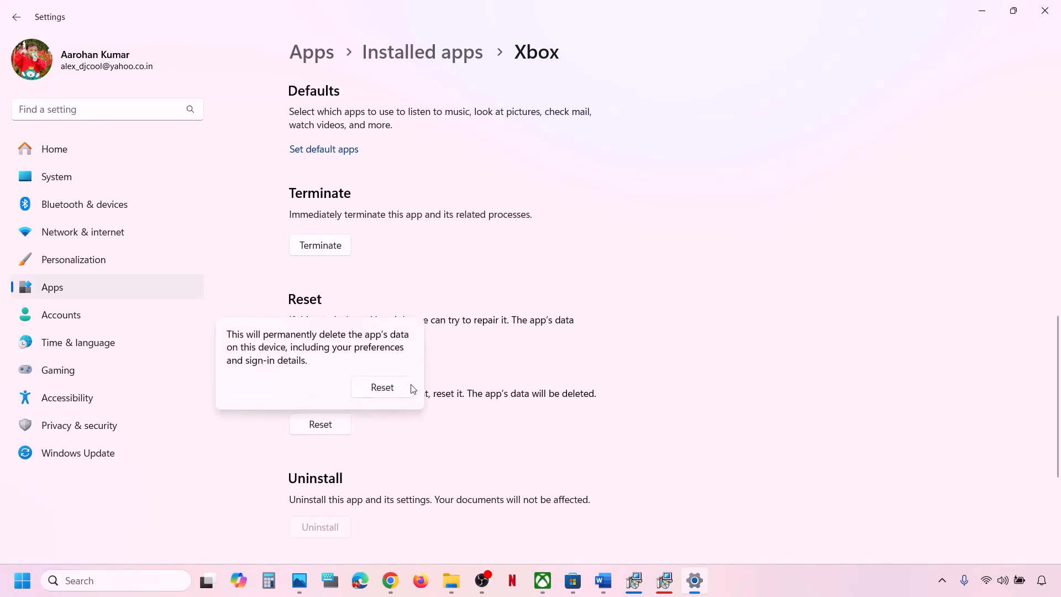
{"action": "left_click", "coordinate": [383, 387]}
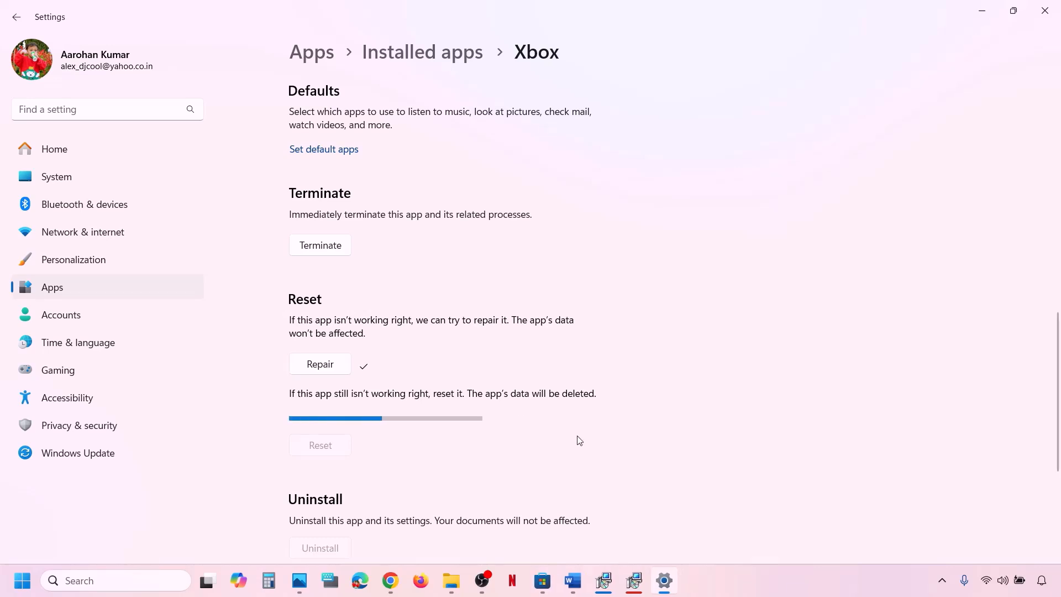
{"action": "left_click", "coordinate": [141, 584]}
{"action": "type", "text": "xbox"}
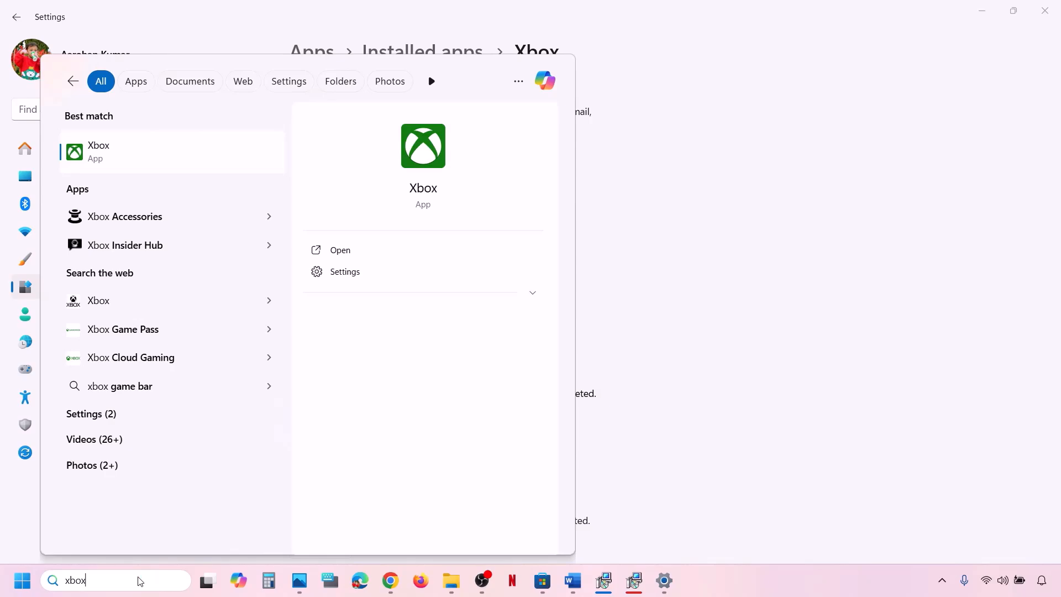
{"action": "key", "text": "Return"}
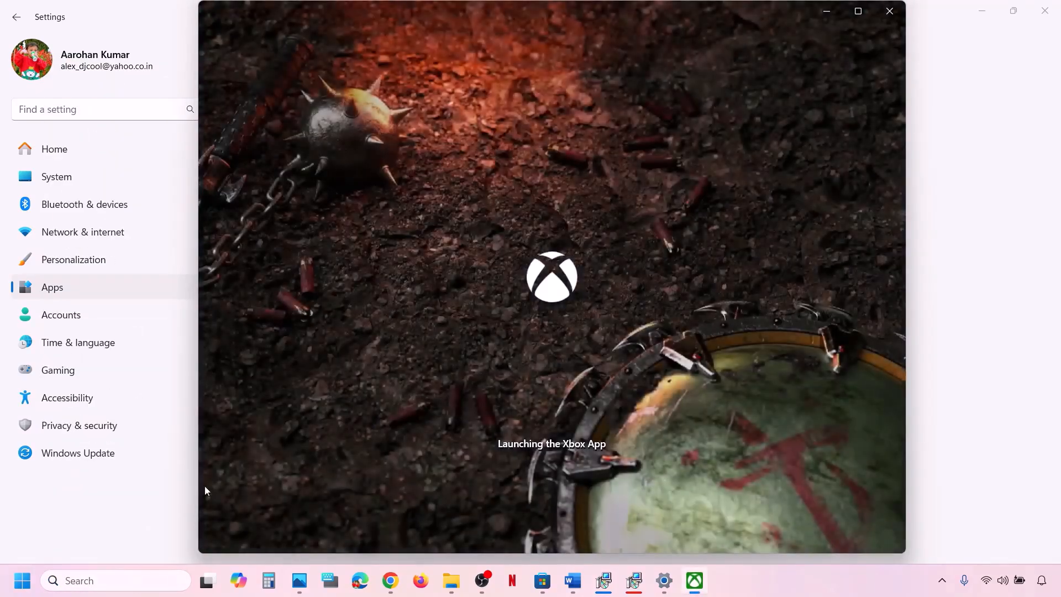
- Open the Microsoft Store component settings and run Repair, then Reset
{"action": "left_click", "coordinate": [173, 514]}
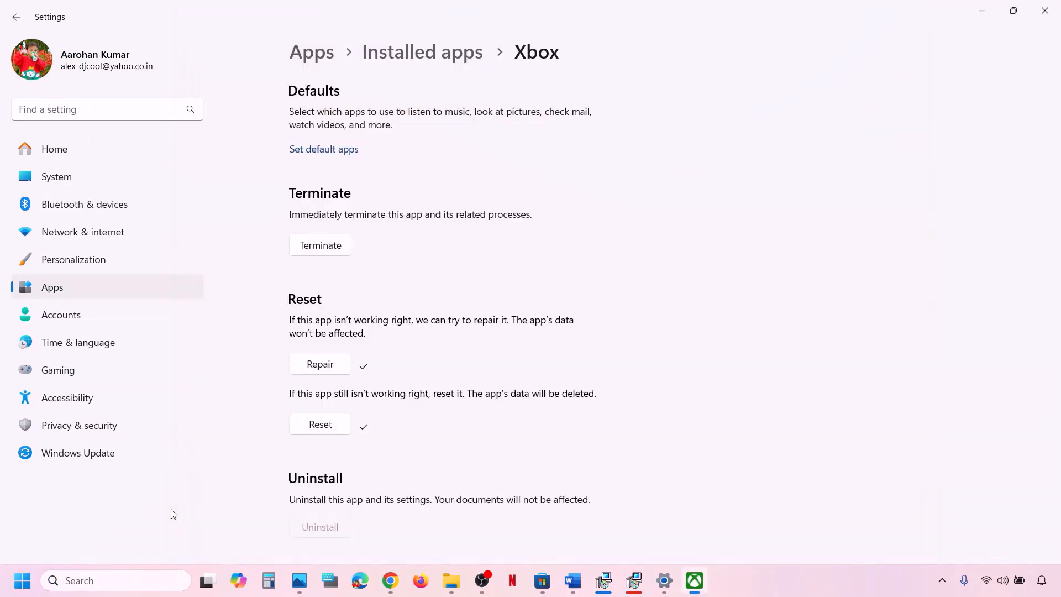
{"action": "left_click", "coordinate": [92, 586]}
{"action": "type", "text": "sto"}
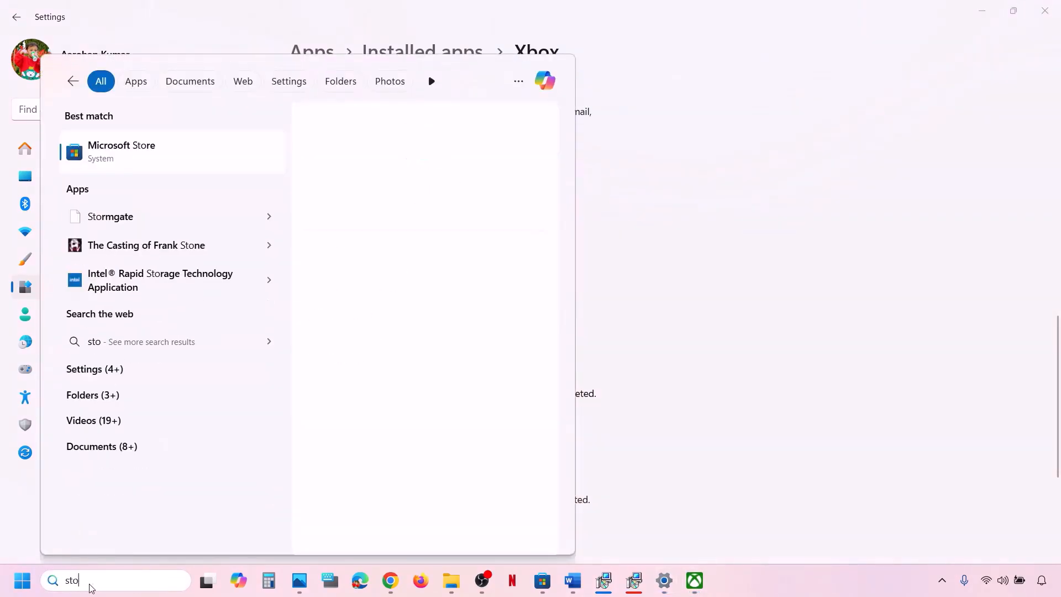
{"action": "type", "text": "re"}
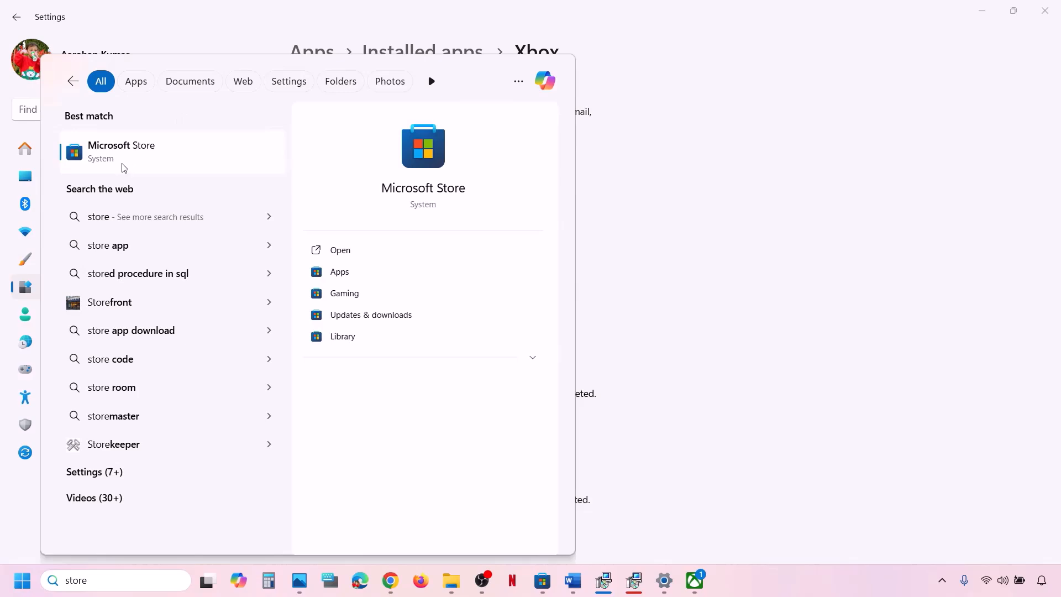
{"action": "right_click", "coordinate": [124, 167]}
{"action": "left_click", "coordinate": [171, 232]}
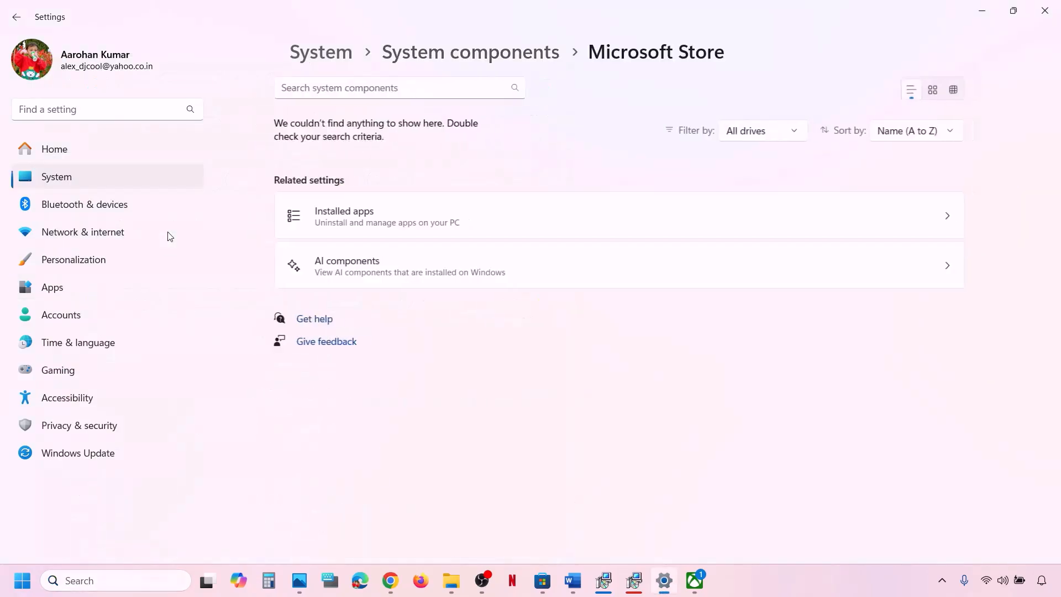
{"action": "scroll", "coordinate": [426, 354], "scroll_direction": "down", "scroll_amount": 10}
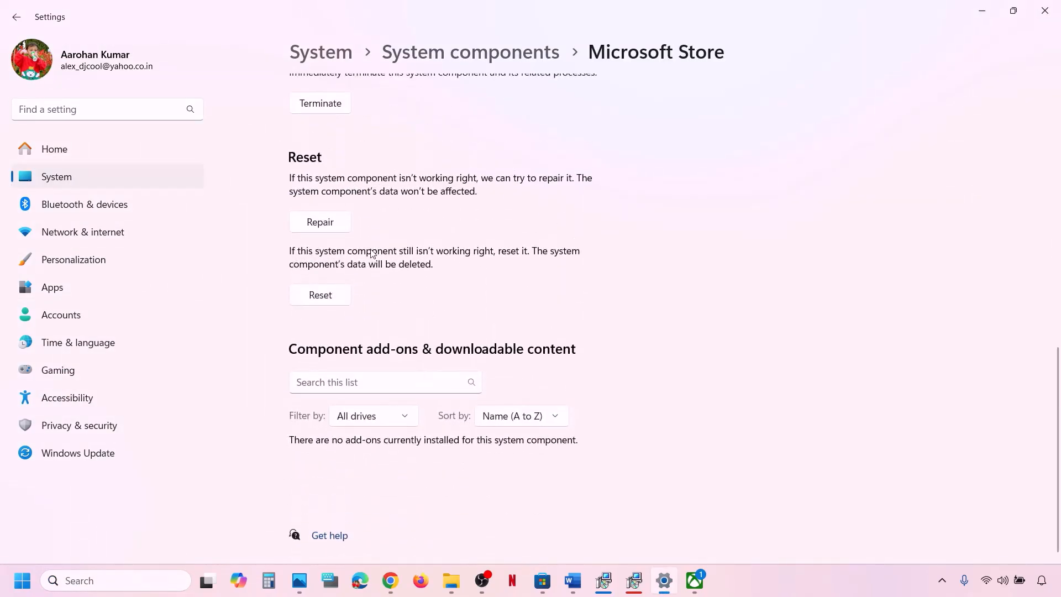
{"action": "left_click", "coordinate": [328, 231]}
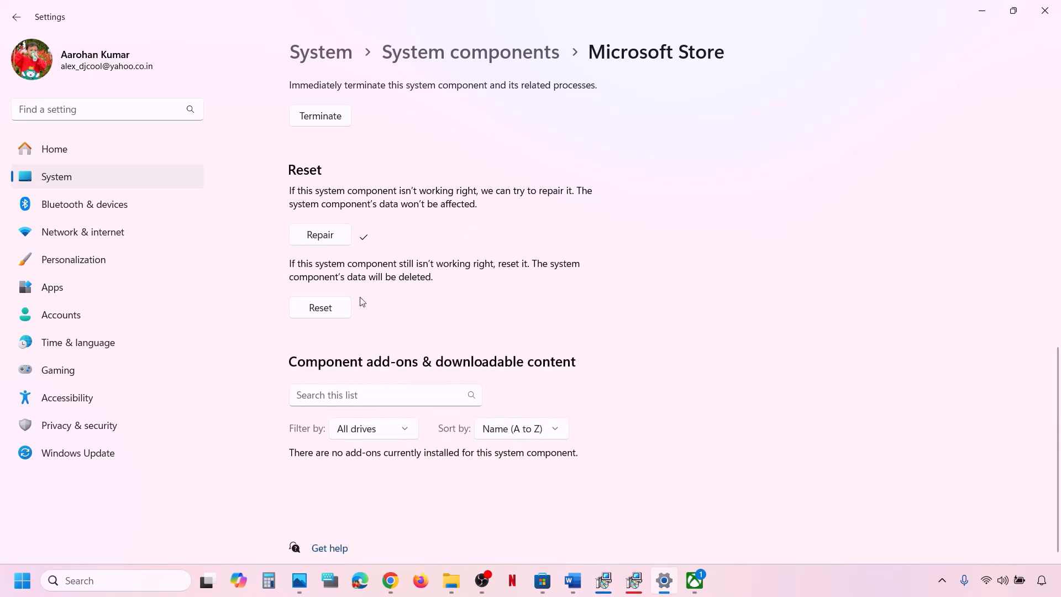
{"action": "left_click", "coordinate": [338, 309]}
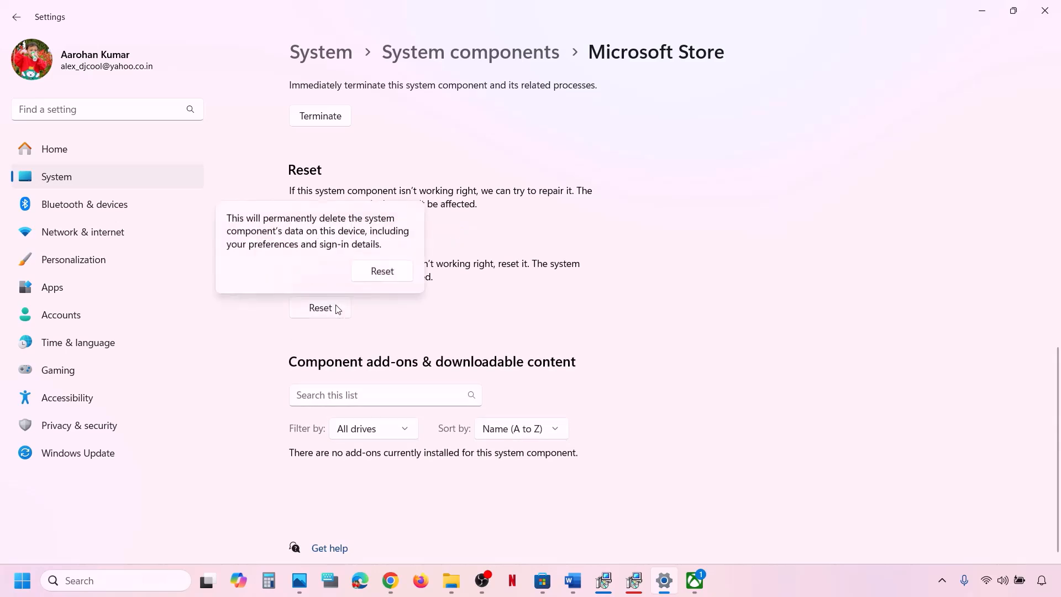
{"action": "left_click", "coordinate": [382, 271]}
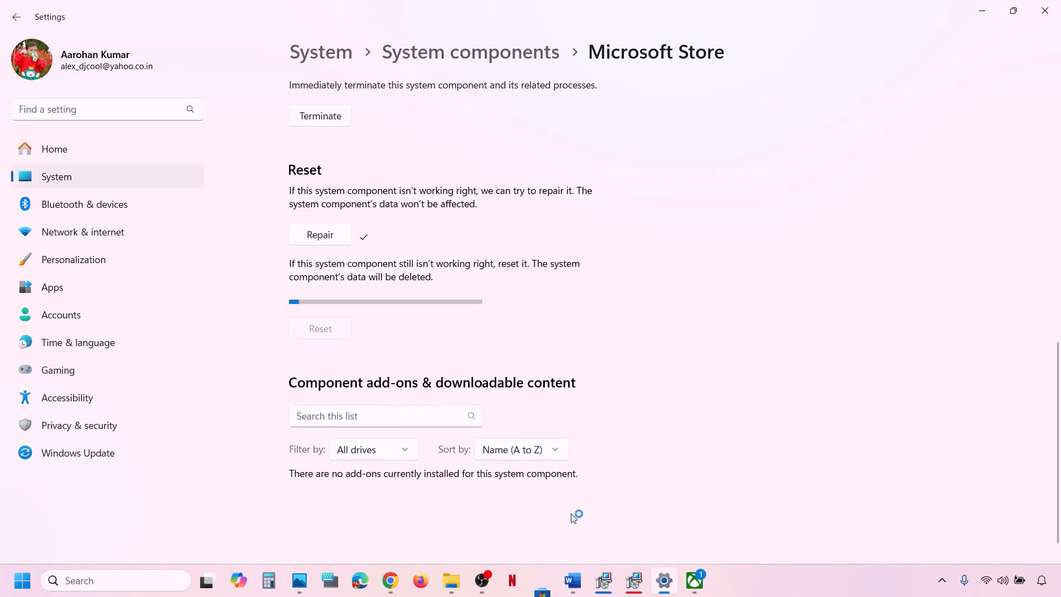
- Reopen Microsoft Store and the Xbox app to check them, then return to Word
{"action": "left_click", "coordinate": [122, 581]}
{"action": "type", "text": "st"}
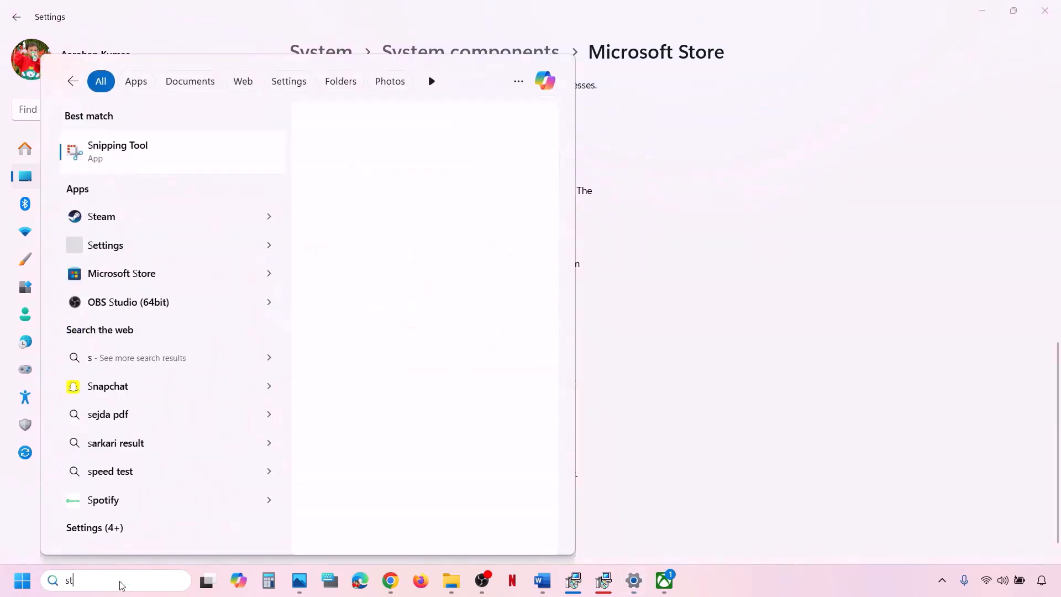
{"action": "type", "text": "ore"}
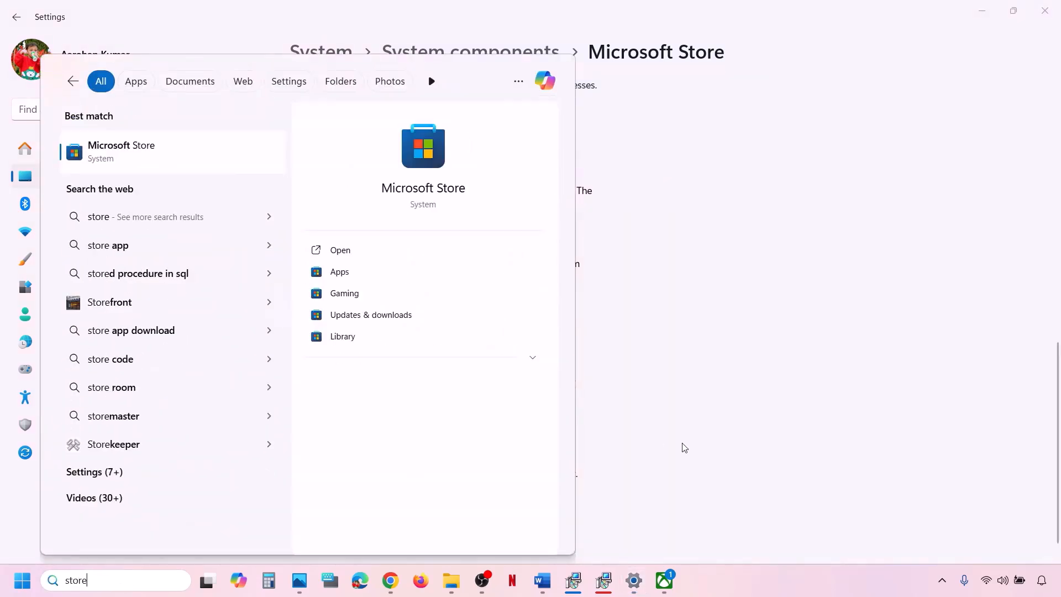
{"action": "key", "text": "Return"}
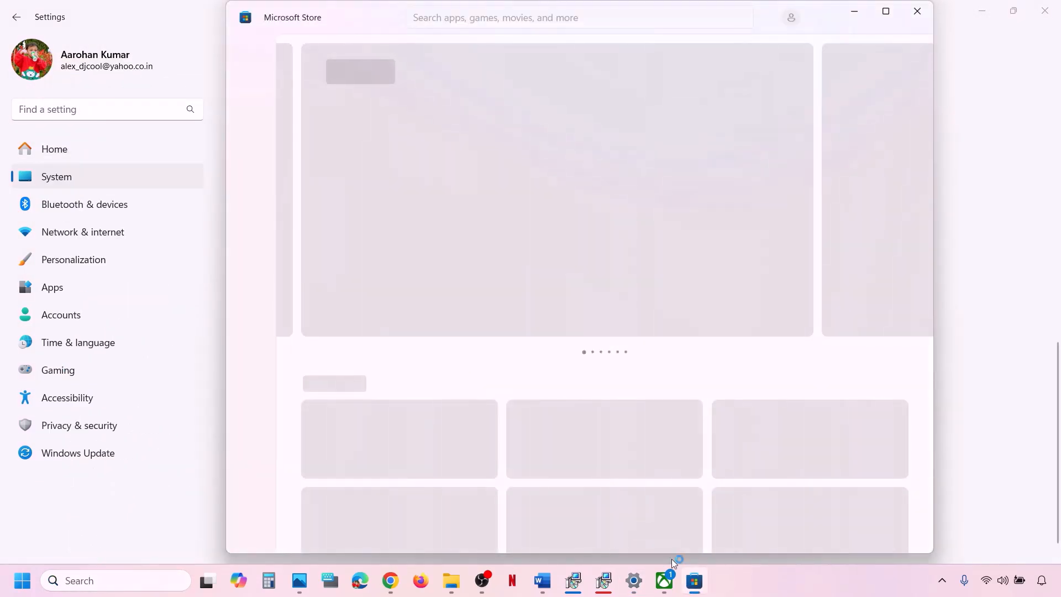
{"action": "left_click", "coordinate": [665, 580]}
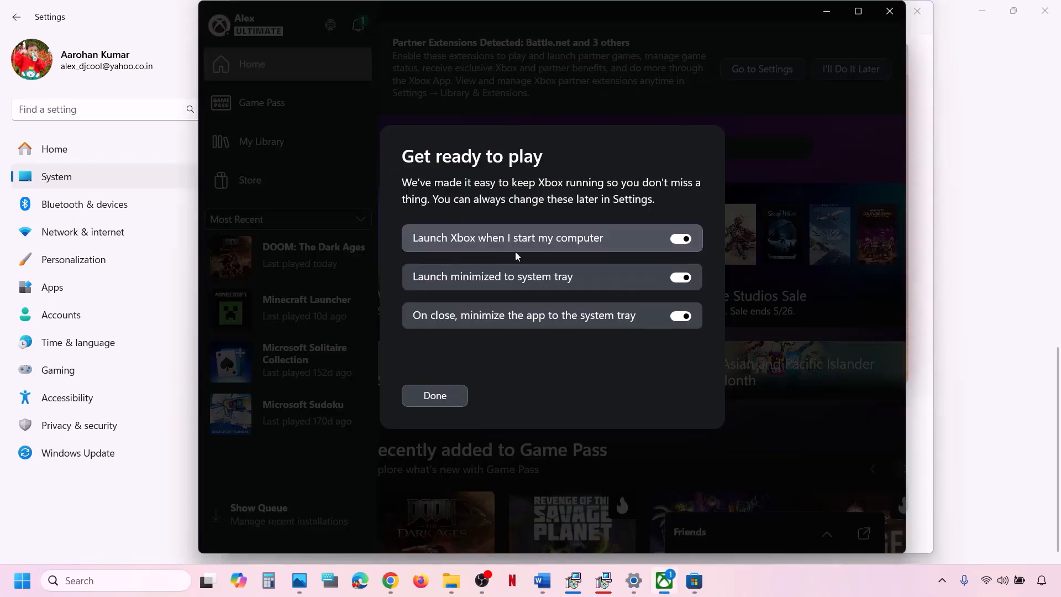
{"action": "left_click", "coordinate": [436, 396]}
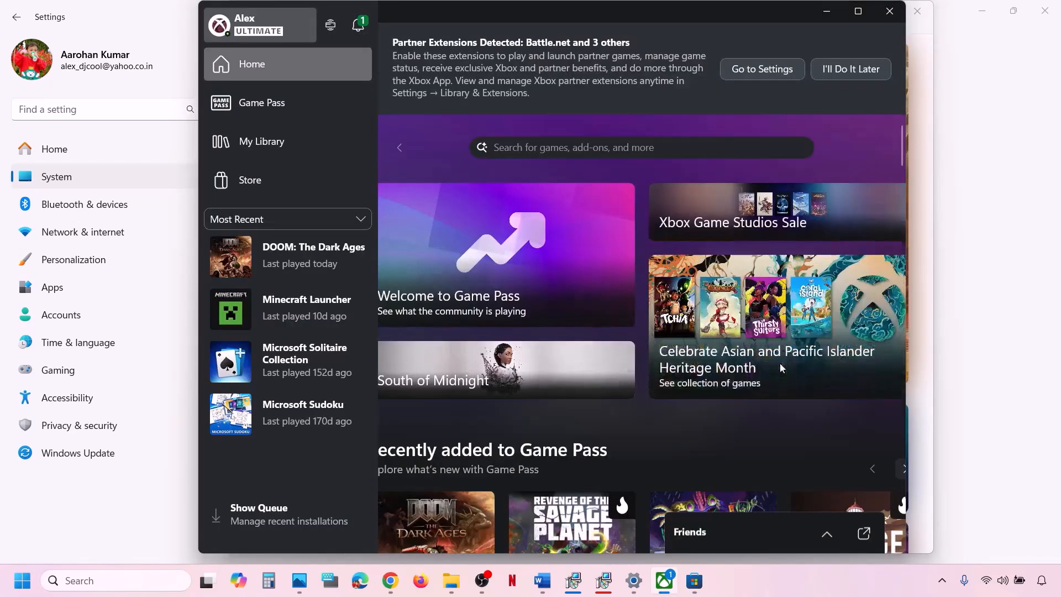
{"action": "left_click", "coordinate": [986, 363]}
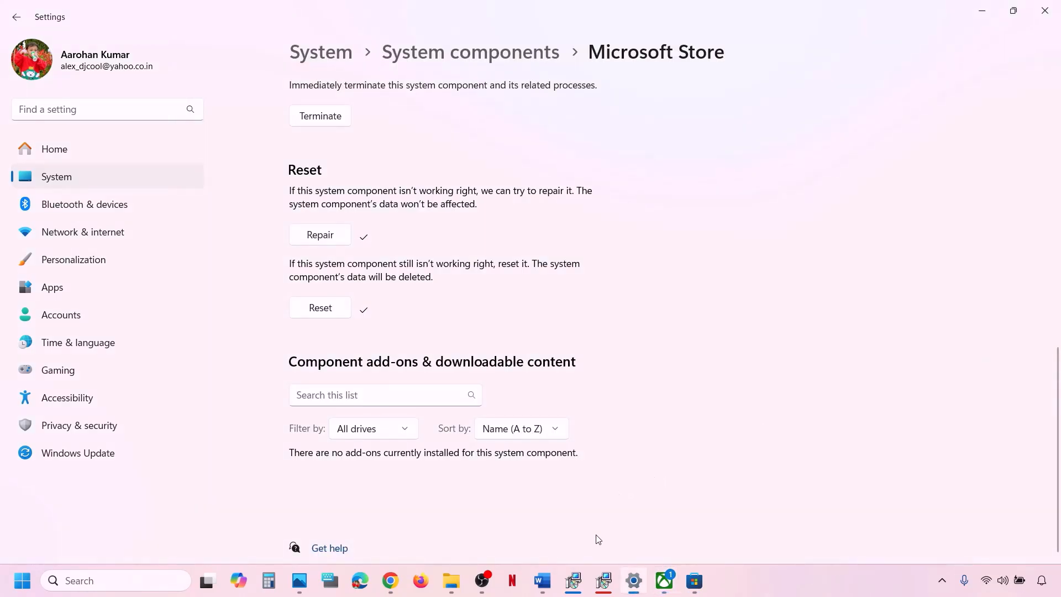
{"action": "left_click", "coordinate": [542, 580]}
- Copy the Step 19 Get-AppxPackage re-register command from the Word notes
{"action": "scroll", "coordinate": [339, 400], "scroll_direction": "down", "scroll_amount": 5}
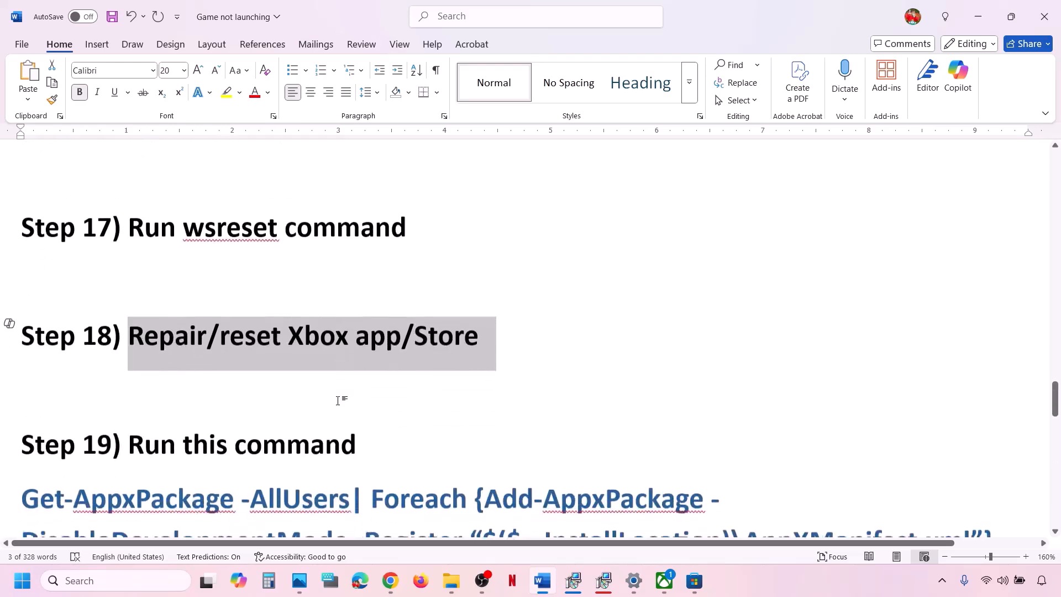
{"action": "scroll", "coordinate": [339, 399], "scroll_direction": "down", "scroll_amount": 1}
{"action": "scroll", "coordinate": [339, 398], "scroll_direction": "up", "scroll_amount": 3}
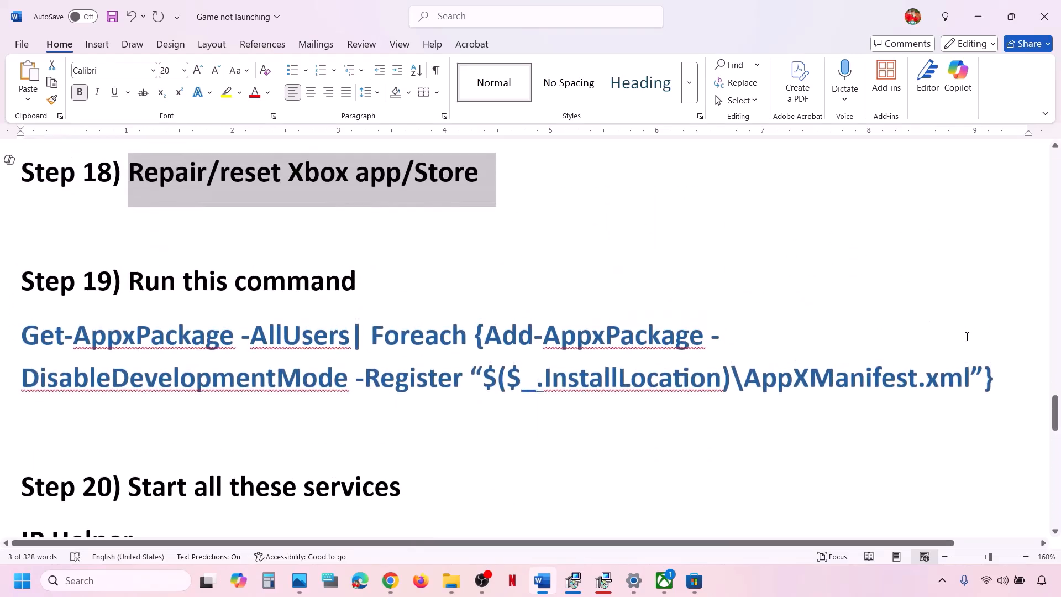
{"action": "left_click_drag", "start_coordinate": [1002, 373], "coordinate": [20, 335]}
{"action": "right_click", "coordinate": [111, 353]}
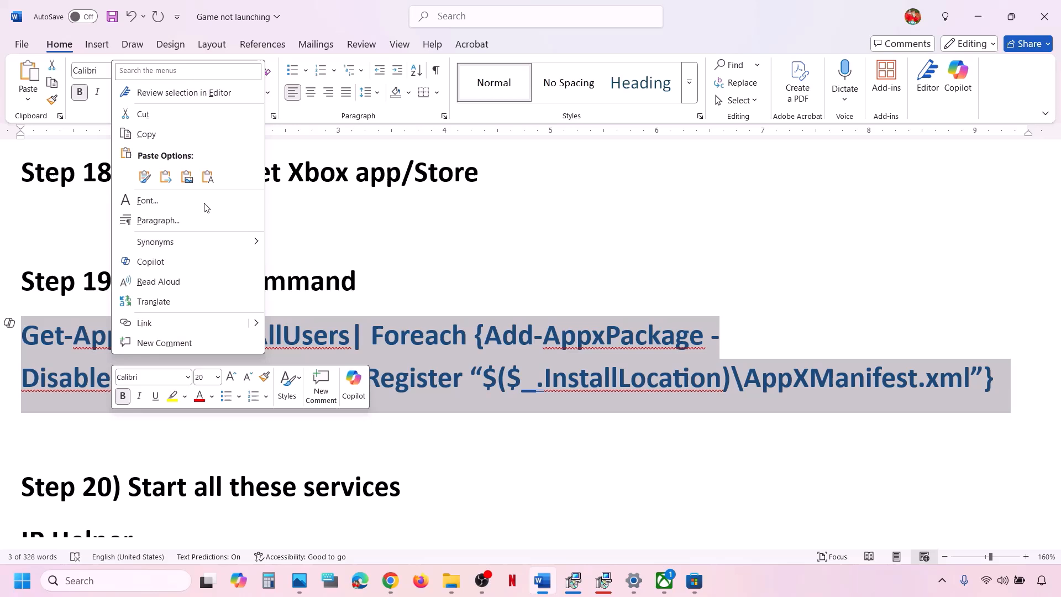
{"action": "left_click", "coordinate": [160, 135]}
- Paste and run the command in an administrator PowerShell, then return to the notes
{"action": "left_click", "coordinate": [110, 580]}
{"action": "type", "text": "po"}
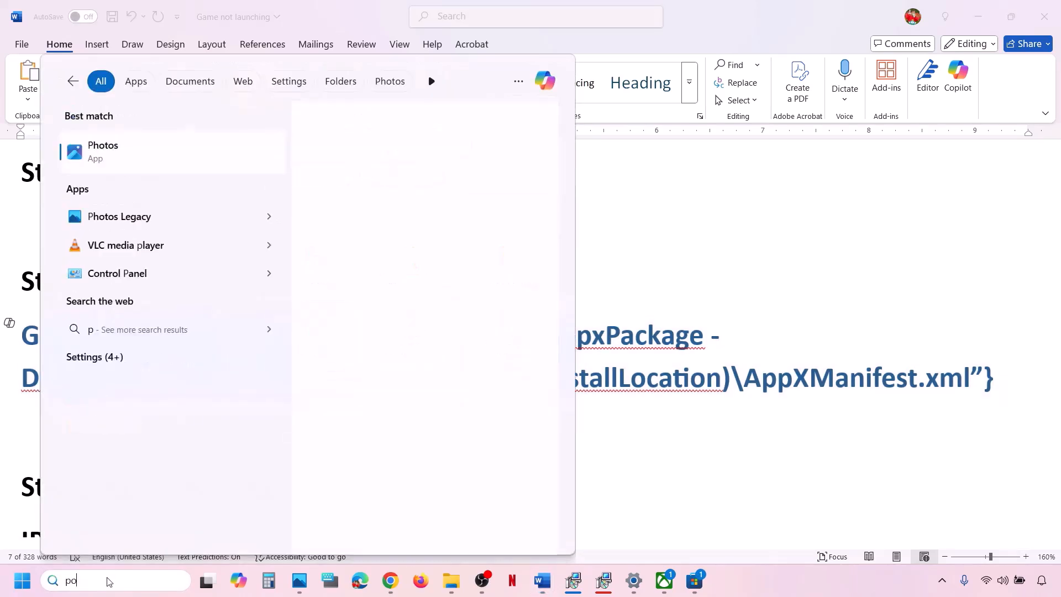
{"action": "type", "text": "wershell"}
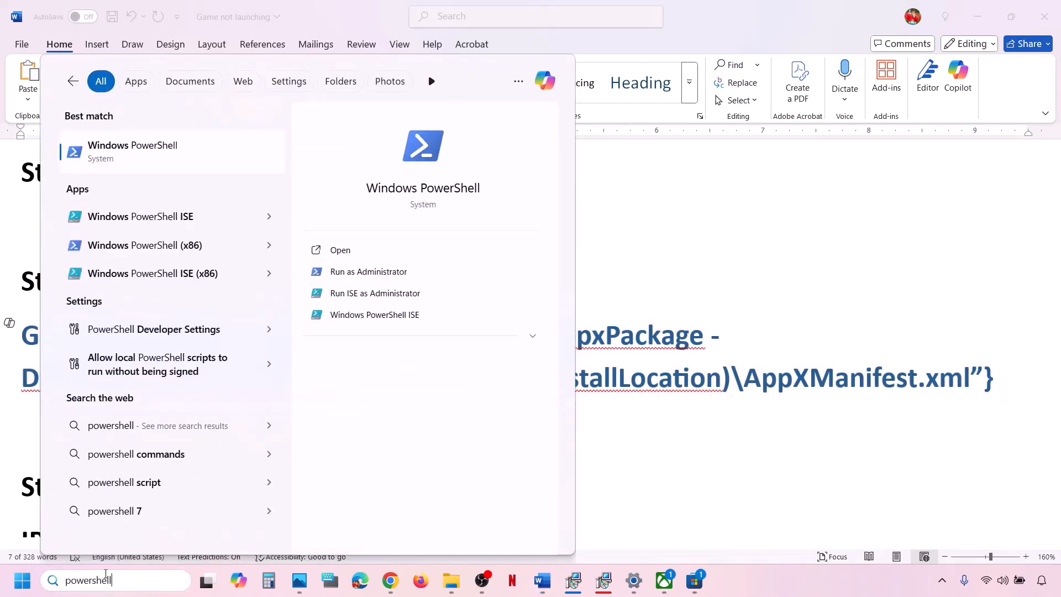
{"action": "right_click", "coordinate": [164, 153]}
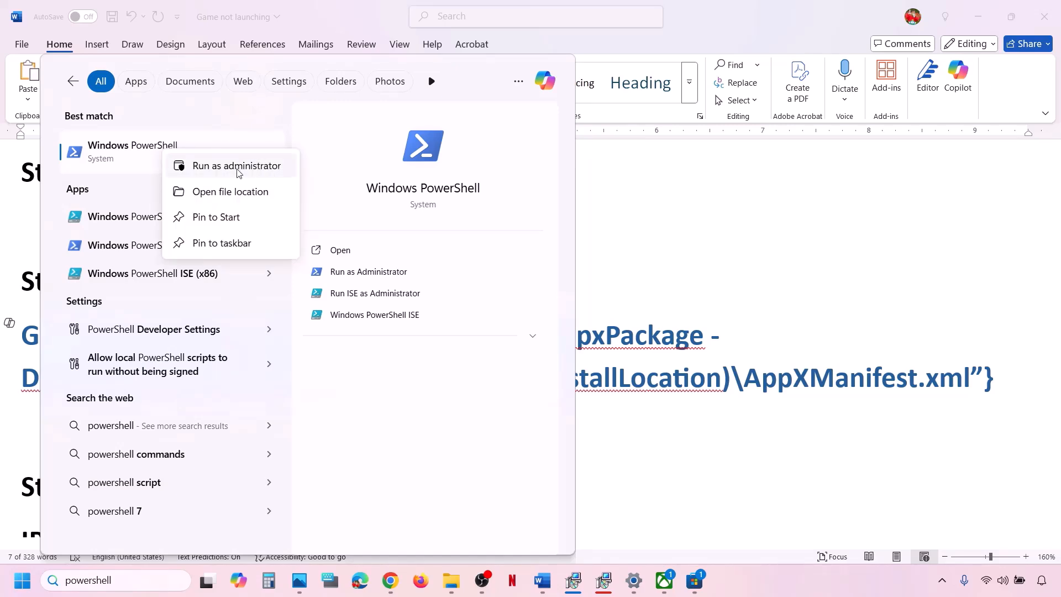
{"action": "left_click", "coordinate": [237, 167]}
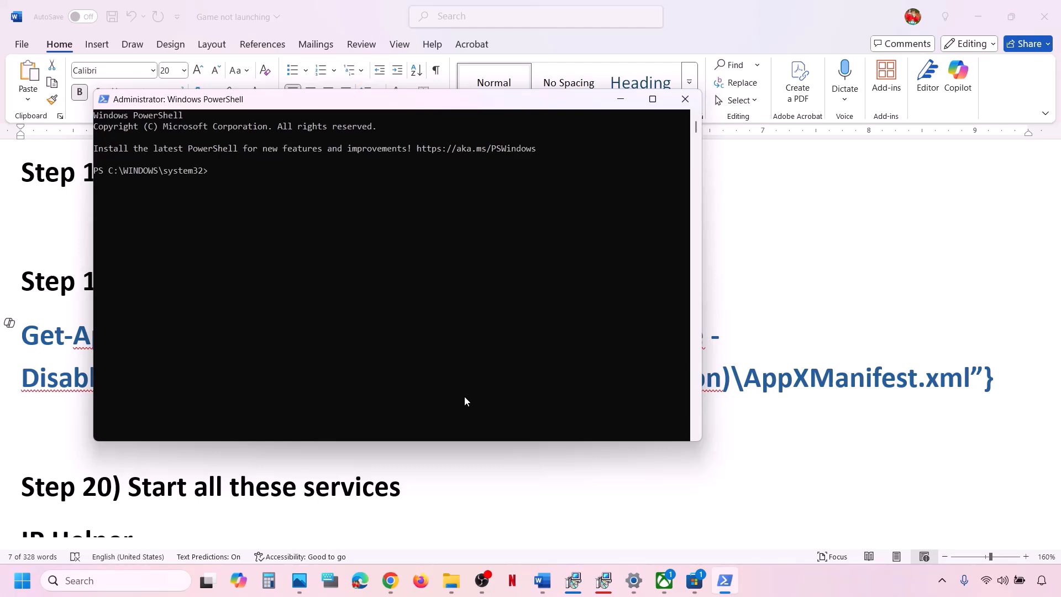
{"action": "right_click", "coordinate": [465, 397]}
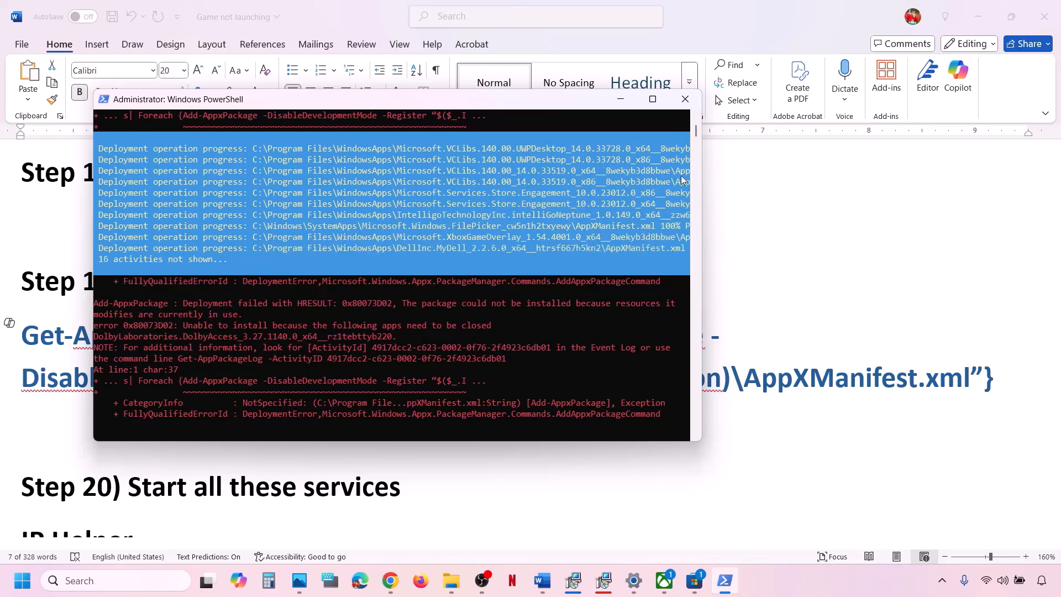
{"action": "left_click", "coordinate": [780, 314]}
{"action": "scroll", "coordinate": [326, 386], "scroll_direction": "down", "scroll_amount": 5}
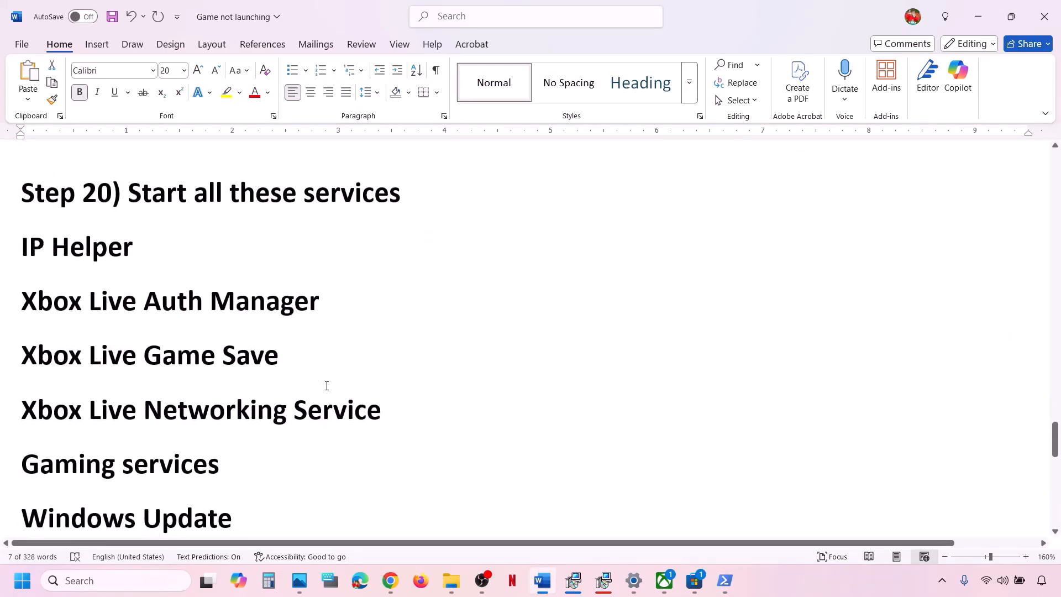
{"action": "left_click", "coordinate": [118, 581]}
- Open Services, keep IP Helper on Automatic startup, and restart it
{"action": "type", "text": "services"}
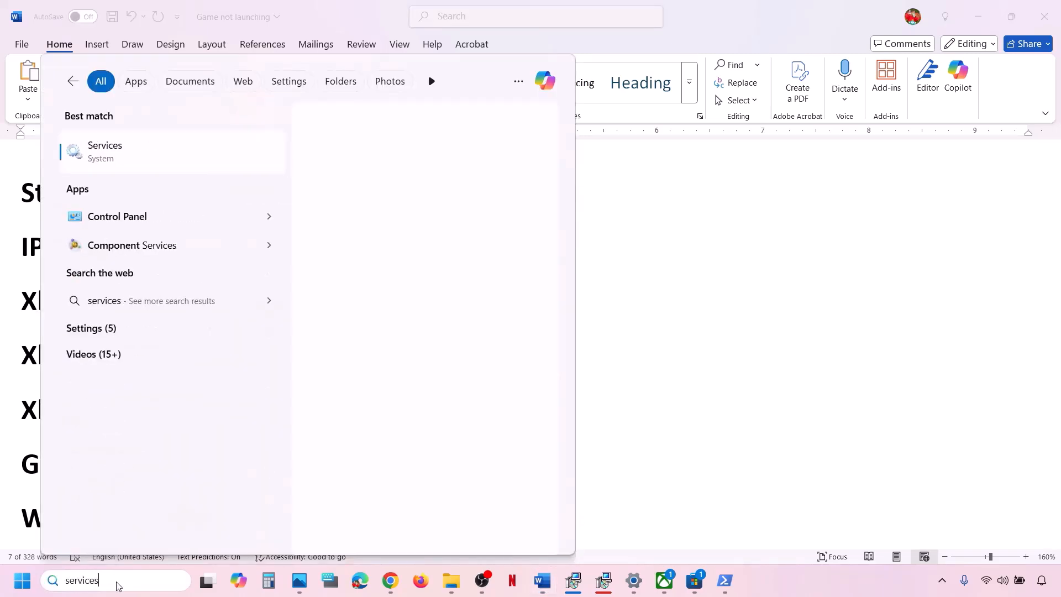
{"action": "key", "text": "Return"}
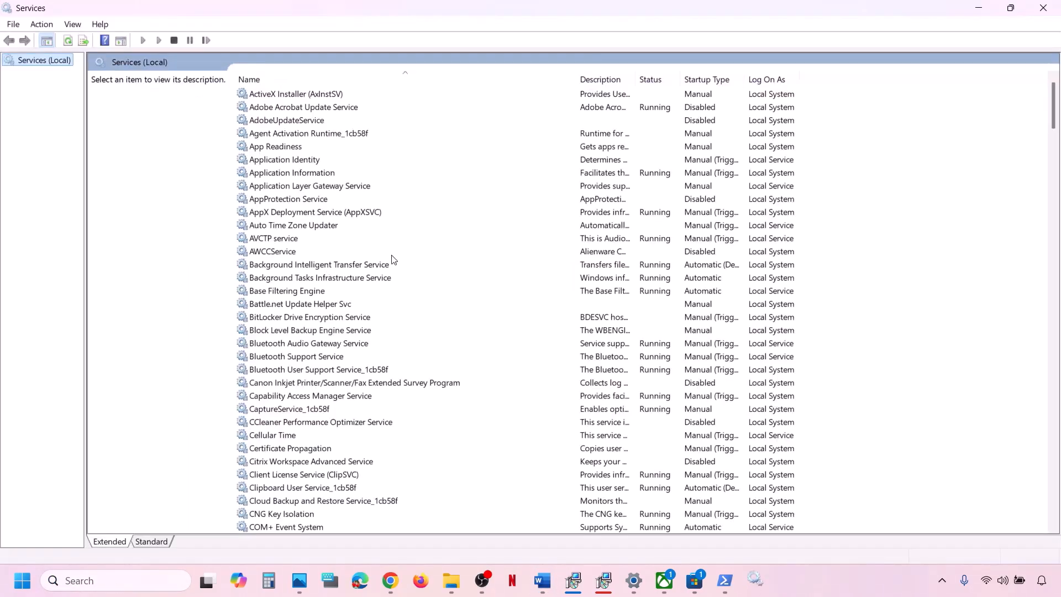
{"action": "left_click", "coordinate": [362, 344]}
{"action": "key", "text": "i"}
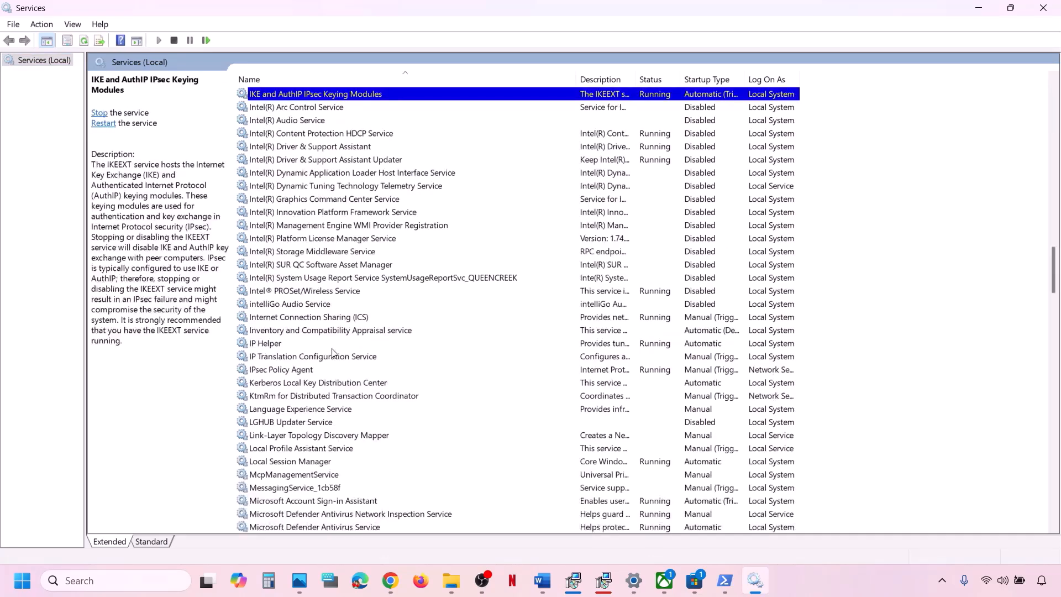
{"action": "double_click", "coordinate": [284, 344]}
{"action": "left_click", "coordinate": [526, 271]}
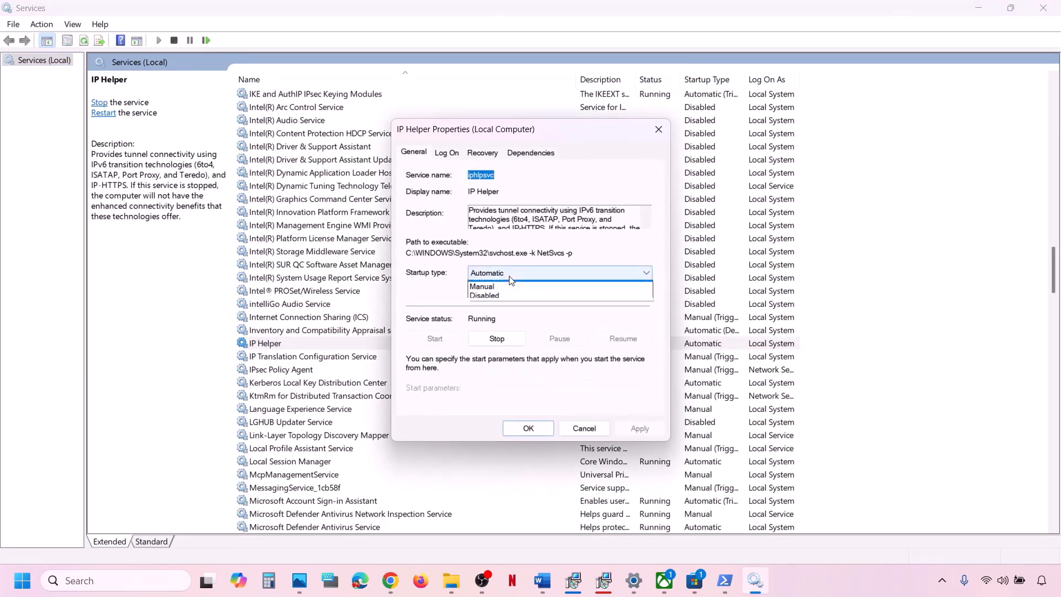
{"action": "left_click", "coordinate": [511, 296]}
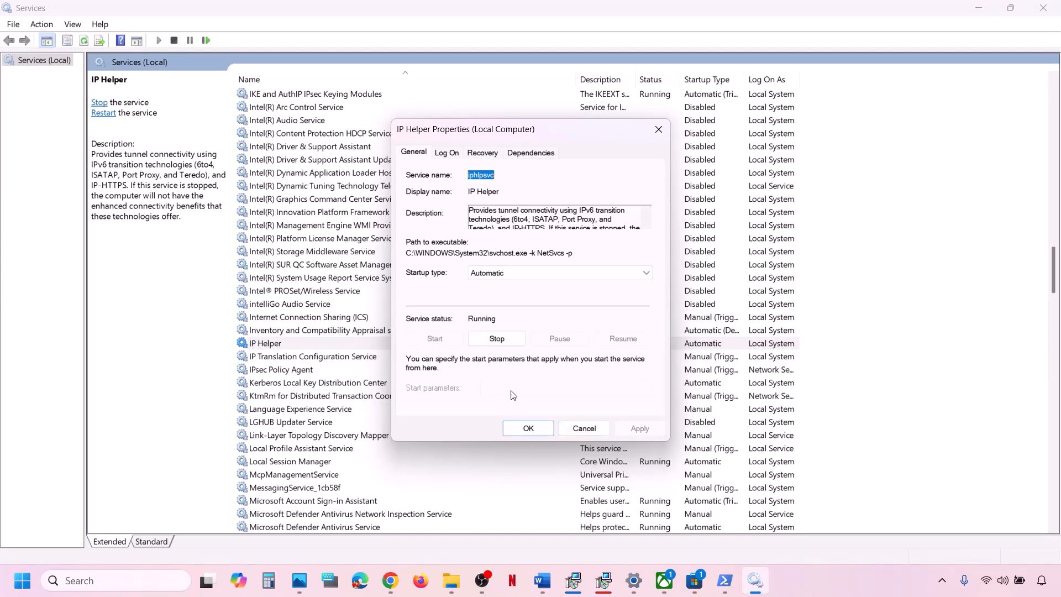
{"action": "left_click", "coordinate": [521, 429]}
{"action": "right_click", "coordinate": [327, 344]}
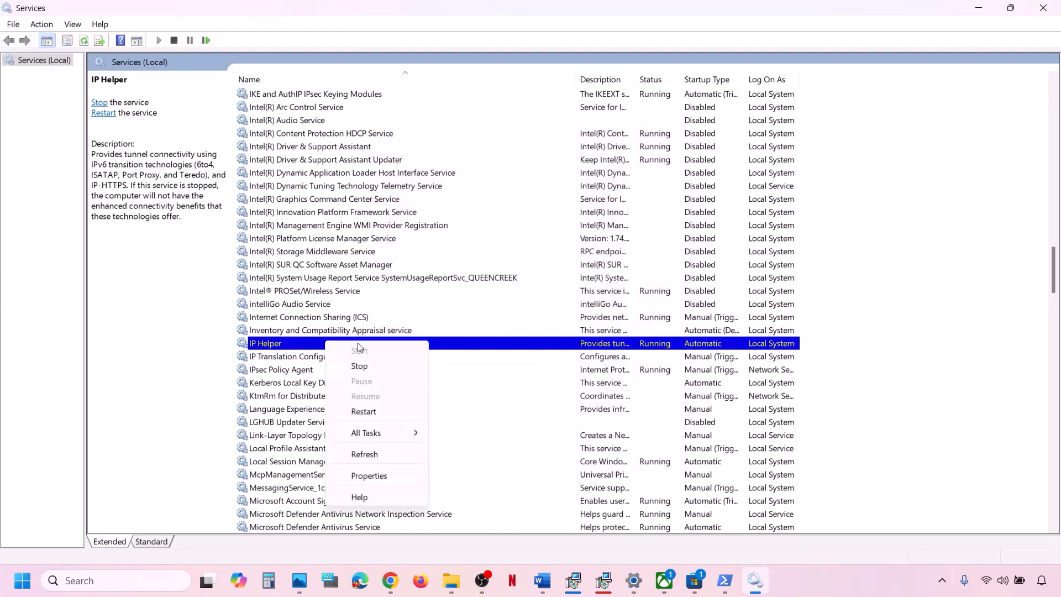
{"action": "left_click", "coordinate": [378, 411]}
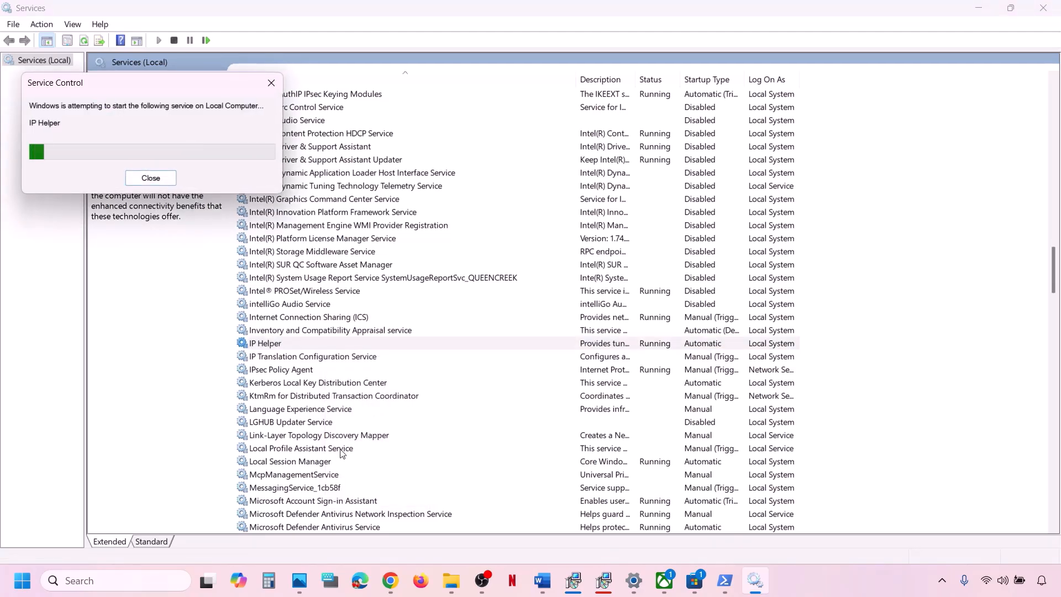
{"action": "key", "text": "x"}
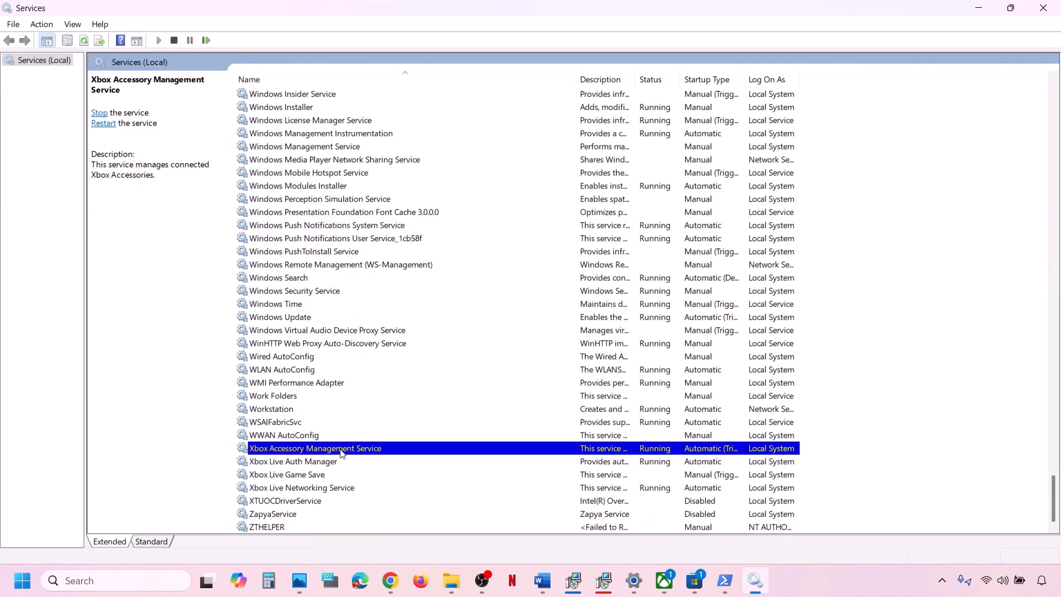
- Keep Xbox Accessory Management Service on Automatic and restart it
{"action": "double_click", "coordinate": [315, 450]}
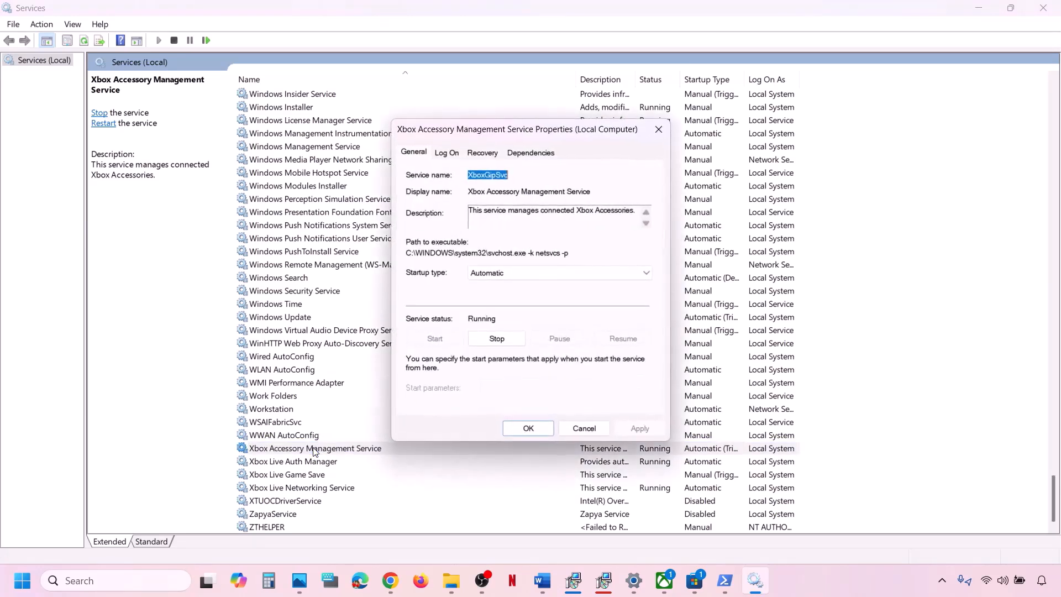
{"action": "left_click", "coordinate": [517, 274]}
{"action": "left_click", "coordinate": [531, 293]}
{"action": "key", "text": "Tab"}
{"action": "key", "text": "Tab"}
{"action": "key", "text": "Tab"}
{"action": "key", "text": "Tab"}
{"action": "key", "text": "Tab"}
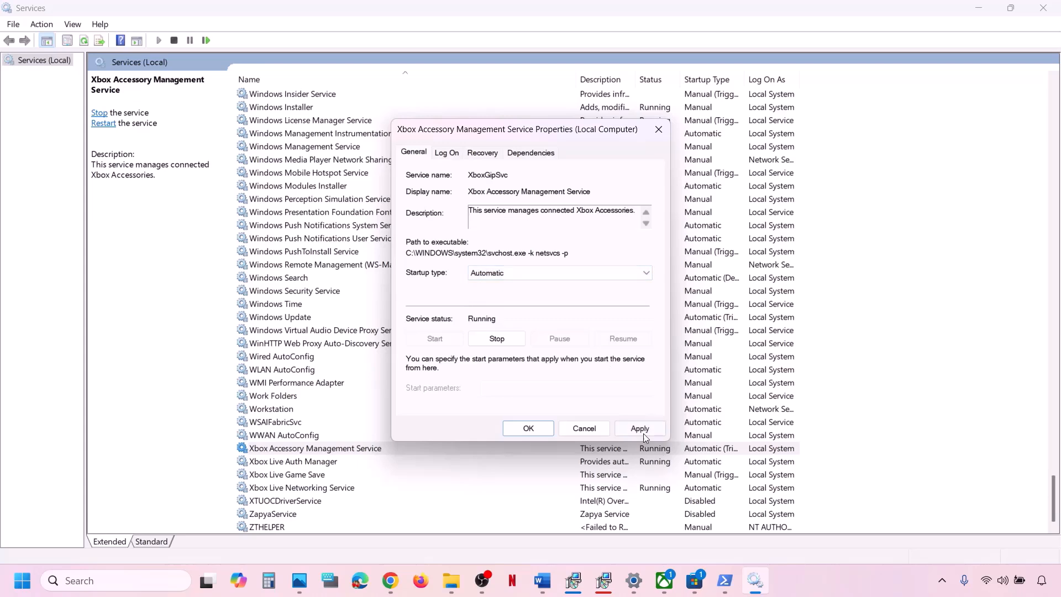
{"action": "left_click", "coordinate": [509, 428]}
{"action": "right_click", "coordinate": [385, 449]}
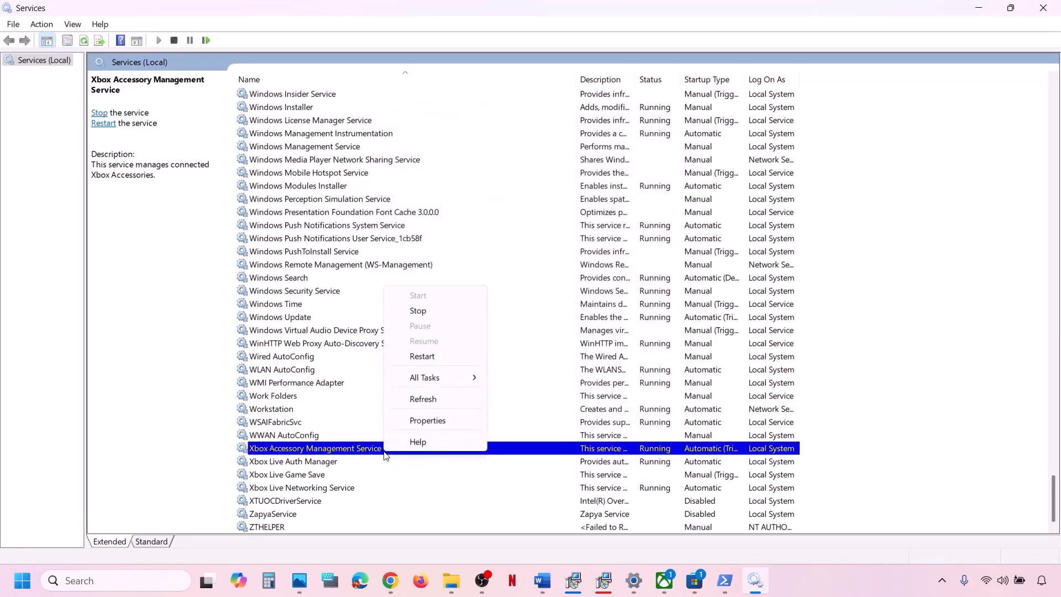
{"action": "left_click", "coordinate": [433, 358]}
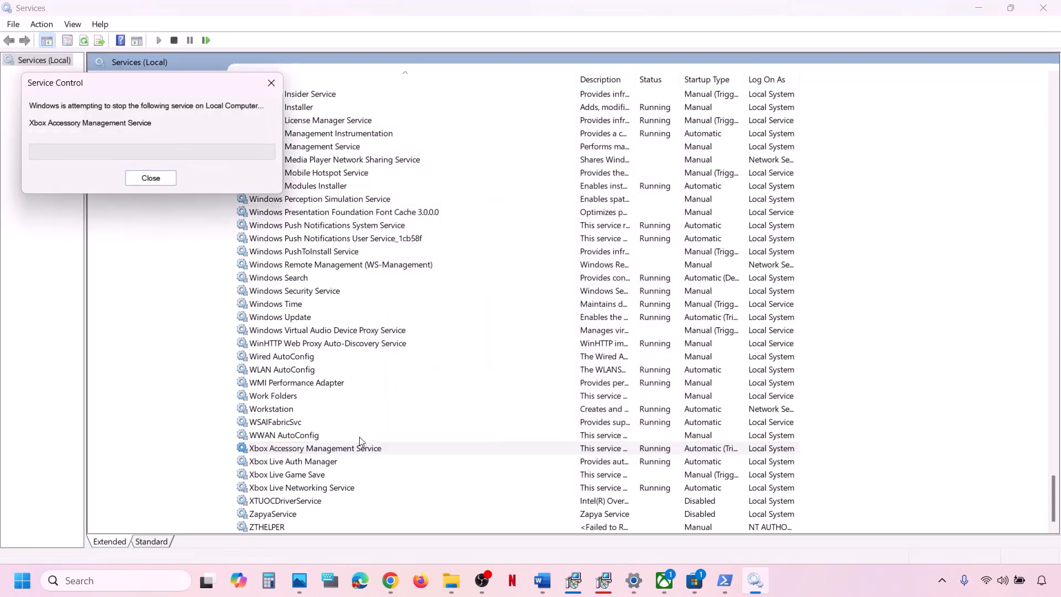
- Set Xbox Live Auth Manager to Automatic startup and restart it
{"action": "double_click", "coordinate": [308, 463]}
{"action": "left_click", "coordinate": [510, 273]}
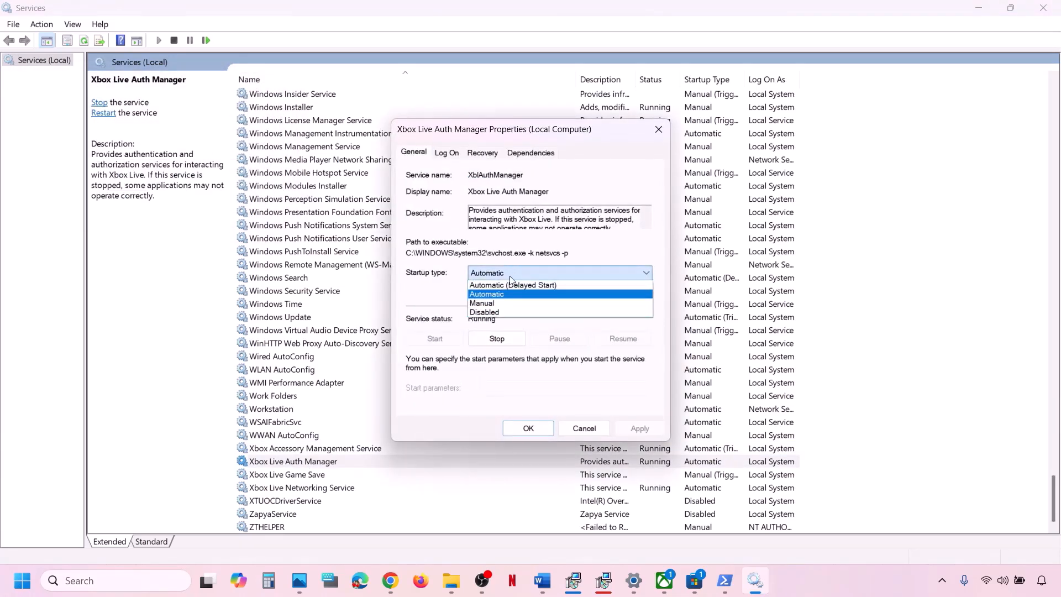
{"action": "left_click", "coordinate": [502, 299]}
{"action": "left_click", "coordinate": [640, 429]}
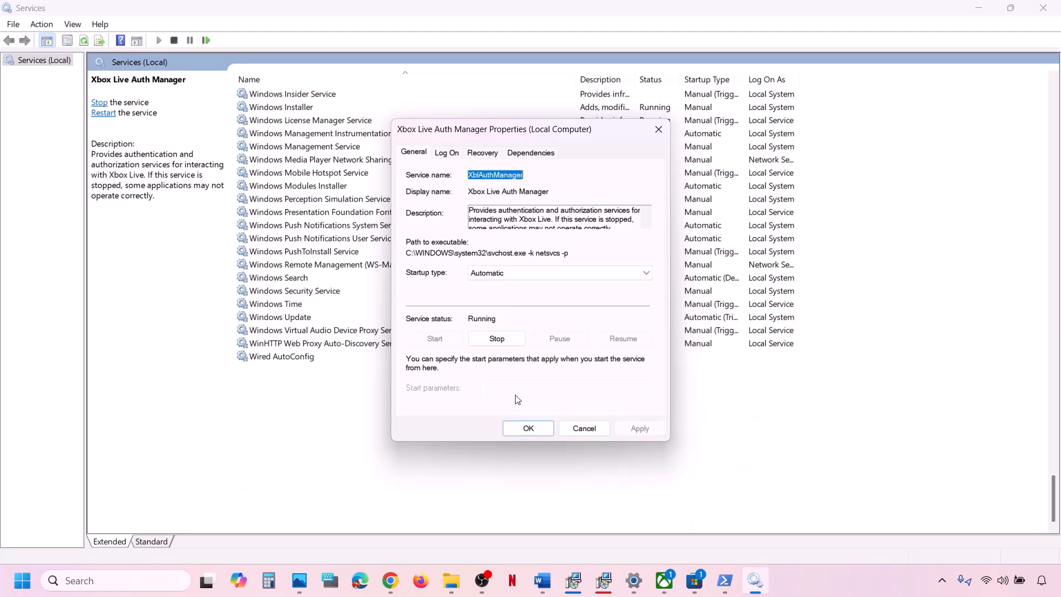
{"action": "left_click", "coordinate": [519, 428]}
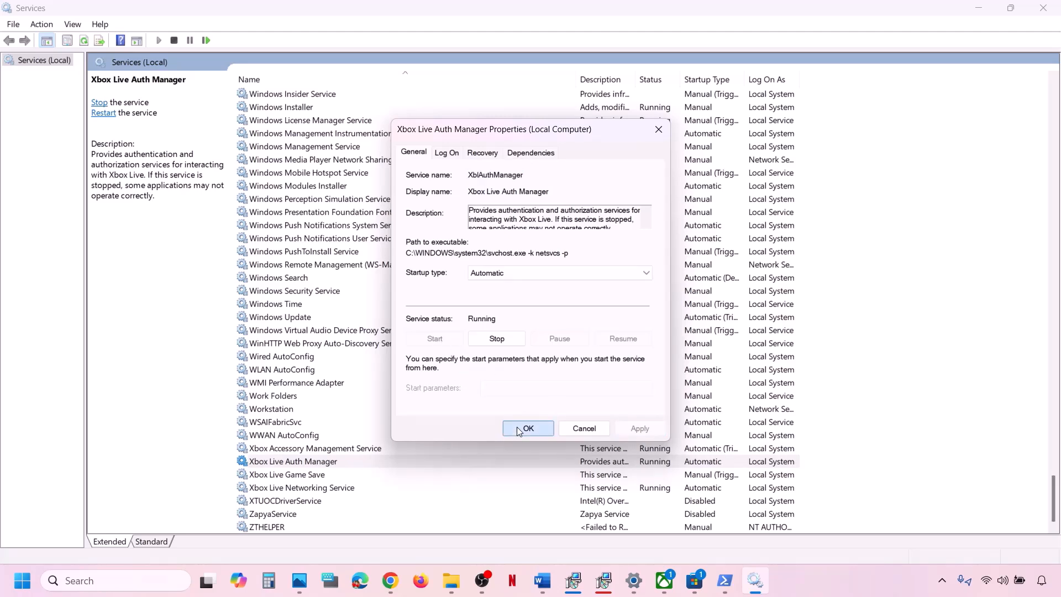
{"action": "right_click", "coordinate": [337, 463]}
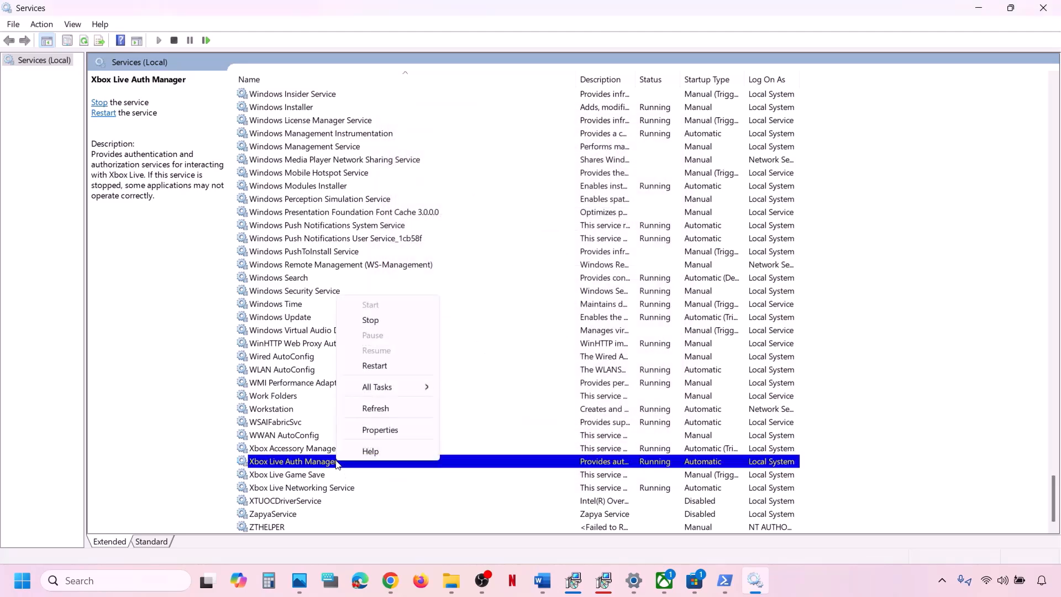
{"action": "left_click", "coordinate": [380, 366]}
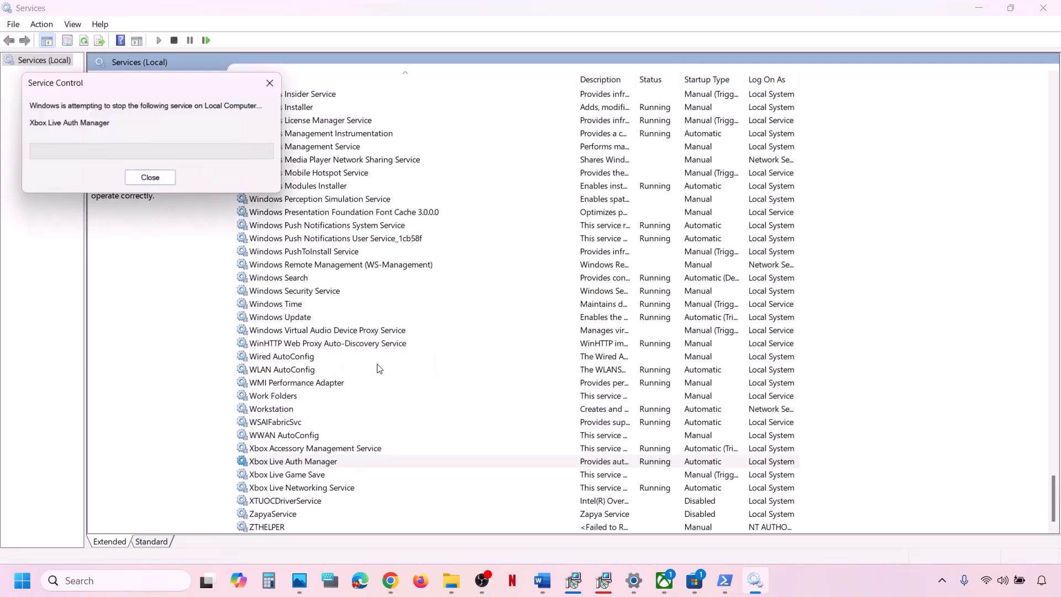
{"action": "left_click", "coordinate": [307, 476]}
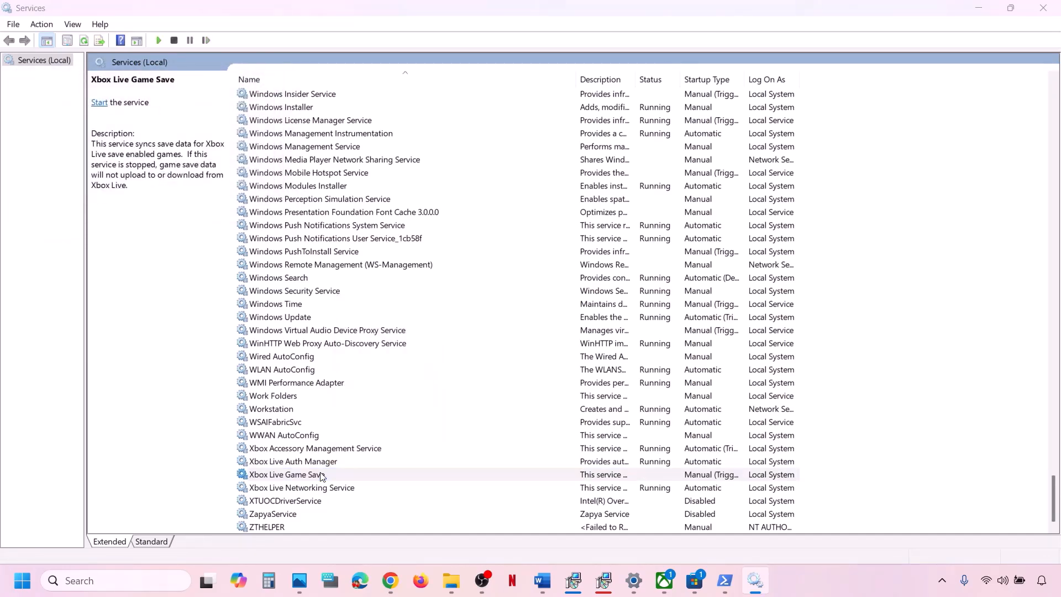
- Set Xbox Live Game Save to Automatic, start it, then restart it
{"action": "double_click", "coordinate": [322, 477]}
{"action": "left_click", "coordinate": [521, 272]}
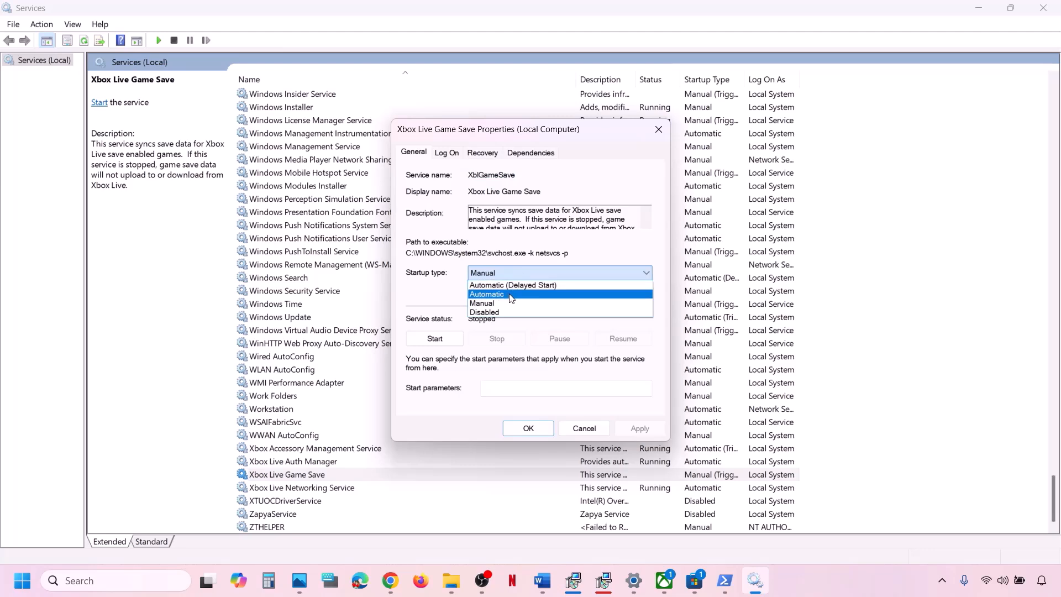
{"action": "left_click", "coordinate": [511, 299]}
{"action": "left_click", "coordinate": [640, 429]}
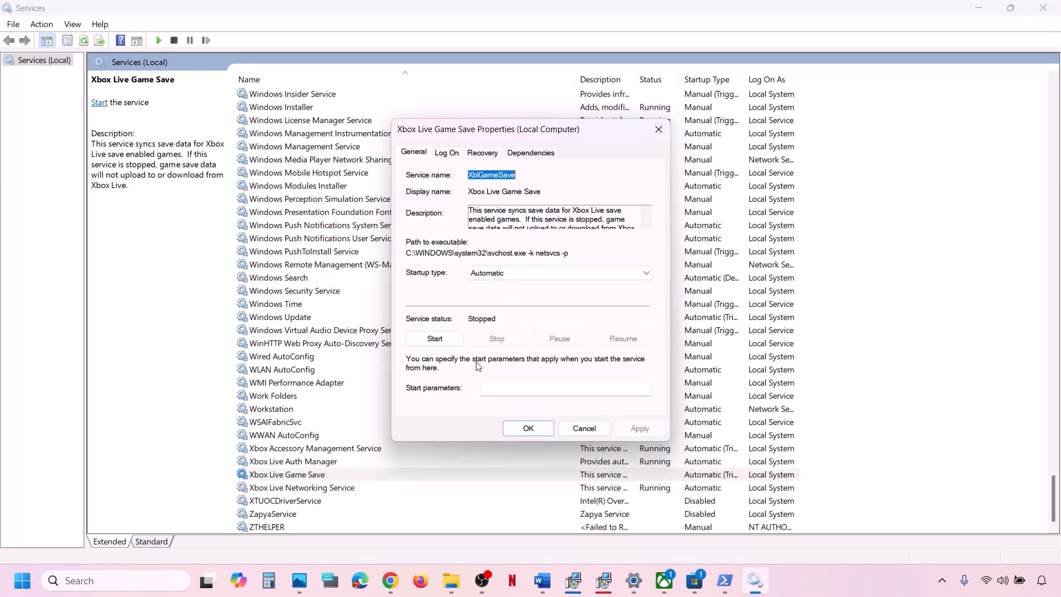
{"action": "left_click", "coordinate": [434, 339]}
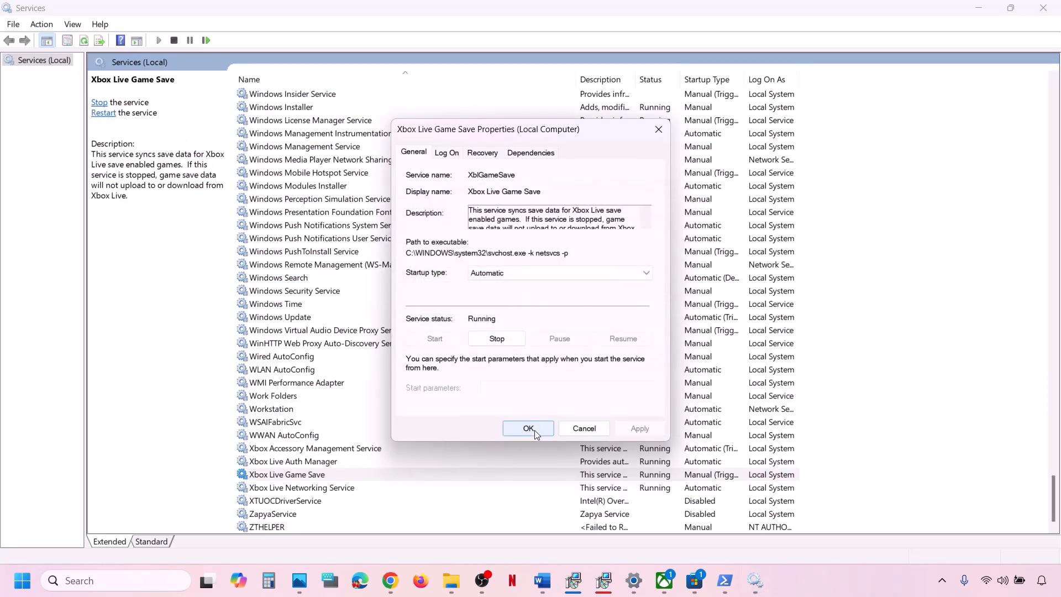
{"action": "left_click", "coordinate": [528, 429]}
{"action": "left_click", "coordinate": [324, 478]}
{"action": "right_click", "coordinate": [322, 479]}
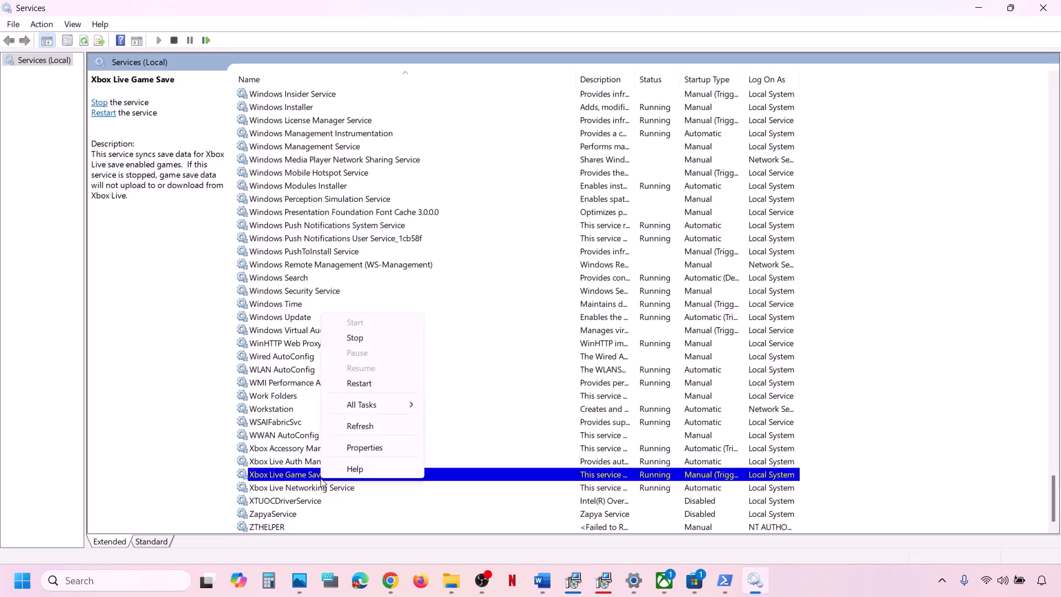
{"action": "left_click", "coordinate": [376, 384]}
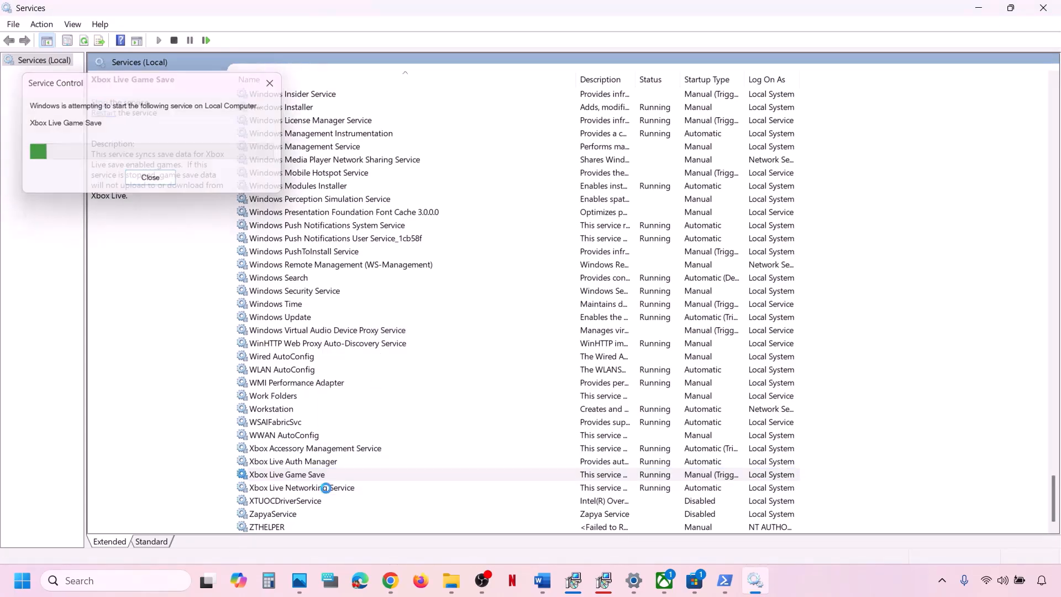
- Keep Xbox Live Networking Service on Automatic startup and restart it
{"action": "double_click", "coordinate": [328, 488]}
{"action": "left_click", "coordinate": [513, 273]}
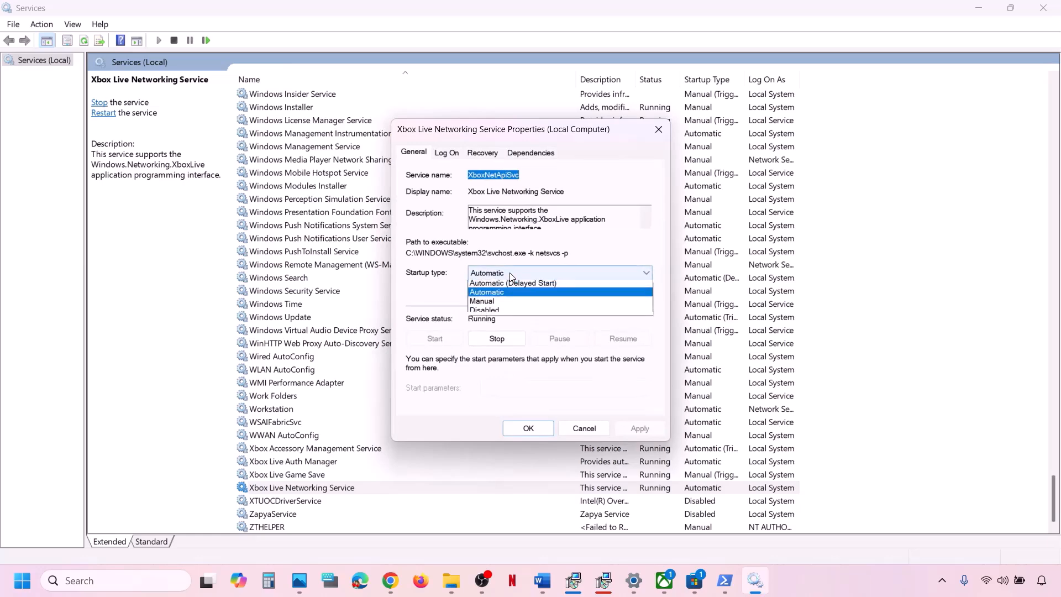
{"action": "left_click", "coordinate": [501, 294]}
{"action": "left_click", "coordinate": [646, 429]}
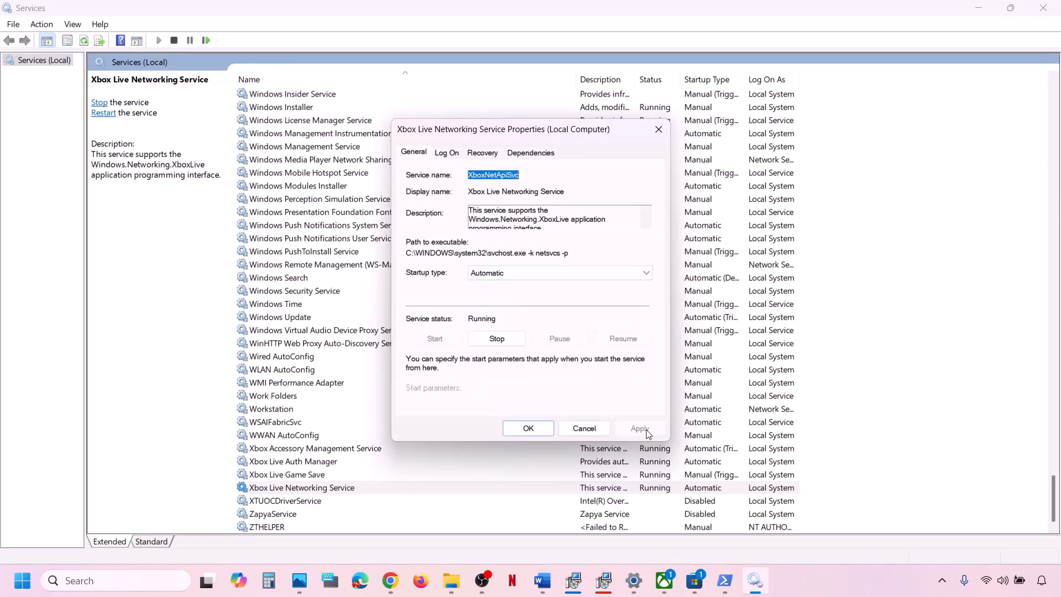
{"action": "left_click", "coordinate": [519, 429]}
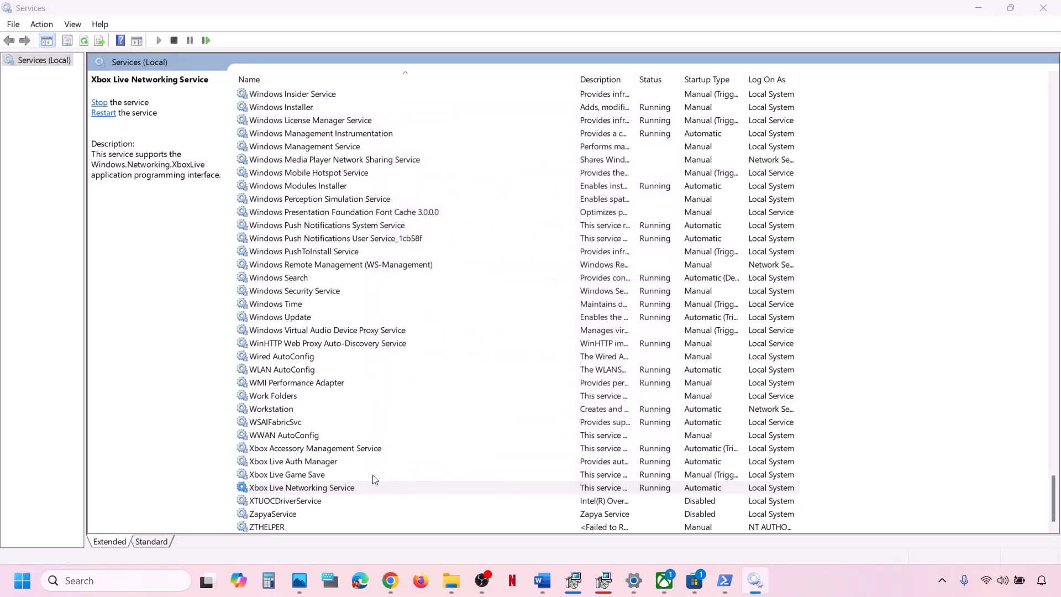
{"action": "right_click", "coordinate": [348, 486]}
{"action": "left_click", "coordinate": [394, 393]}
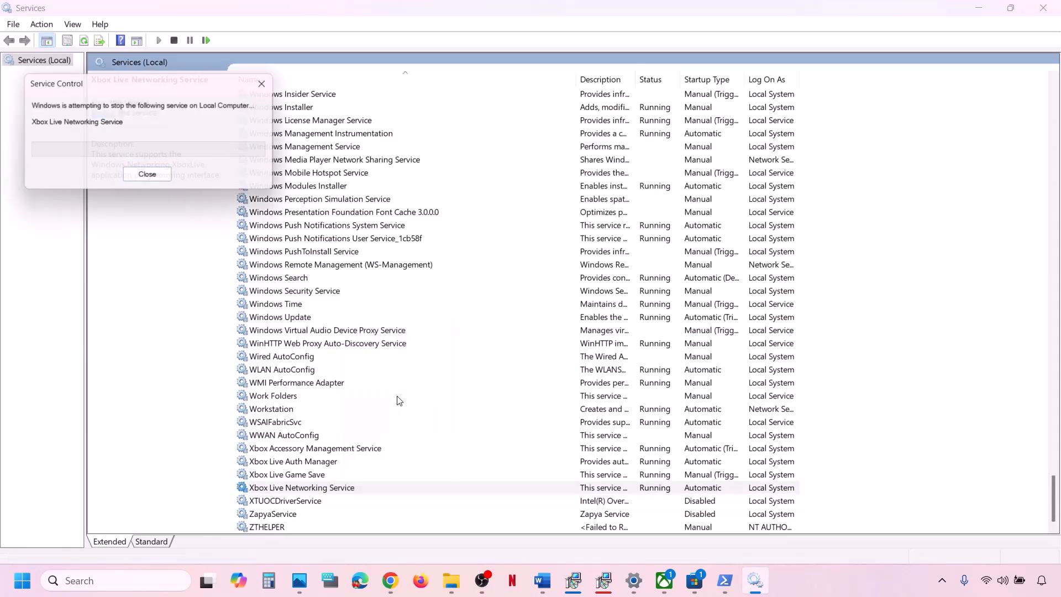
{"action": "left_click", "coordinate": [350, 356]}
- Restart both Gaming Services entries in the Services list
{"action": "key", "text": "h"}
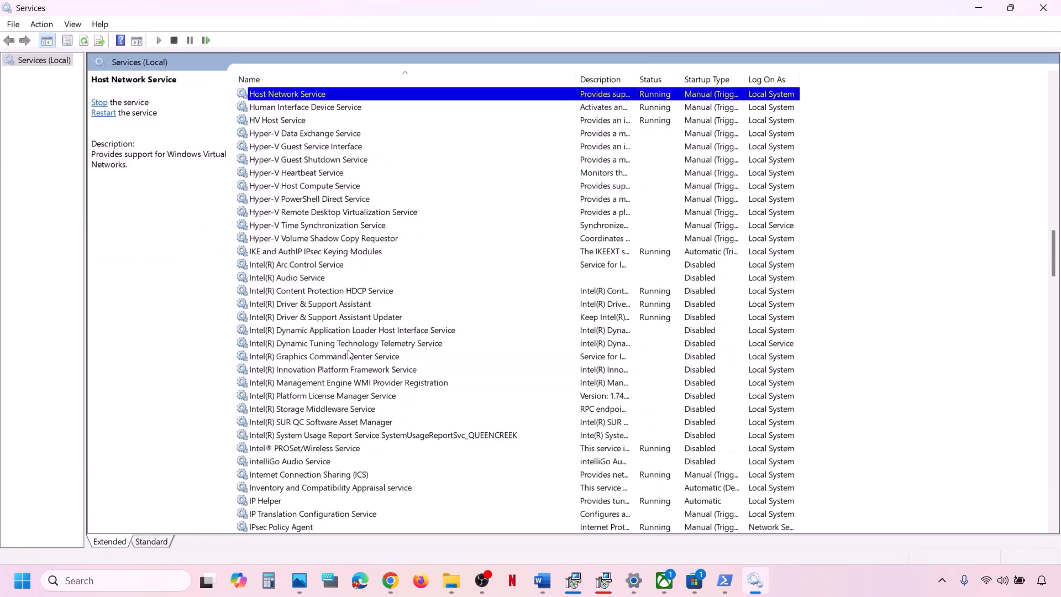
{"action": "key", "text": "g"}
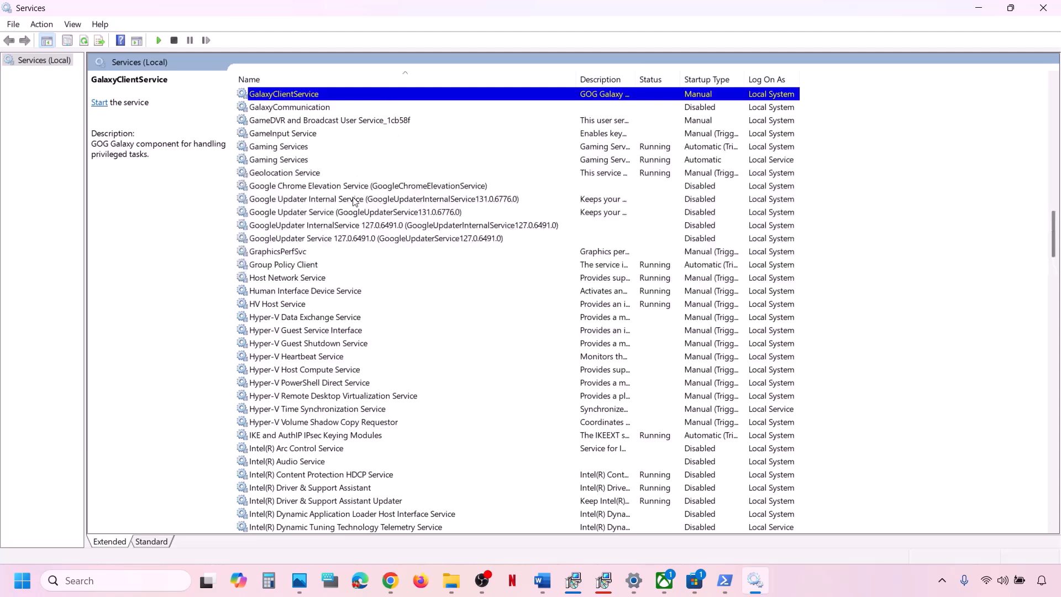
{"action": "scroll", "coordinate": [354, 201], "scroll_direction": "up", "scroll_amount": 4}
{"action": "left_click", "coordinate": [293, 307]}
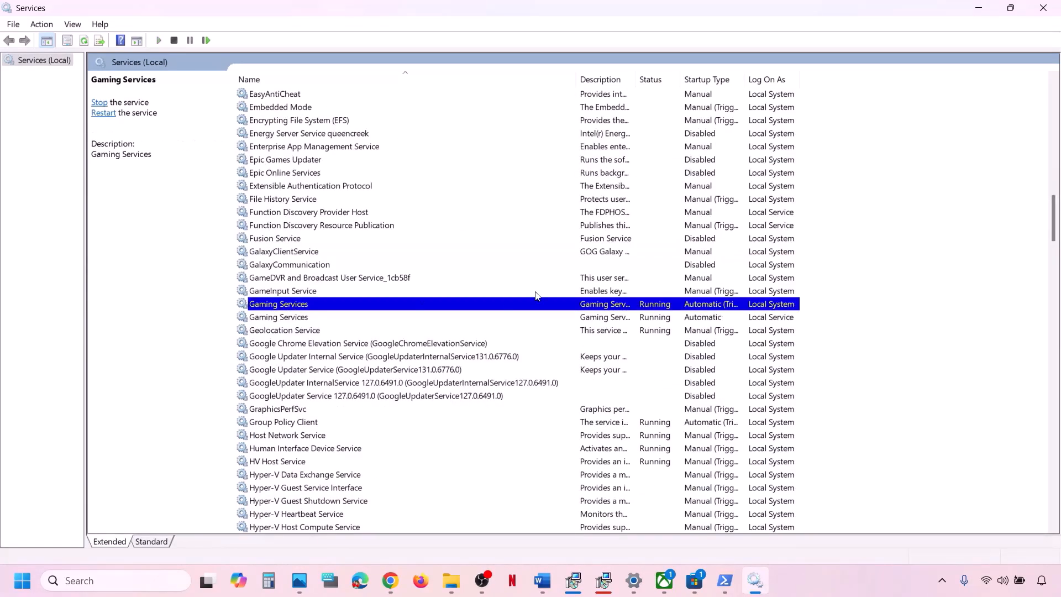
{"action": "left_click", "coordinate": [634, 318]}
{"action": "left_click", "coordinate": [620, 303]}
{"action": "right_click", "coordinate": [593, 307]}
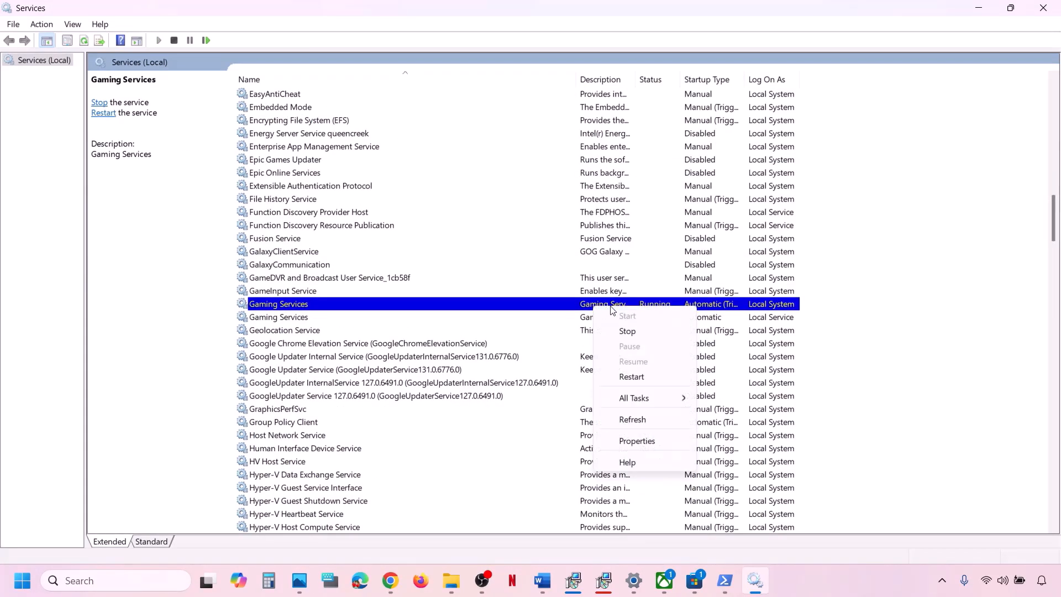
{"action": "left_click", "coordinate": [634, 377]}
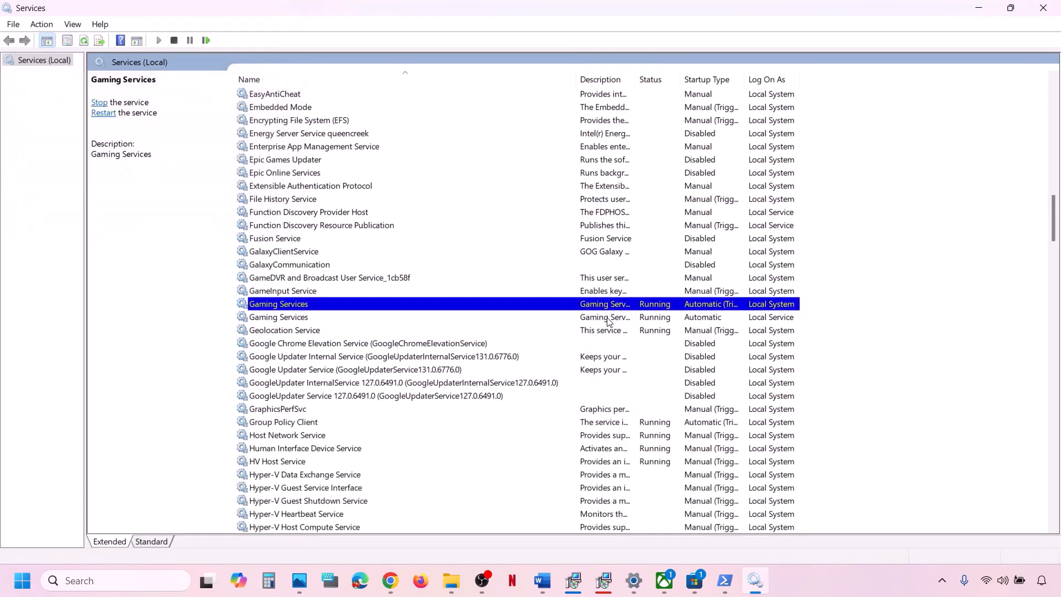
{"action": "right_click", "coordinate": [608, 318]}
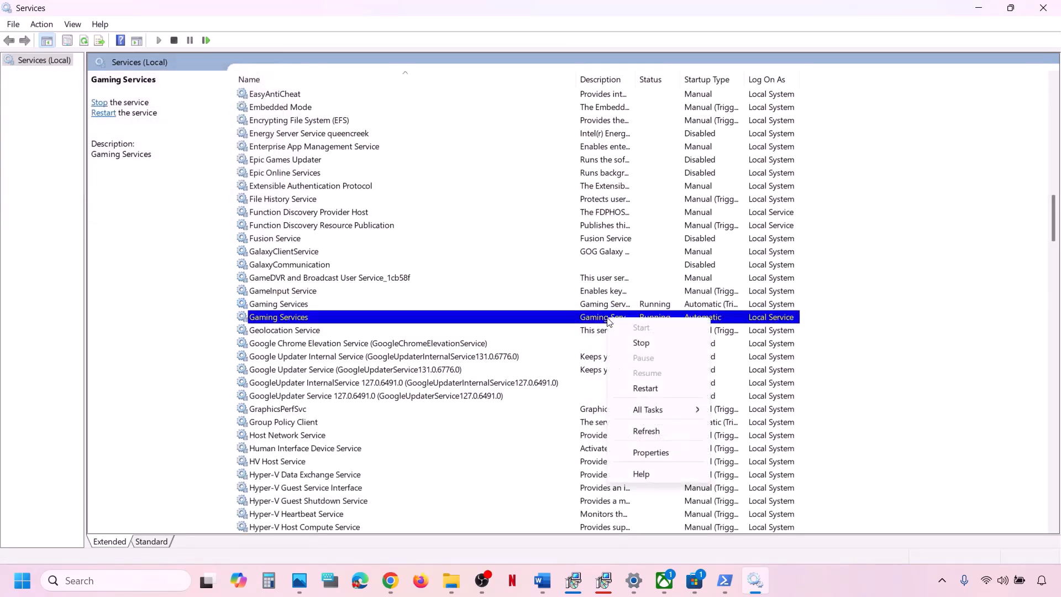
{"action": "left_click", "coordinate": [657, 390]}
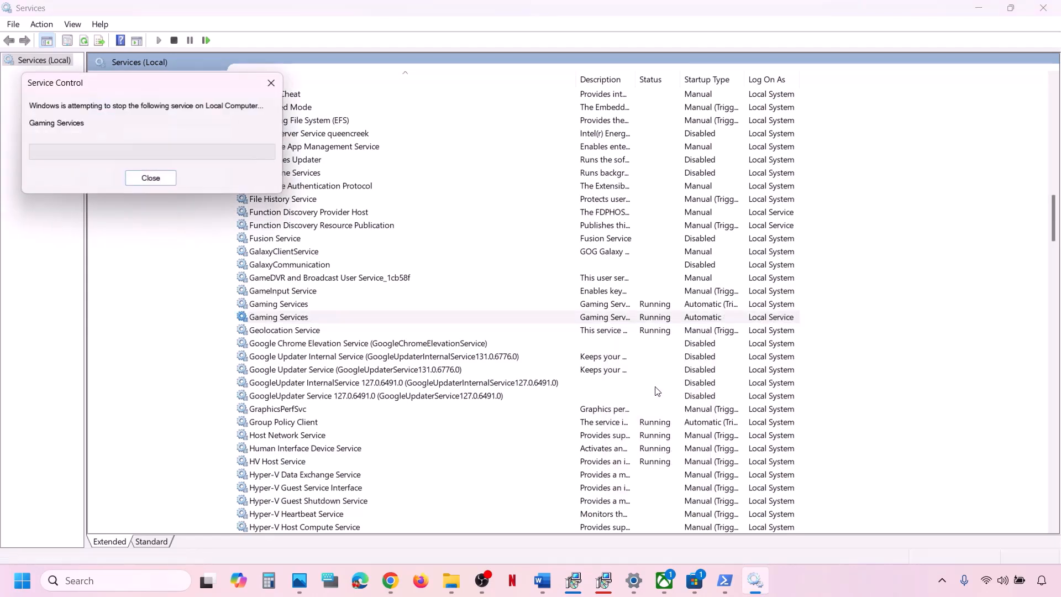
- Stop both Gaming Services entries, then start and restart them until both show Running
{"action": "left_click", "coordinate": [624, 305]}
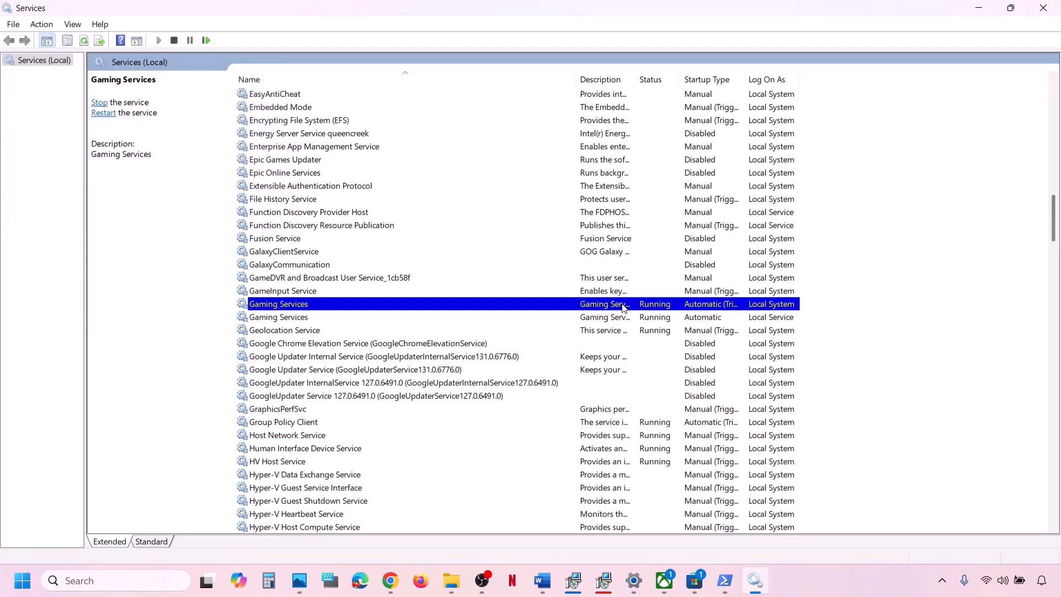
{"action": "right_click", "coordinate": [631, 306]}
{"action": "left_click", "coordinate": [635, 328]}
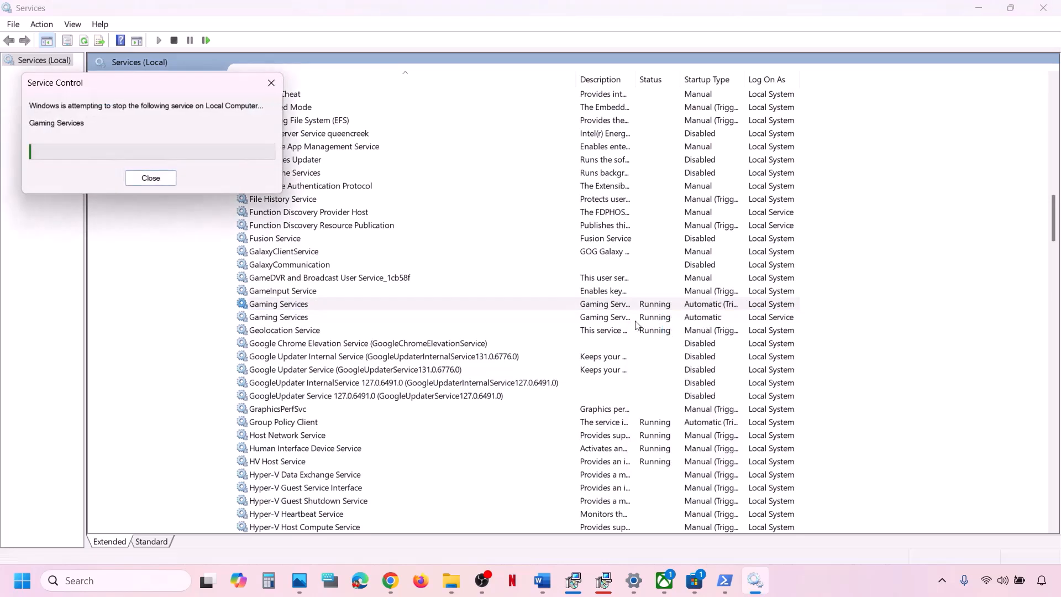
{"action": "left_click", "coordinate": [616, 319]}
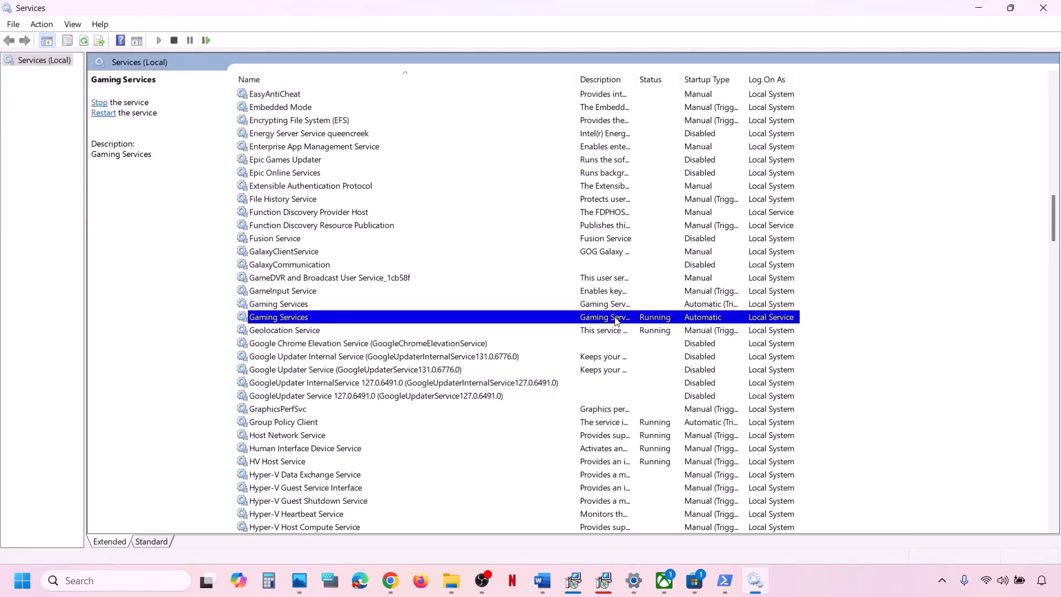
{"action": "right_click", "coordinate": [617, 319]}
{"action": "left_click", "coordinate": [650, 342]}
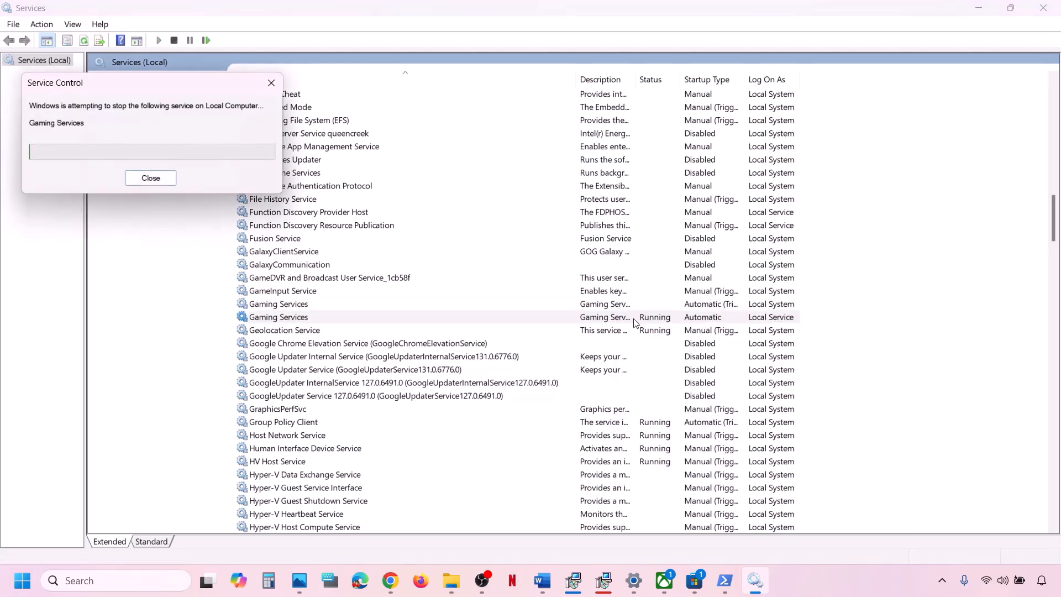
{"action": "right_click", "coordinate": [596, 319]}
{"action": "left_click", "coordinate": [638, 388]}
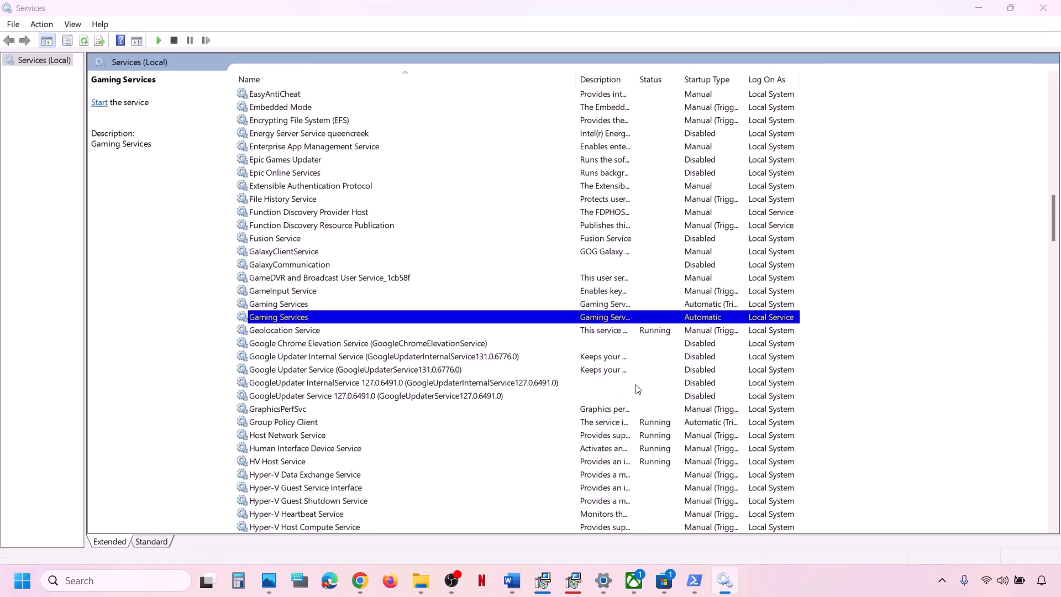
{"action": "right_click", "coordinate": [619, 308]}
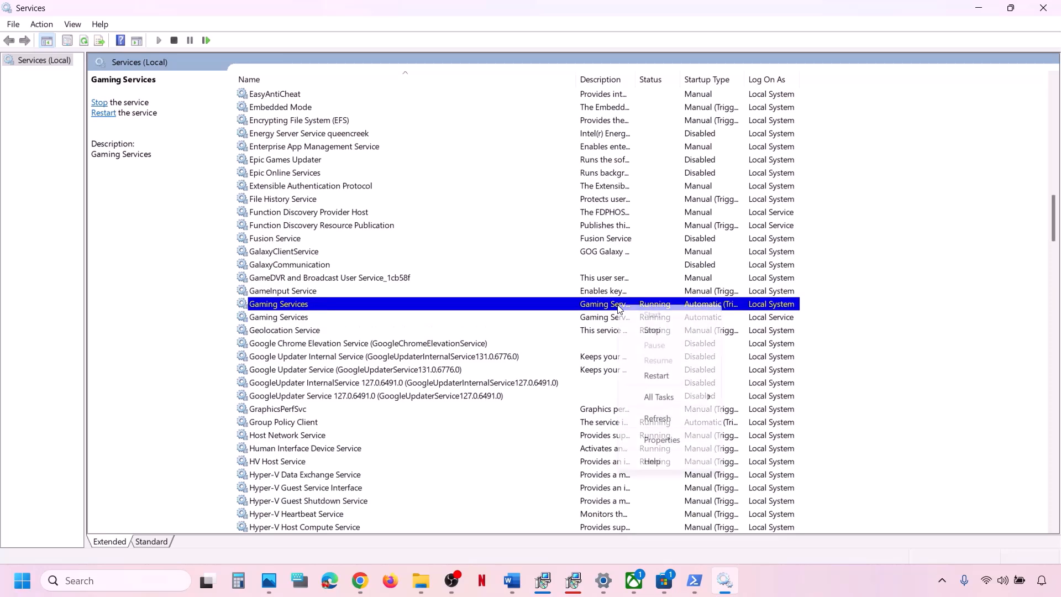
{"action": "left_click", "coordinate": [660, 374]}
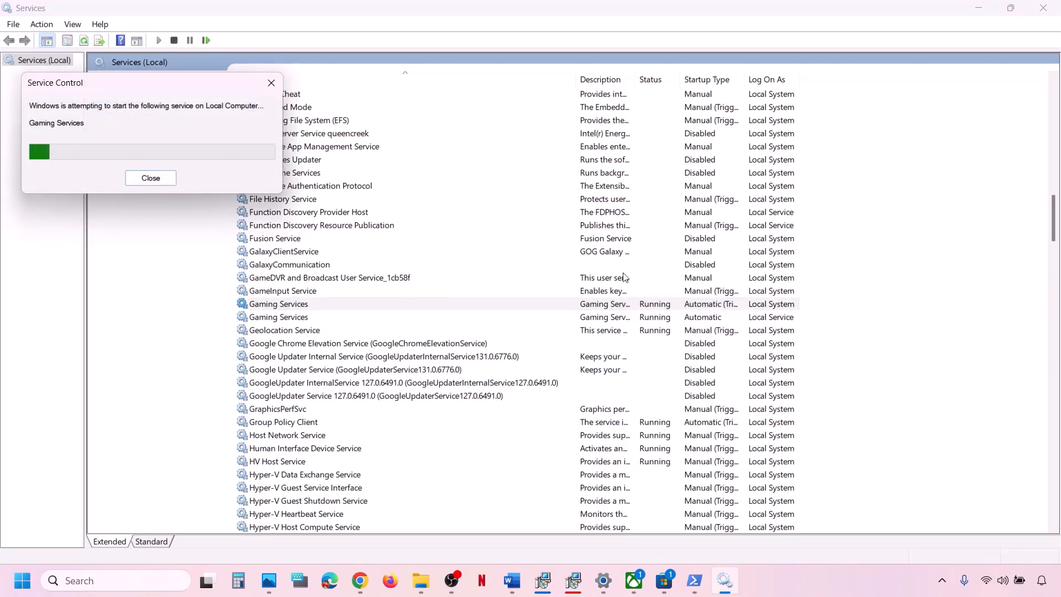
{"action": "left_click", "coordinate": [603, 266]}
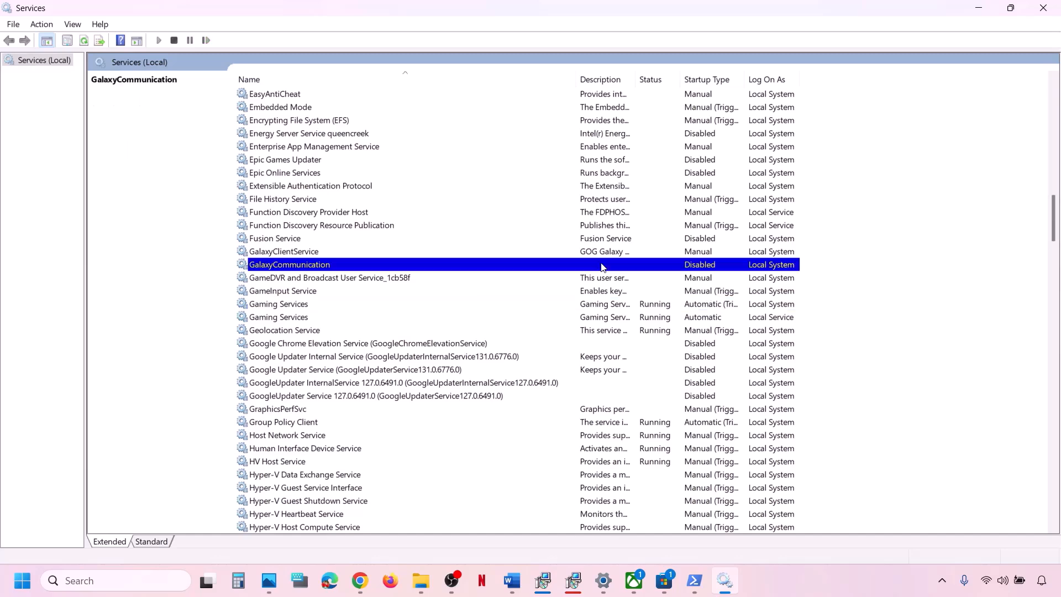
- Keep Windows Update on Automatic startup and restart the service
{"action": "key", "text": "w"}
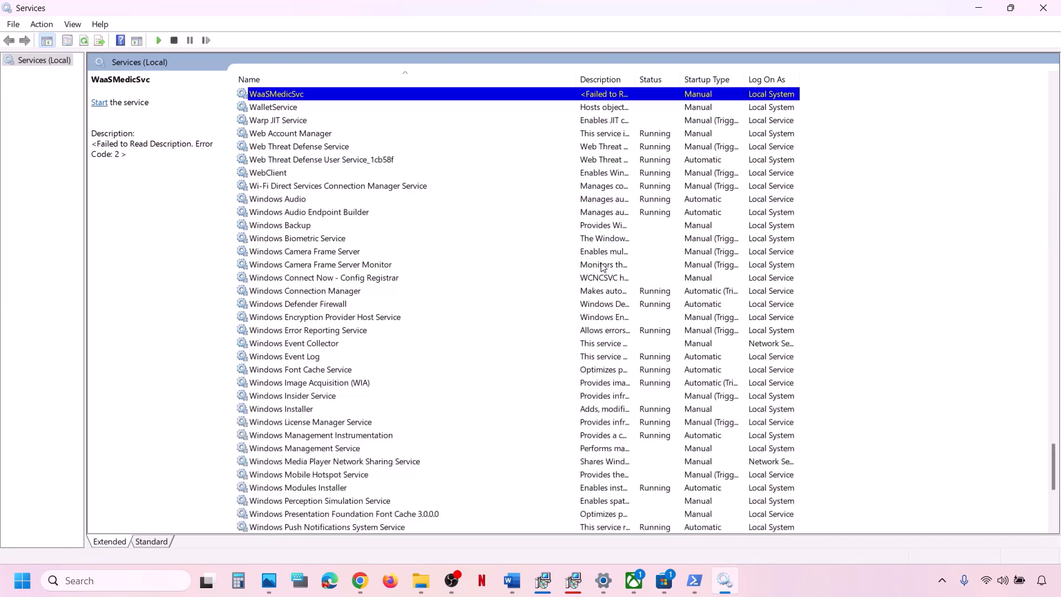
{"action": "scroll", "coordinate": [603, 267], "scroll_direction": "down", "scroll_amount": 8}
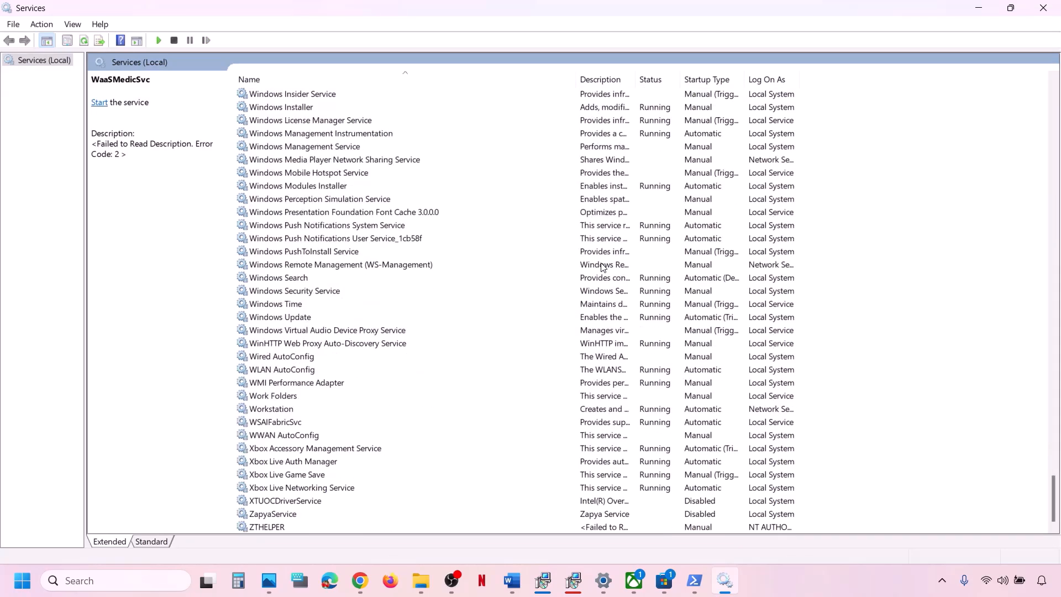
{"action": "left_click", "coordinate": [298, 319]}
{"action": "double_click", "coordinate": [318, 319]}
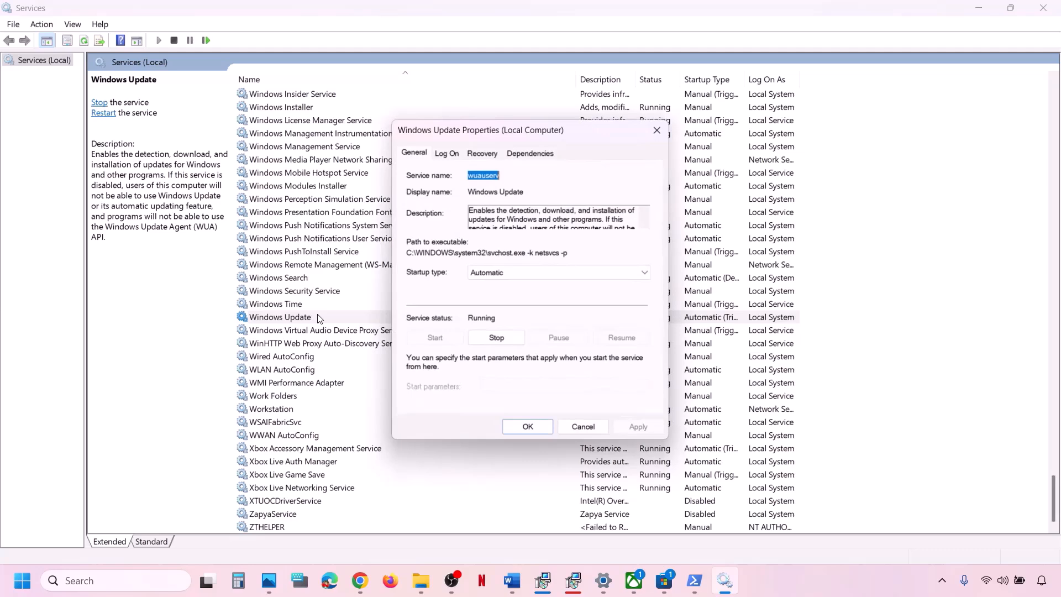
{"action": "left_click", "coordinate": [507, 273]}
{"action": "left_click", "coordinate": [503, 296]}
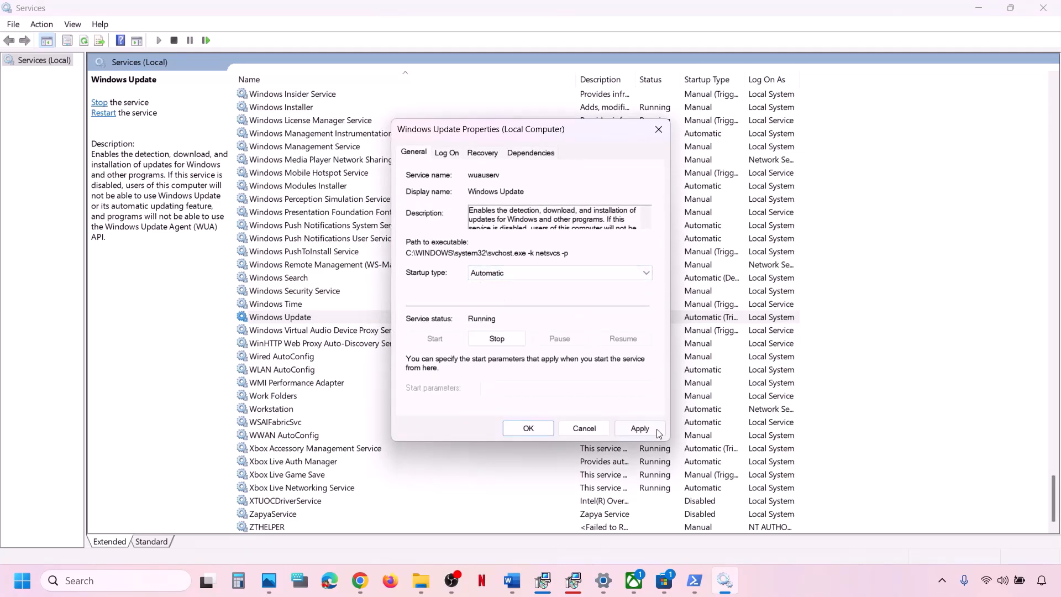
{"action": "left_click", "coordinate": [529, 429]}
{"action": "right_click", "coordinate": [295, 318]}
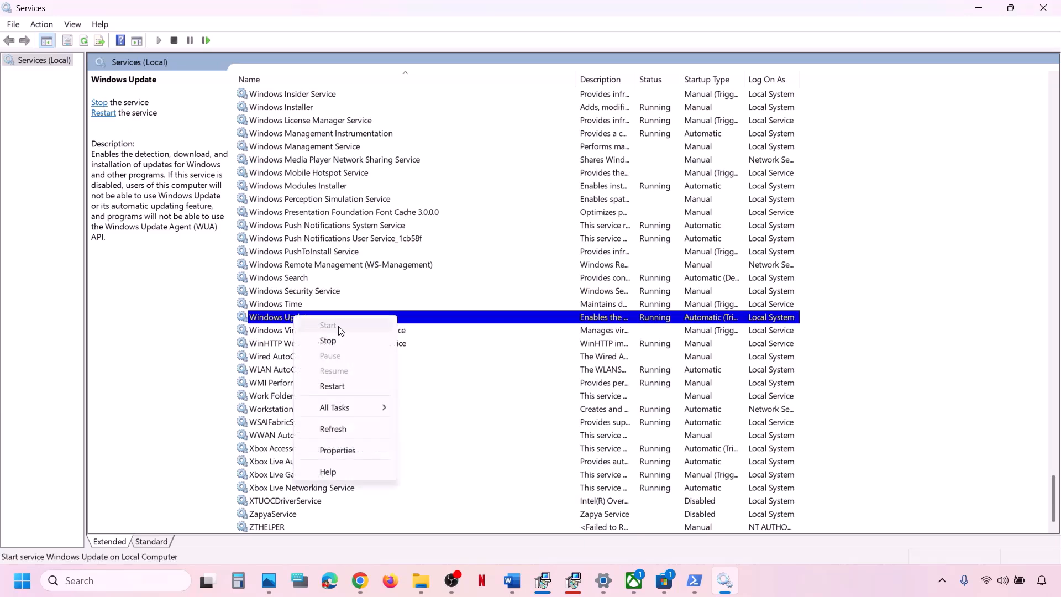
{"action": "left_click", "coordinate": [332, 387]}
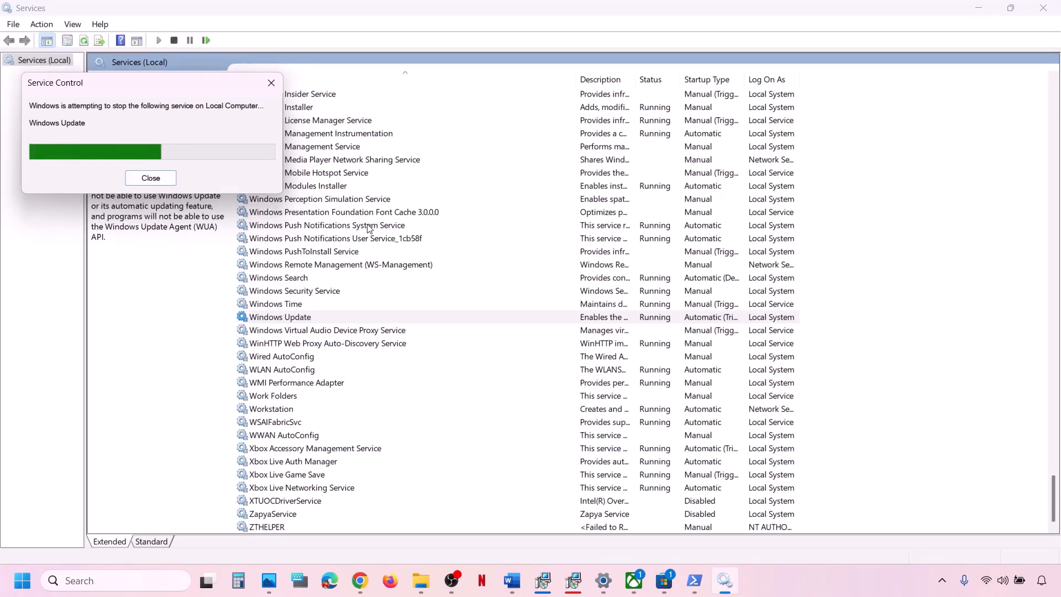
- Select the Microsoft install service line in the troubleshooting notes, then return to the Services list
{"action": "left_click", "coordinate": [512, 580]}
{"action": "scroll", "coordinate": [274, 426], "scroll_direction": "down", "scroll_amount": 2}
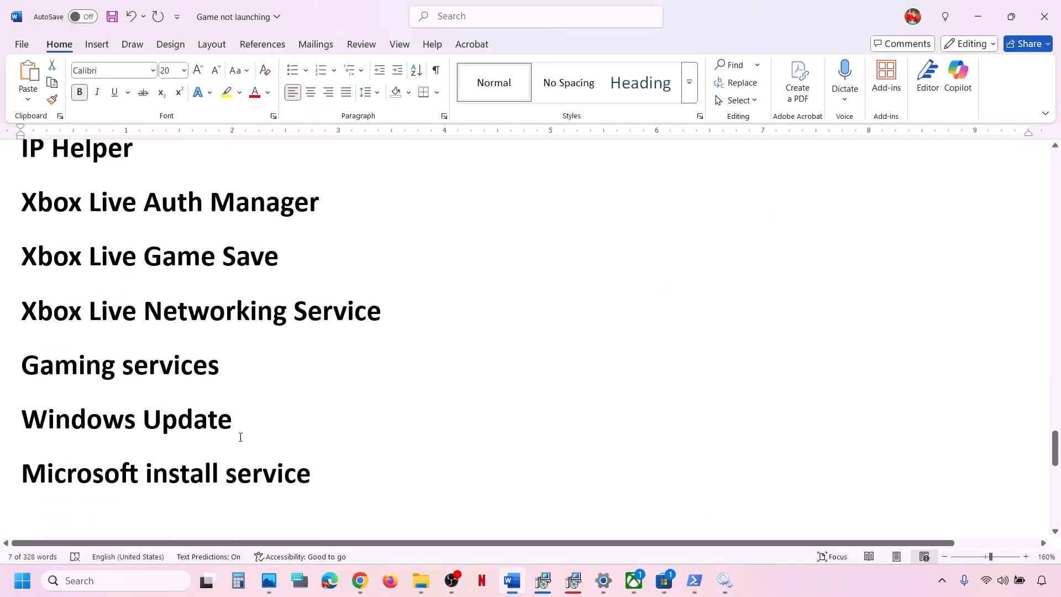
{"action": "double_click", "coordinate": [161, 464]}
{"action": "left_click", "coordinate": [8, 467]}
{"action": "left_click", "coordinate": [725, 580]}
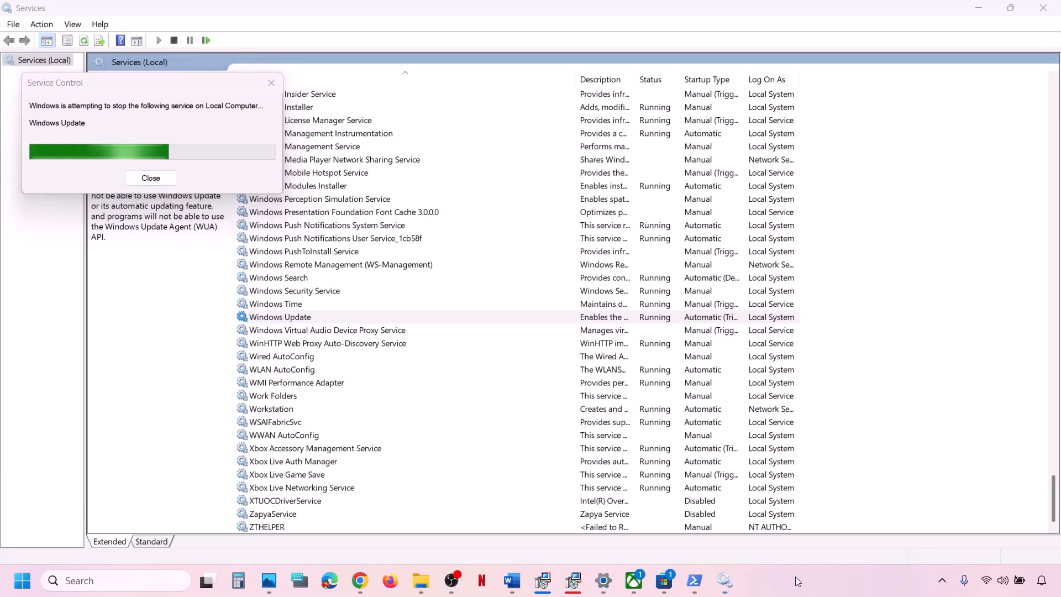
{"action": "left_click", "coordinate": [441, 422]}
- Keep Microsoft Store Install Service's startup type on Automatic and apply it
{"action": "type", "text": "mi"}
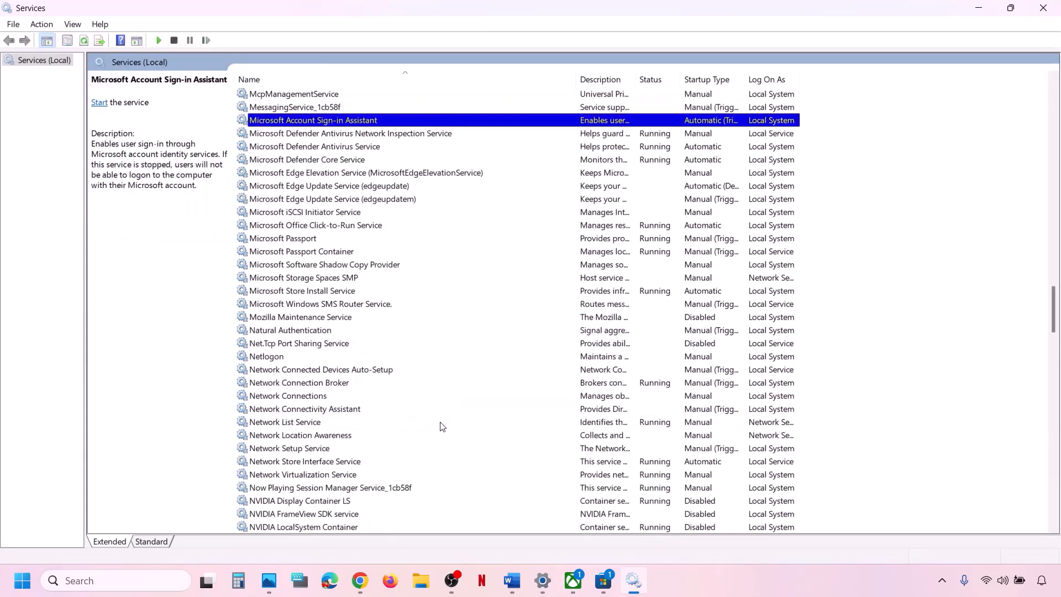
{"action": "left_click", "coordinate": [348, 292]}
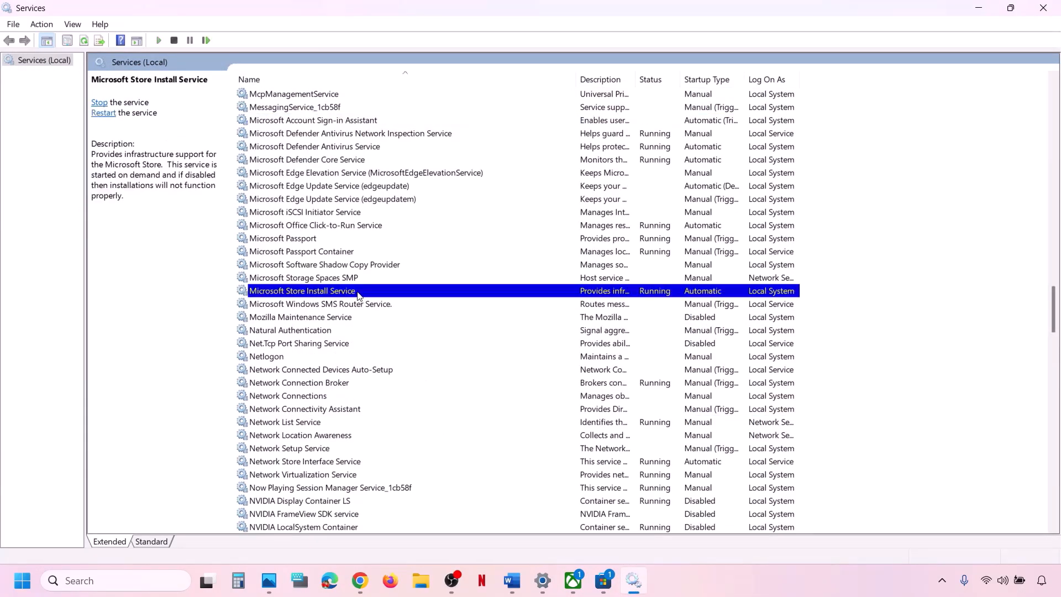
{"action": "double_click", "coordinate": [360, 297]}
{"action": "left_click", "coordinate": [495, 273]}
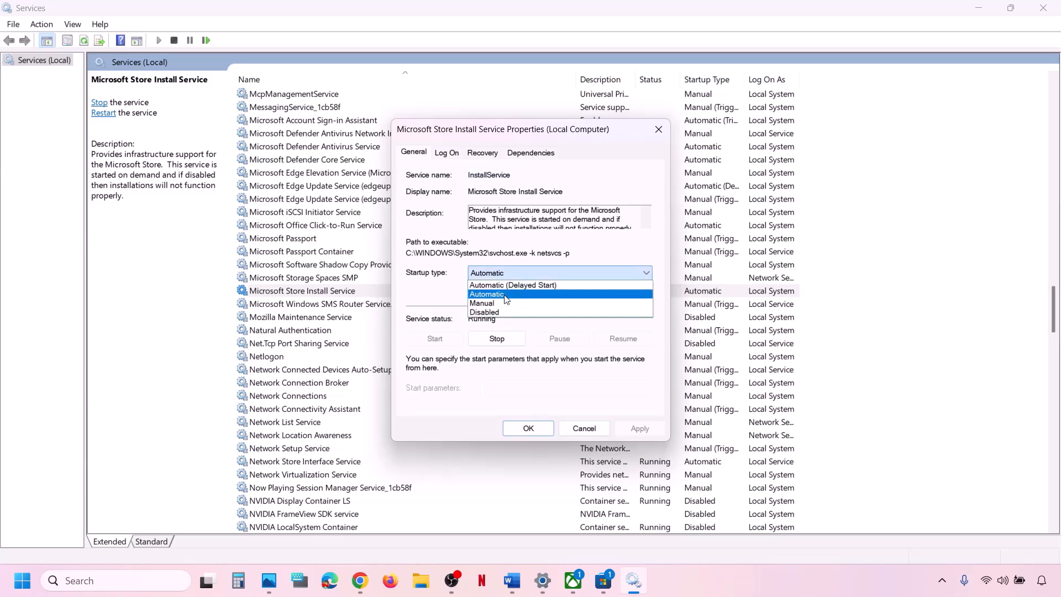
{"action": "left_click", "coordinate": [505, 299]}
{"action": "left_click", "coordinate": [640, 429]}
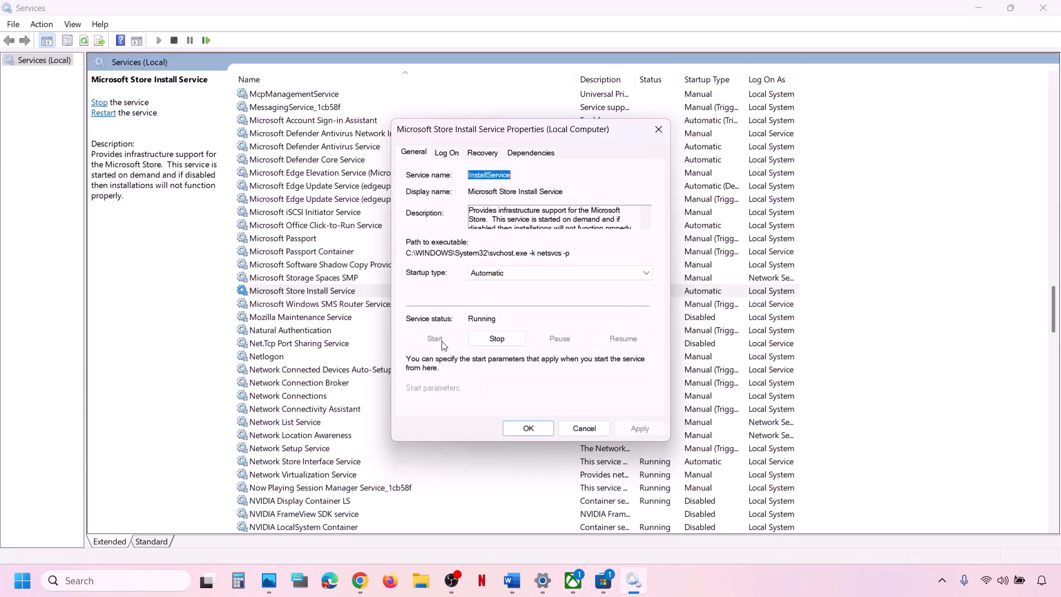
{"action": "left_click", "coordinate": [523, 429]}
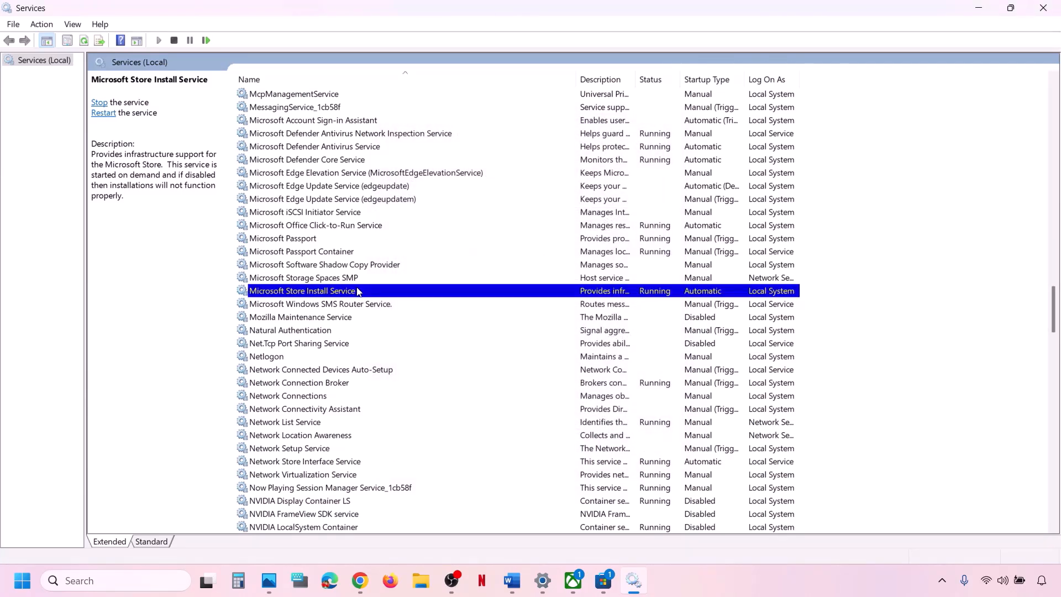
- Restart Microsoft Store Install Service and go back to the troubleshooting notes
{"action": "right_click", "coordinate": [357, 290]}
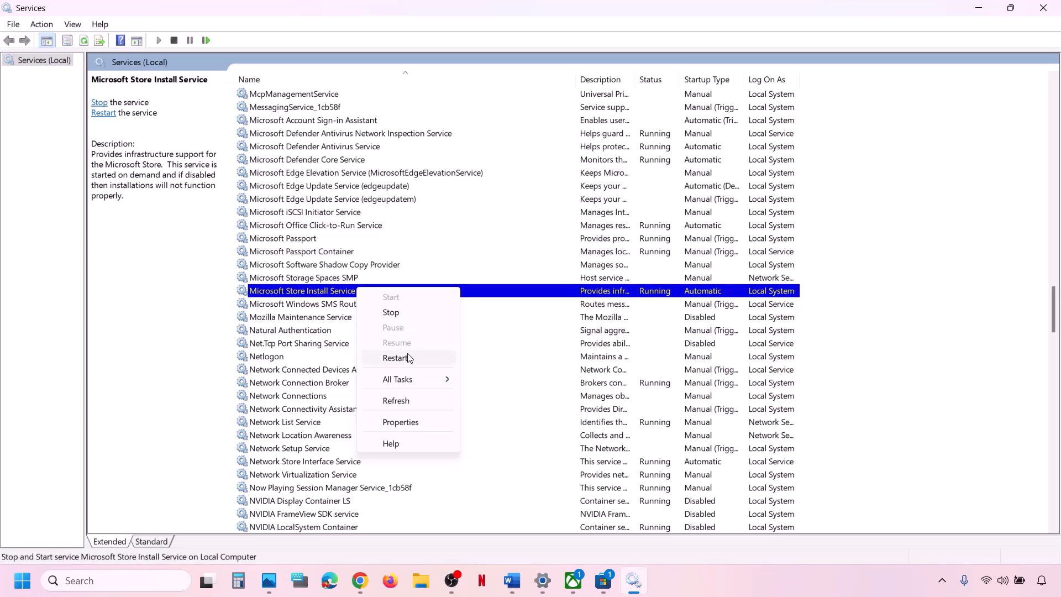
{"action": "left_click", "coordinate": [430, 354]}
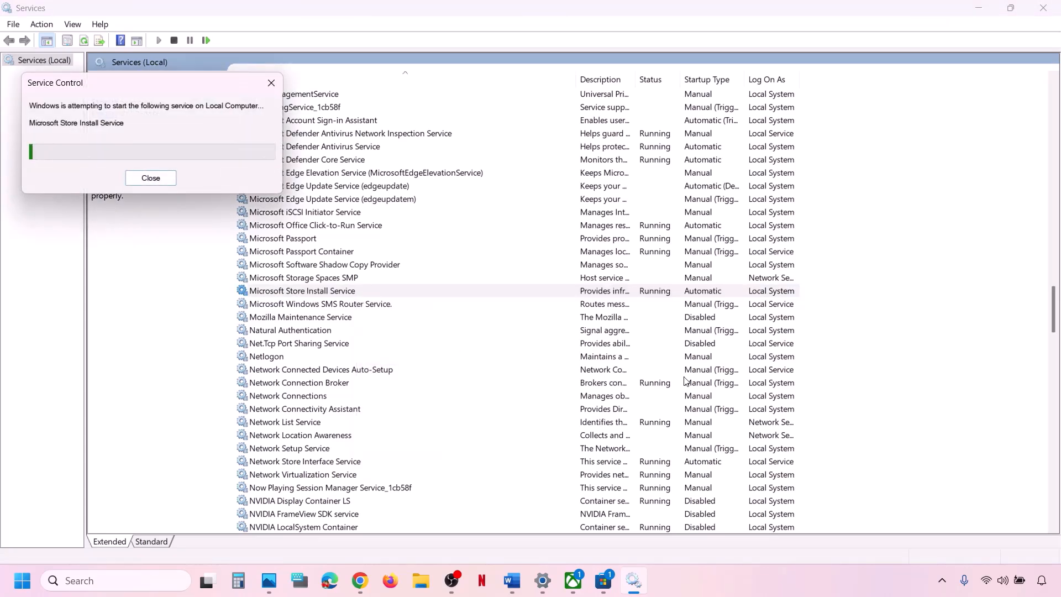
{"action": "left_click", "coordinate": [512, 581]}
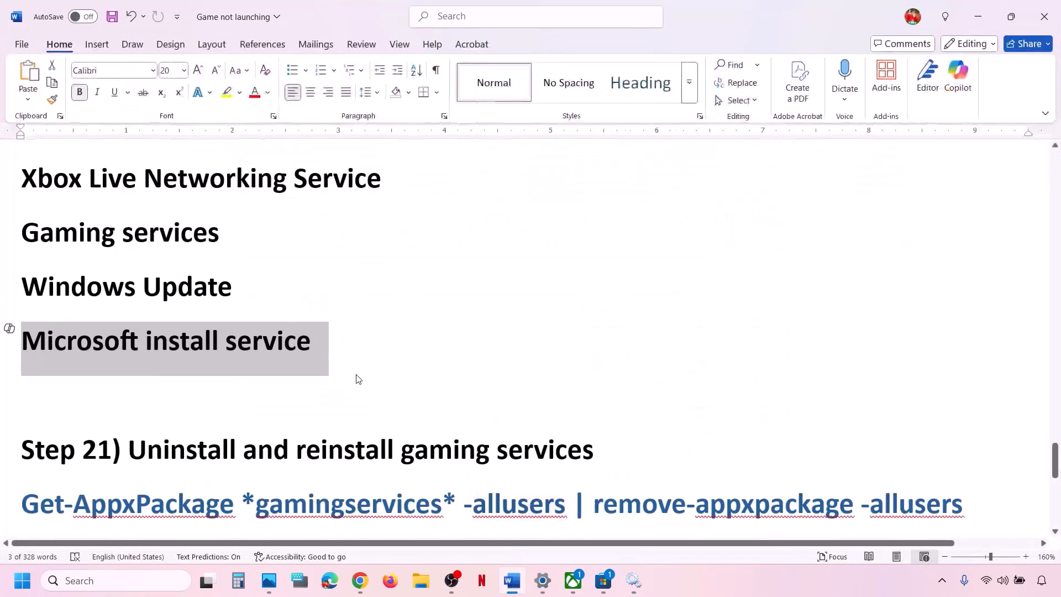
- Copy the Get-AppxPackage Gaming Services removal command from the notes
{"action": "scroll", "coordinate": [357, 374], "scroll_direction": "down", "scroll_amount": 1}
{"action": "scroll", "coordinate": [357, 375], "scroll_direction": "down", "scroll_amount": 3}
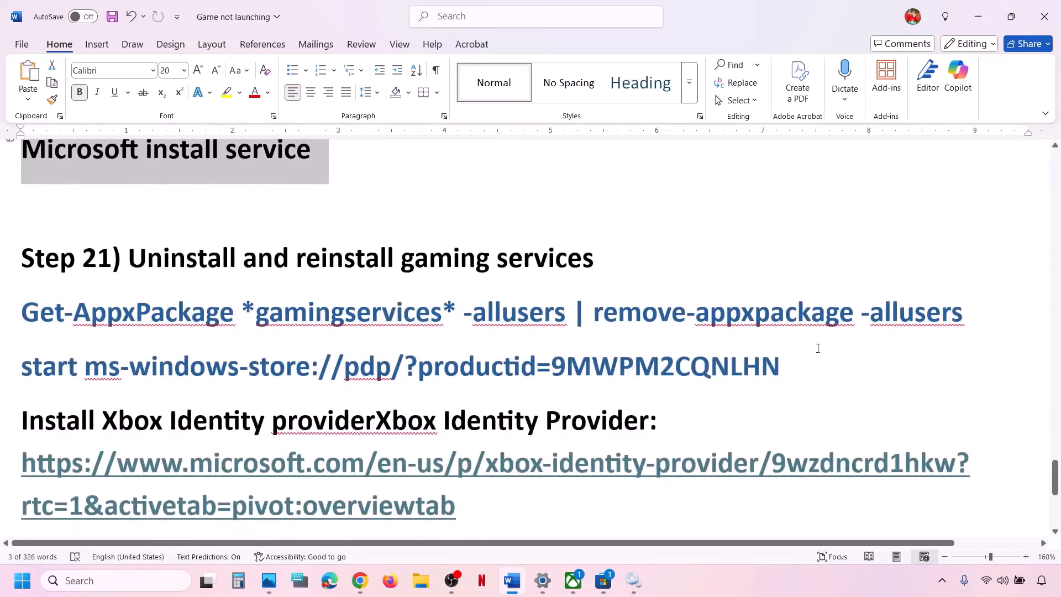
{"action": "left_click_drag", "start_coordinate": [979, 311], "coordinate": [47, 314]}
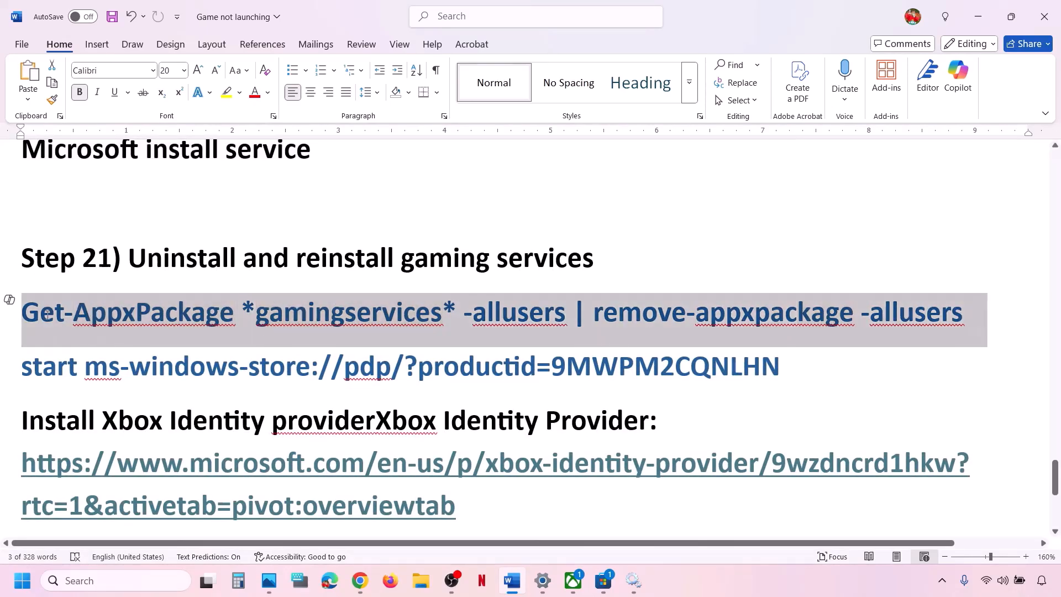
{"action": "right_click", "coordinate": [237, 321]}
{"action": "left_click", "coordinate": [273, 103]}
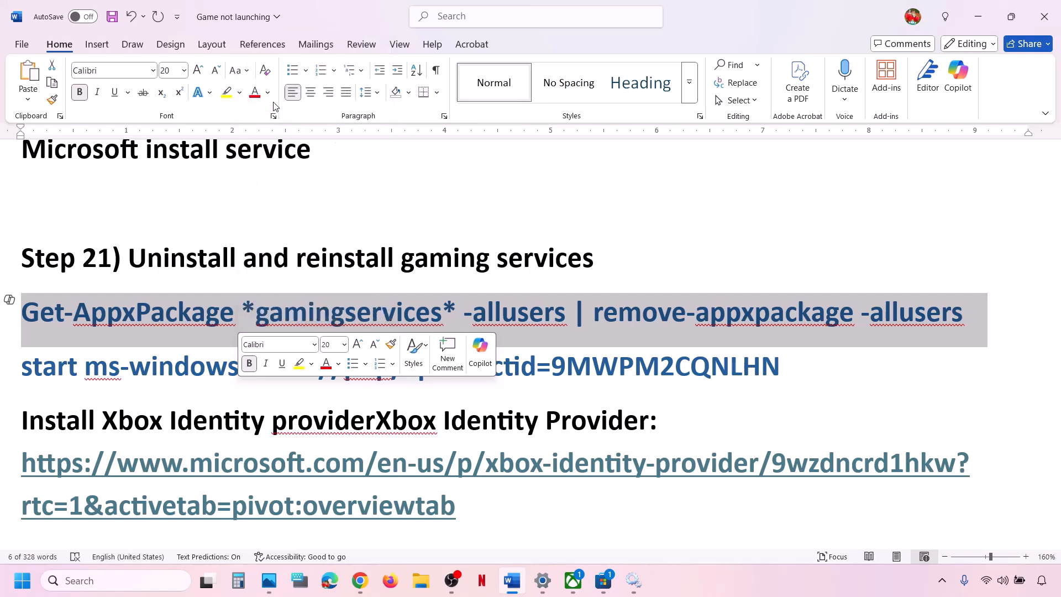
- Run the Gaming Services removal command in Windows PowerShell as administrator
{"action": "left_click", "coordinate": [109, 587]}
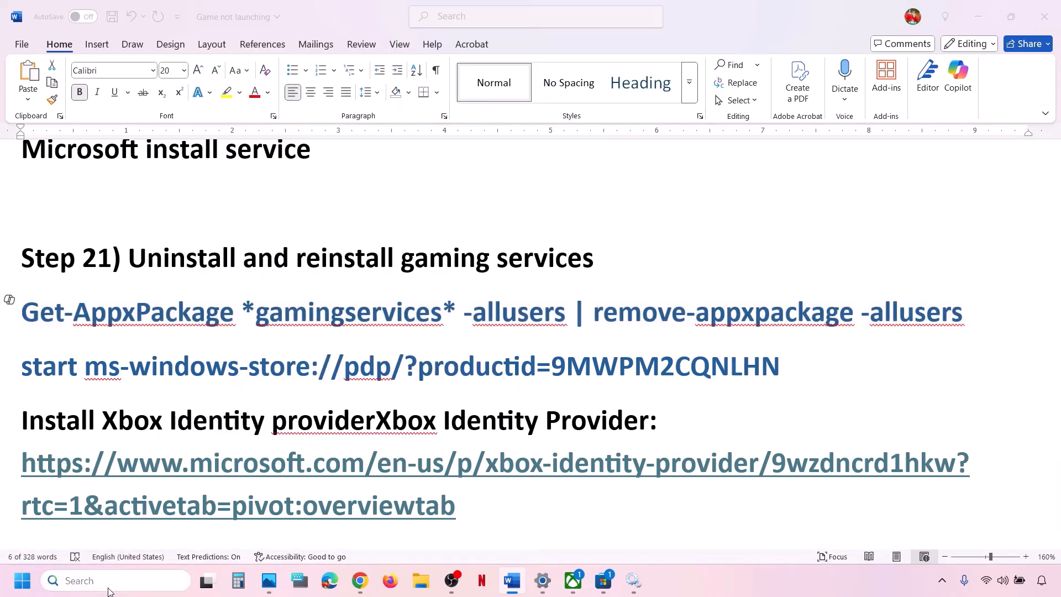
{"action": "type", "text": "powershell"}
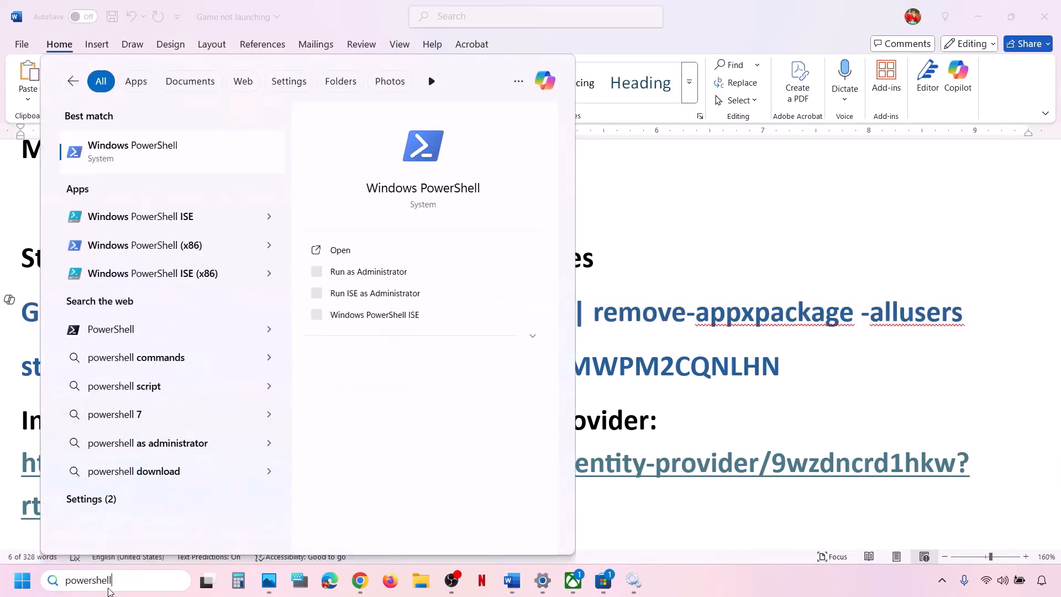
{"action": "right_click", "coordinate": [170, 158]}
{"action": "left_click", "coordinate": [262, 172]}
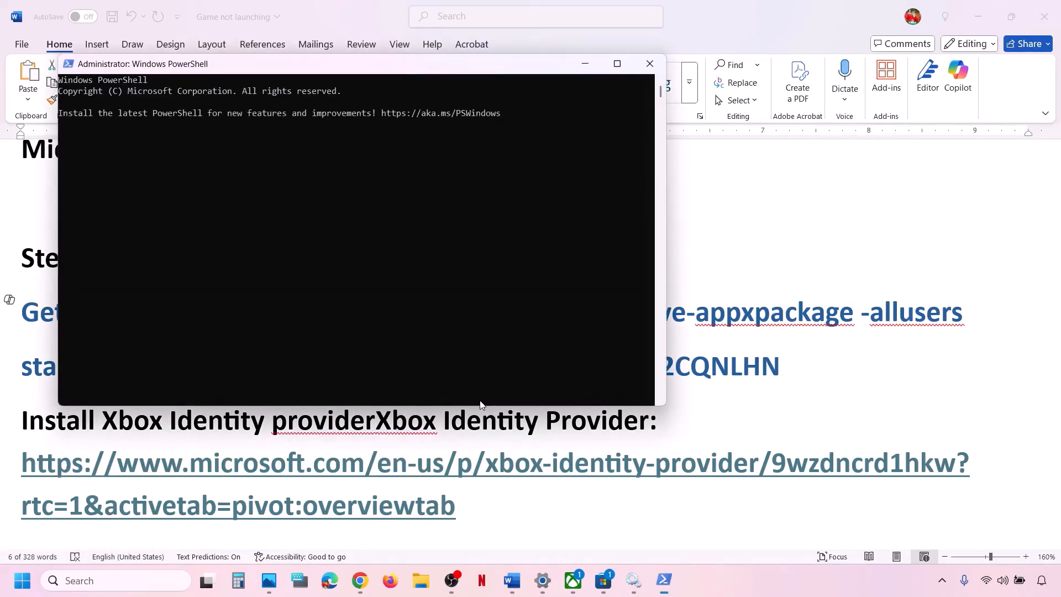
{"action": "key", "text": "ctrl+v"}
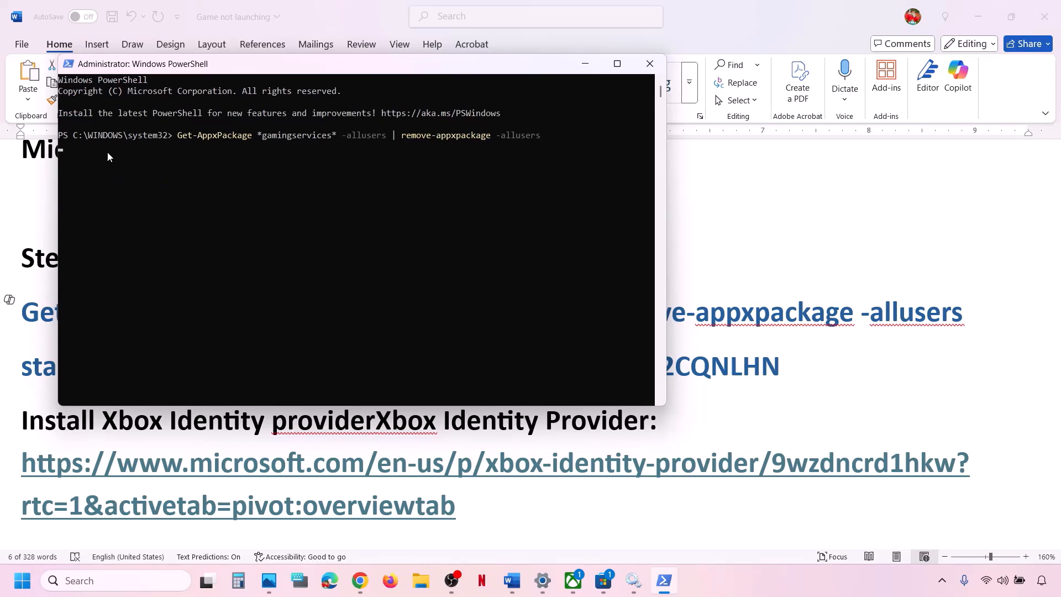
{"action": "key", "text": "Return"}
- Copy the start ms-windows-store command from the notes and paste it into PowerShell
{"action": "key", "text": "alt+Tab"}
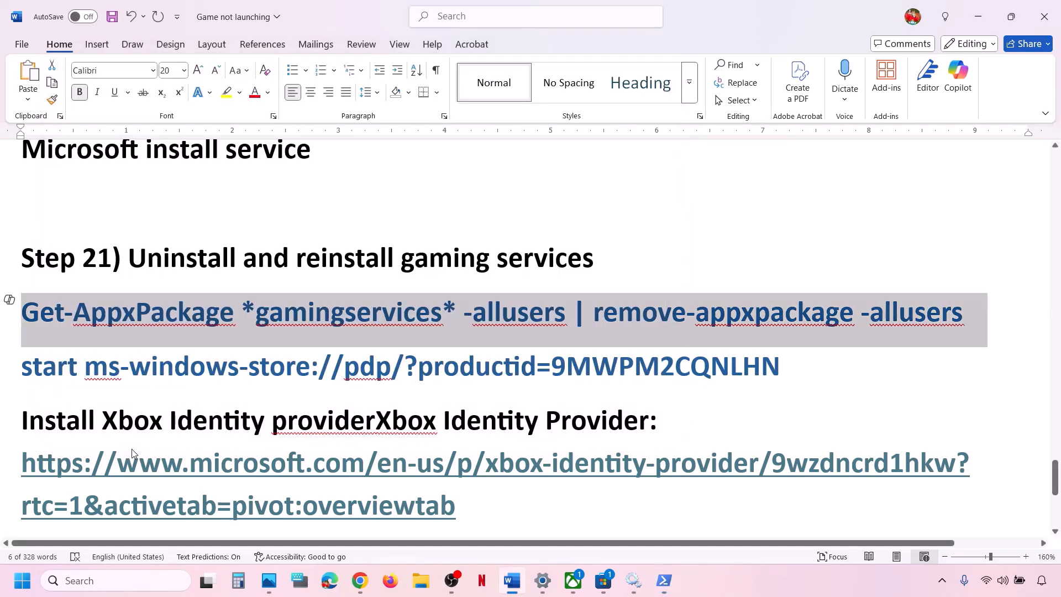
{"action": "left_click_drag", "start_coordinate": [783, 363], "coordinate": [44, 368]}
{"action": "right_click", "coordinate": [43, 368]}
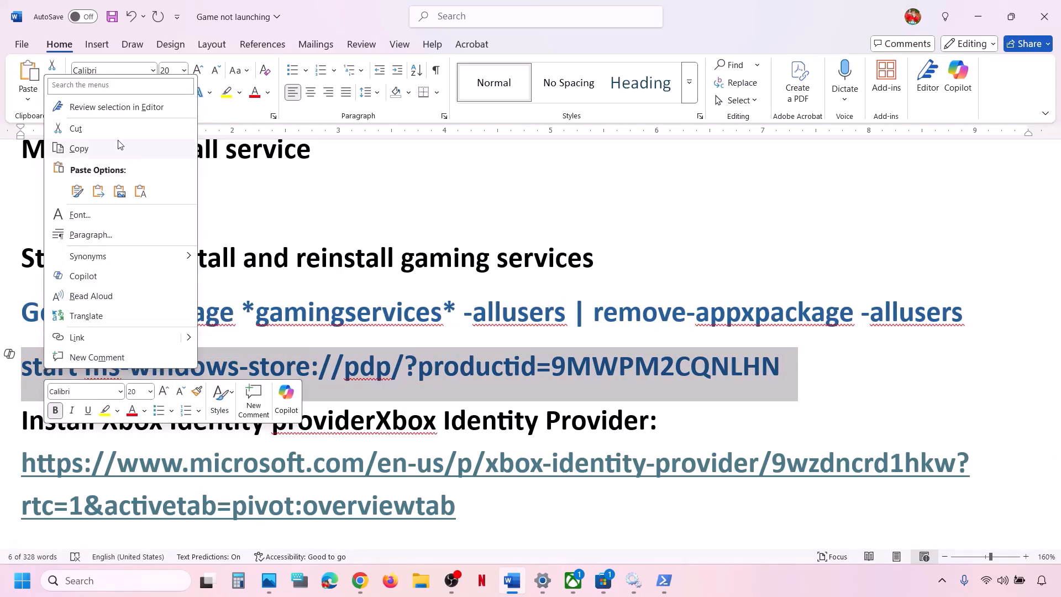
{"action": "left_click", "coordinate": [79, 149]}
{"action": "key", "text": "alt+Tab"}
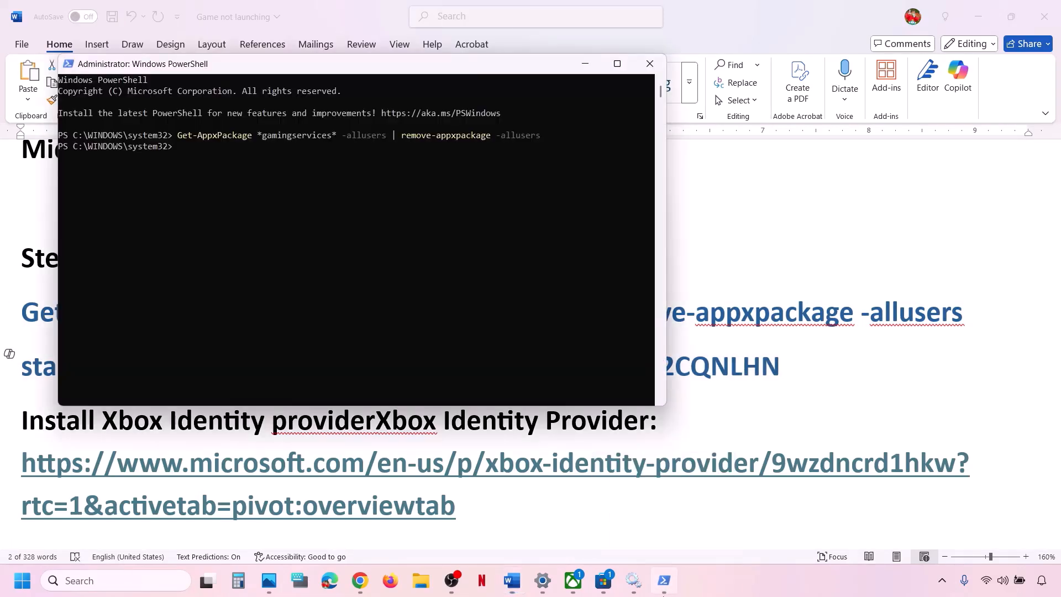
{"action": "right_click", "coordinate": [362, 344]}
- Run the store command, dismiss the Game Pass popup, and click Get on Gaming Services
{"action": "key", "text": "Return"}
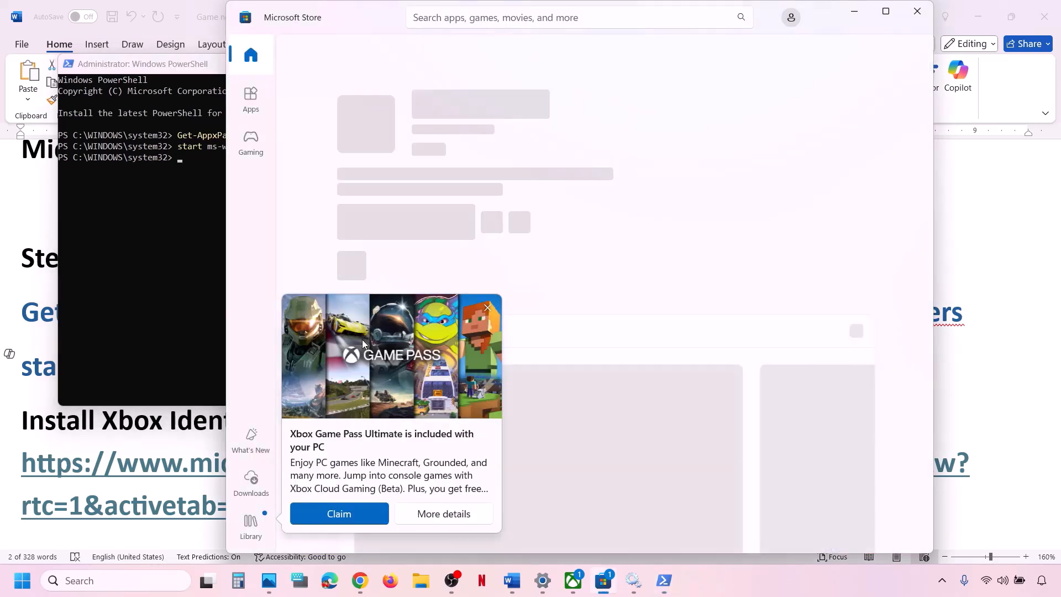
{"action": "left_click", "coordinate": [487, 307]}
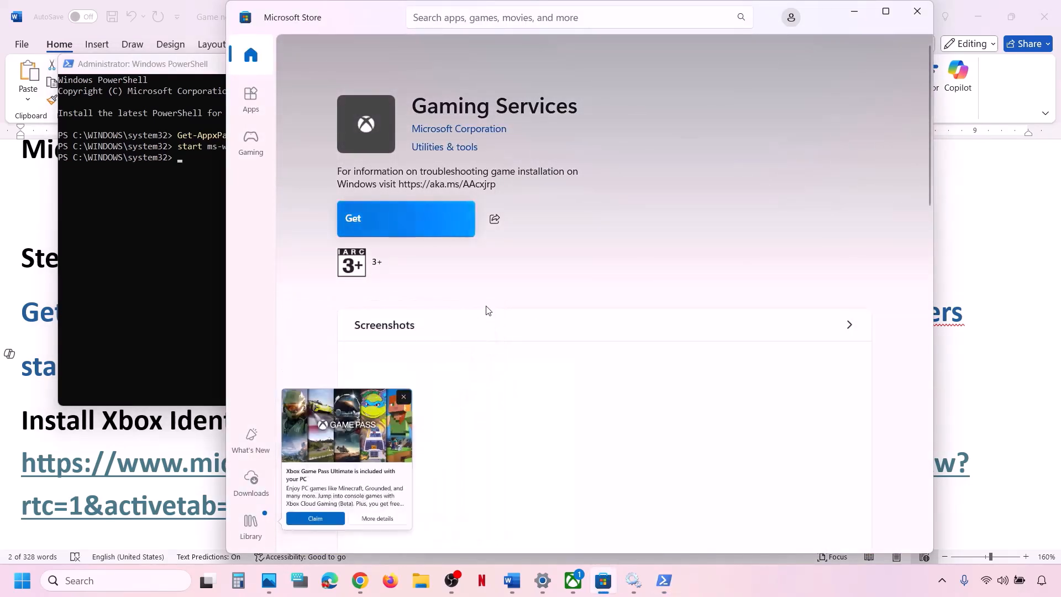
{"action": "left_click", "coordinate": [885, 11]}
{"action": "left_click", "coordinate": [209, 217]}
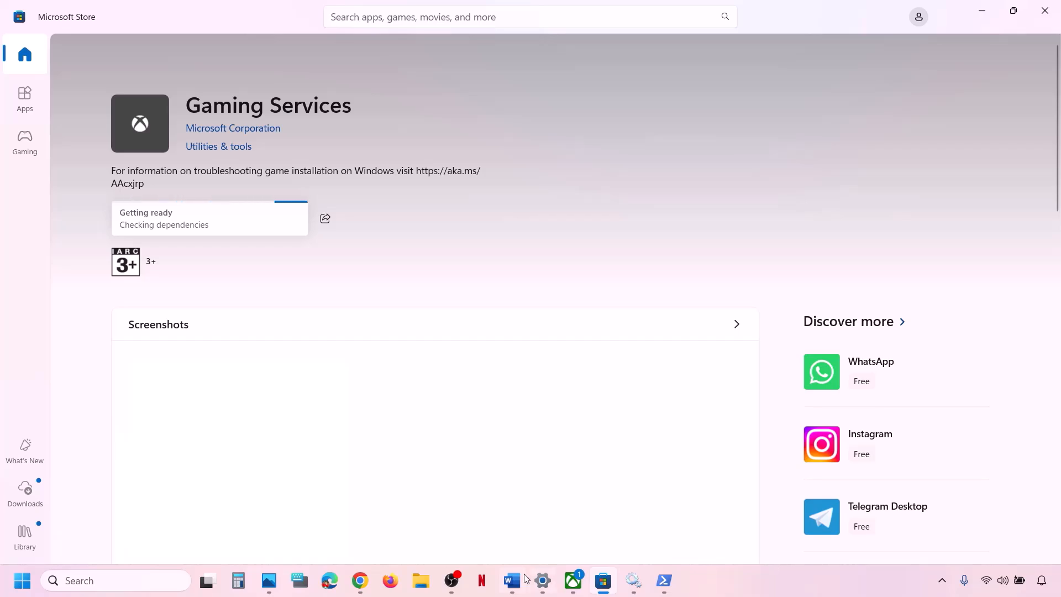
{"action": "key", "text": "alt+Tab"}
{"action": "scroll", "coordinate": [343, 473], "scroll_direction": "down", "scroll_amount": 1}
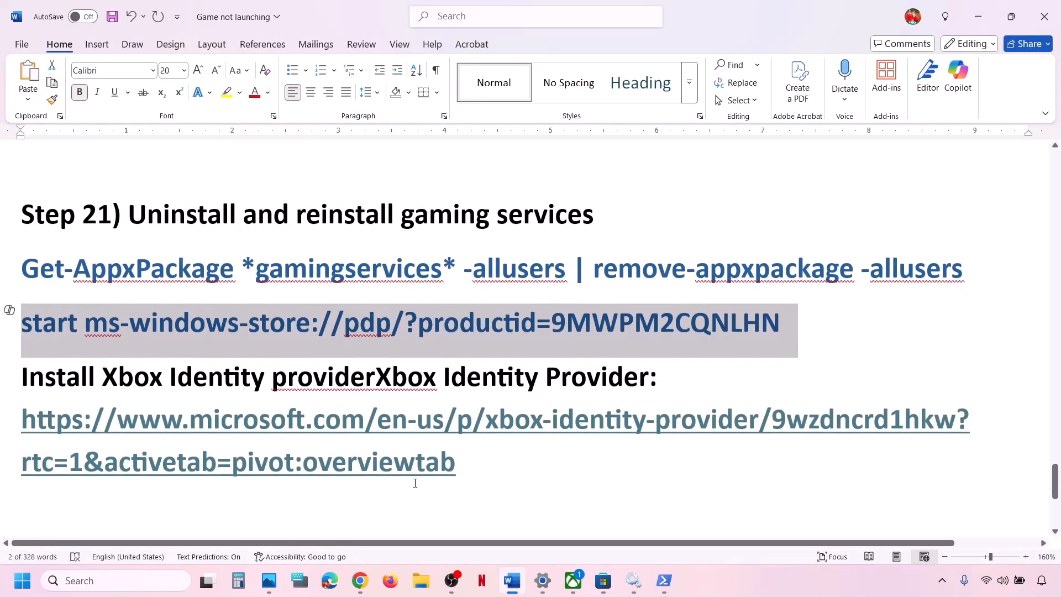
- Copy the Xbox Identity Provider URL from the notes and load it in a new Chrome tab
{"action": "triple_click", "coordinate": [399, 444]}
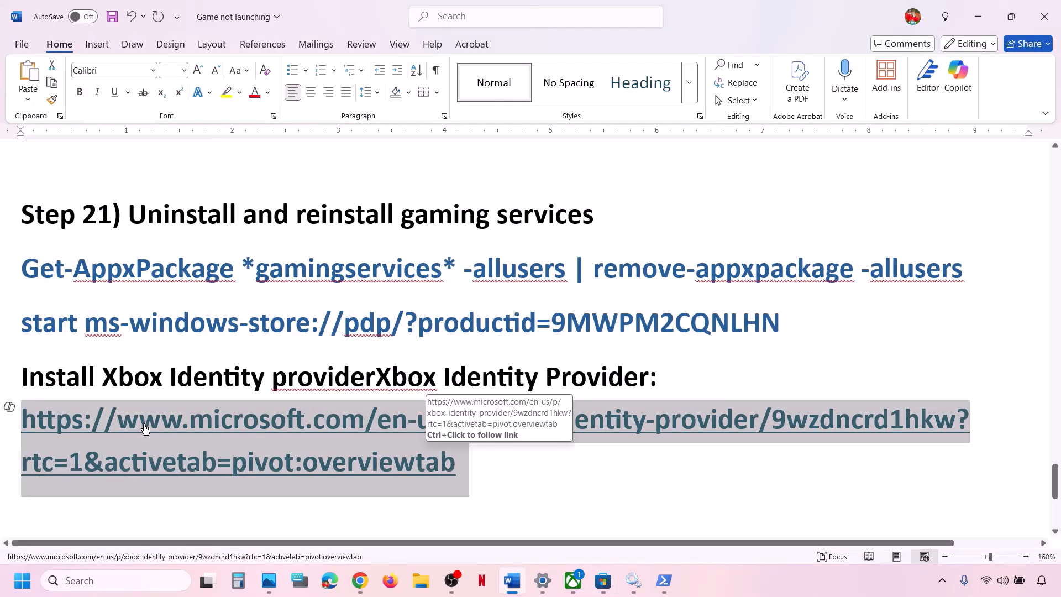
{"action": "right_click", "coordinate": [208, 423]}
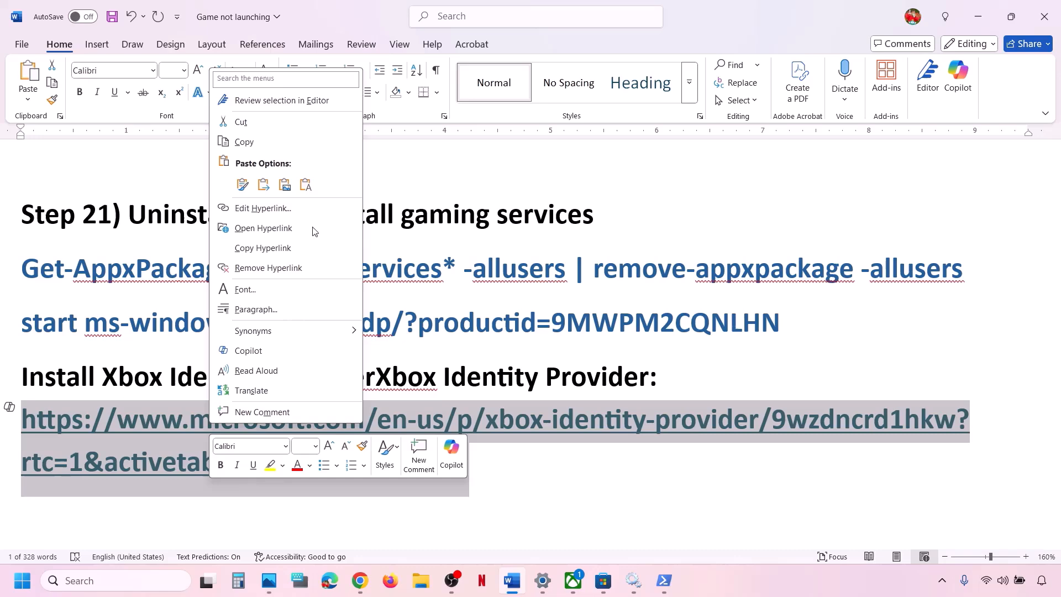
{"action": "left_click", "coordinate": [258, 142]}
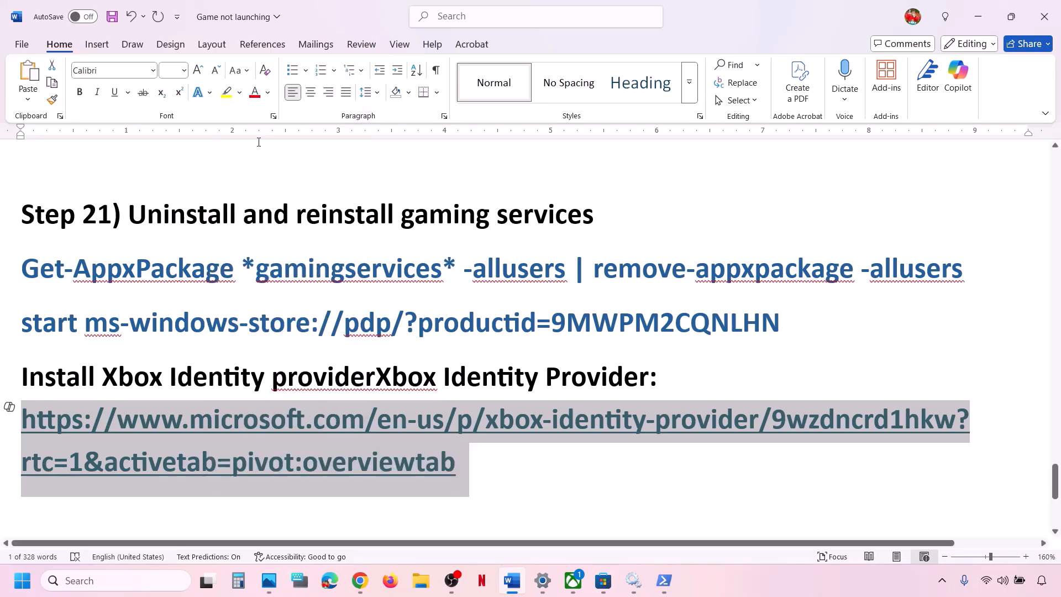
{"action": "left_click", "coordinate": [360, 580]}
{"action": "left_click", "coordinate": [367, 15]}
{"action": "key", "text": "ctrl+v"}
{"action": "key", "text": "Return"}
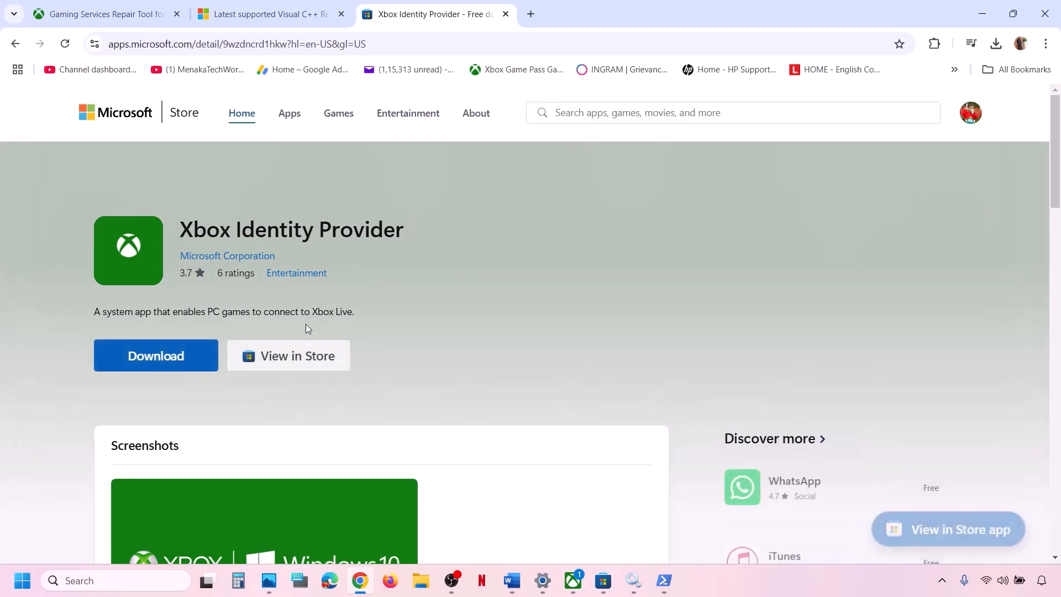
- Open the Xbox Identity Provider page in the Store app, confirming it's installed, then return to the notes
{"action": "left_click", "coordinate": [154, 355]}
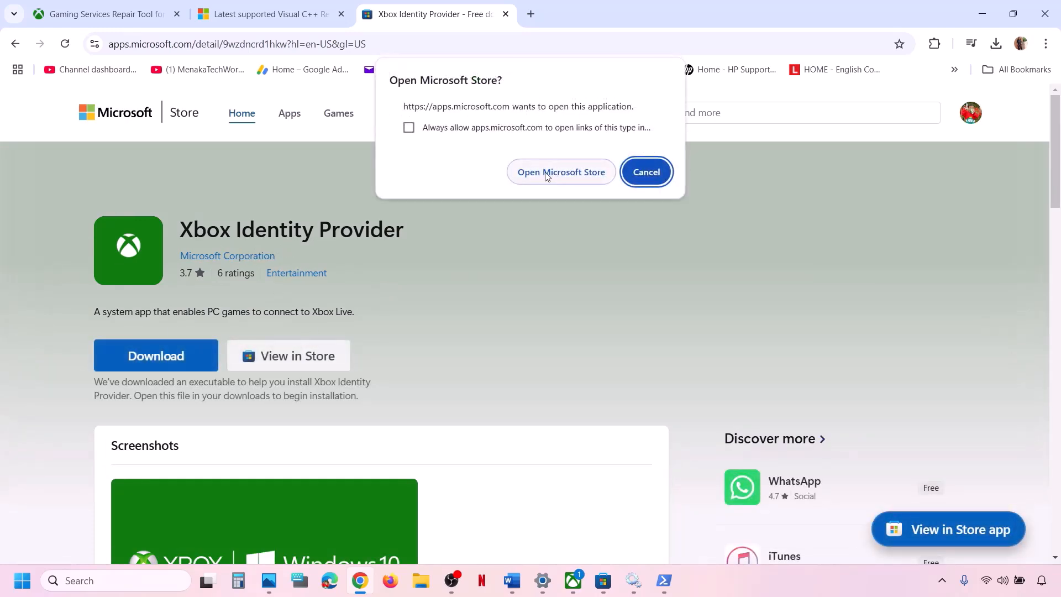
{"action": "left_click", "coordinate": [557, 176]}
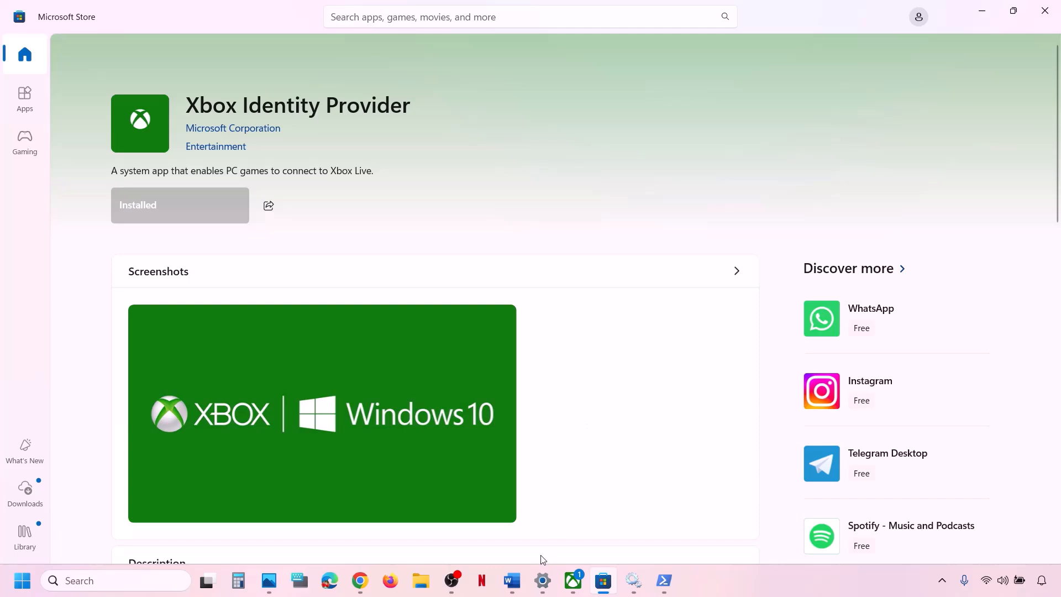
{"action": "left_click", "coordinate": [512, 580]}
{"action": "scroll", "coordinate": [394, 417], "scroll_direction": "down", "scroll_amount": 5}
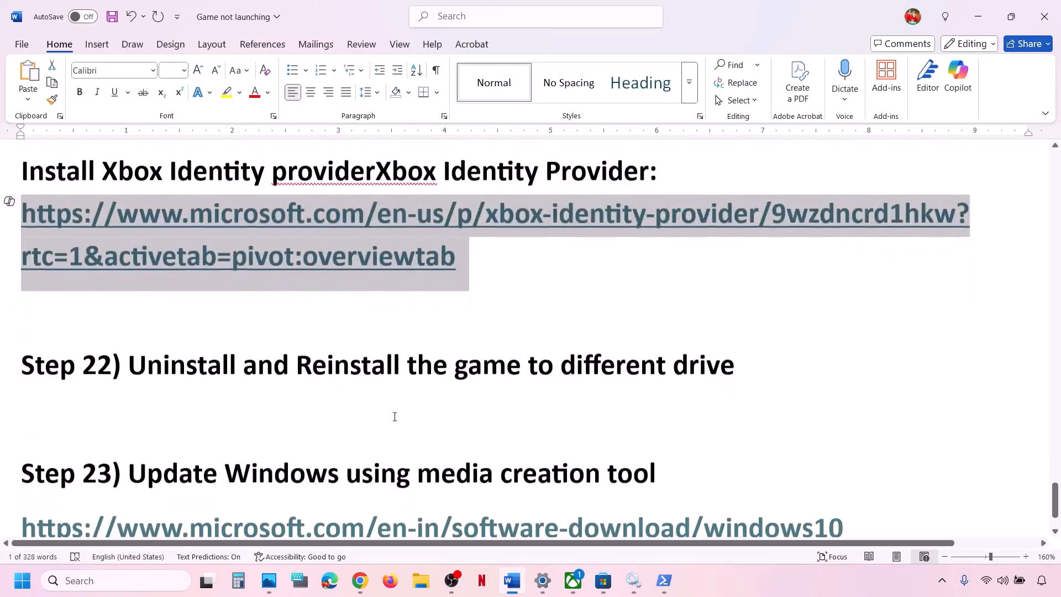
- Highlight the Step 22 heading in the troubleshooting notes
{"action": "scroll", "coordinate": [395, 417], "scroll_direction": "up", "scroll_amount": 2}
{"action": "left_click_drag", "start_coordinate": [195, 429], "coordinate": [774, 412]}
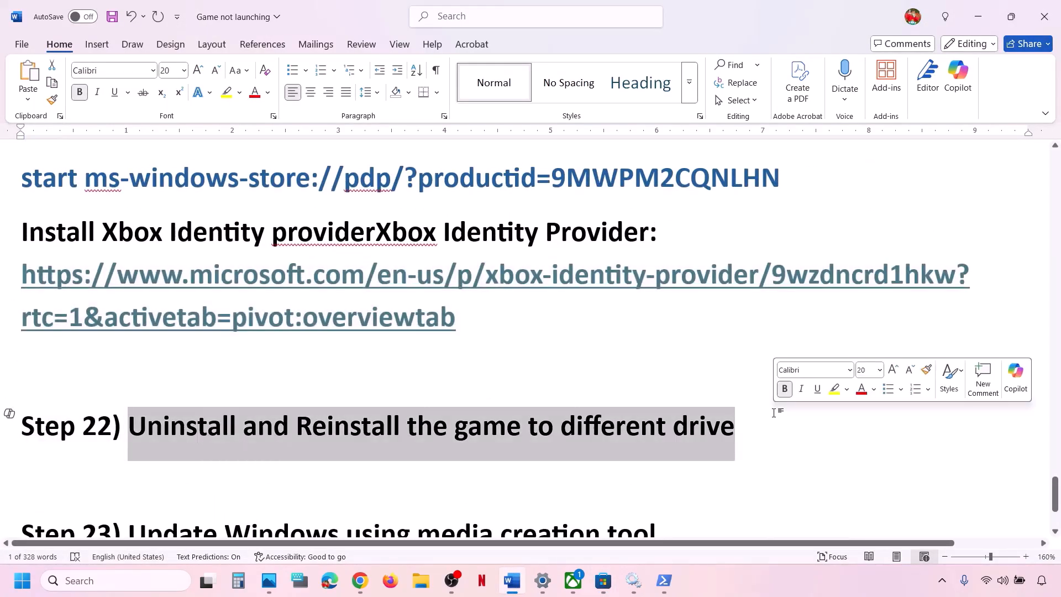
{"action": "left_click", "coordinate": [775, 413]}
- Open System > Storage with Advanced storage settings expanded, then launch the Xbox app
{"action": "key", "text": "alt+Tab"}
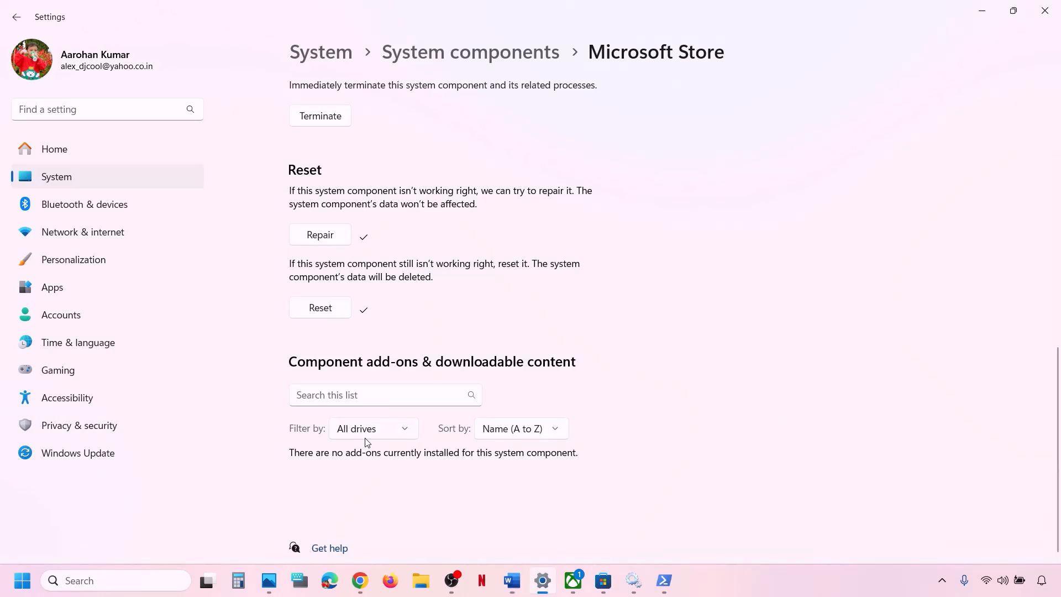
{"action": "left_click", "coordinate": [54, 184]}
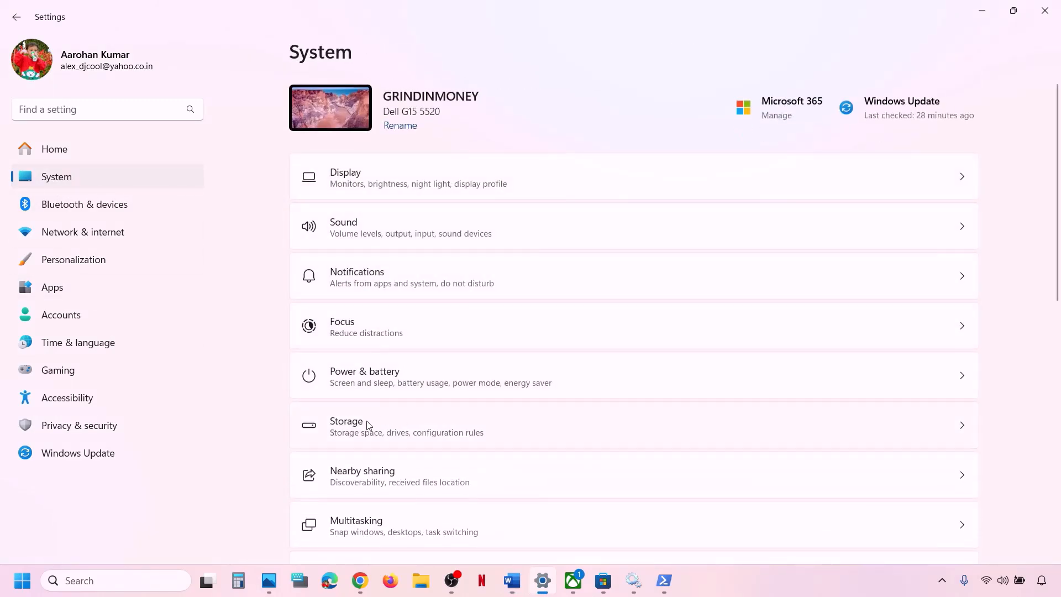
{"action": "left_click", "coordinate": [393, 426]}
{"action": "scroll", "coordinate": [445, 337], "scroll_direction": "down", "scroll_amount": 5}
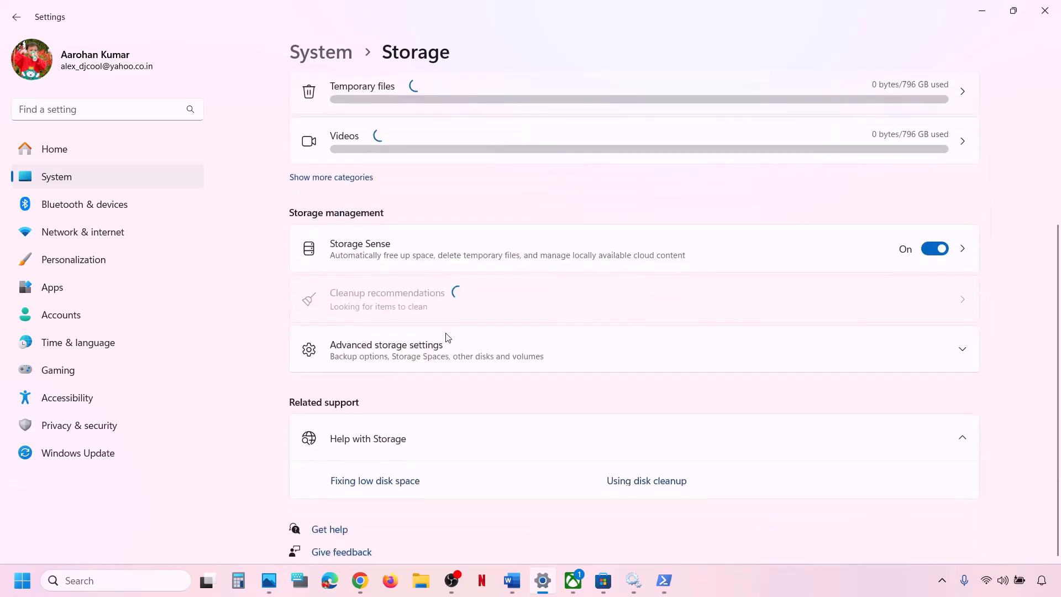
{"action": "left_click", "coordinate": [424, 344]}
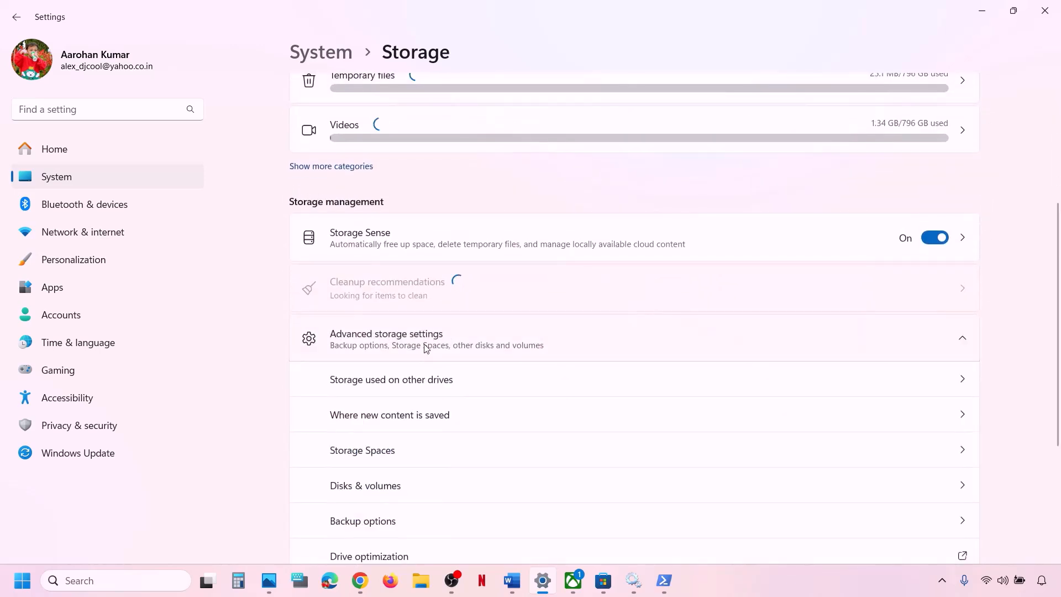
{"action": "left_click", "coordinate": [573, 582]}
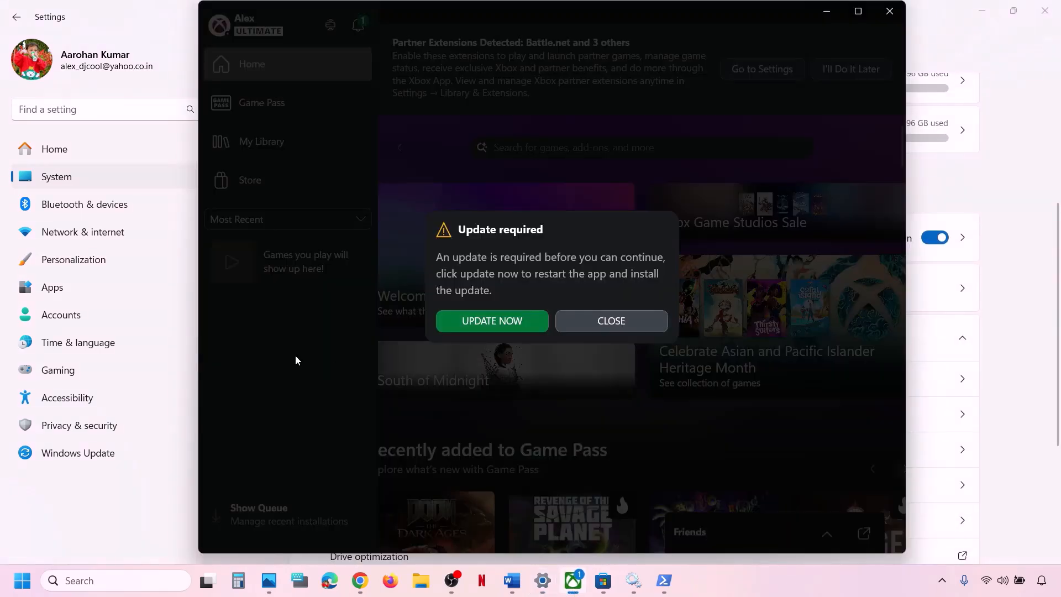
- Dismiss the Update required prompt, reopen and maximize Xbox while it updates, then return to Storage
{"action": "left_click", "coordinate": [610, 320]}
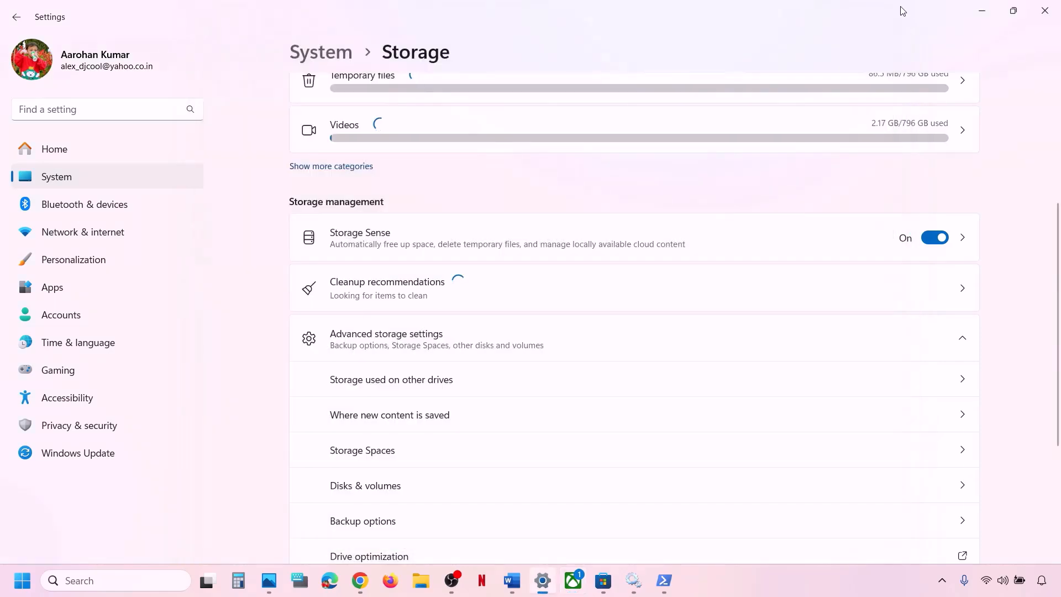
{"action": "left_click", "coordinate": [573, 580]}
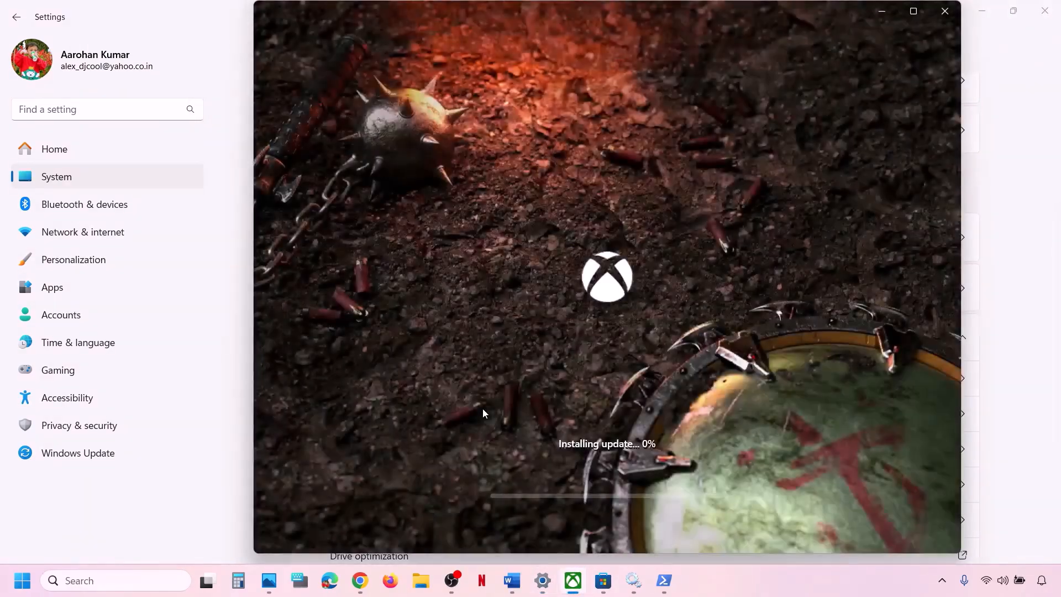
{"action": "left_click", "coordinate": [923, 19]}
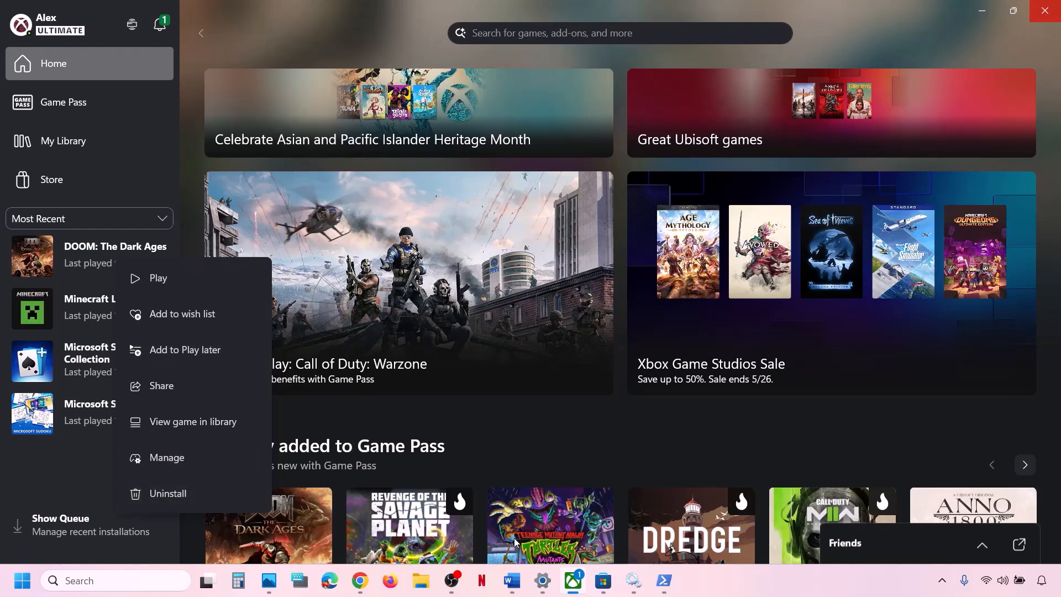
{"action": "left_click", "coordinate": [543, 580]}
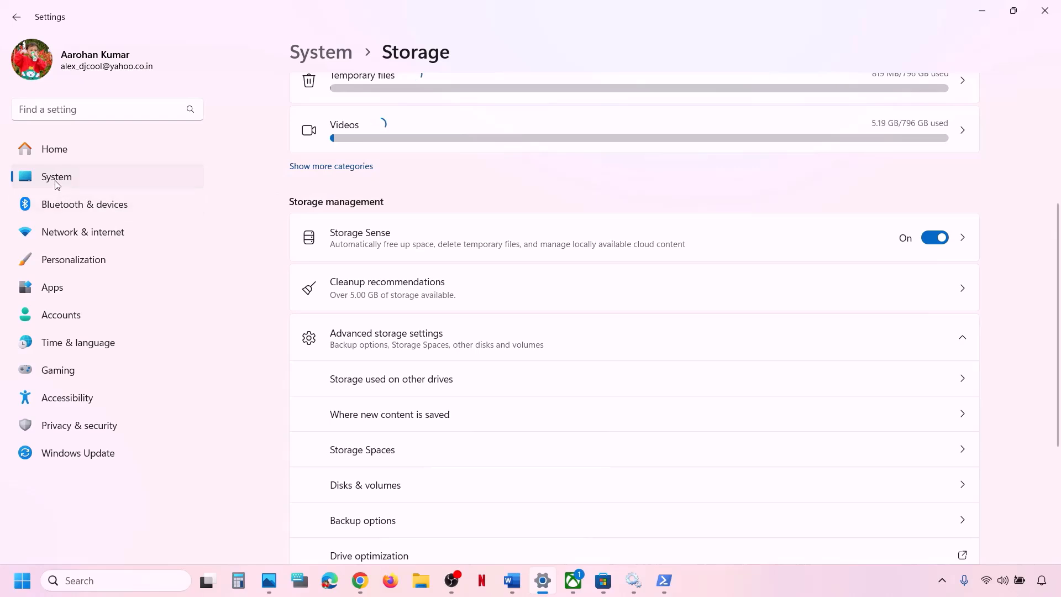
- Open 'Where new content is saved' and check the new-apps drive list, leaving it on OS (C:)
{"action": "scroll", "coordinate": [414, 207], "scroll_direction": "down", "scroll_amount": 2}
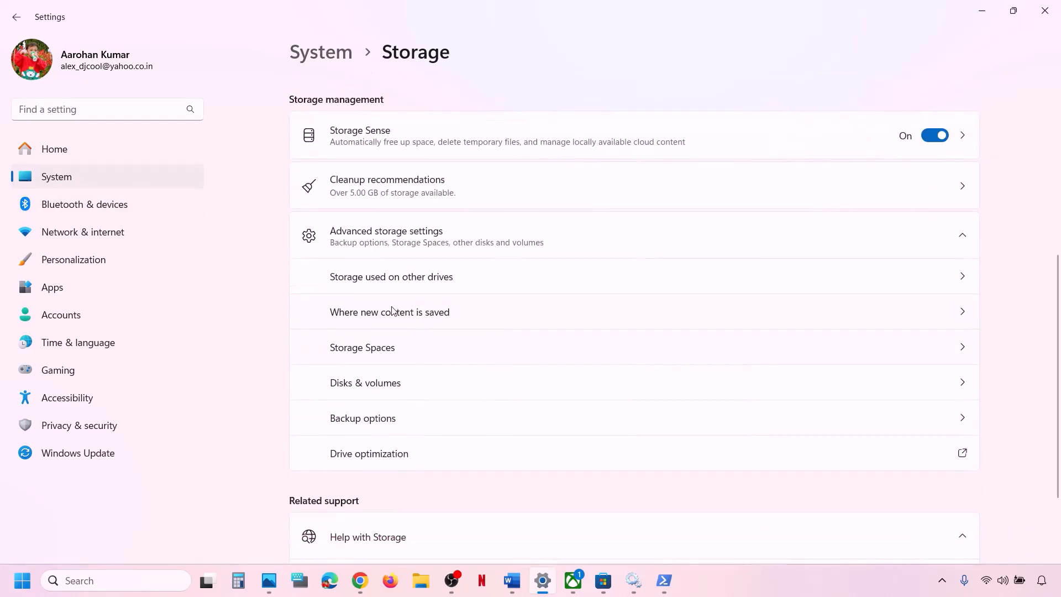
{"action": "left_click", "coordinate": [426, 319]}
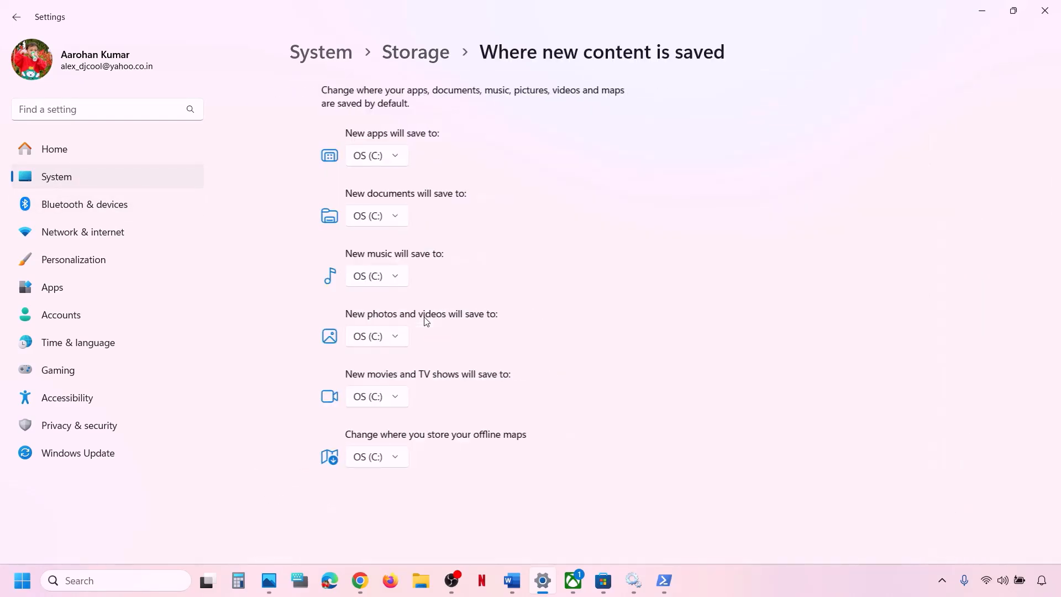
{"action": "left_click", "coordinate": [367, 160]}
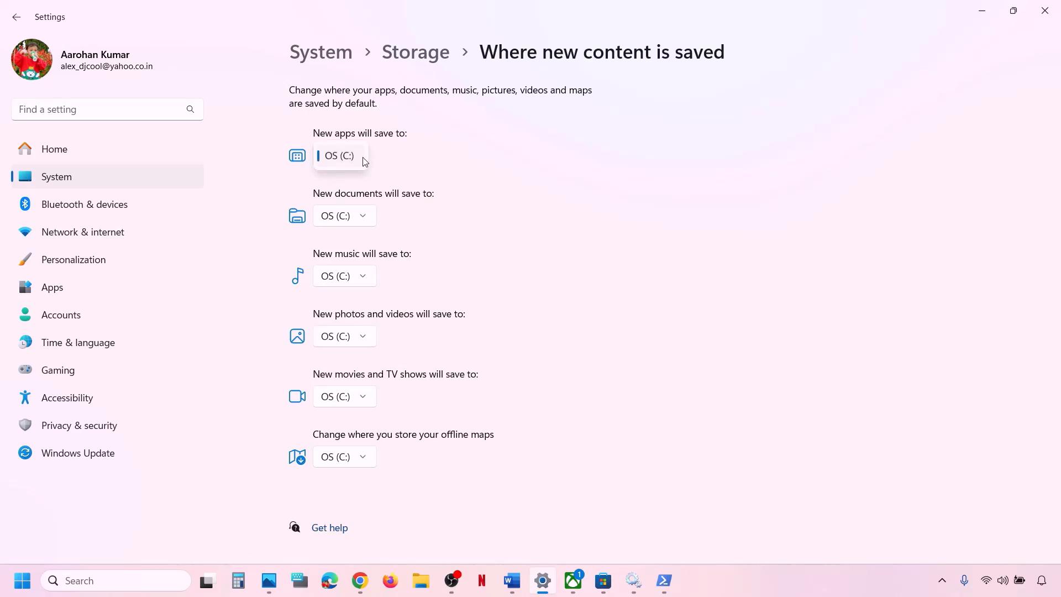
{"action": "left_click", "coordinate": [412, 165]}
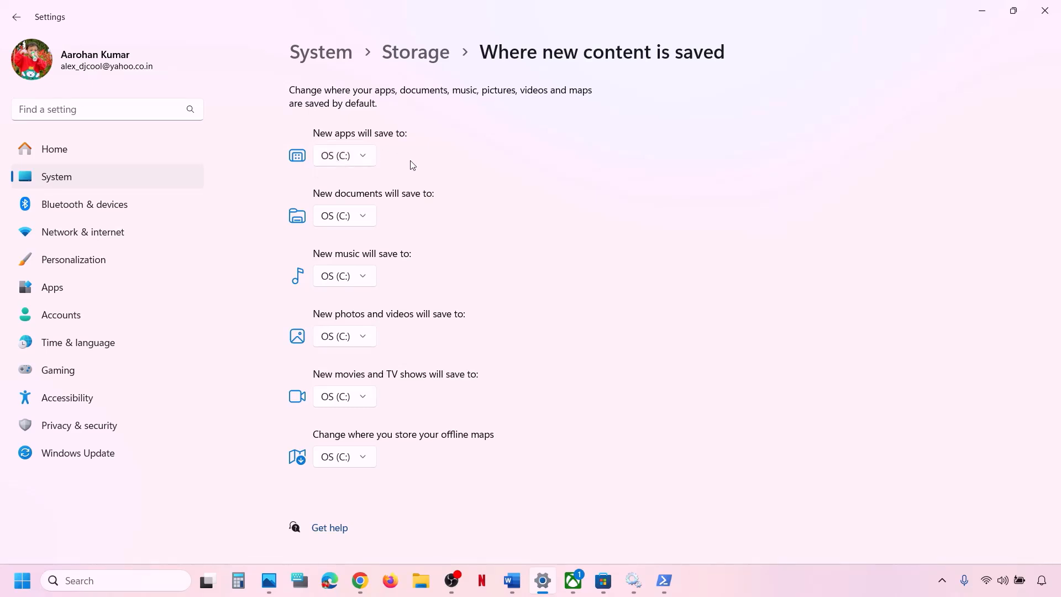
{"action": "left_click", "coordinate": [365, 159]}
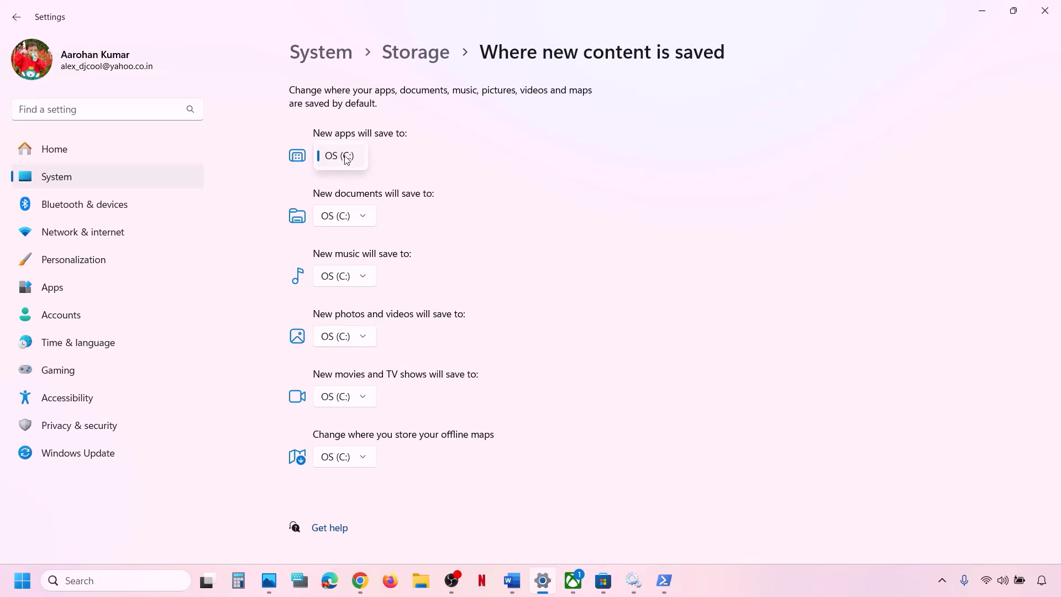
{"action": "left_click", "coordinate": [347, 161]}
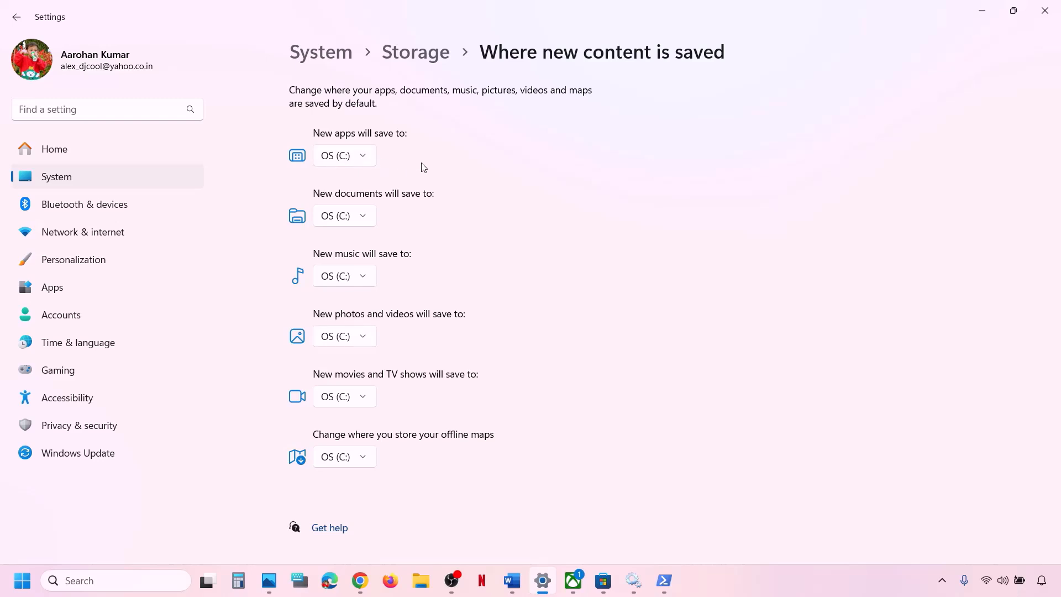
{"action": "left_click", "coordinate": [364, 162]}
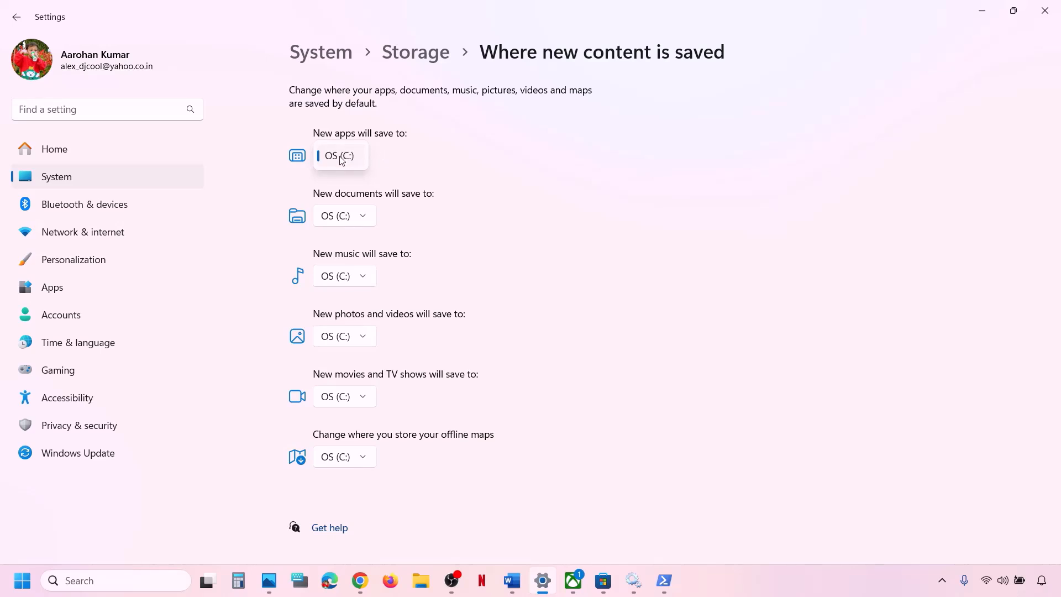
{"action": "left_click", "coordinate": [342, 159]}
{"action": "left_click", "coordinate": [365, 160]}
{"action": "left_click", "coordinate": [390, 163]}
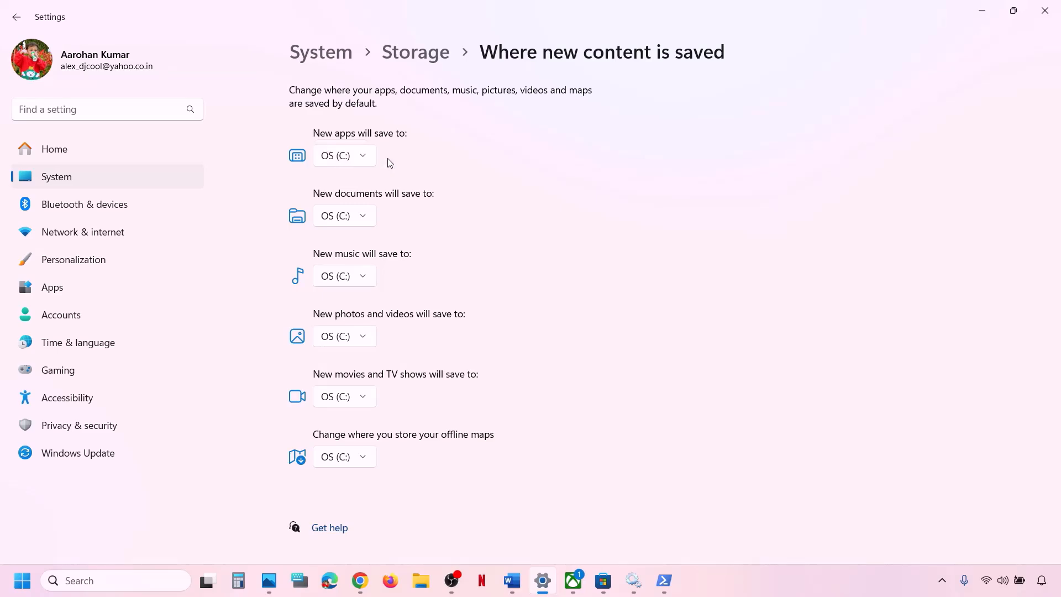
- Close Settings and move through the notes from the Step 22 heading to the Step 23 heading
{"action": "left_click", "coordinate": [1045, 11]}
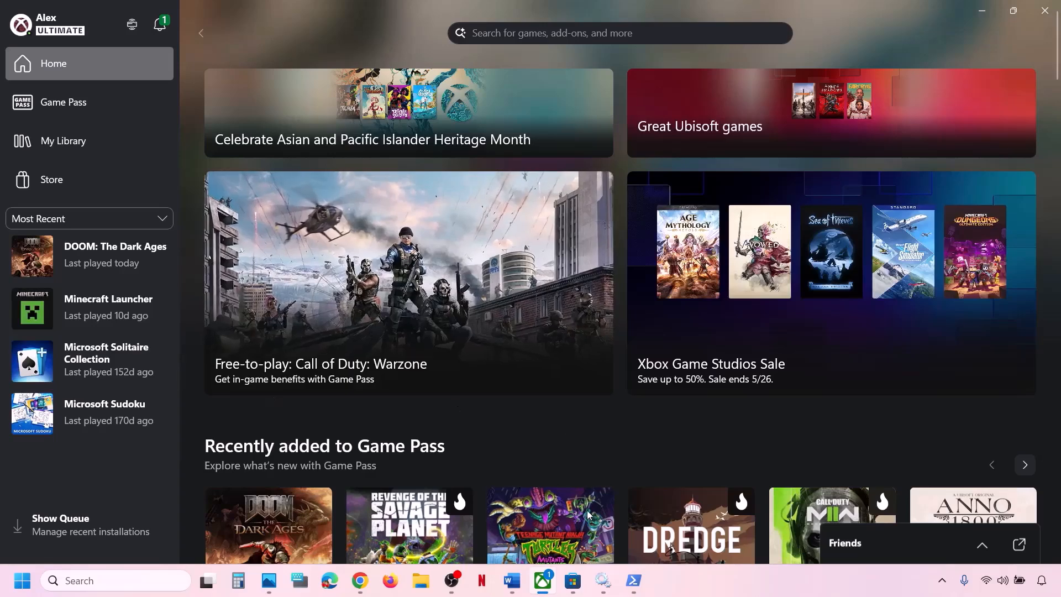
{"action": "left_click", "coordinate": [512, 581]}
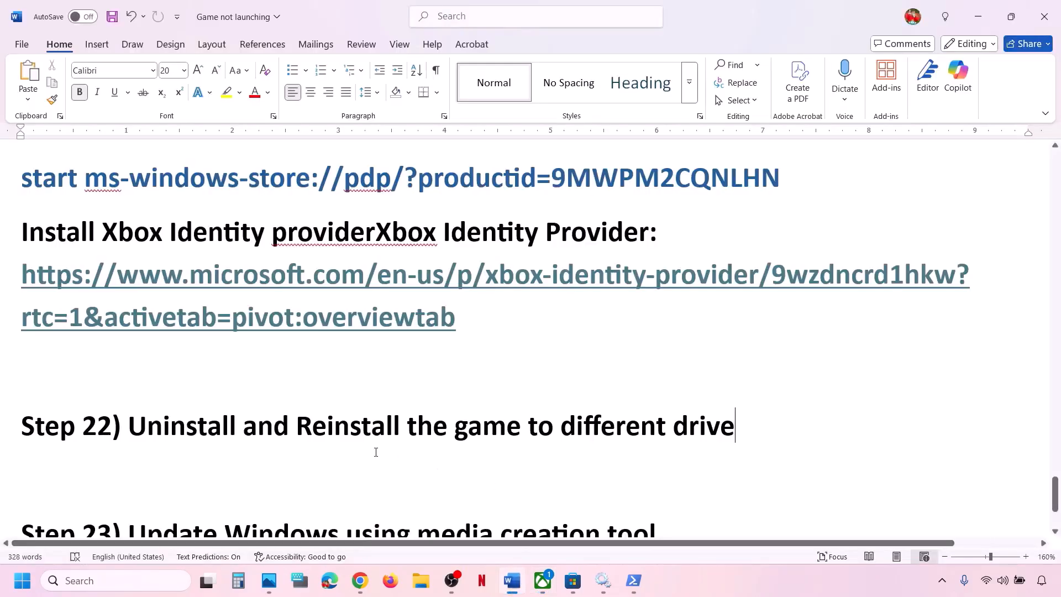
{"action": "left_click_drag", "start_coordinate": [214, 428], "coordinate": [744, 430]}
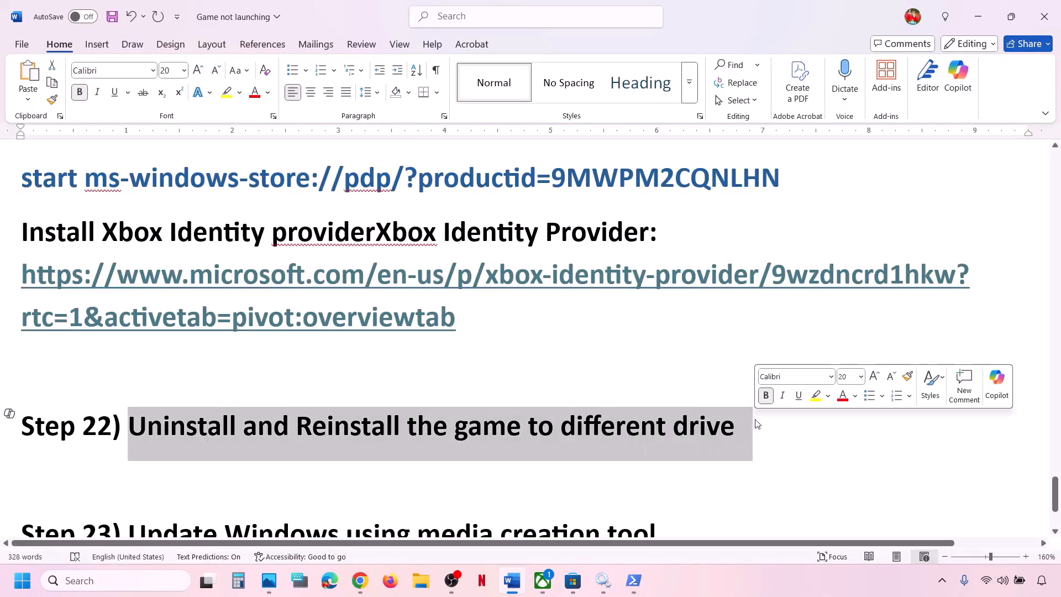
{"action": "left_click", "coordinate": [397, 386]}
{"action": "scroll", "coordinate": [397, 385], "scroll_direction": "down", "scroll_amount": 5}
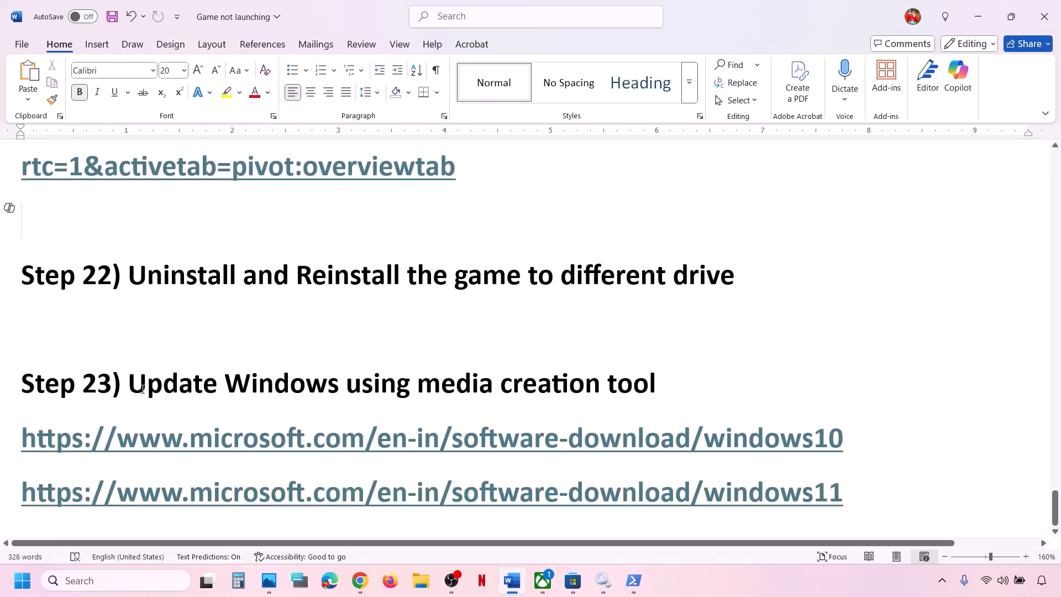
{"action": "left_click_drag", "start_coordinate": [143, 389], "coordinate": [674, 390]}
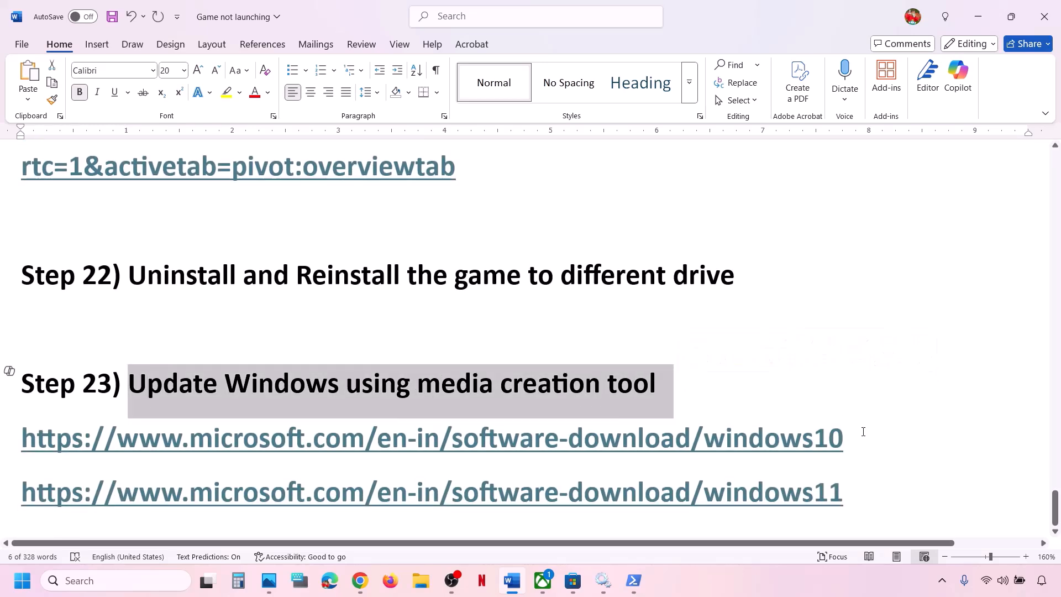
- Select the Windows 10 and 11 download links, then scroll Chrome's Windows 10 page to Create installation media
{"action": "left_click", "coordinate": [808, 572]}
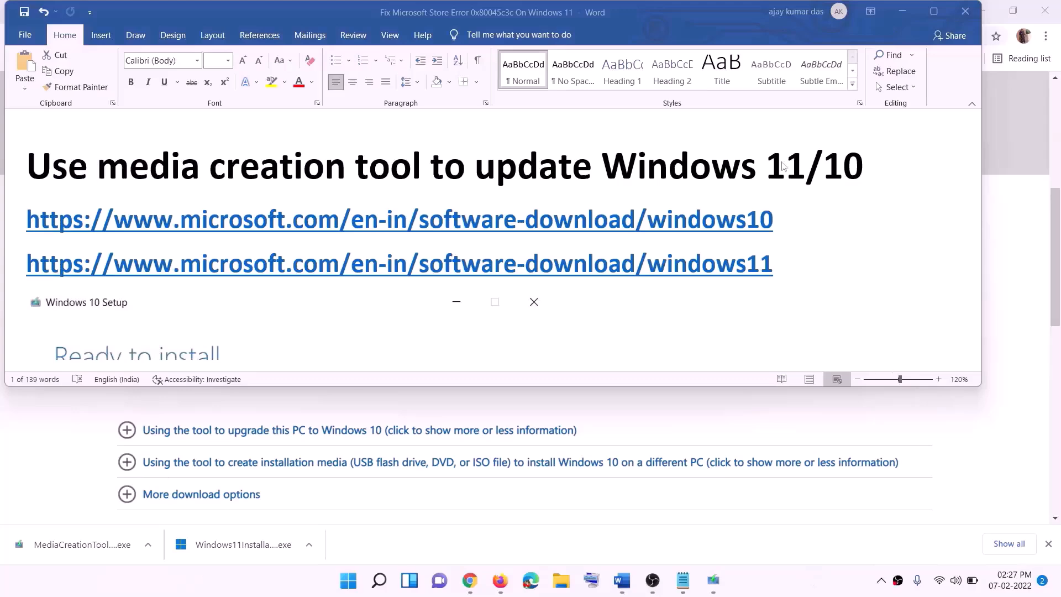
{"action": "triple_click", "coordinate": [786, 221]}
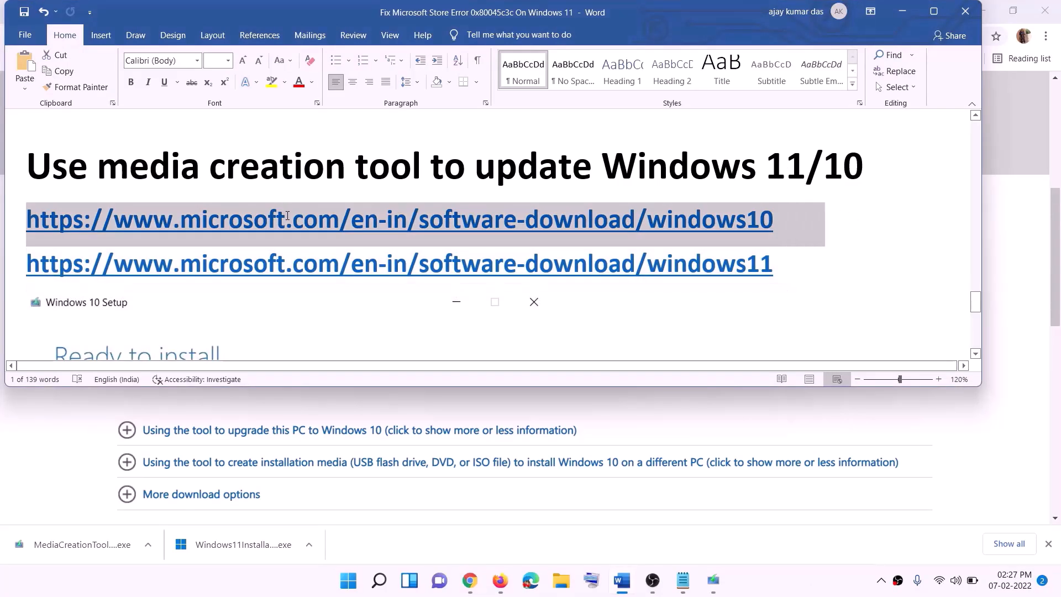
{"action": "triple_click", "coordinate": [789, 265]}
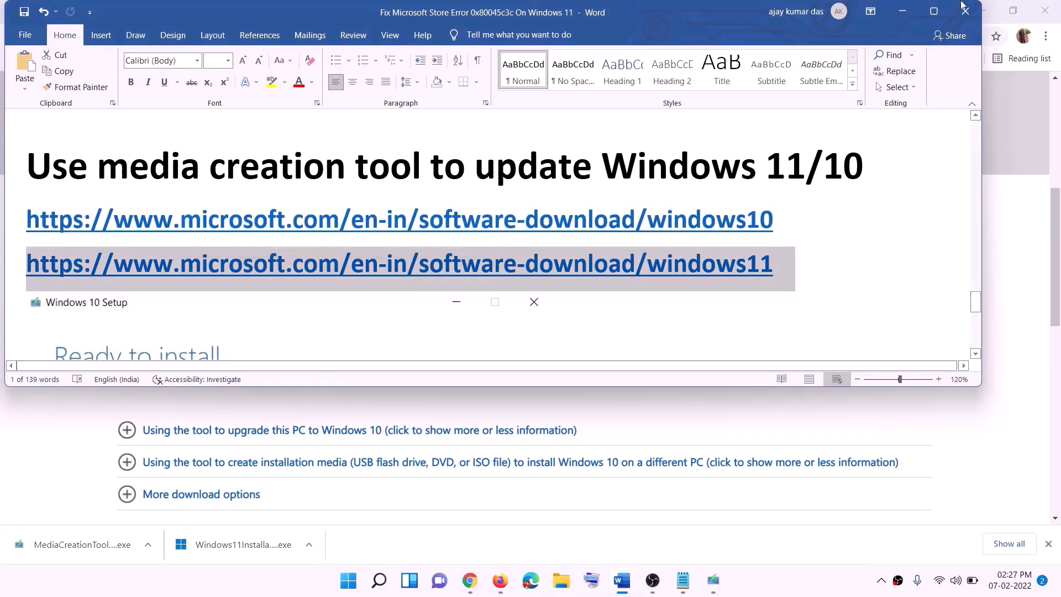
{"action": "left_click", "coordinate": [902, 11]}
{"action": "scroll", "coordinate": [439, 241], "scroll_direction": "up", "scroll_amount": 5}
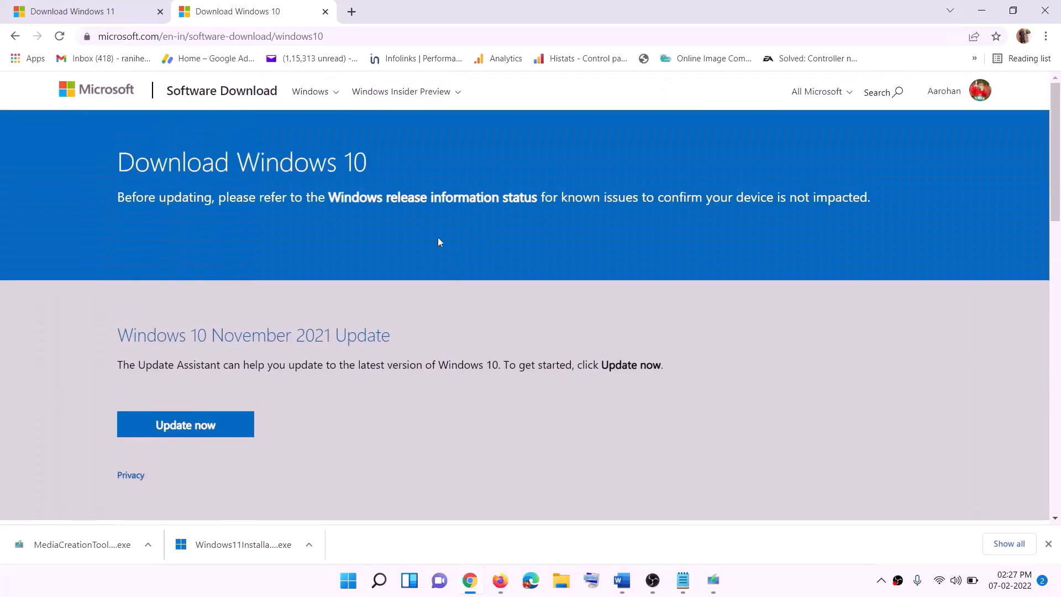
{"action": "scroll", "coordinate": [355, 308], "scroll_direction": "down", "scroll_amount": 5}
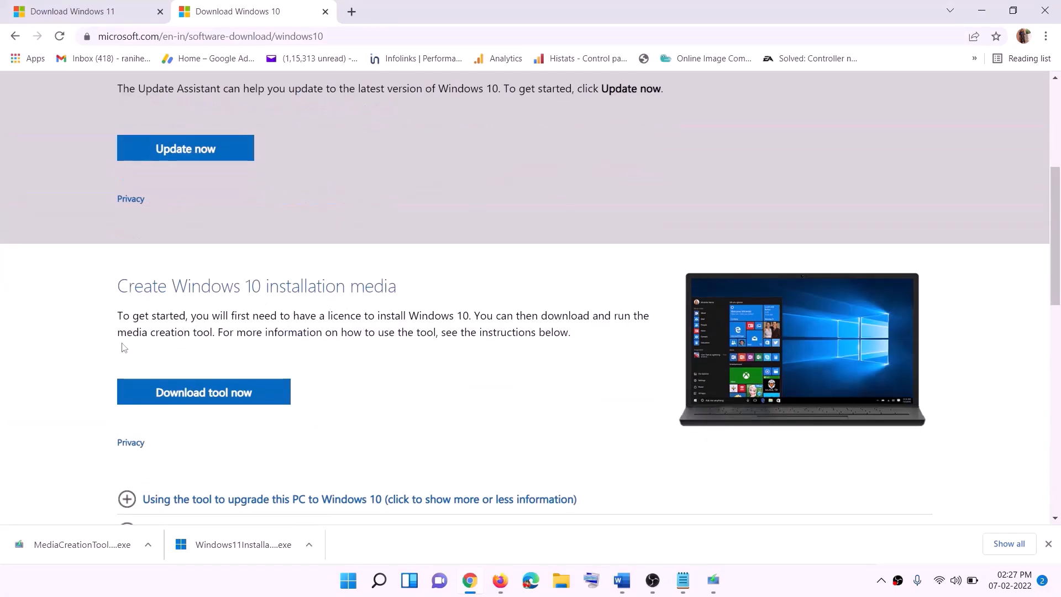
{"action": "left_click_drag", "start_coordinate": [126, 332], "coordinate": [237, 332]}
{"action": "scroll", "coordinate": [231, 262], "scroll_direction": "down", "scroll_amount": 3}
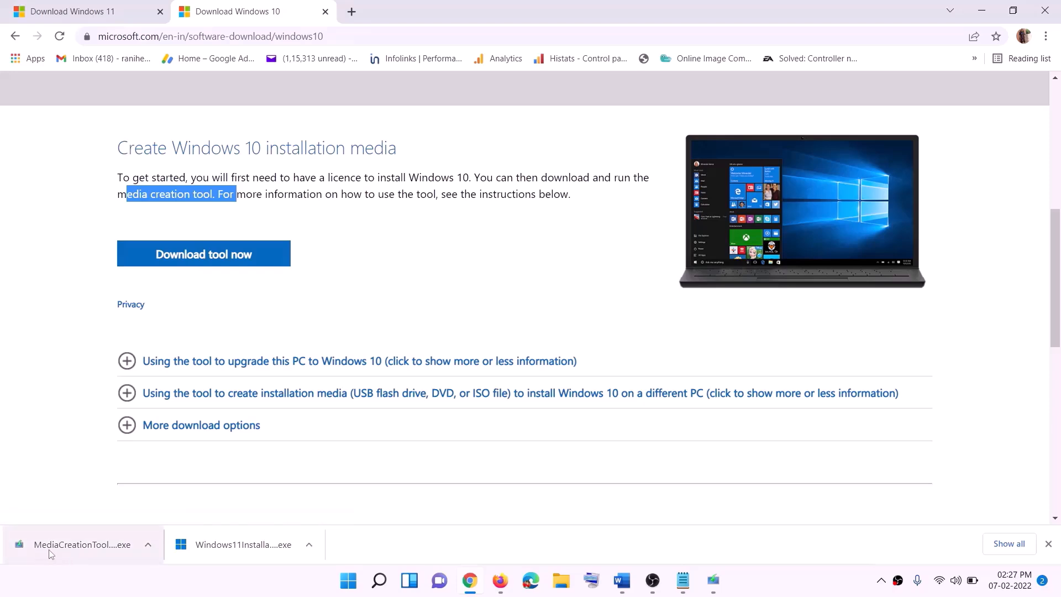
- Run the Windows 10 media creation tool, accept its license, and choose Upgrade this PC now
{"action": "left_click", "coordinate": [724, 591]}
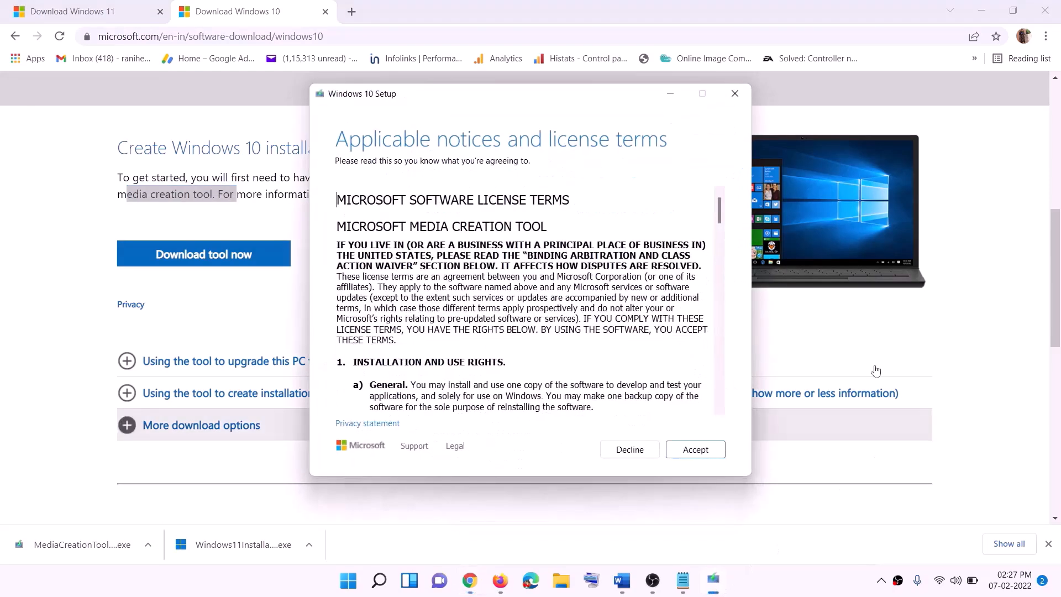
{"action": "left_click", "coordinate": [690, 454]}
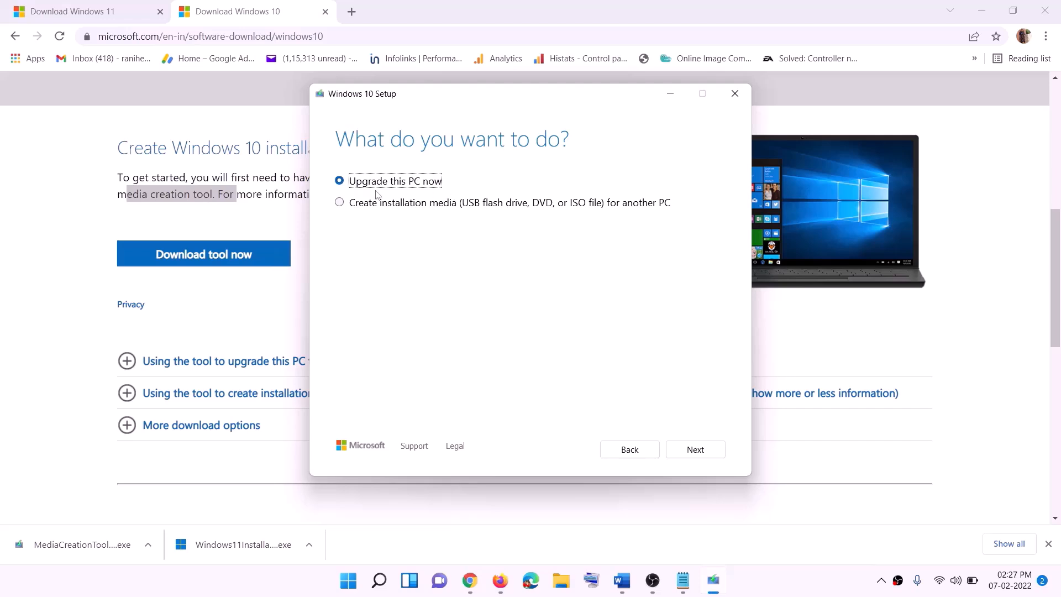
{"action": "left_click", "coordinate": [697, 450]}
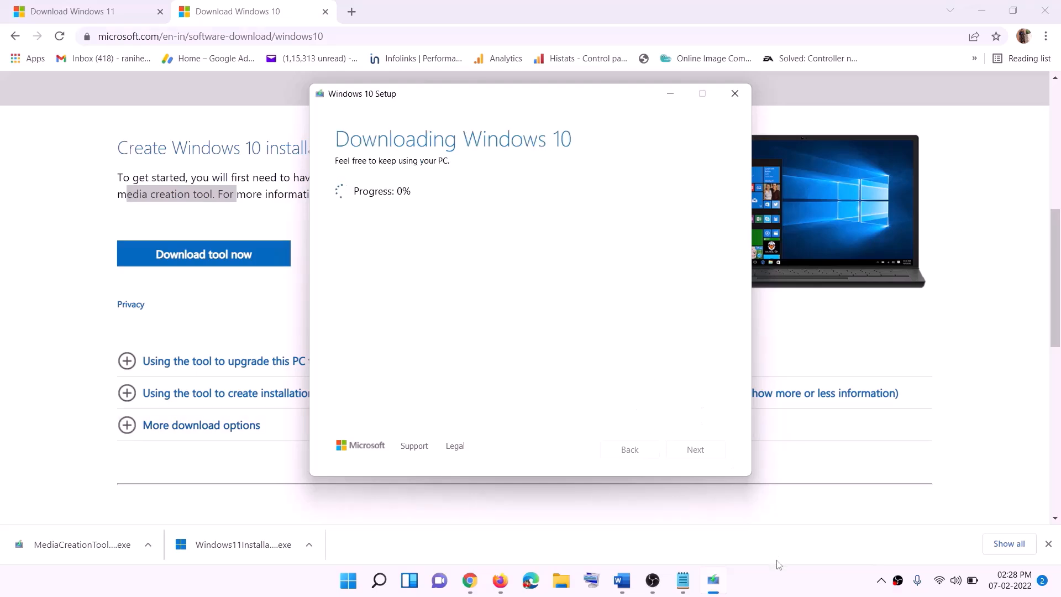
- Leave the Windows 10 download running and bring the Word tutorial document forward
{"action": "left_click", "coordinate": [784, 590]}
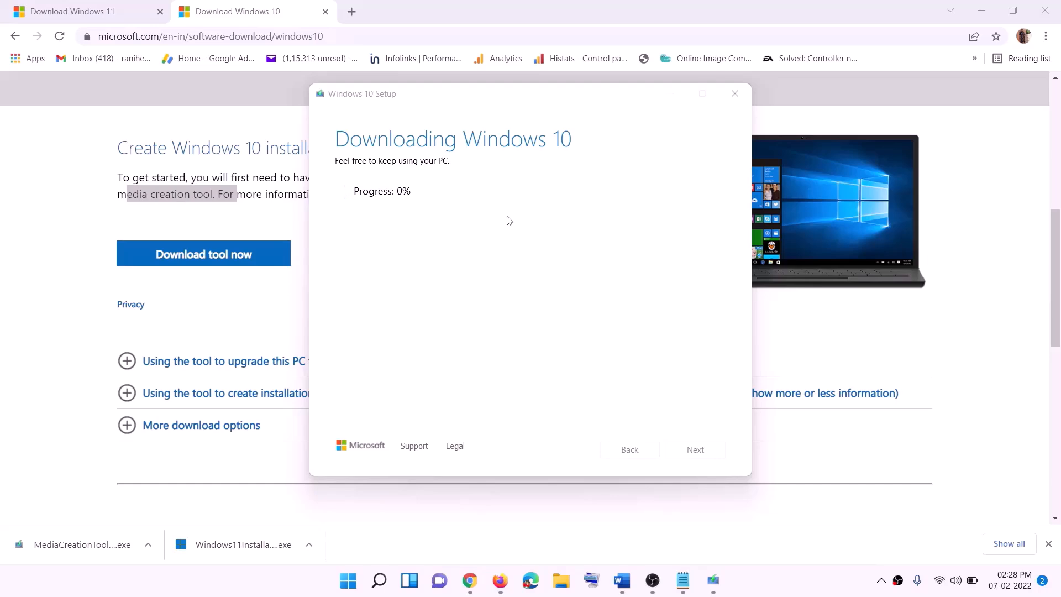
{"action": "left_click", "coordinate": [631, 584]}
- Maximize Word and review the Step 23 'Ready to install' screenshot in the guide
{"action": "scroll", "coordinate": [111, 265], "scroll_direction": "down", "scroll_amount": 2}
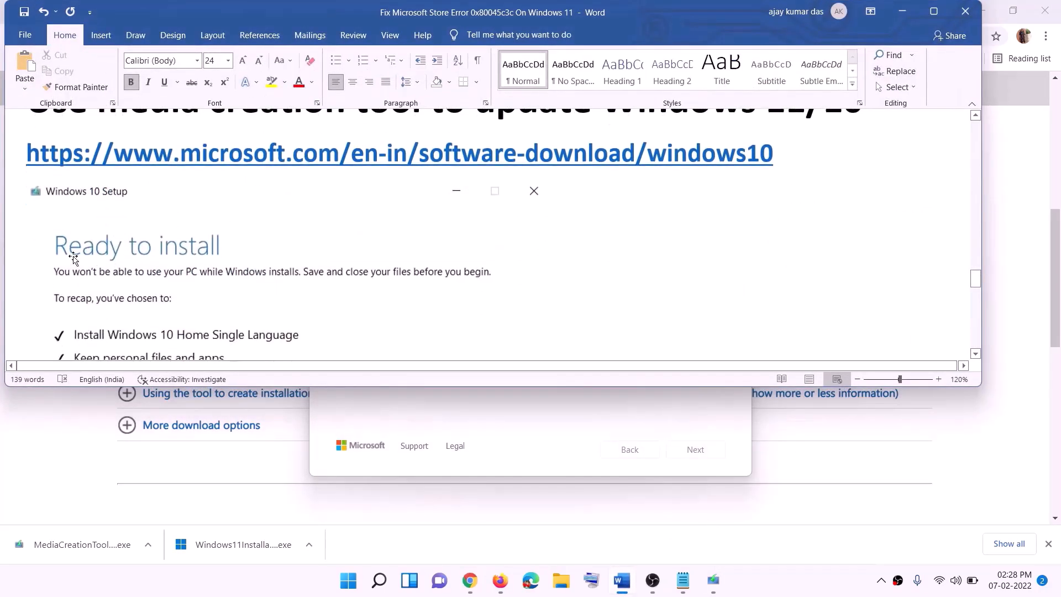
{"action": "left_click", "coordinate": [934, 12]}
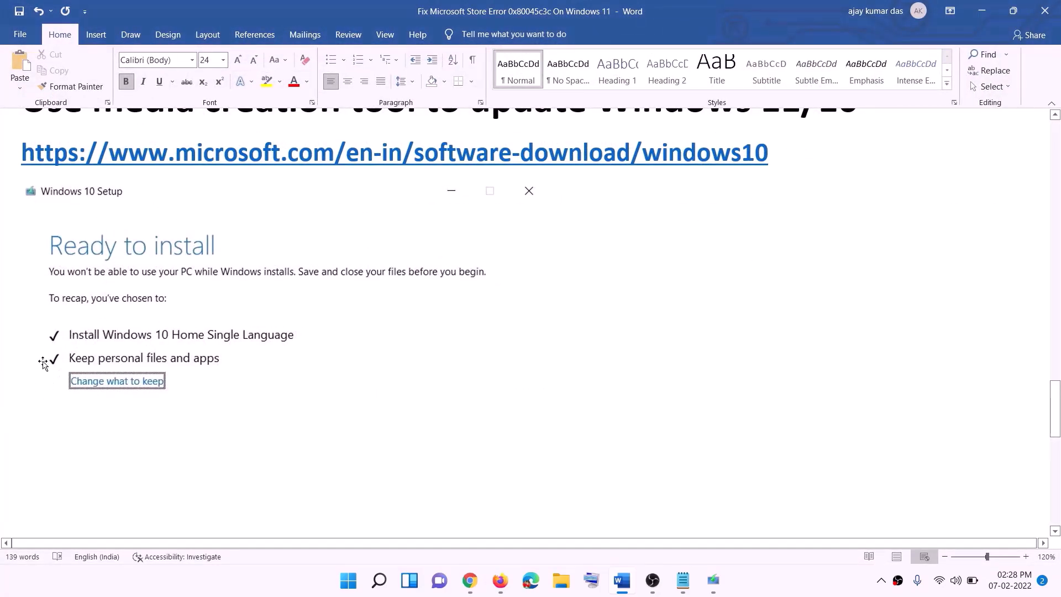
{"action": "scroll", "coordinate": [546, 385], "scroll_direction": "down", "scroll_amount": 1}
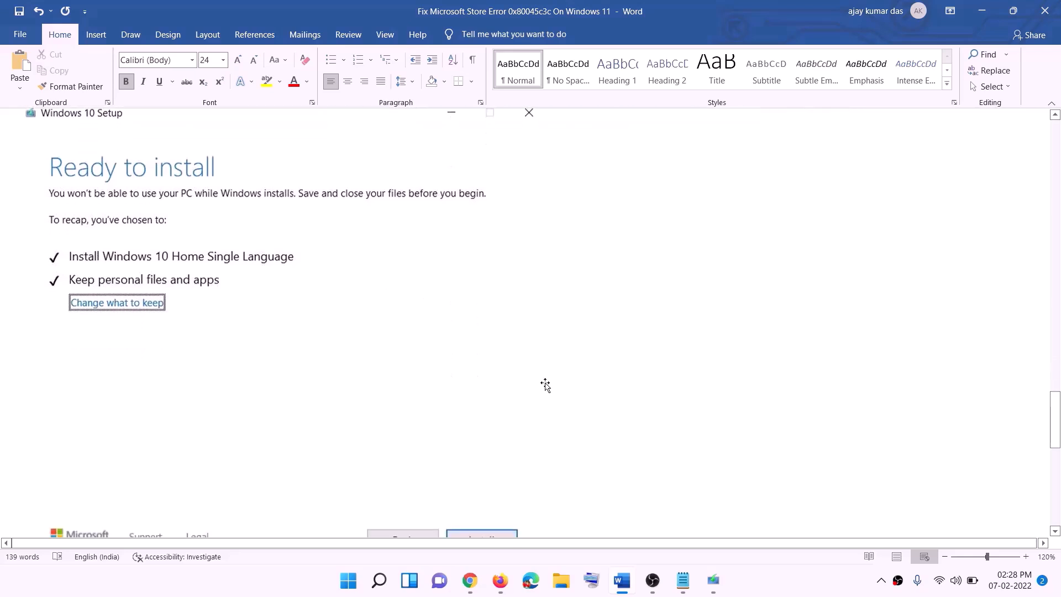
{"action": "scroll", "coordinate": [545, 385], "scroll_direction": "down", "scroll_amount": 1}
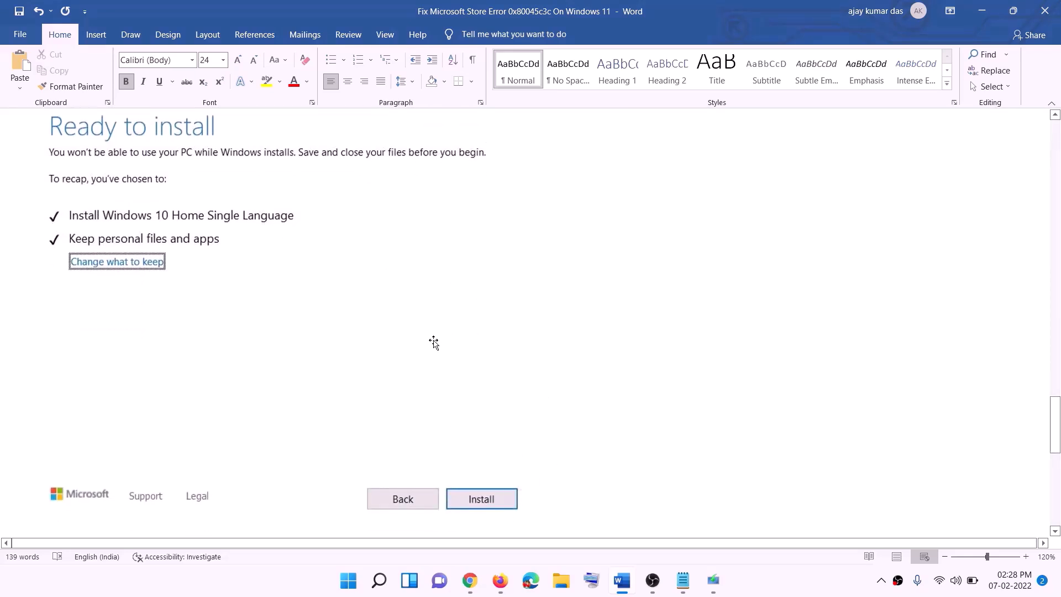
{"action": "scroll", "coordinate": [434, 343], "scroll_direction": "up", "scroll_amount": 1}
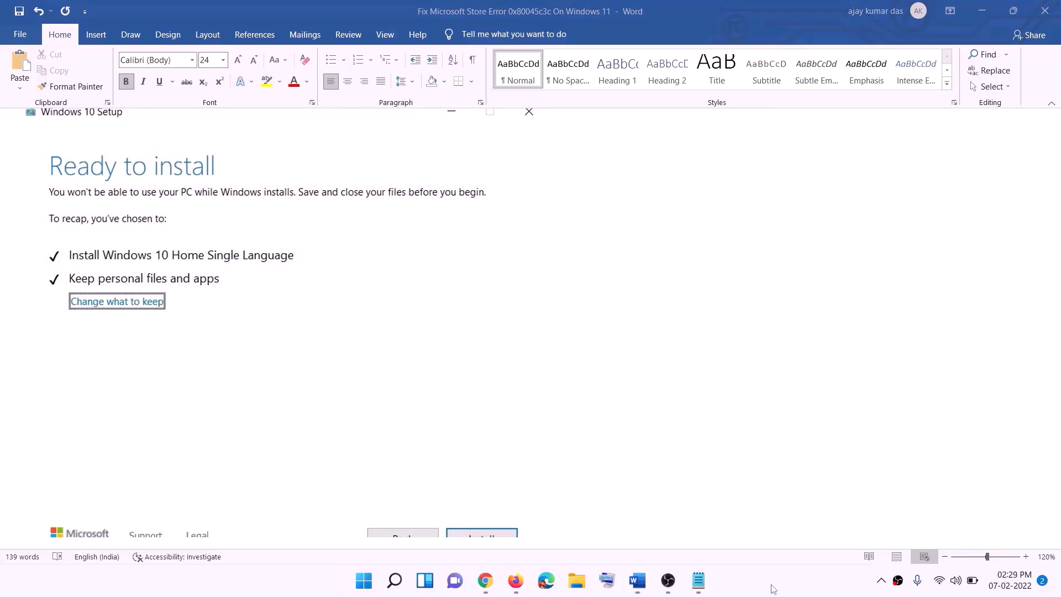
- Download the Windows 11 media creation tool from the Download Windows 11 page and run it, approving UAC
{"action": "left_click", "coordinate": [485, 581]}
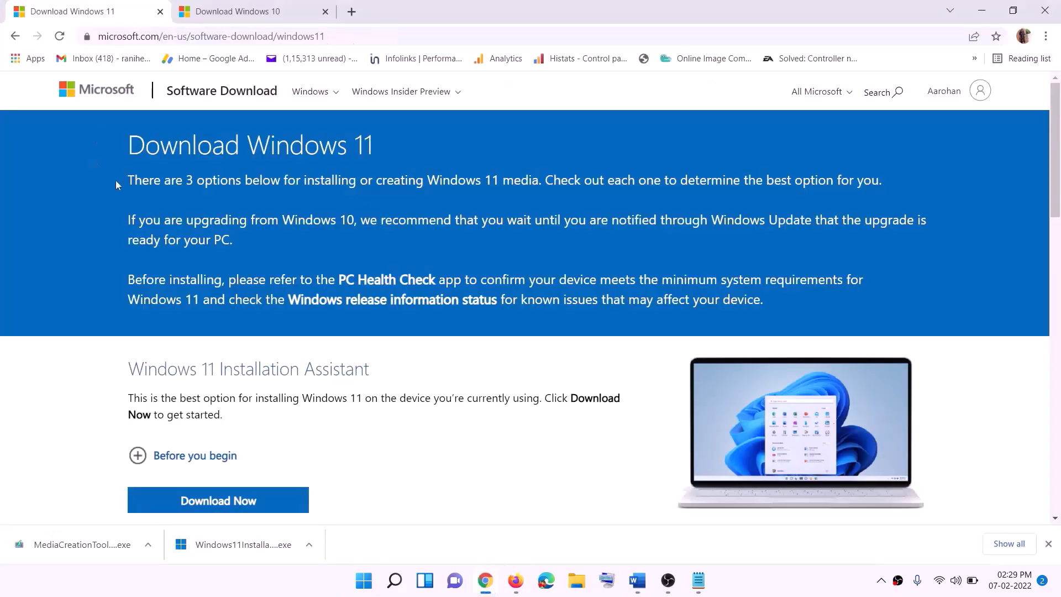
{"action": "scroll", "coordinate": [334, 375], "scroll_direction": "down", "scroll_amount": 5}
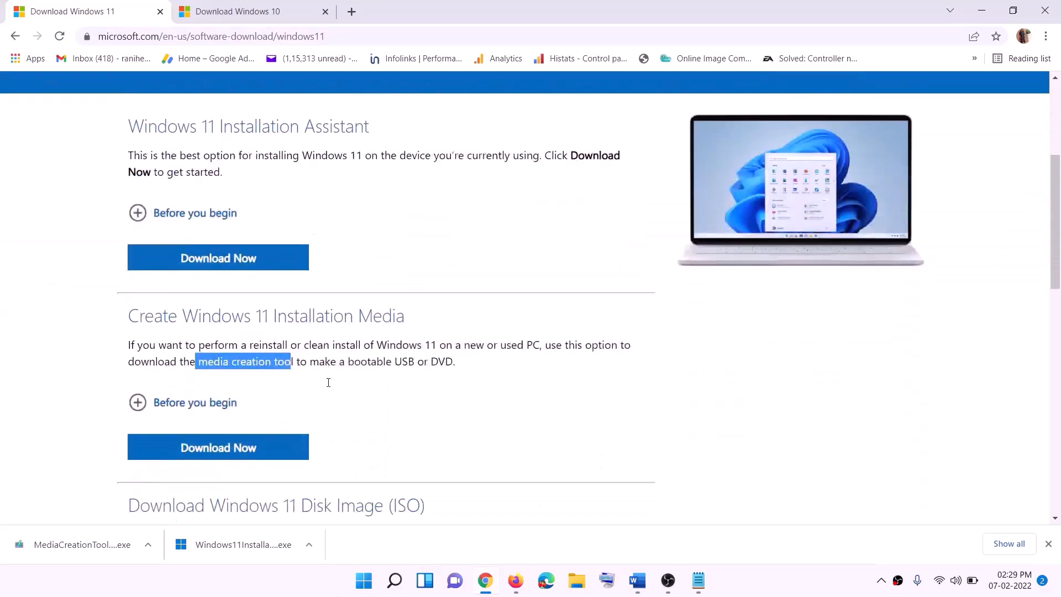
{"action": "left_click_drag", "start_coordinate": [198, 328], "coordinate": [306, 328]}
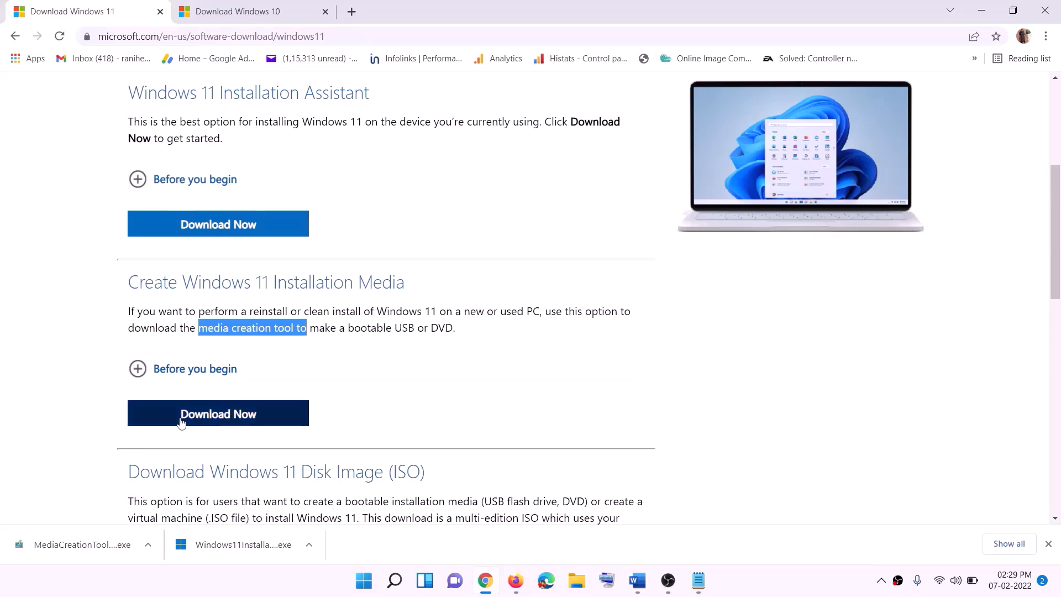
{"action": "left_click", "coordinate": [211, 419]}
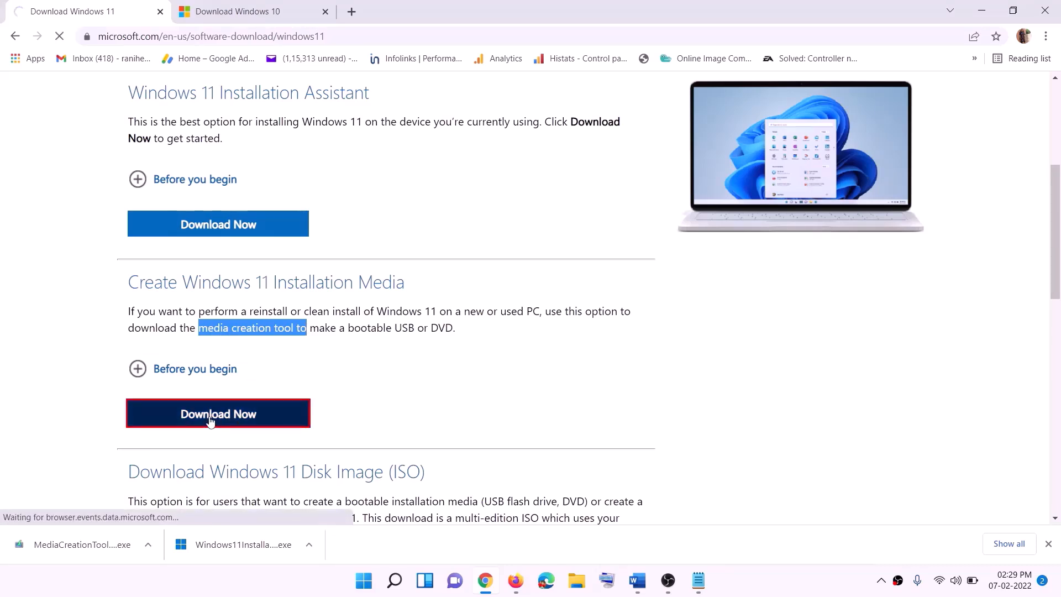
{"action": "left_click", "coordinate": [44, 555]}
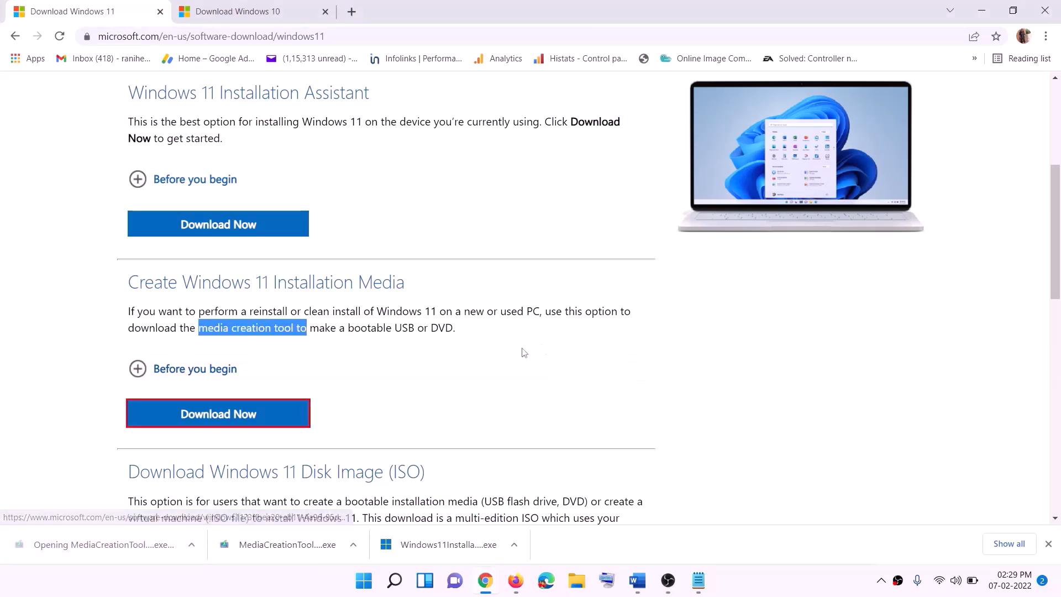
{"action": "left_click", "coordinate": [478, 397]}
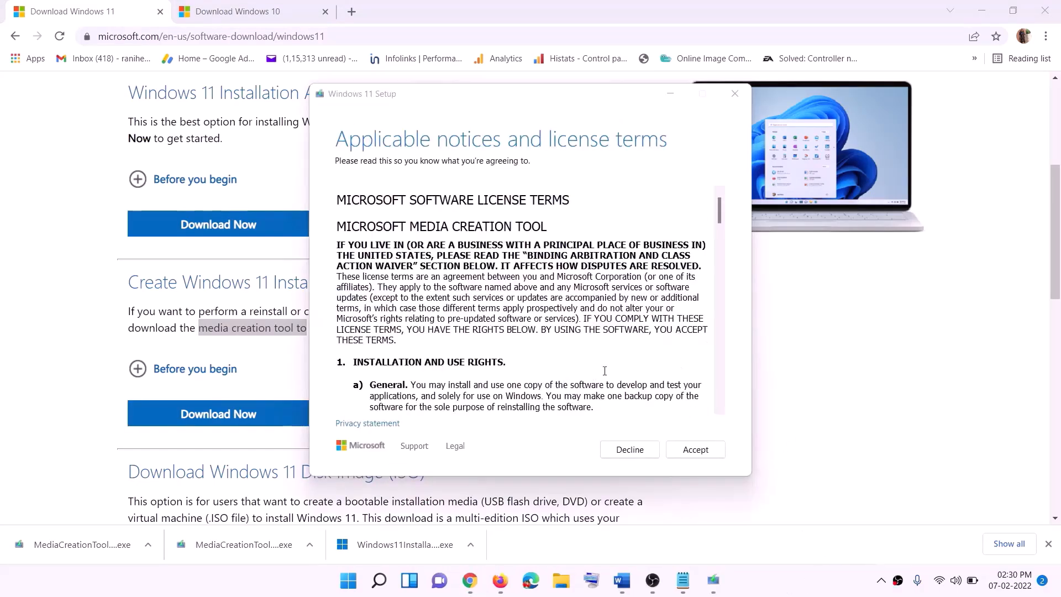
- Accept the Windows 11 license, keep the recommended language and edition, and choose ISO file
{"action": "left_click", "coordinate": [695, 449]}
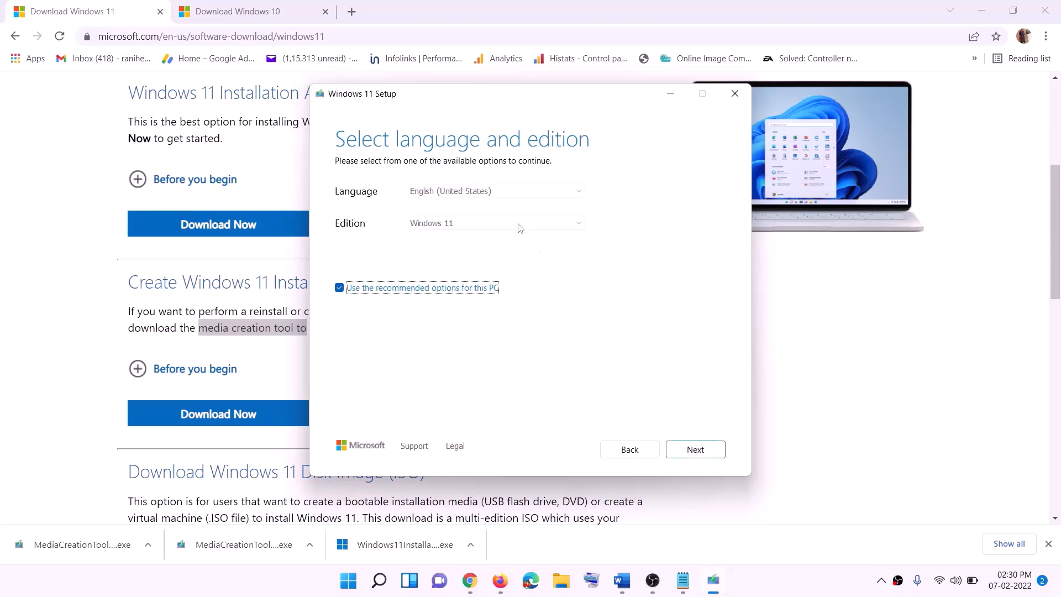
{"action": "left_click", "coordinate": [691, 450]}
{"action": "left_click", "coordinate": [378, 238]}
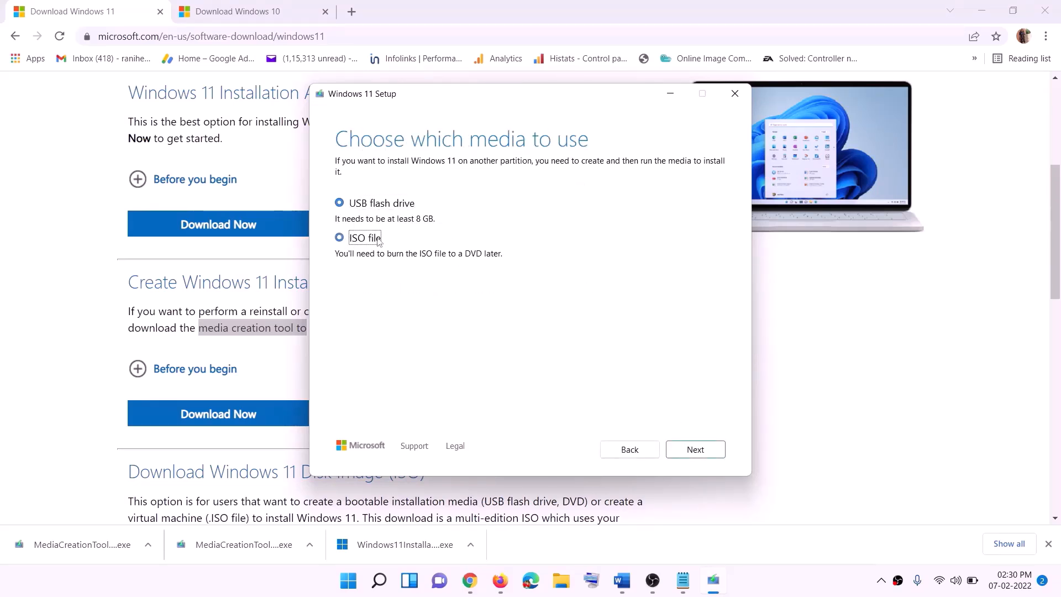
{"action": "left_click", "coordinate": [699, 448]}
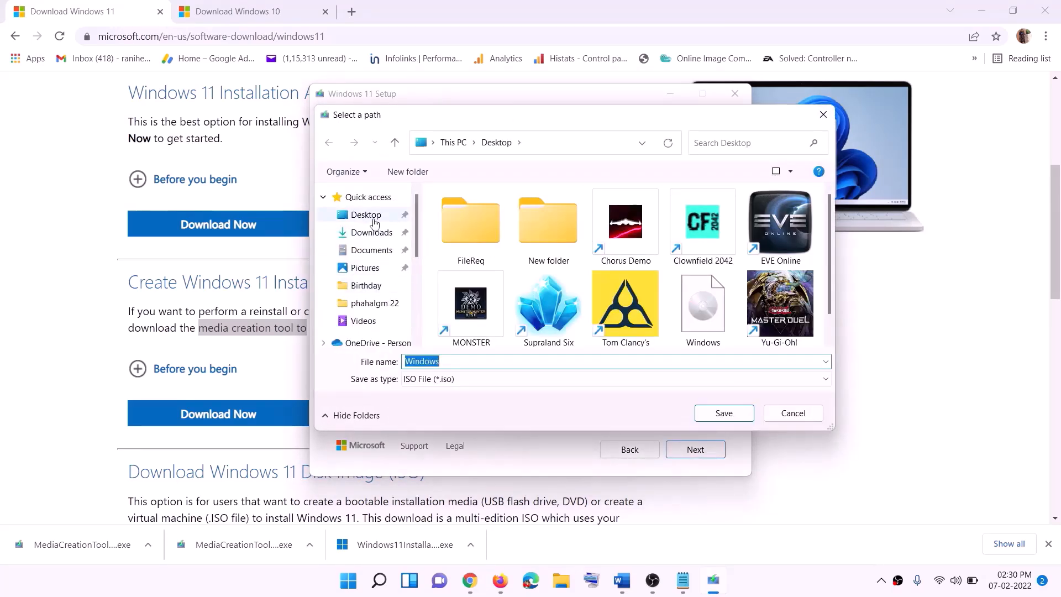
- Save the ISO as Windows on the Desktop, then show the desktop
{"action": "left_click", "coordinate": [352, 216]}
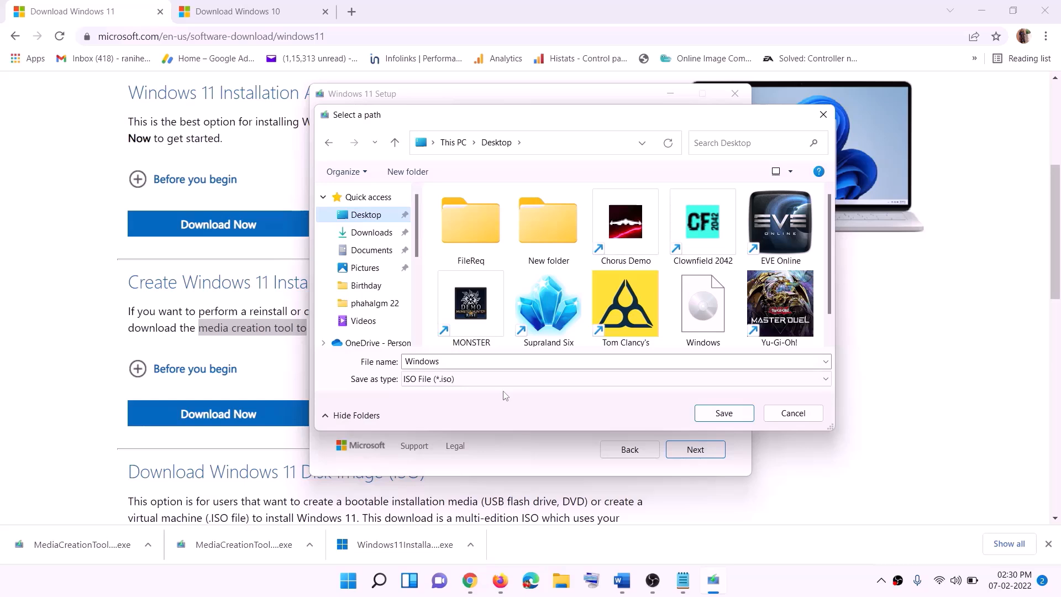
{"action": "left_click", "coordinate": [729, 416]}
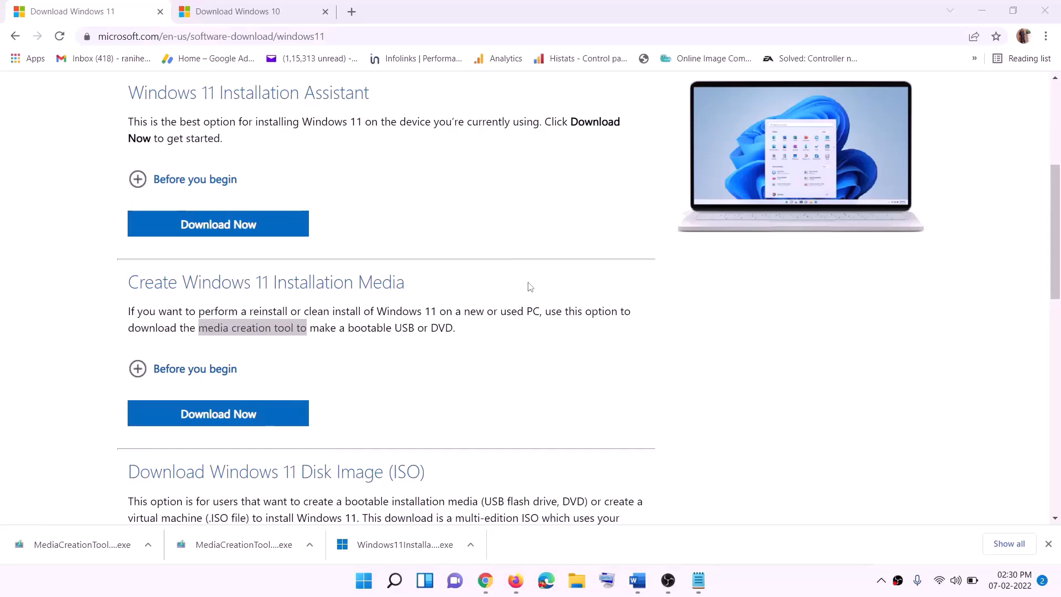
{"action": "key", "text": "super+d"}
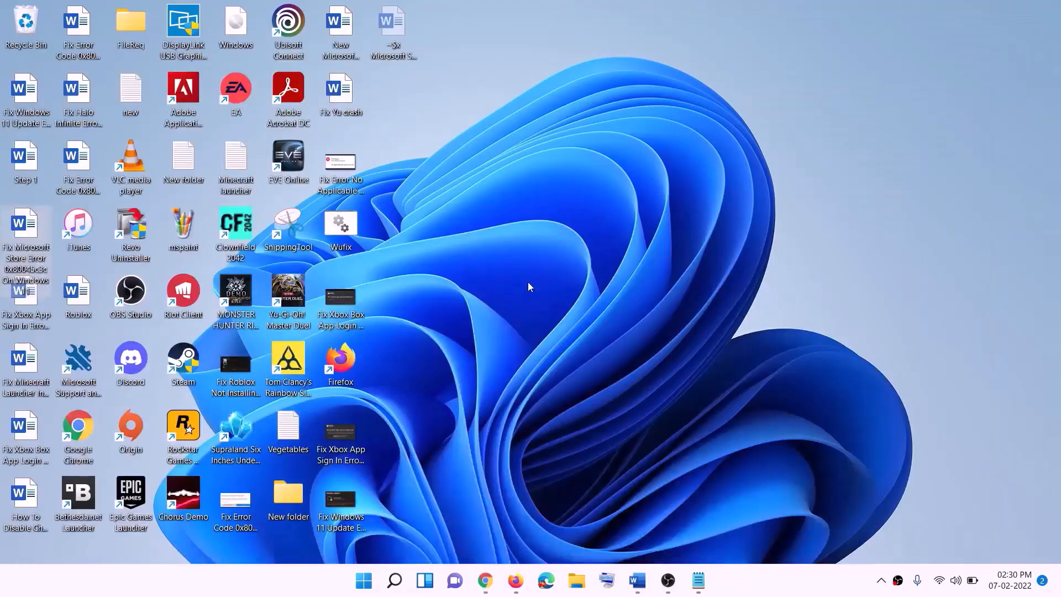
- Mount the Windows ISO, run its setup with administrator approval, and continue to the update check
{"action": "left_click_drag", "start_coordinate": [251, 28], "coordinate": [344, 301]}
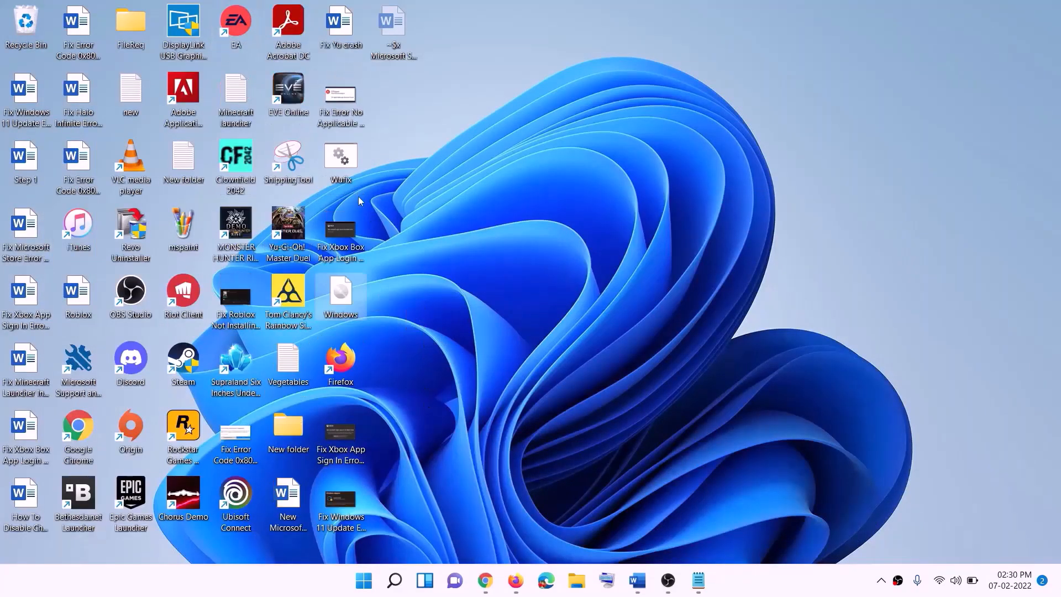
{"action": "double_click", "coordinate": [342, 299]}
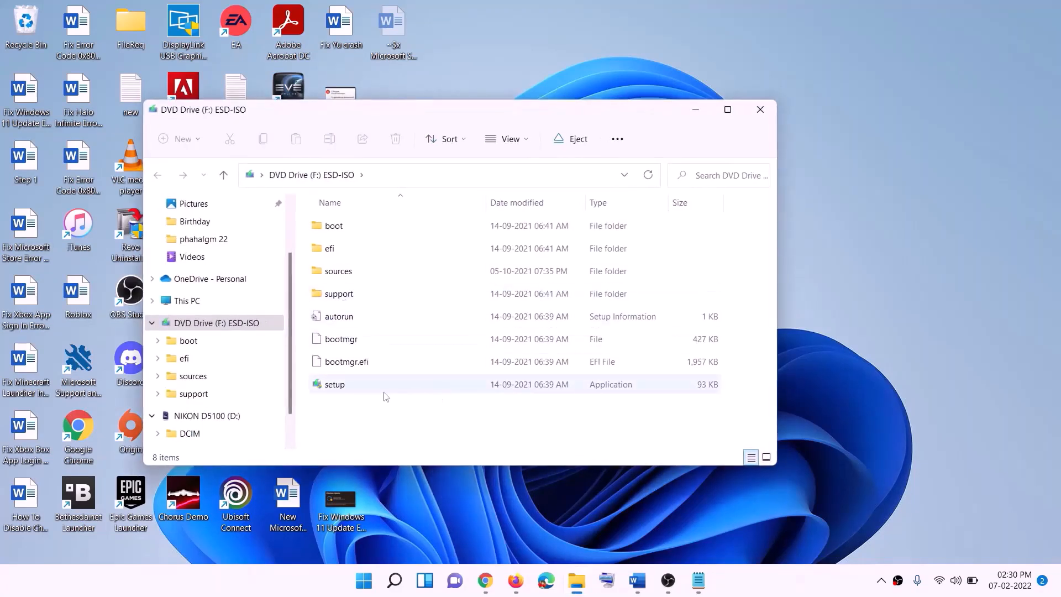
{"action": "left_click", "coordinate": [335, 387]}
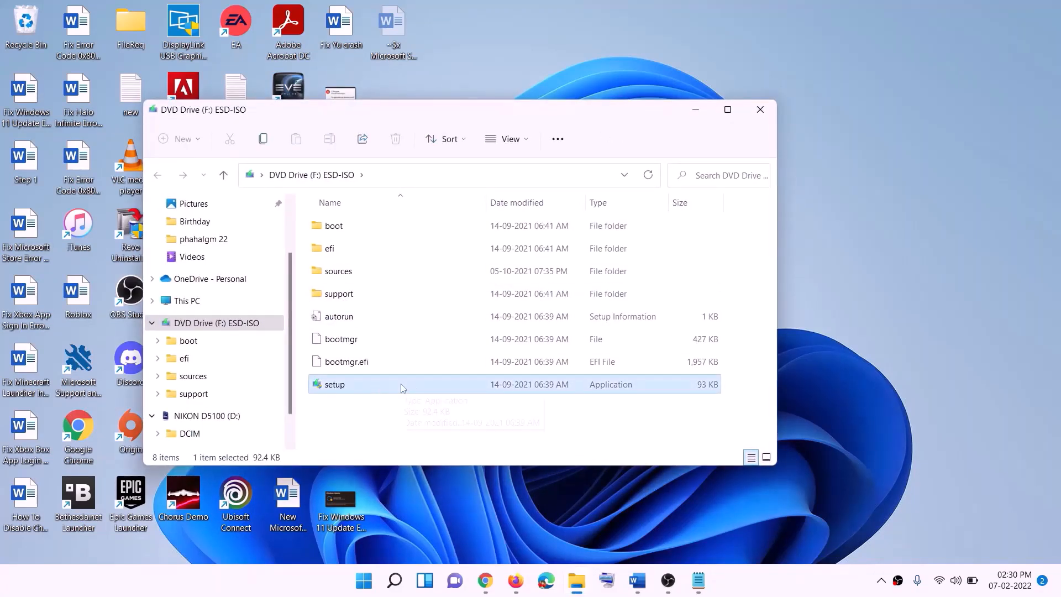
{"action": "double_click", "coordinate": [362, 383]}
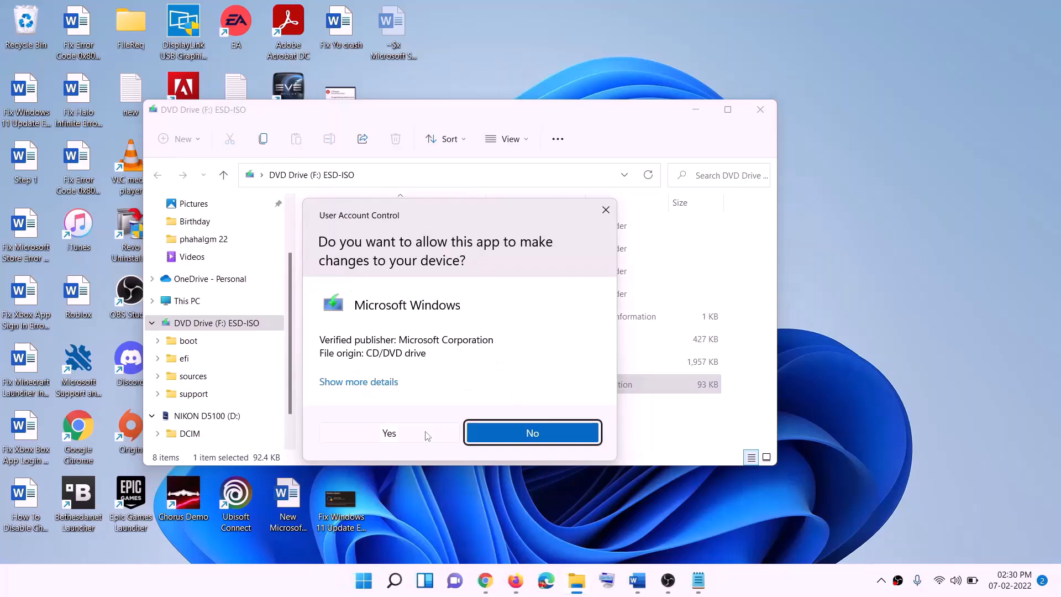
{"action": "left_click", "coordinate": [426, 435]}
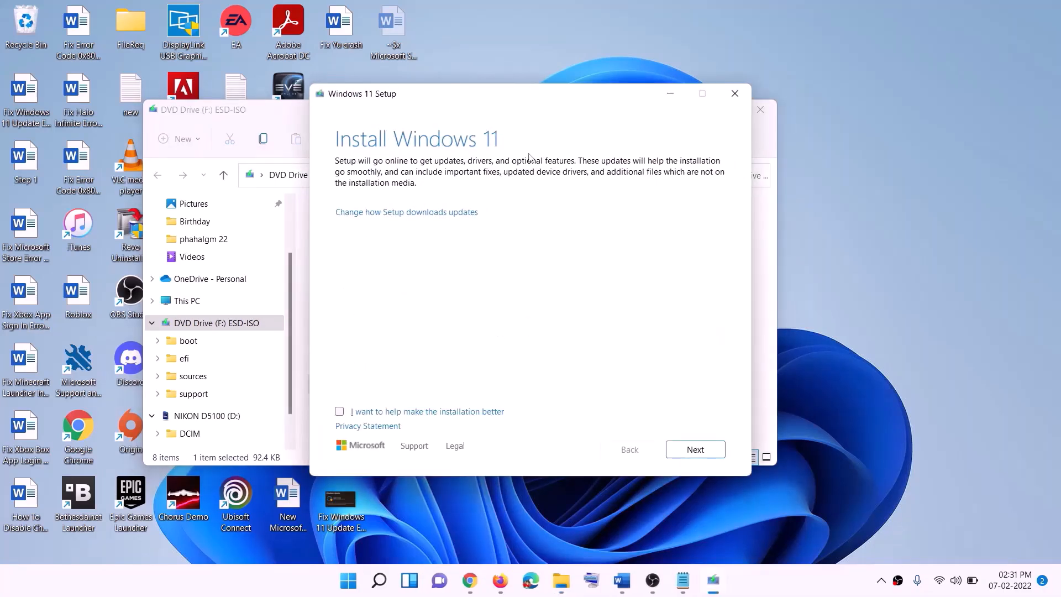
{"action": "left_click", "coordinate": [695, 449]}
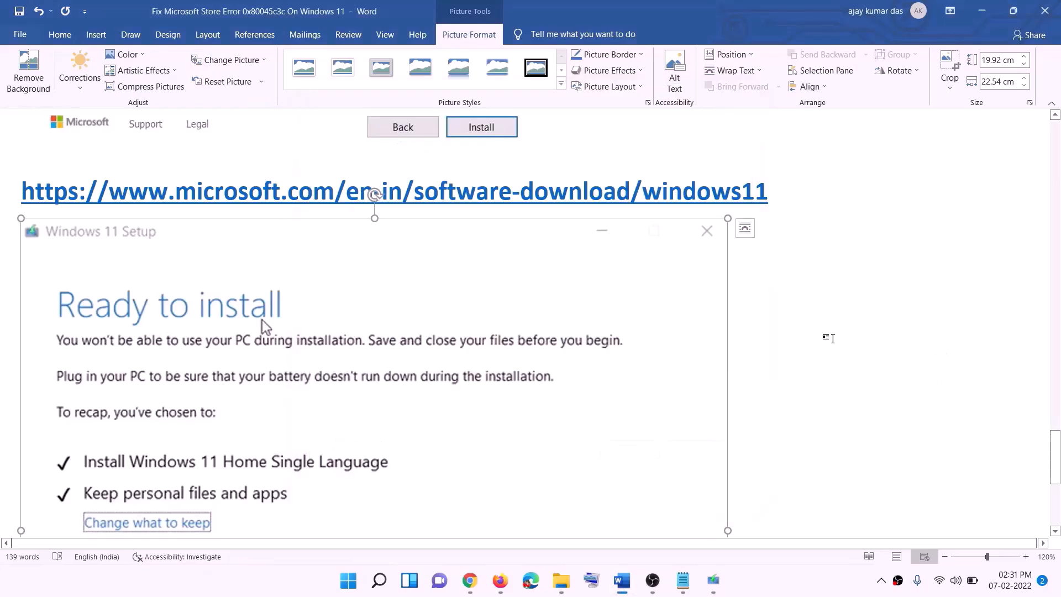
{"action": "scroll", "coordinate": [275, 255], "scroll_direction": "down", "scroll_amount": 3}
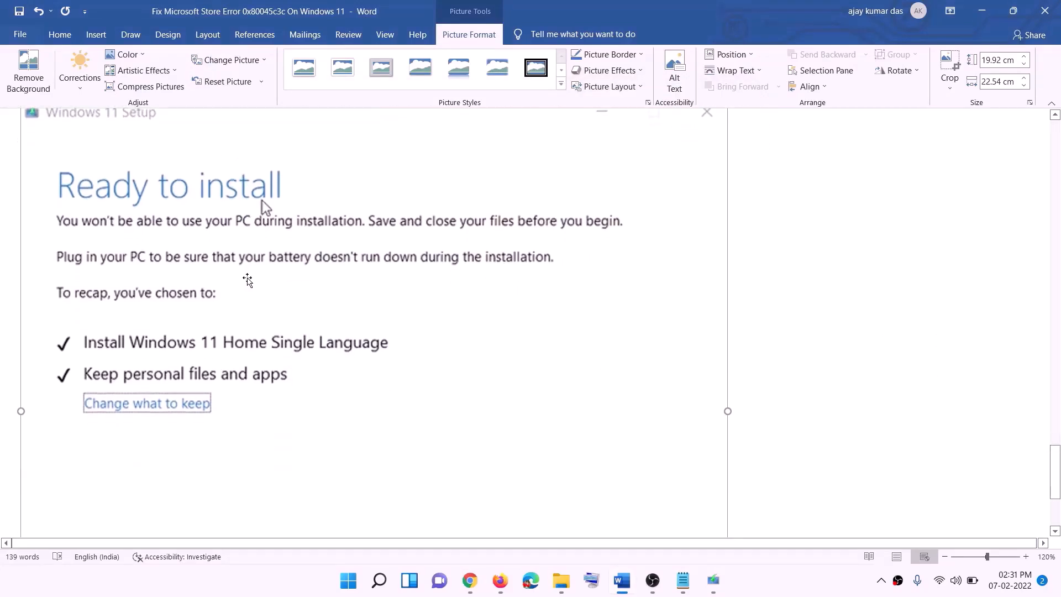
{"action": "scroll", "coordinate": [194, 363], "scroll_direction": "down", "scroll_amount": 1}
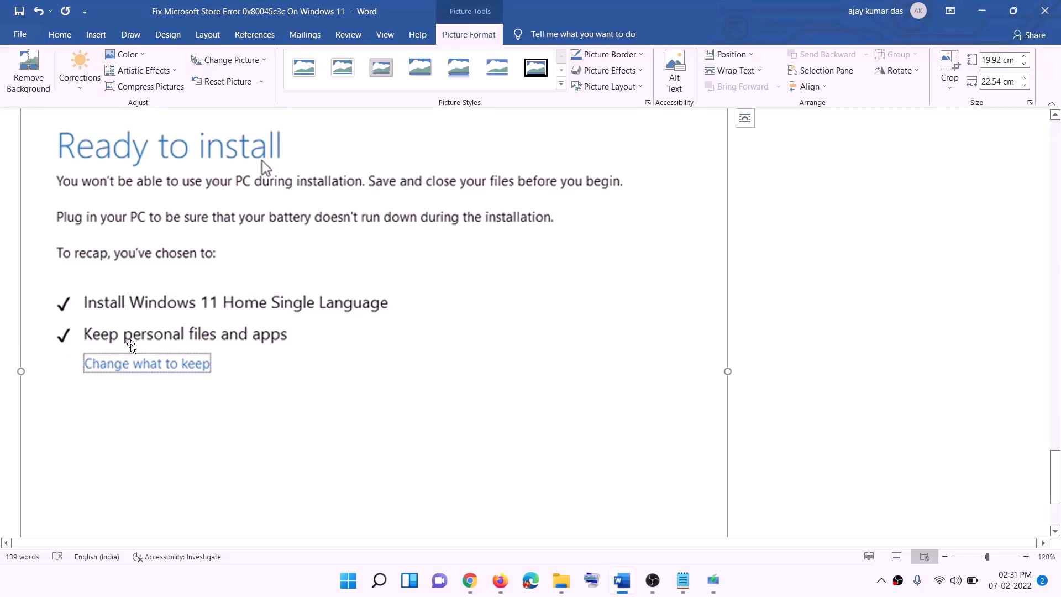
{"action": "scroll", "coordinate": [394, 344], "scroll_direction": "down", "scroll_amount": 1}
{"action": "scroll", "coordinate": [395, 345], "scroll_direction": "down", "scroll_amount": 3}
{"action": "scroll", "coordinate": [563, 415], "scroll_direction": "up", "scroll_amount": 6}
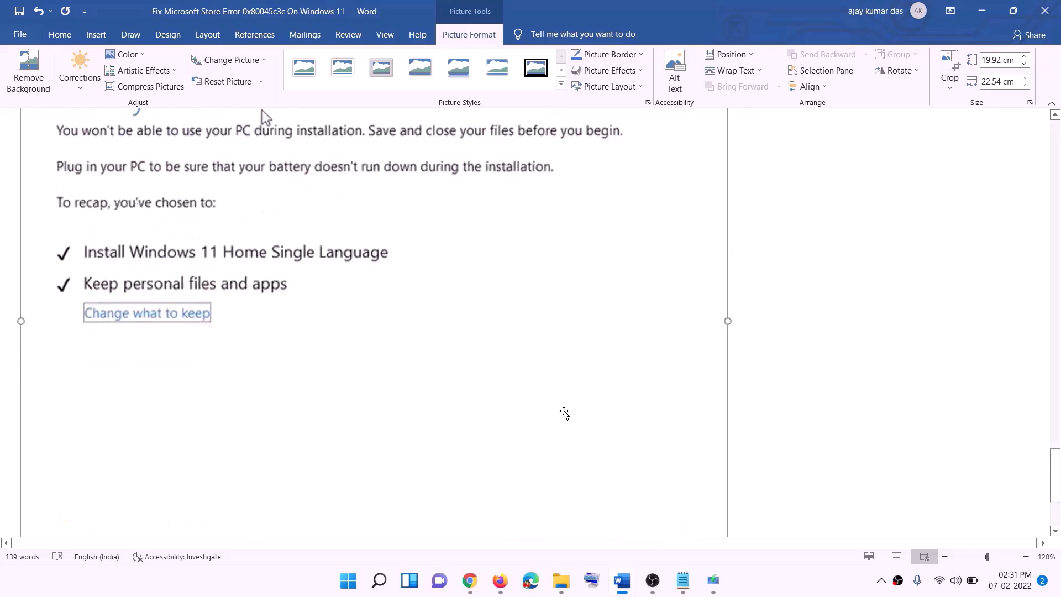
{"action": "scroll", "coordinate": [564, 414], "scroll_direction": "up", "scroll_amount": 1}
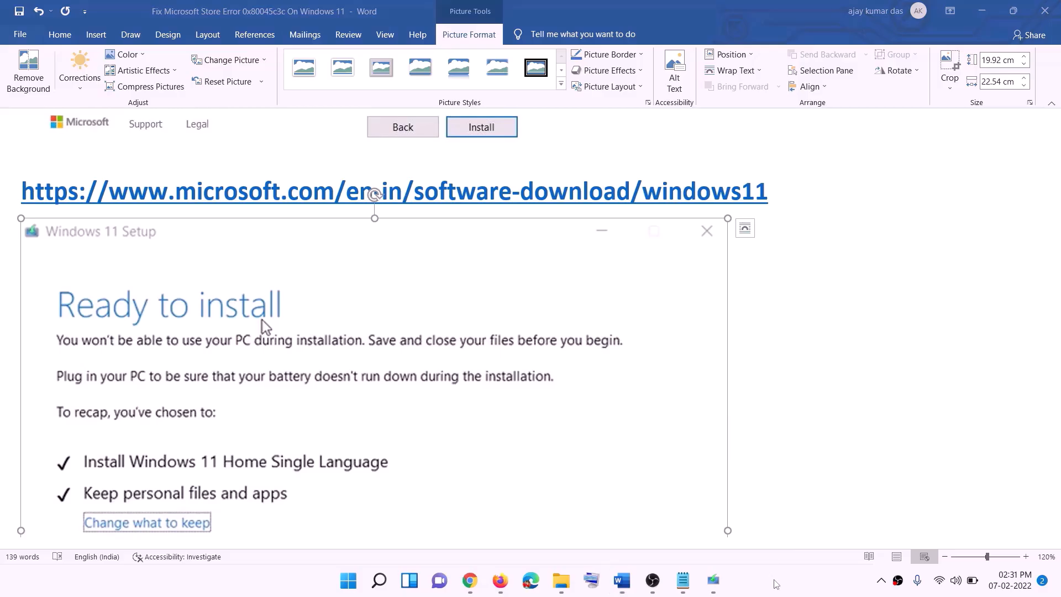